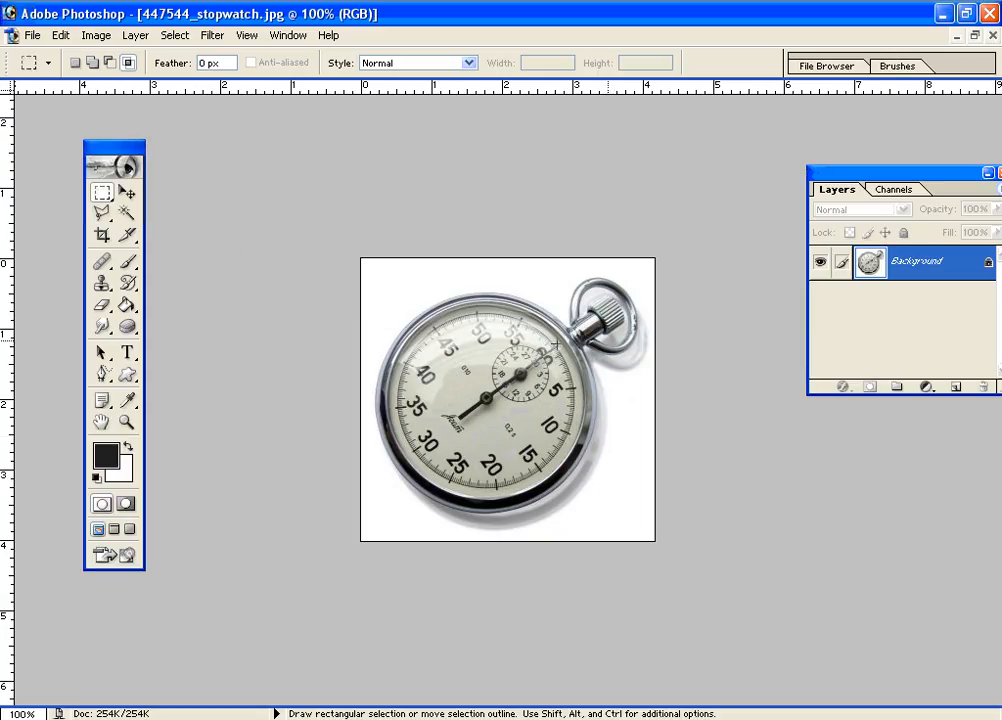
click(214, 37)
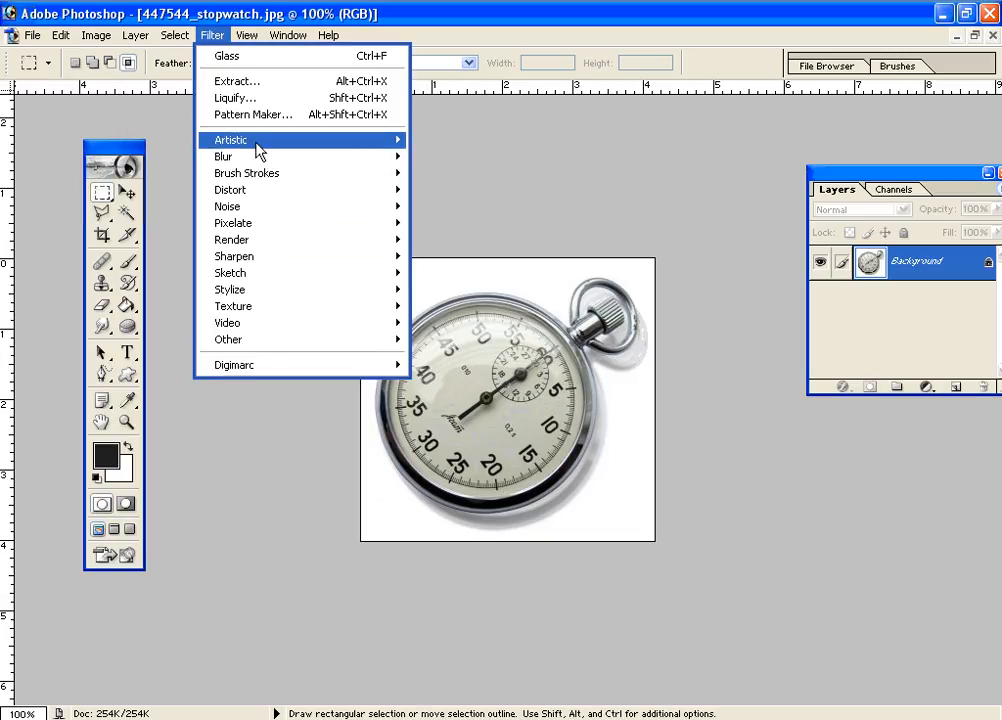
mouse_move(256, 146)
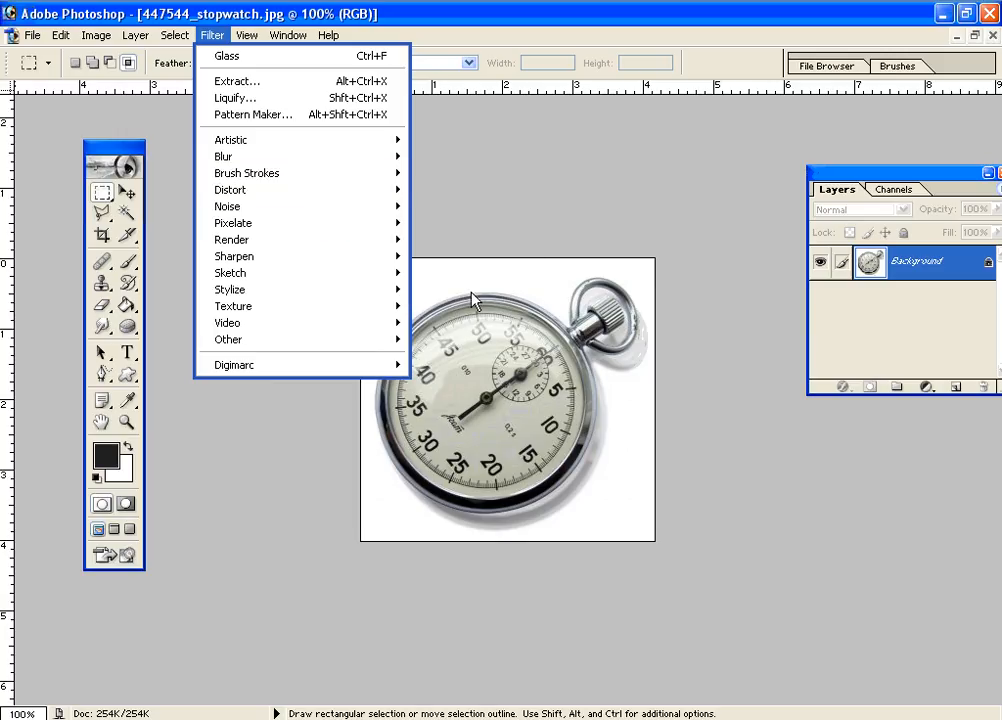
mouse_move(307, 202)
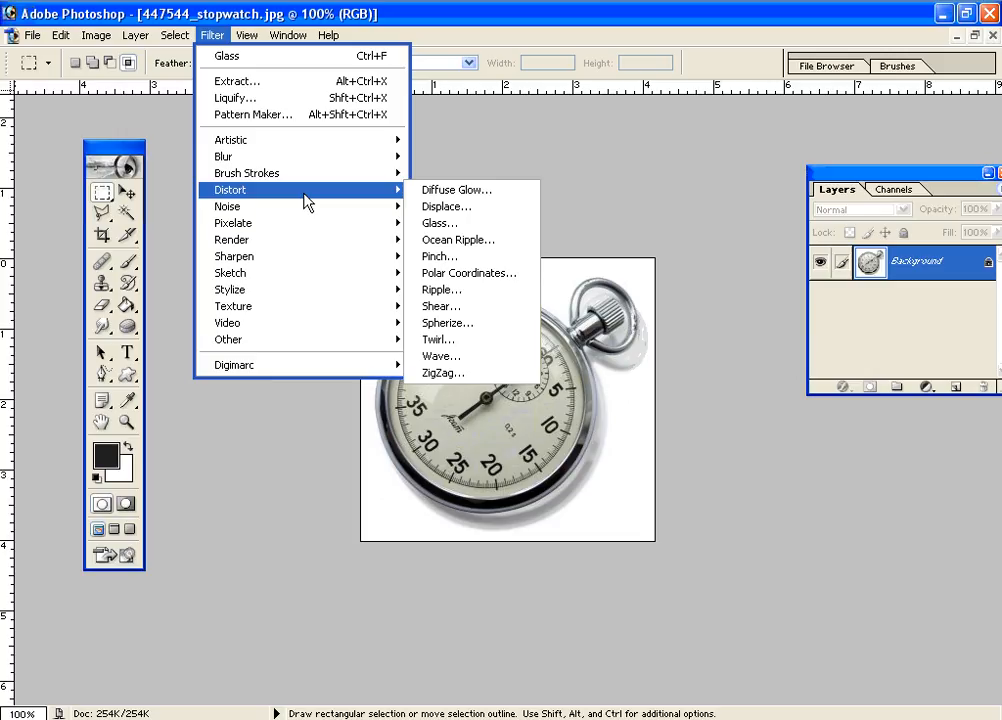
click(464, 138)
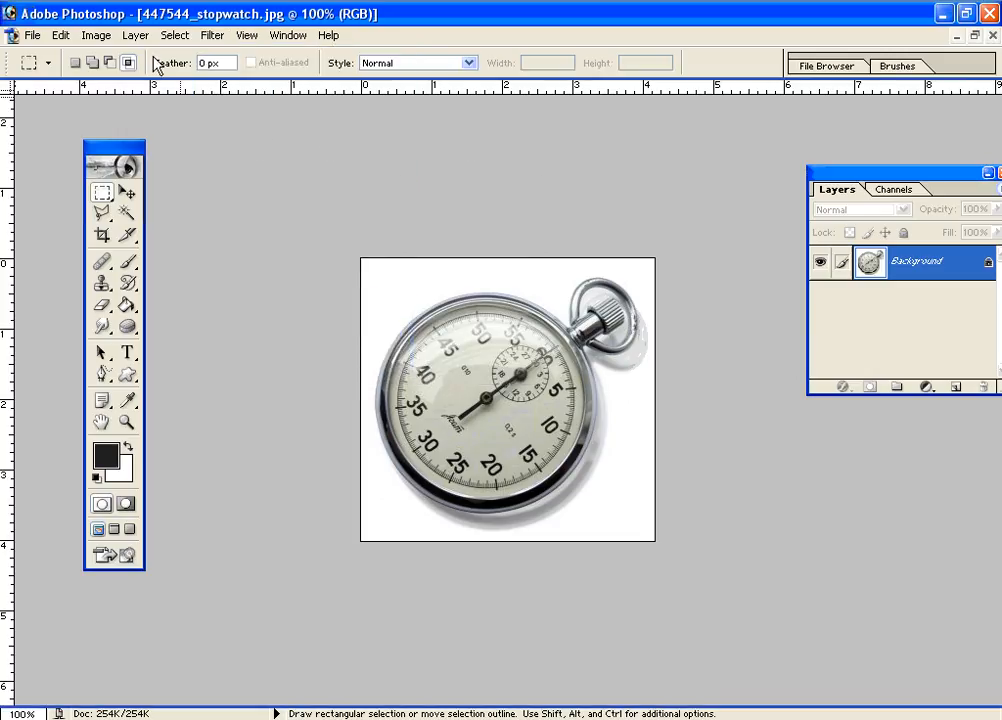
- Start the Glass distort filter on the whole stopwatch image and set its distortion to 2
click(219, 42)
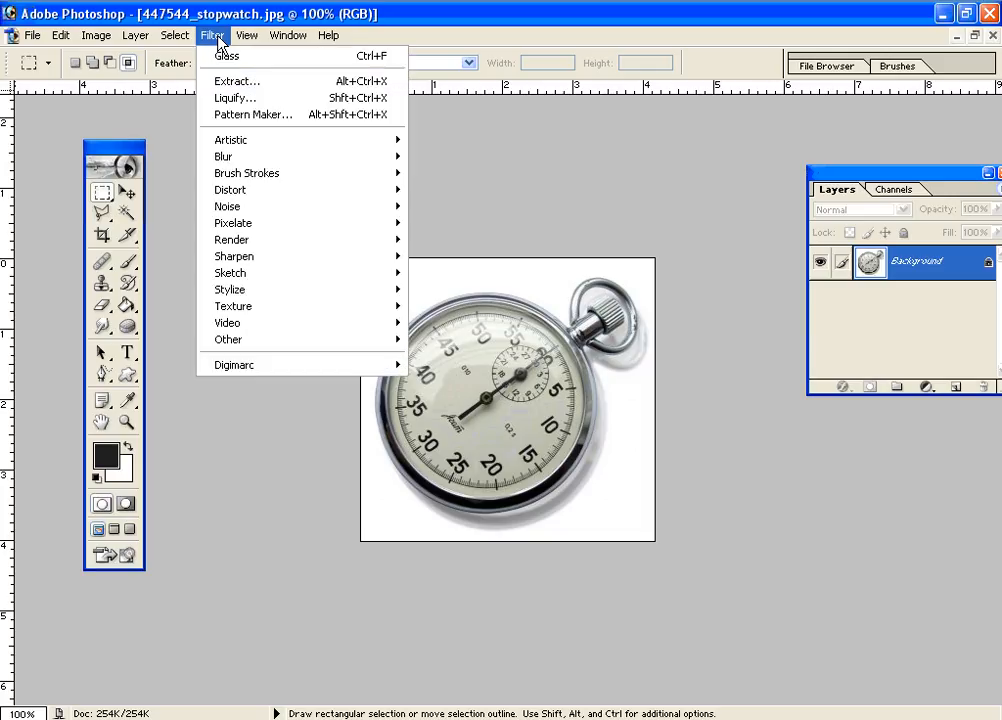
mouse_move(229, 199)
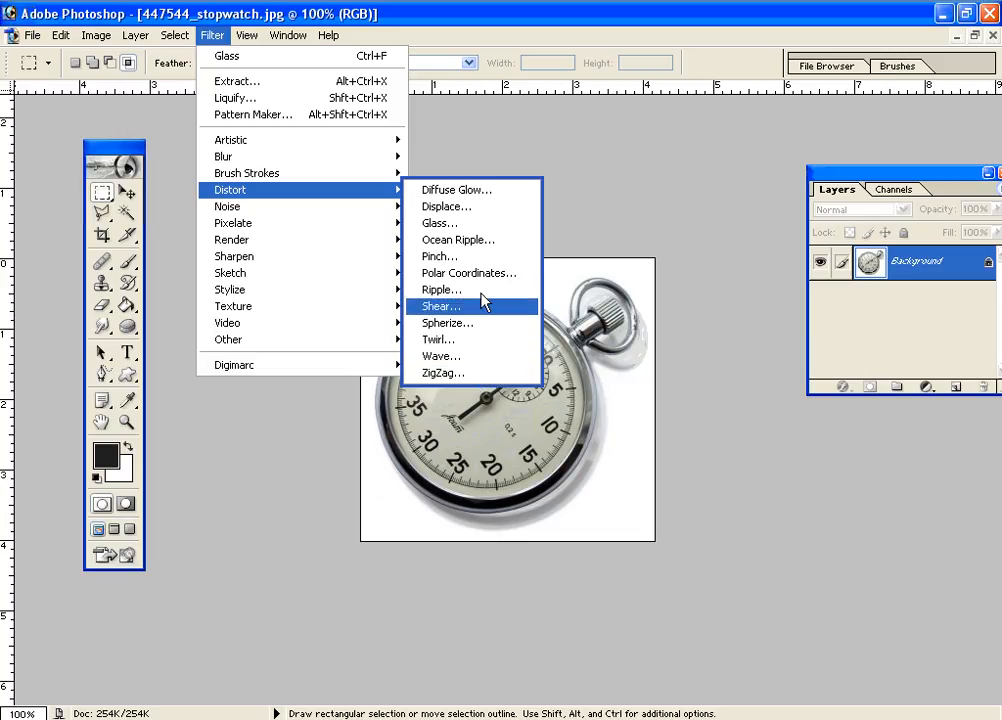
click(442, 226)
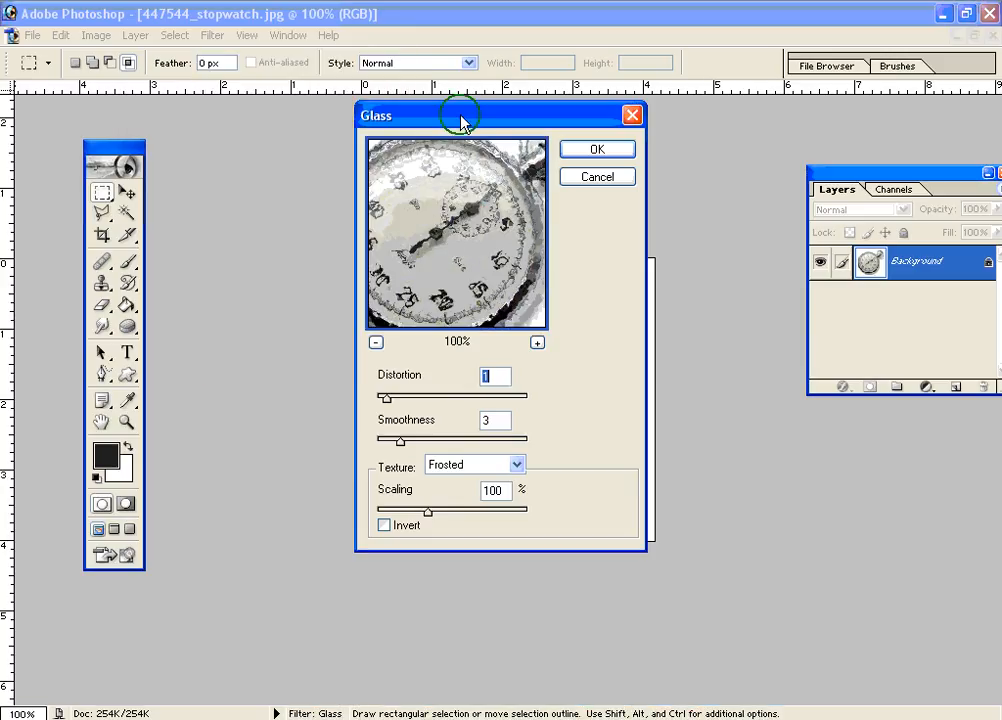
drag(459, 119, 615, 160)
click(505, 158)
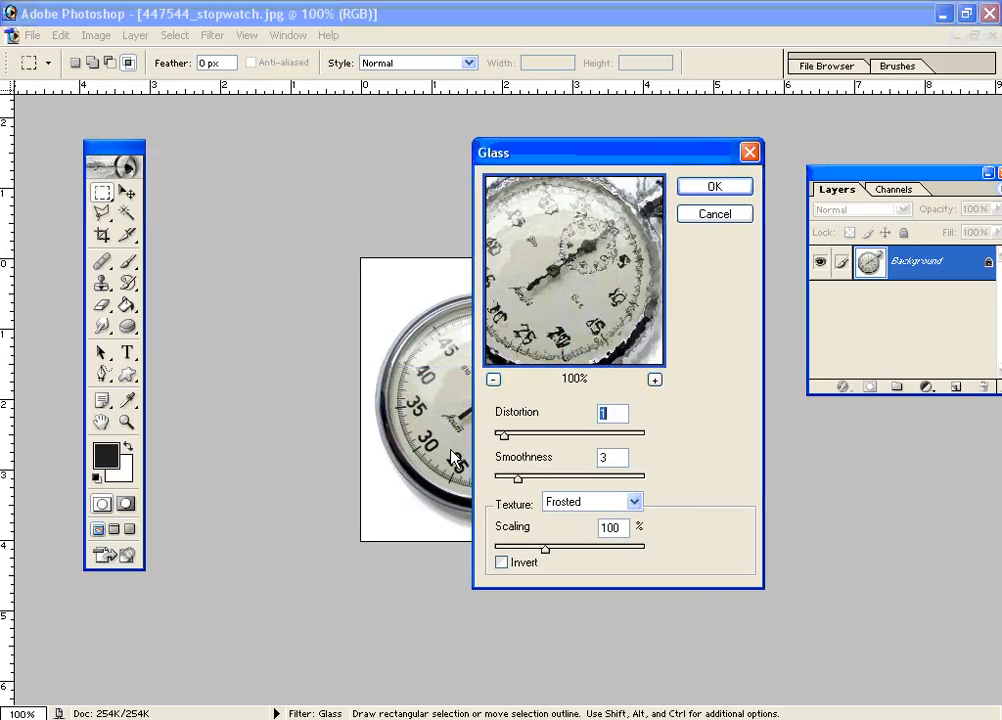
drag(633, 163, 727, 270)
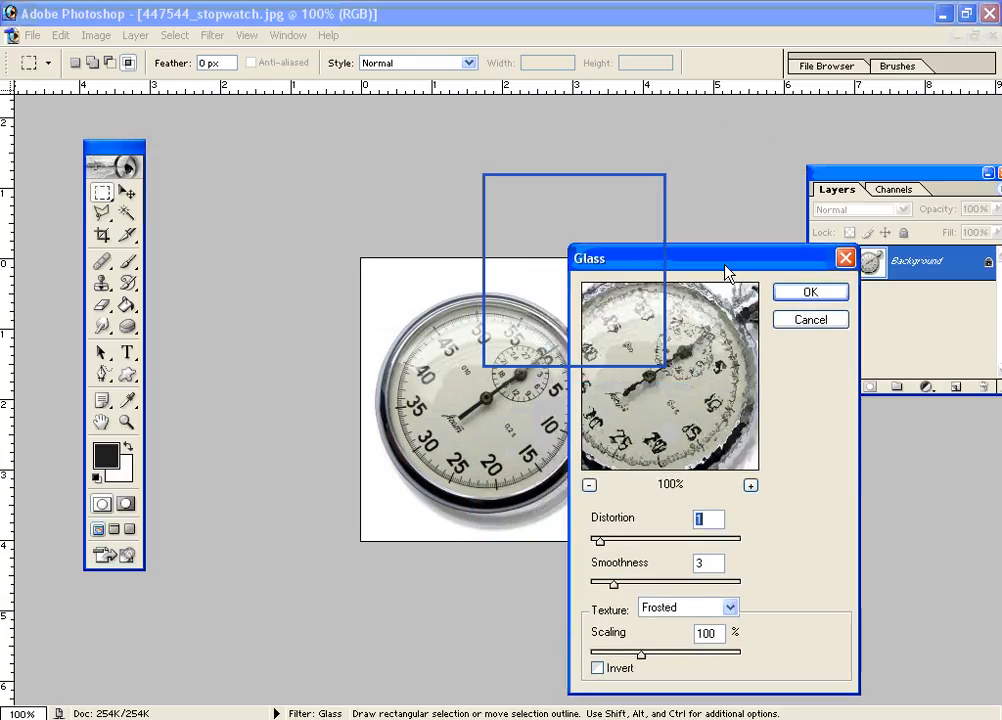
click(793, 454)
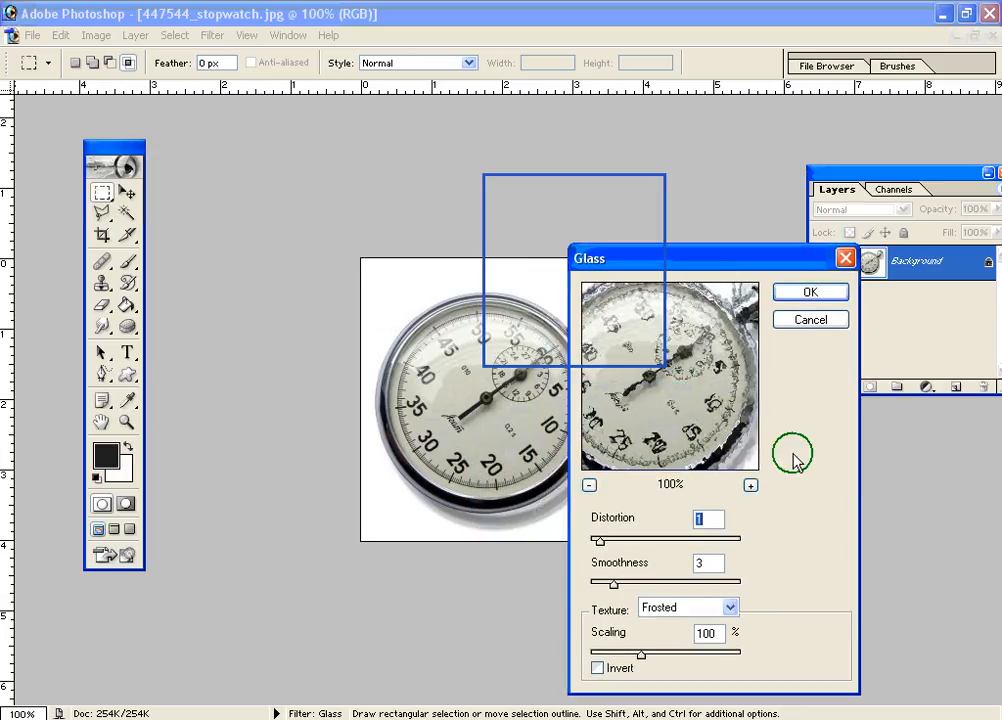
click(723, 378)
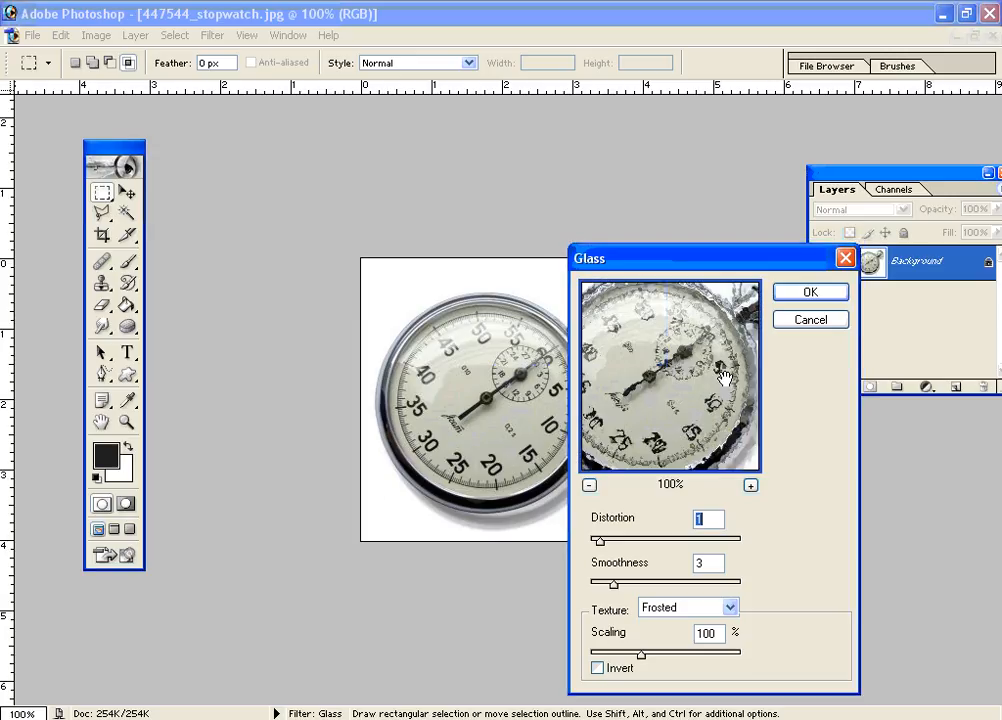
click(620, 554)
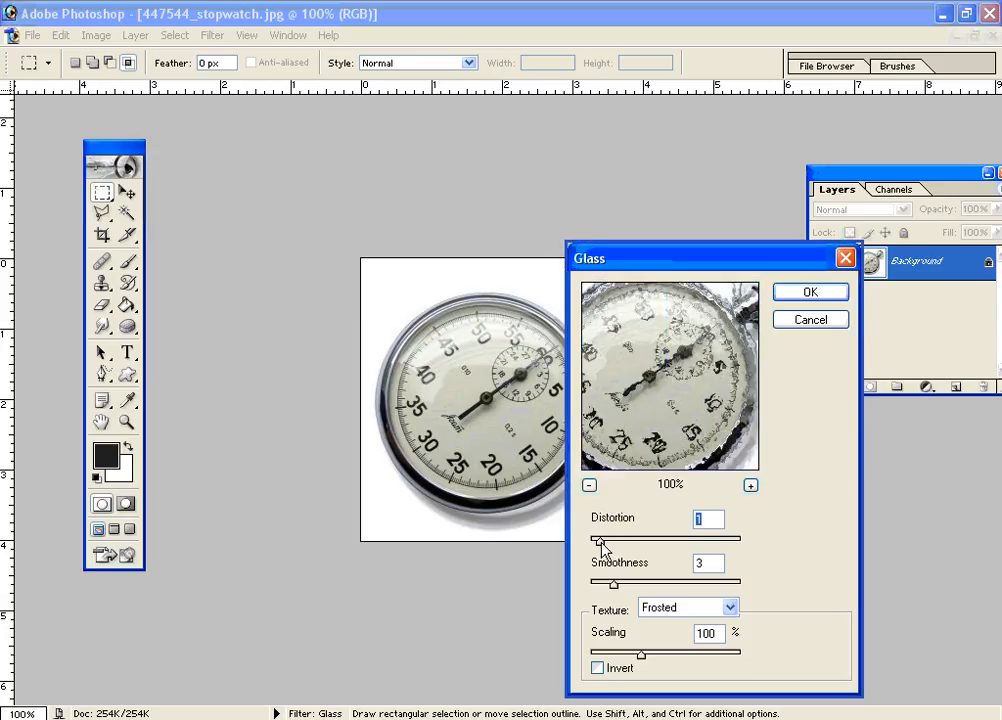
drag(601, 541, 632, 546)
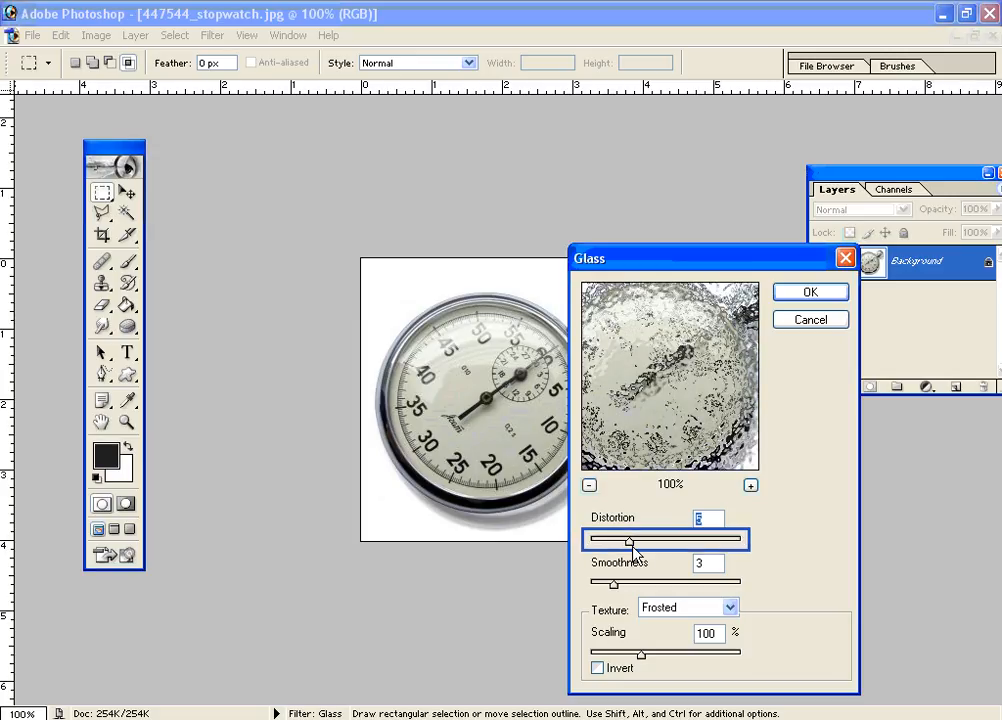
drag(632, 541, 606, 541)
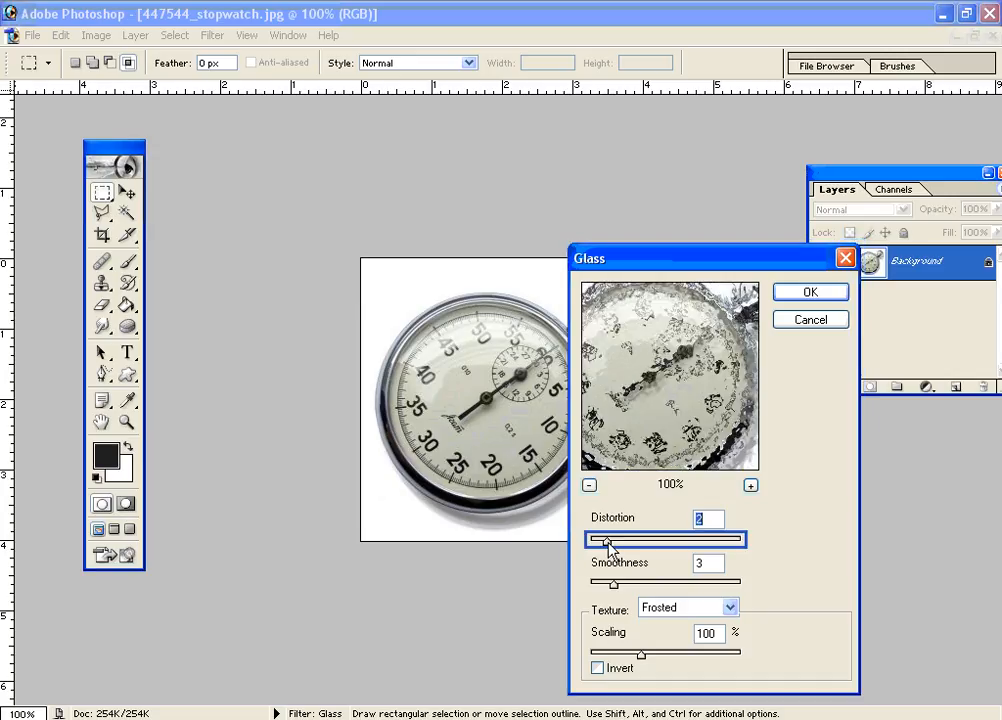
- Try out the Glass filter's smoothness, set it to 3, apply the filter to the image and undo it
click(612, 584)
drag(612, 586, 665, 589)
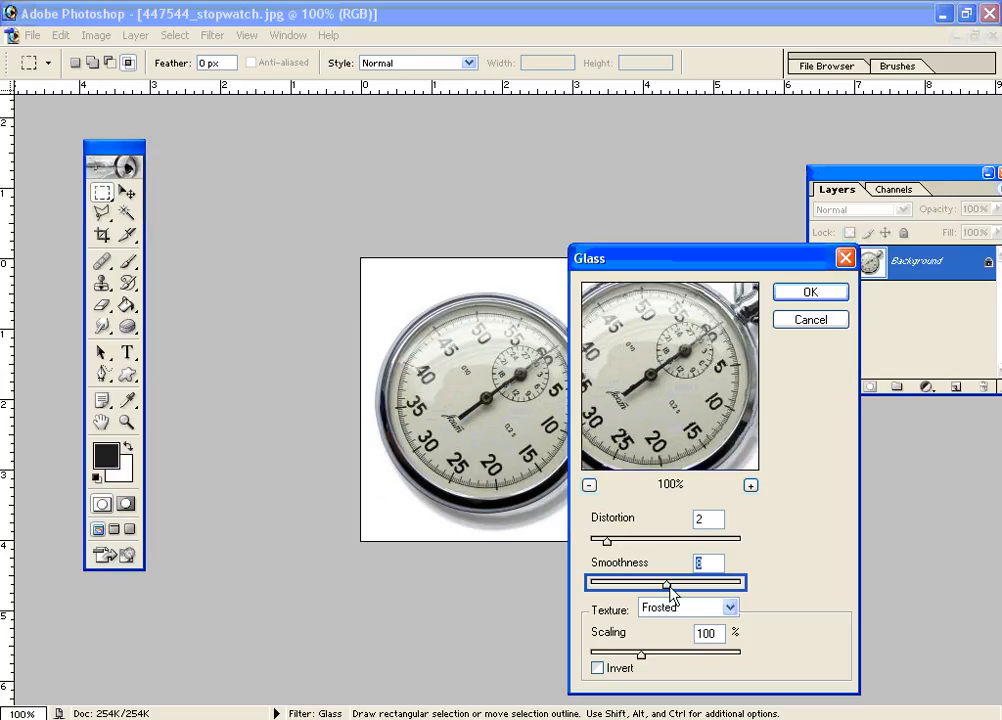
drag(668, 594, 605, 592)
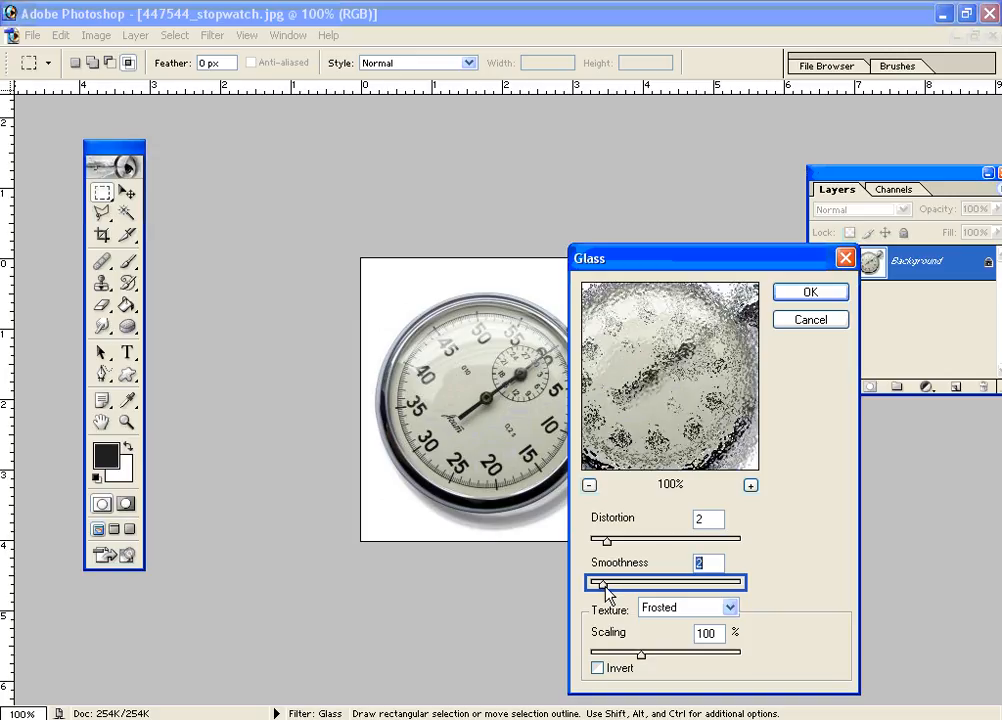
drag(605, 590, 615, 586)
click(606, 541)
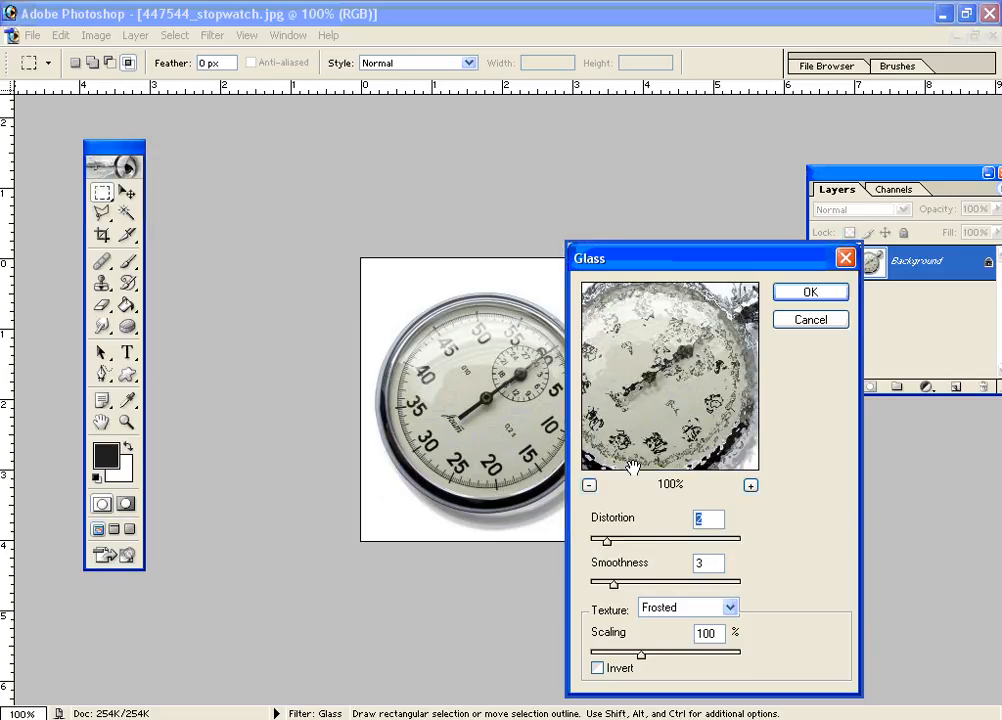
click(668, 452)
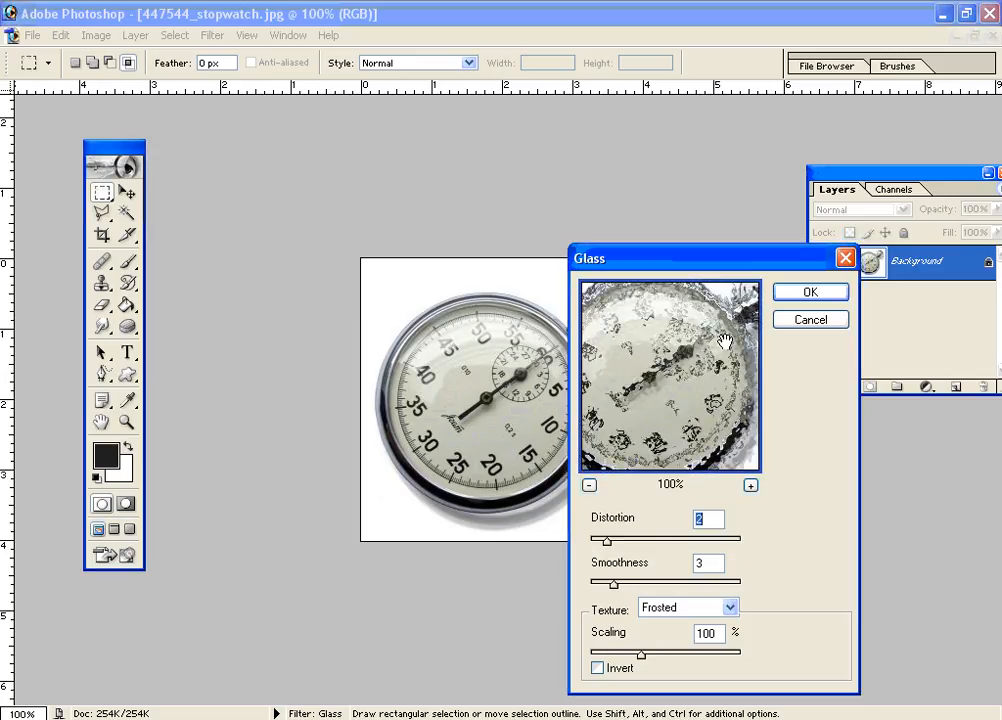
click(800, 295)
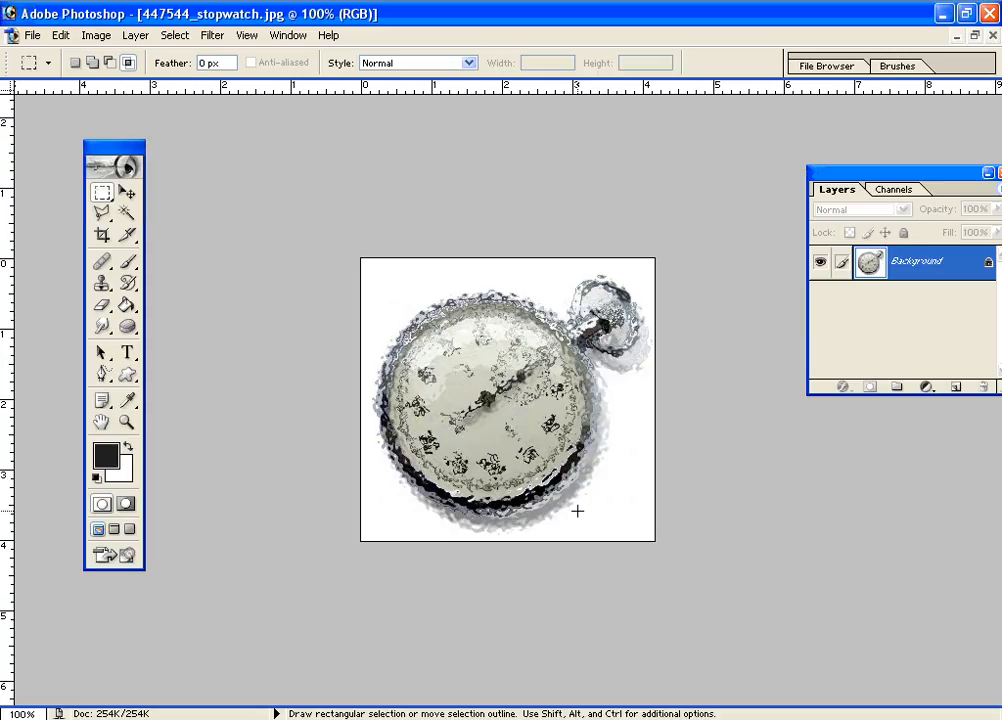
key(ctrl+z)
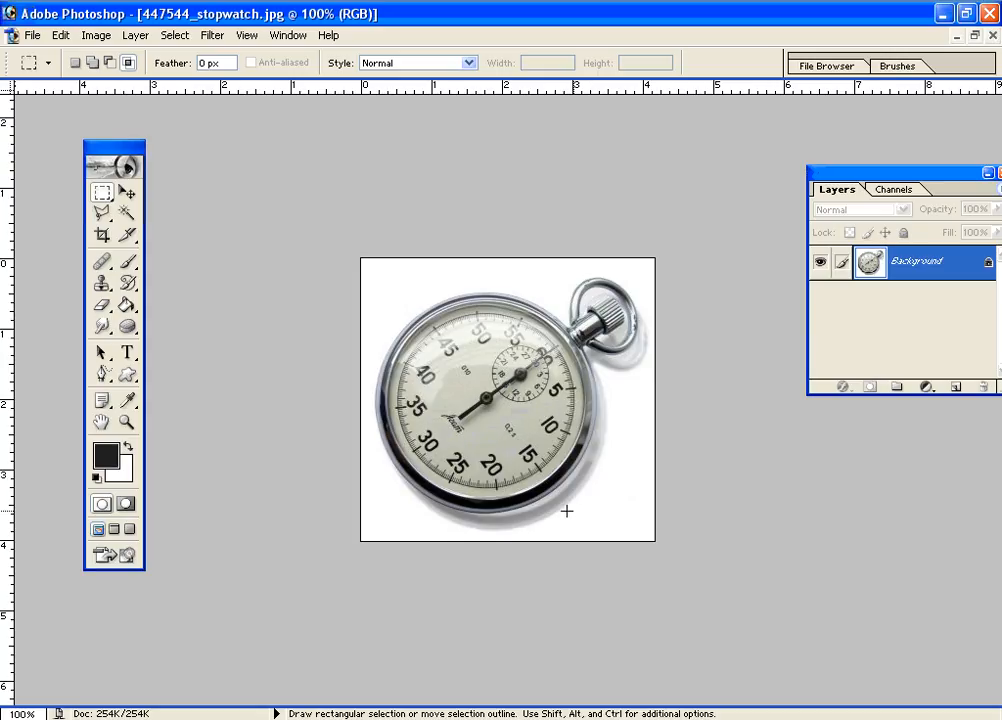
- Try the Chalk & Charcoal sketch filter on the whole image with charcoal area 2 and chalk area 16, and undo it
click(212, 40)
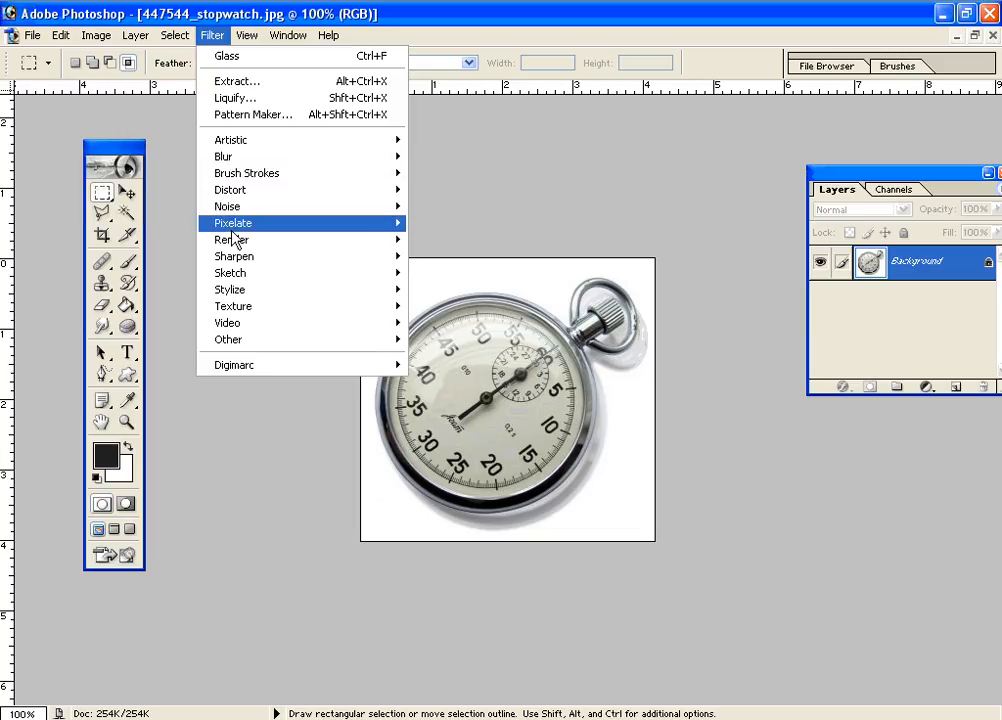
mouse_move(240, 245)
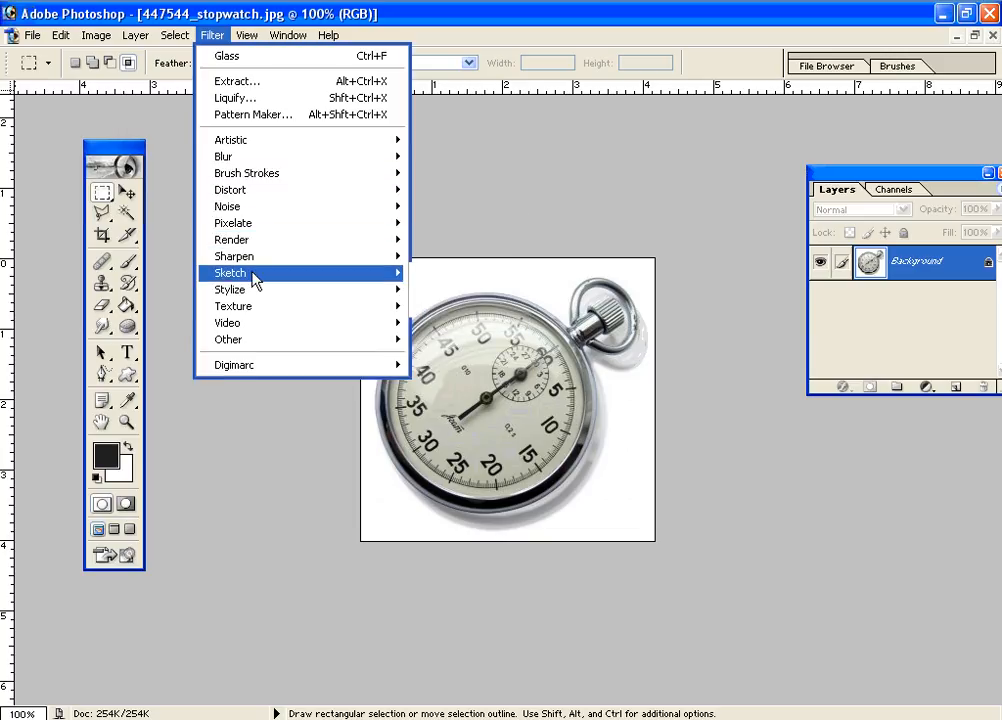
mouse_move(254, 281)
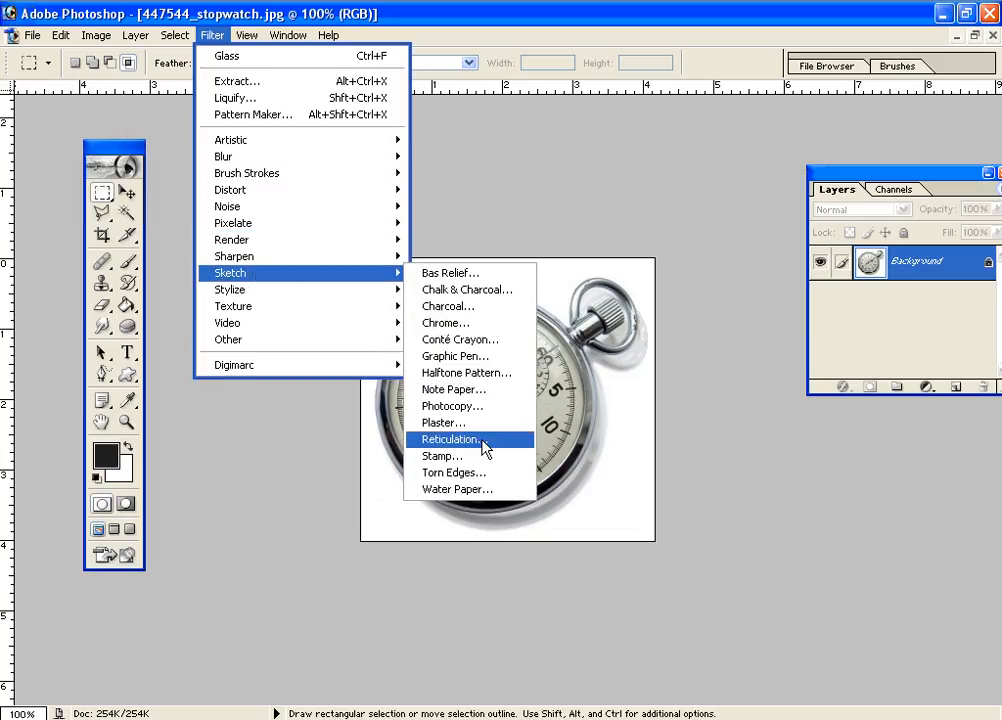
click(452, 290)
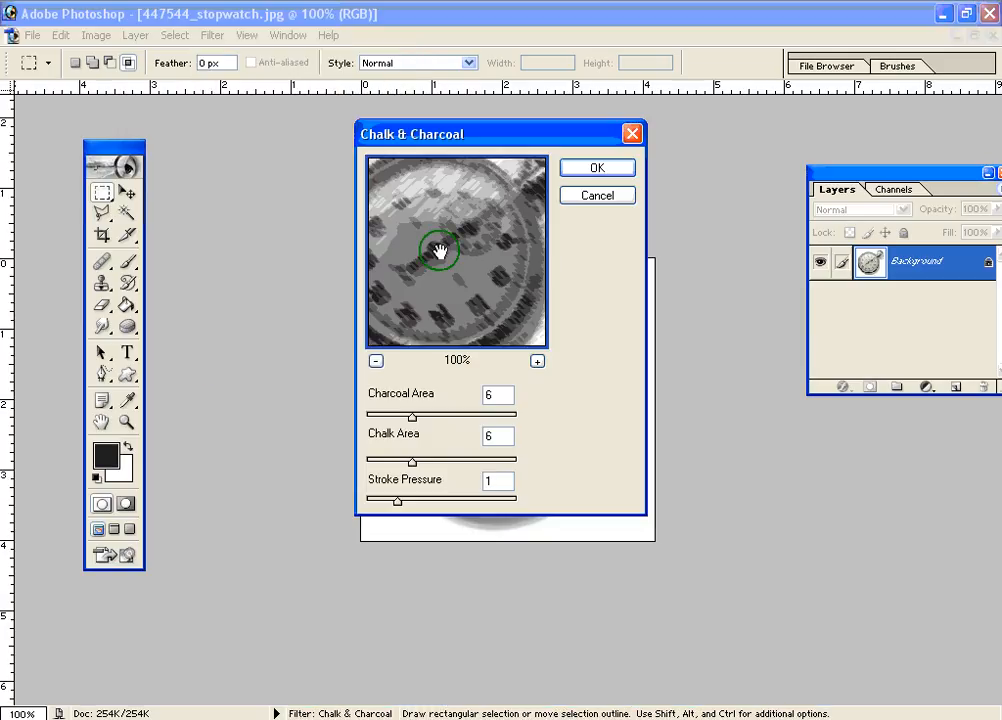
mouse_move(443, 250)
mouse_down()
mouse_move(478, 287)
mouse_move(458, 291)
mouse_move(445, 270)
mouse_move(452, 262)
mouse_up()
click(413, 418)
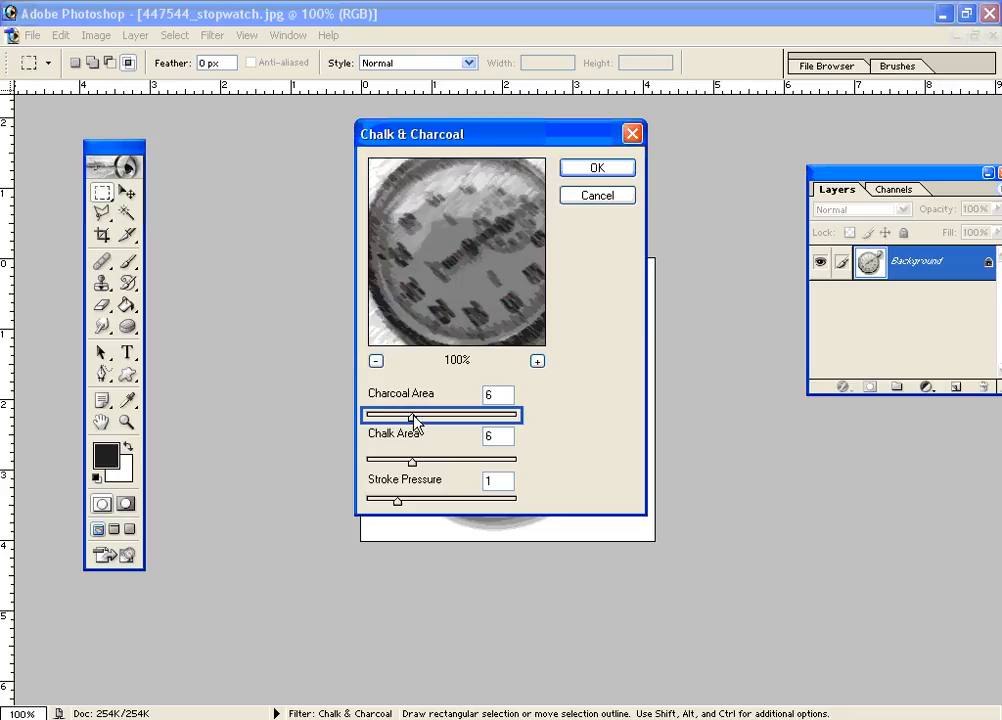
drag(413, 418, 384, 418)
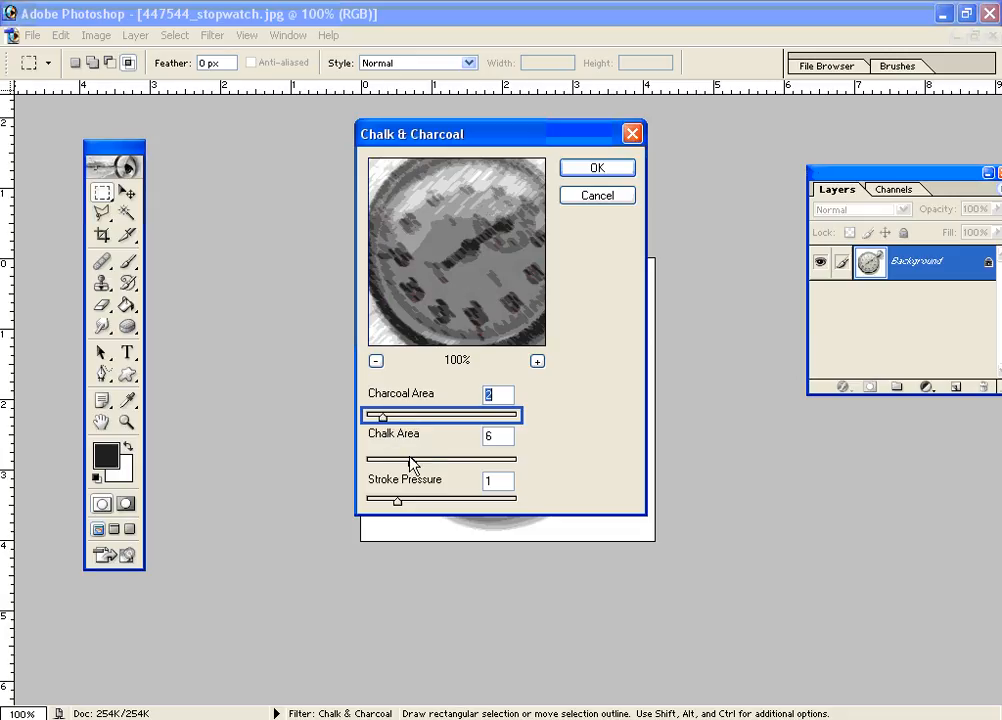
click(456, 462)
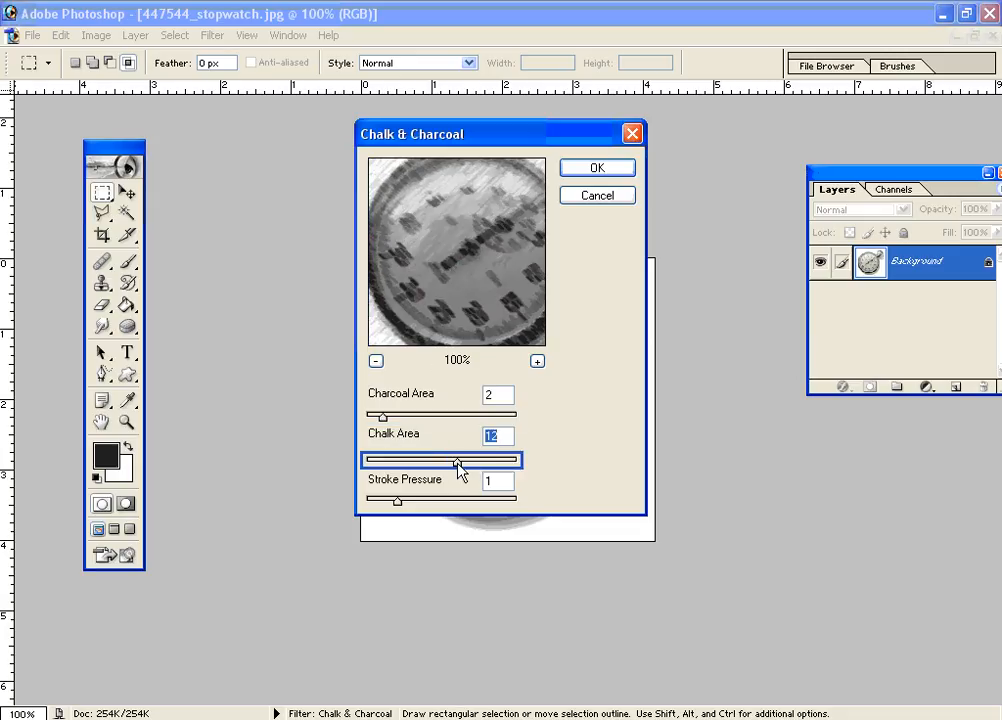
drag(457, 463, 487, 463)
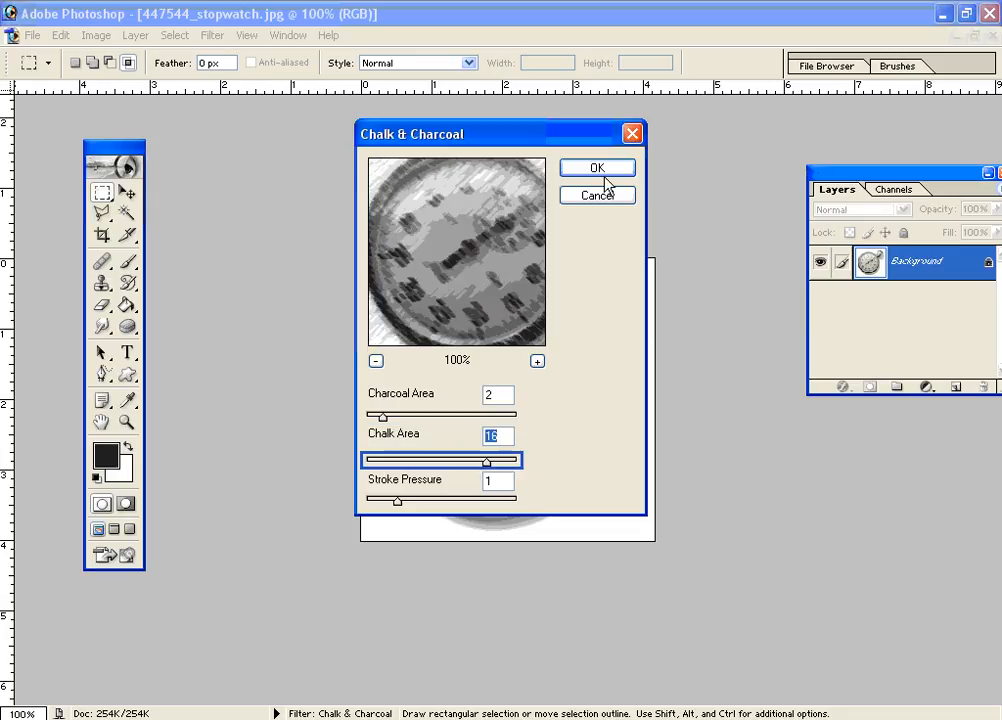
click(597, 168)
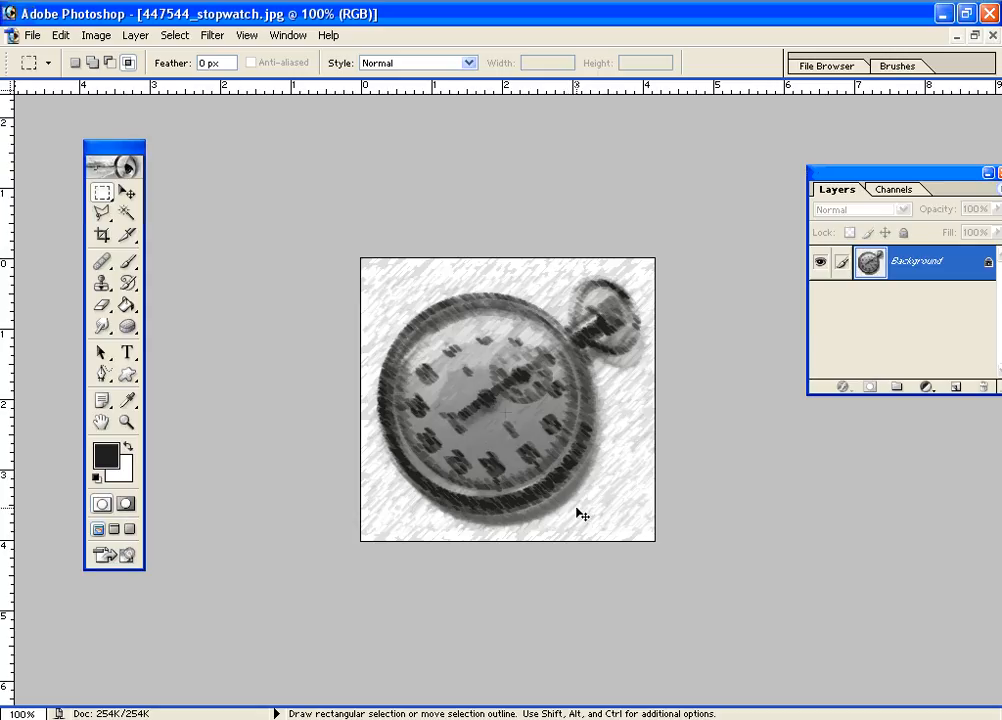
key(ctrl+z)
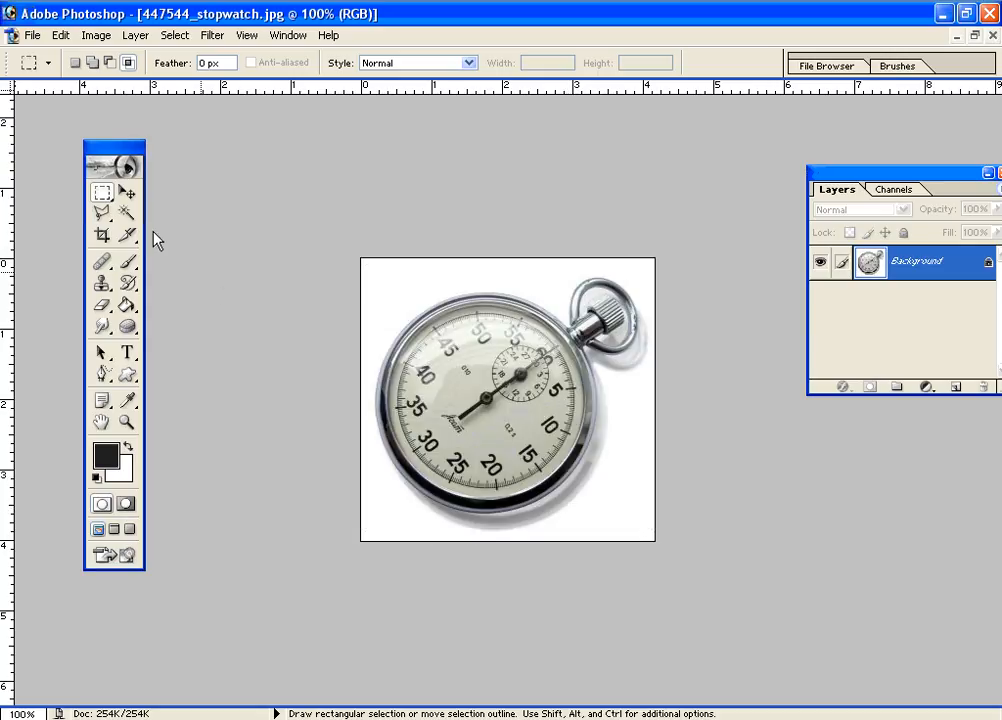
- Select a tall rectangular strip through the middle of the stopwatch and apply the Glass filter to it with increased distortion
drag(446, 280, 549, 524)
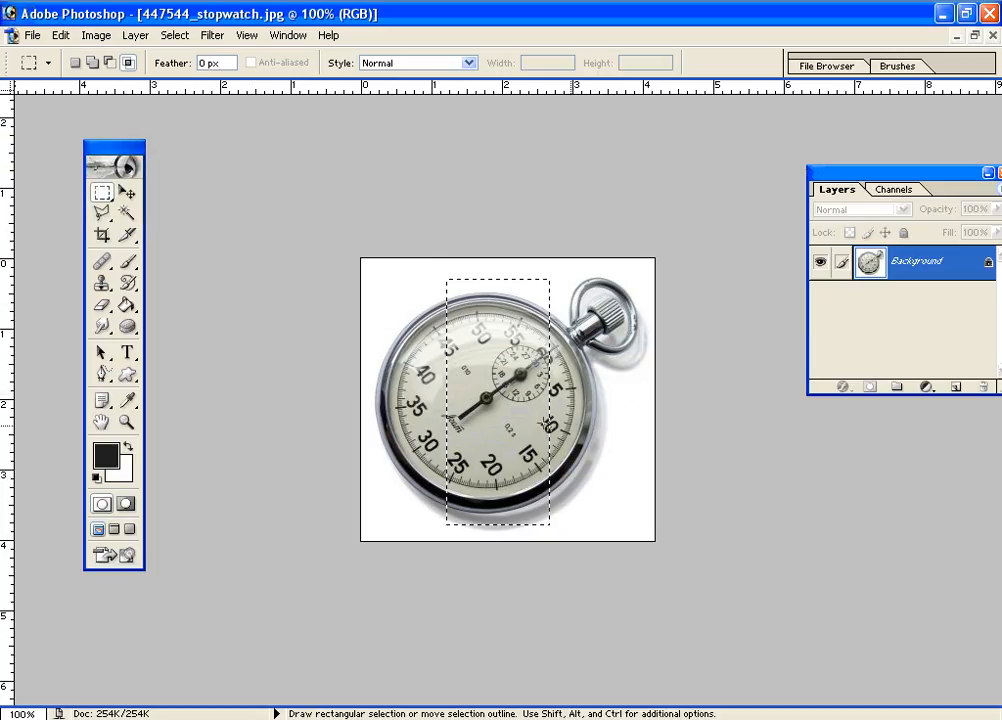
click(213, 36)
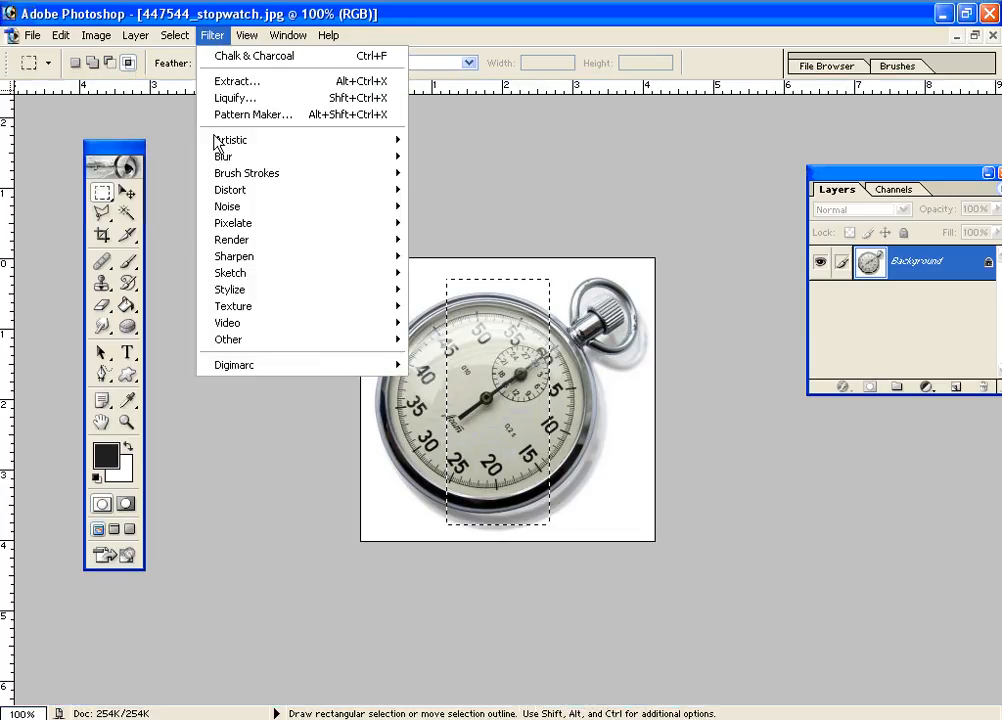
mouse_move(221, 190)
click(440, 221)
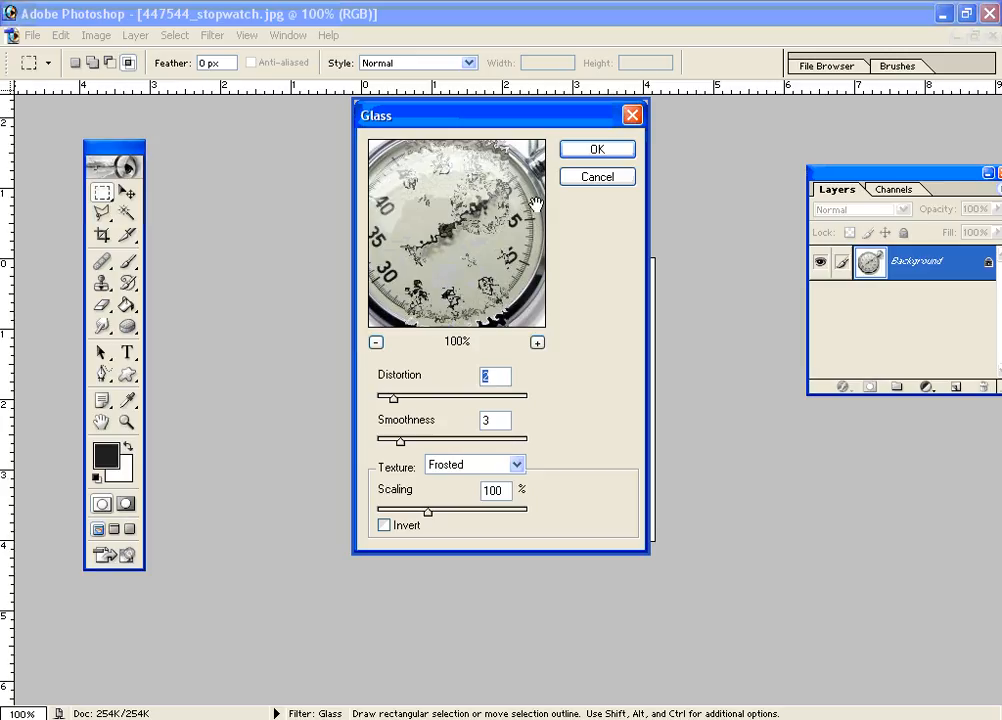
drag(394, 399, 428, 405)
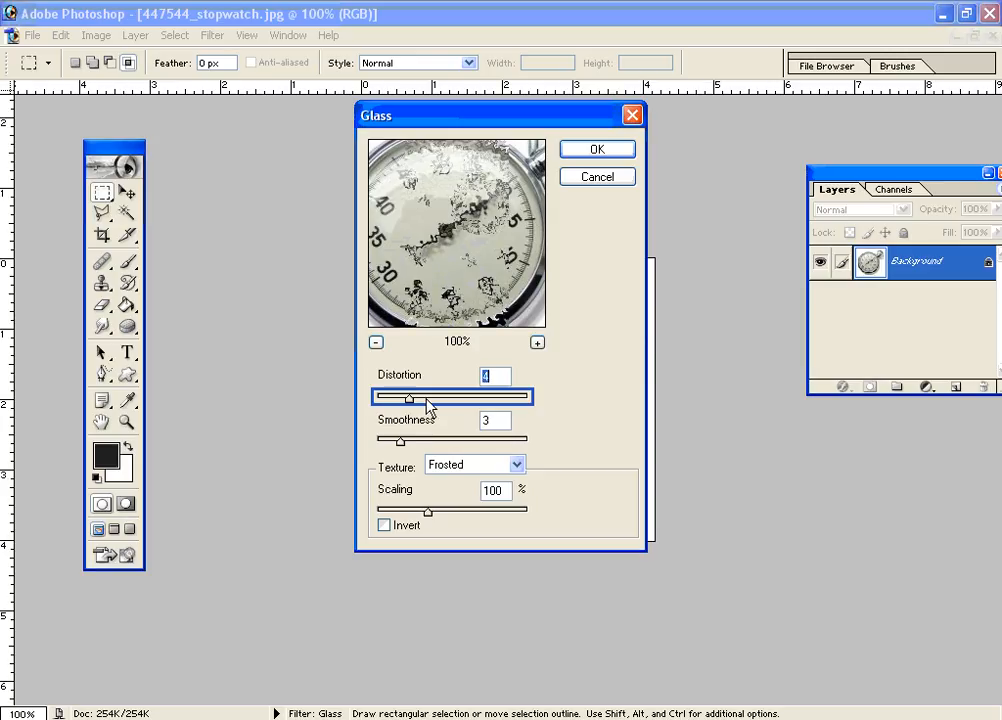
click(578, 154)
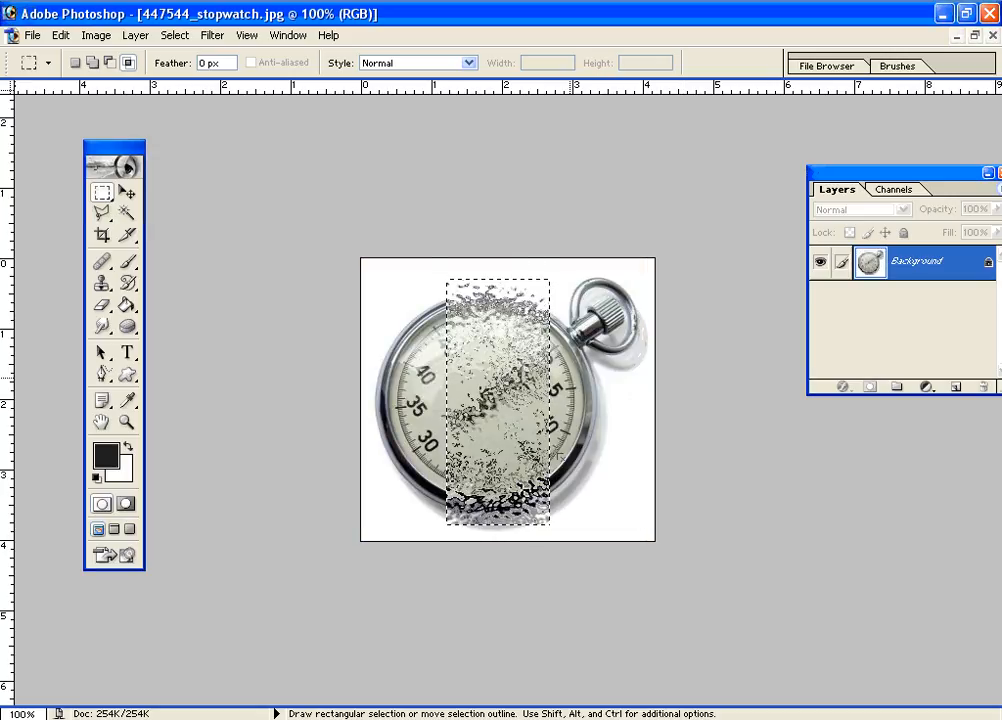
- Undo the Glass filter on the selected strip of the stopwatch and remove the selection
key(ctrl+d)
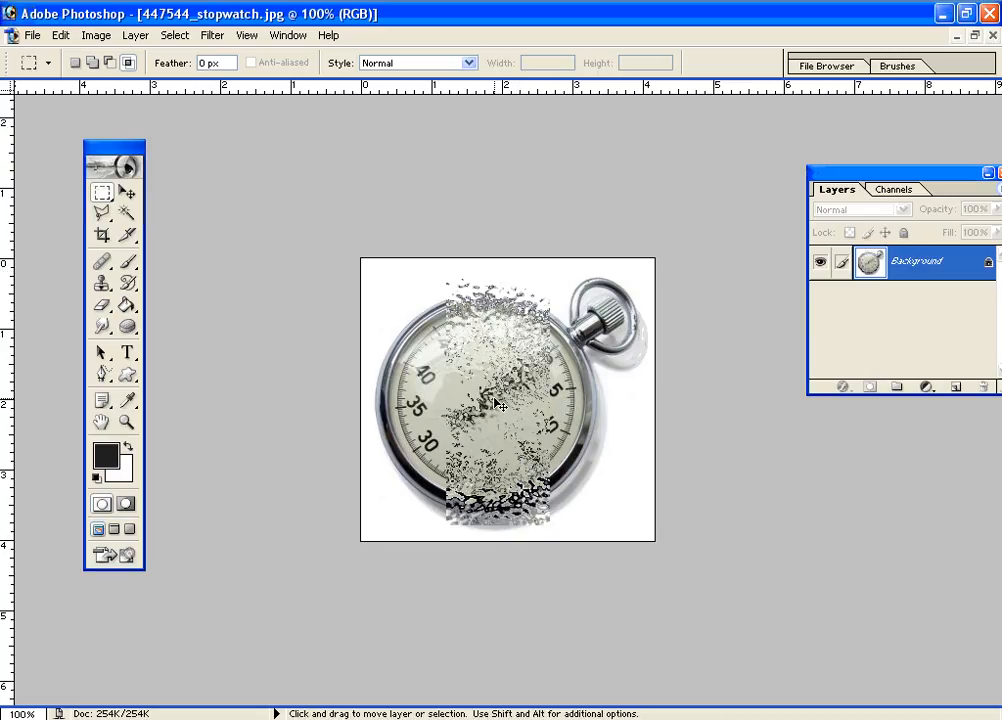
key(ctrl+shift+d)
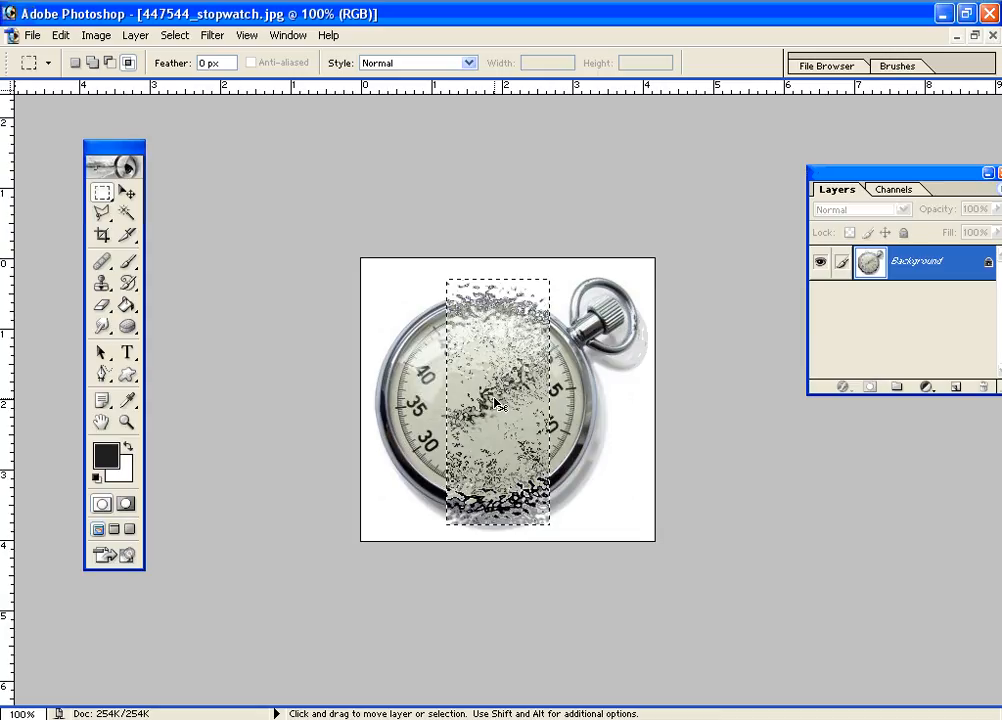
key(ctrl+alt+z)
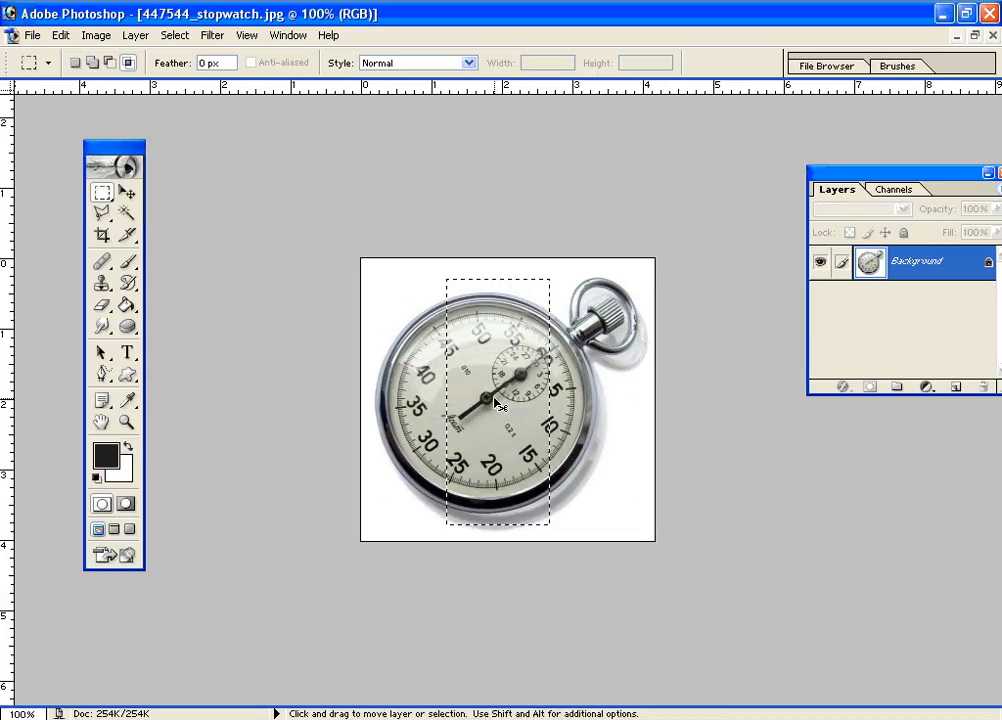
key(ctrl+d)
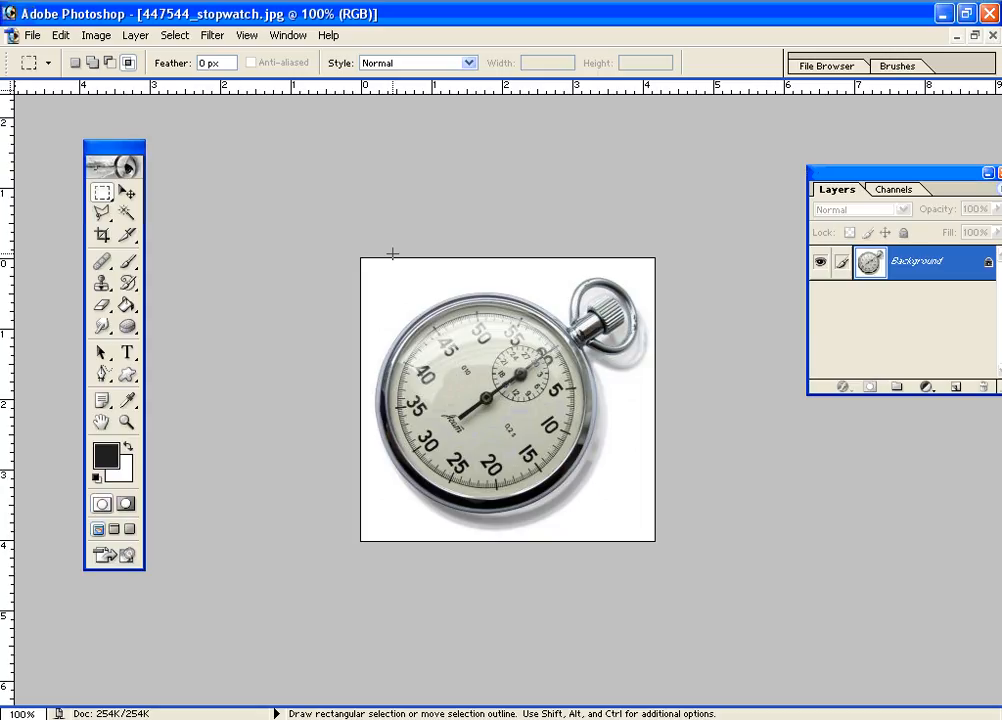
click(212, 35)
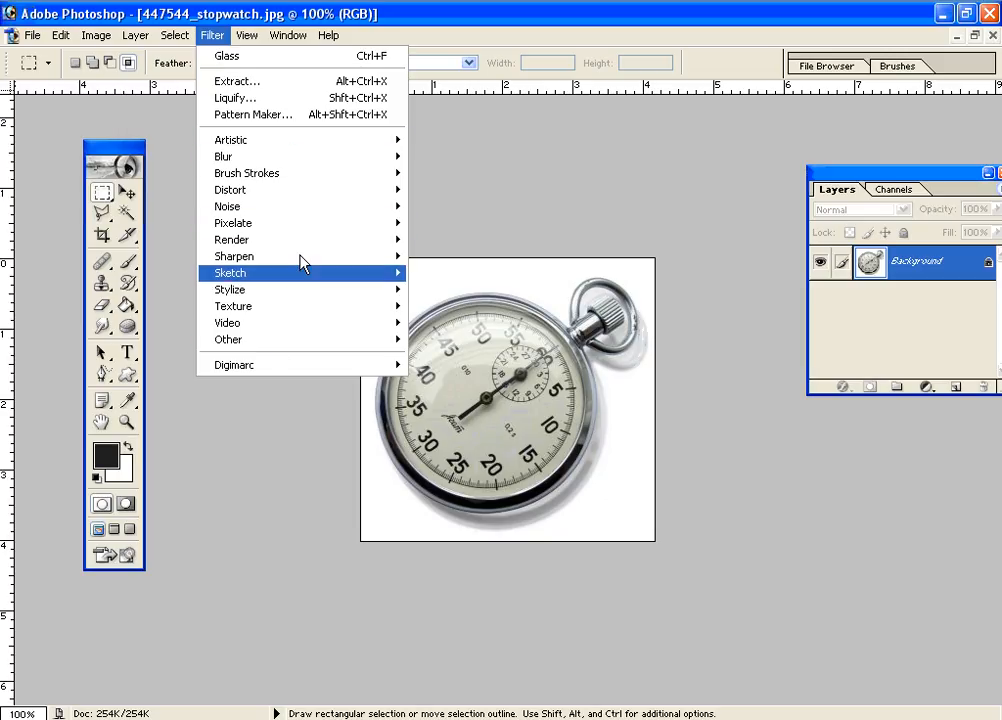
click(477, 74)
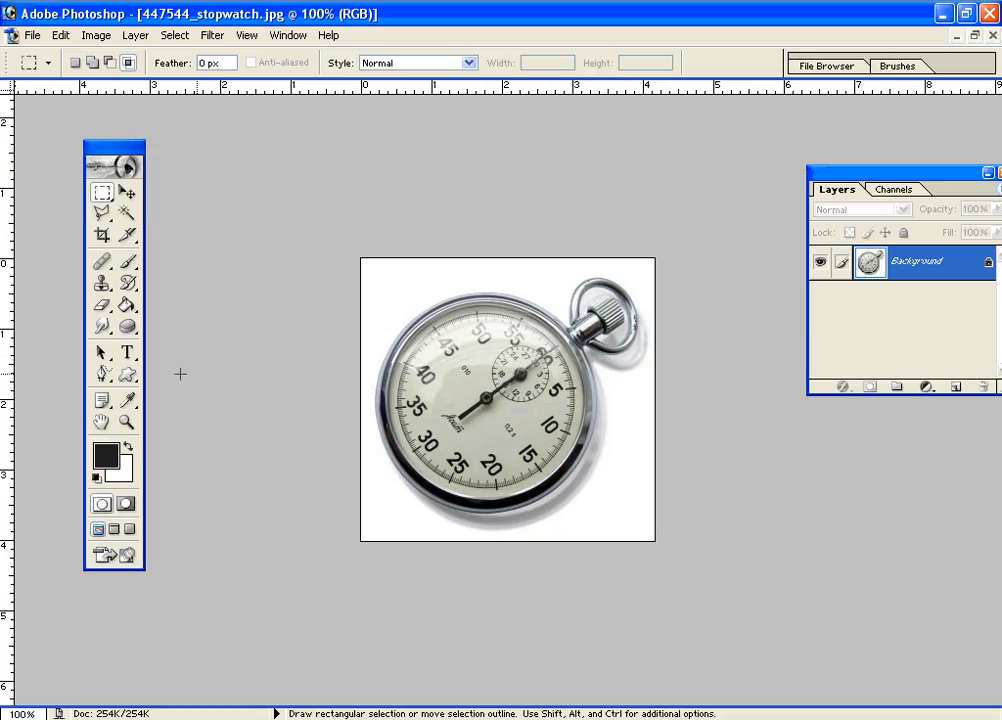
- Add a new layer above the Background and set the foreground color to pink (EF4B70) for a custom shape
drag(899, 180, 850, 180)
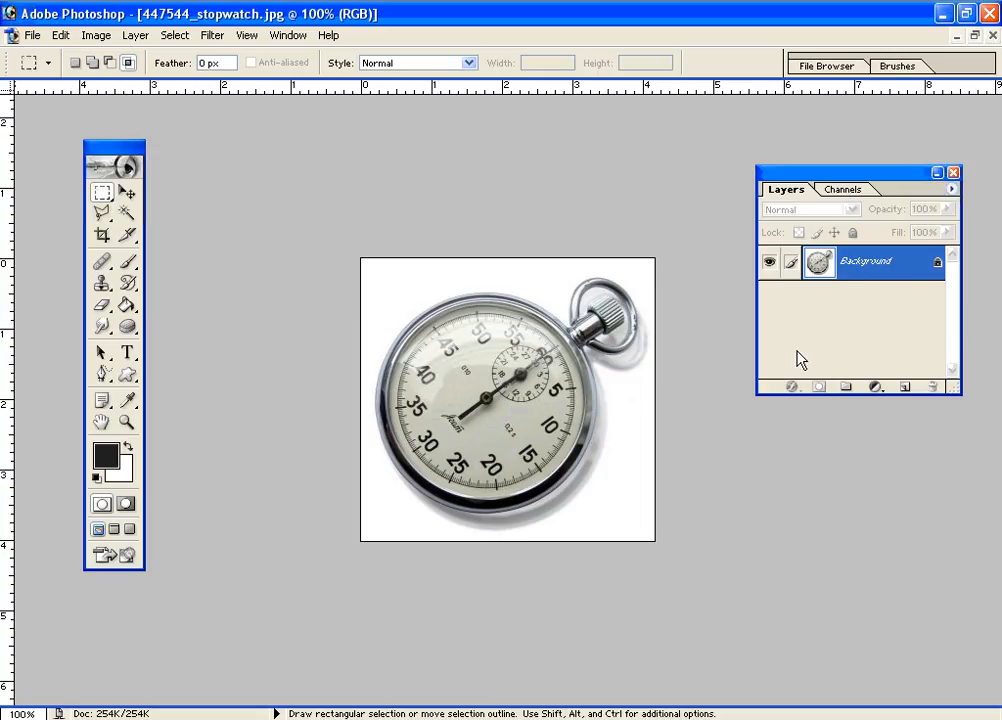
click(905, 388)
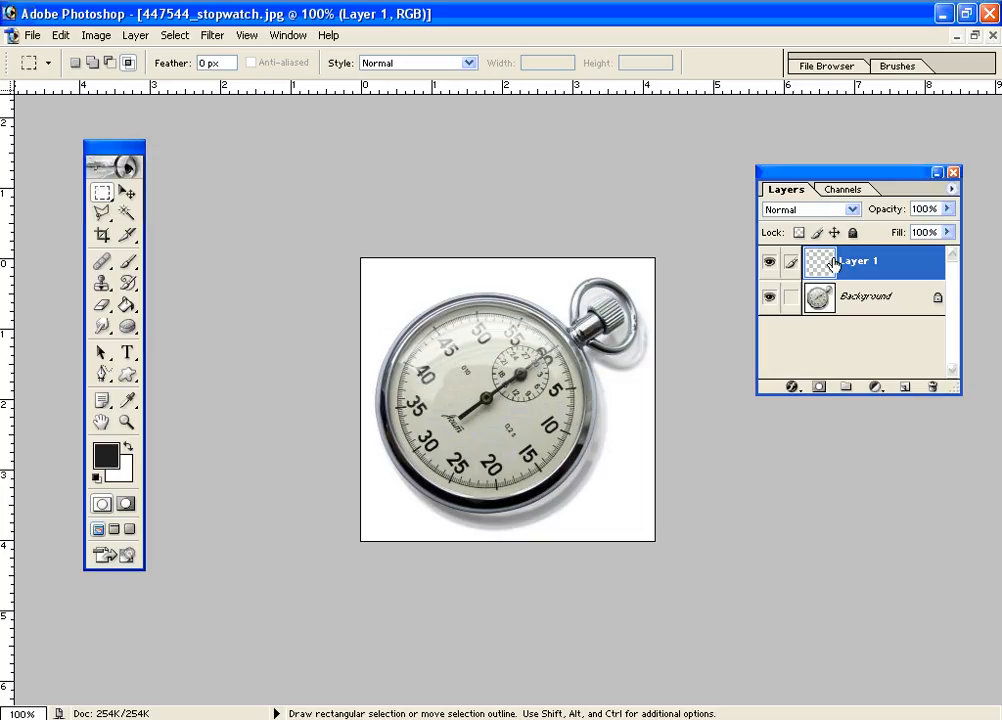
click(127, 376)
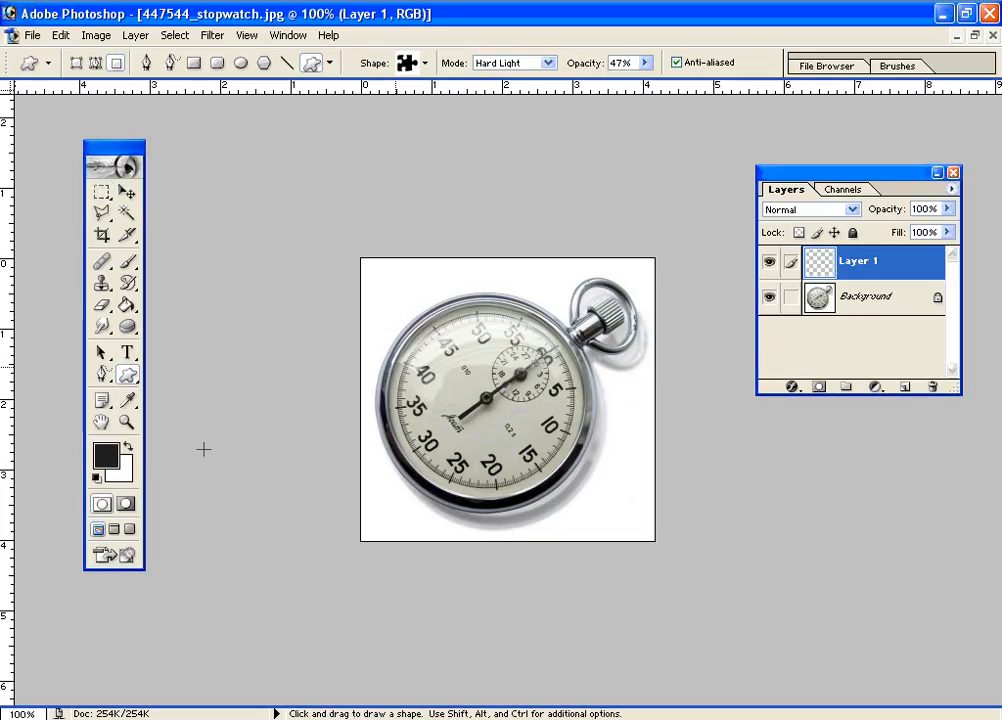
click(108, 457)
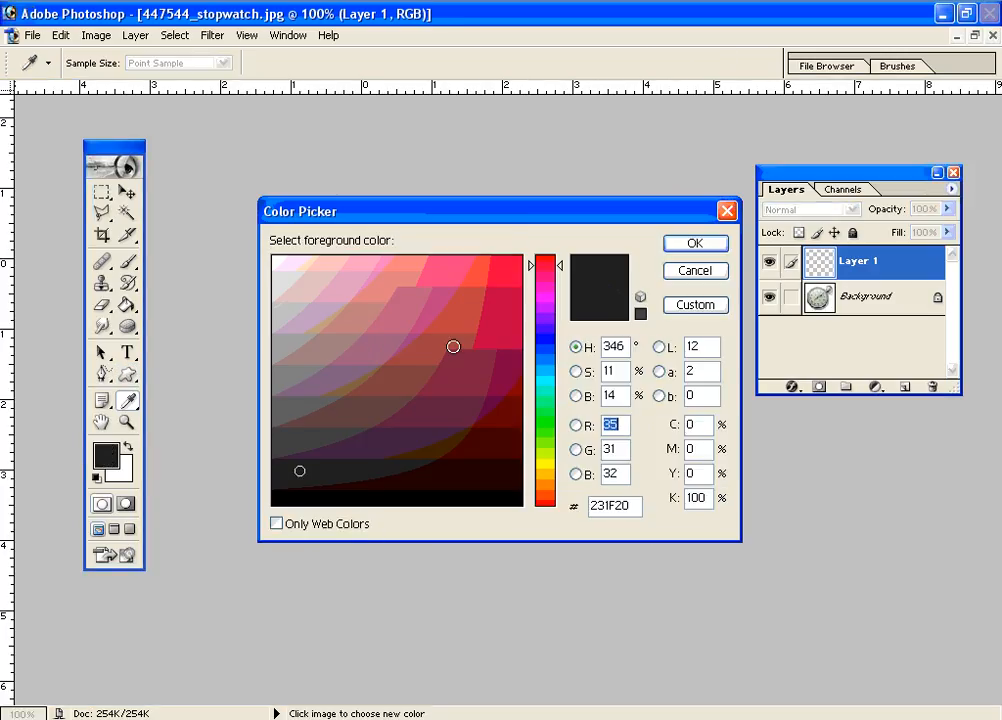
mouse_move(426, 291)
mouse_down()
mouse_move(432, 278)
mouse_move(484, 303)
mouse_move(444, 270)
mouse_up()
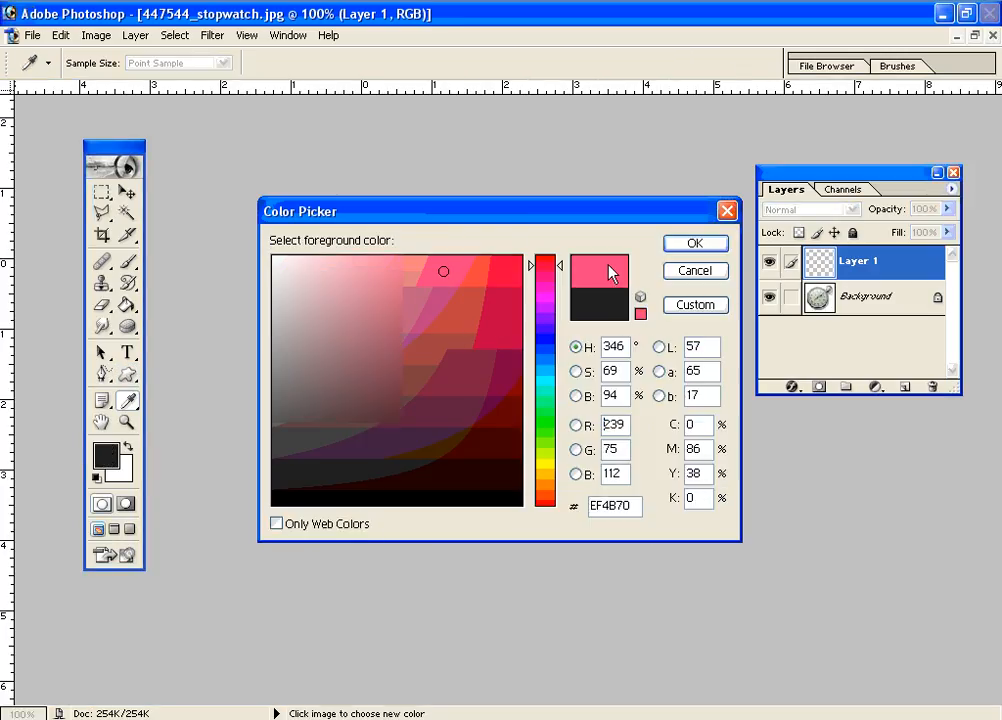
click(695, 245)
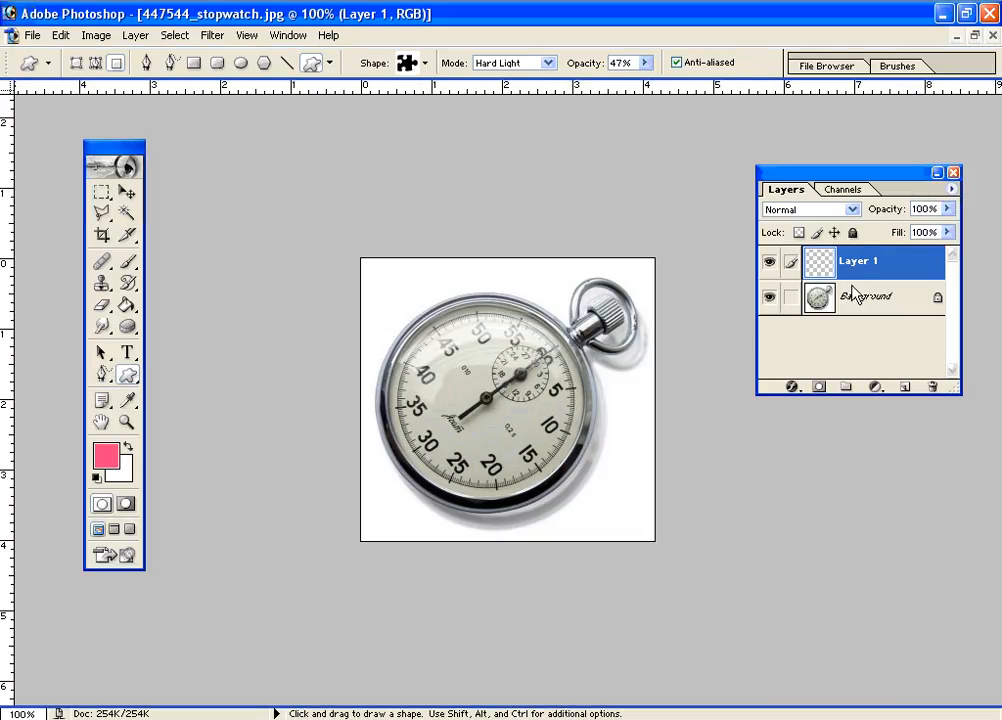
- Draw a puzzle piece on the new layer, undo it, and redraw it over the dial with shape opacity set to 100%
drag(457, 352, 587, 457)
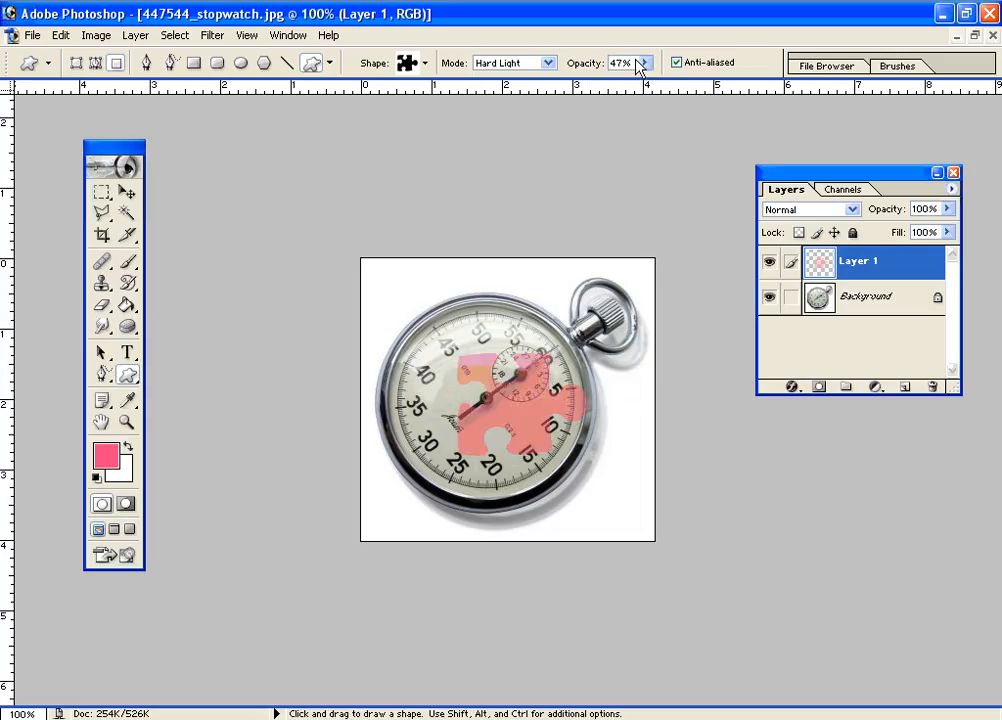
key(ctrl+z)
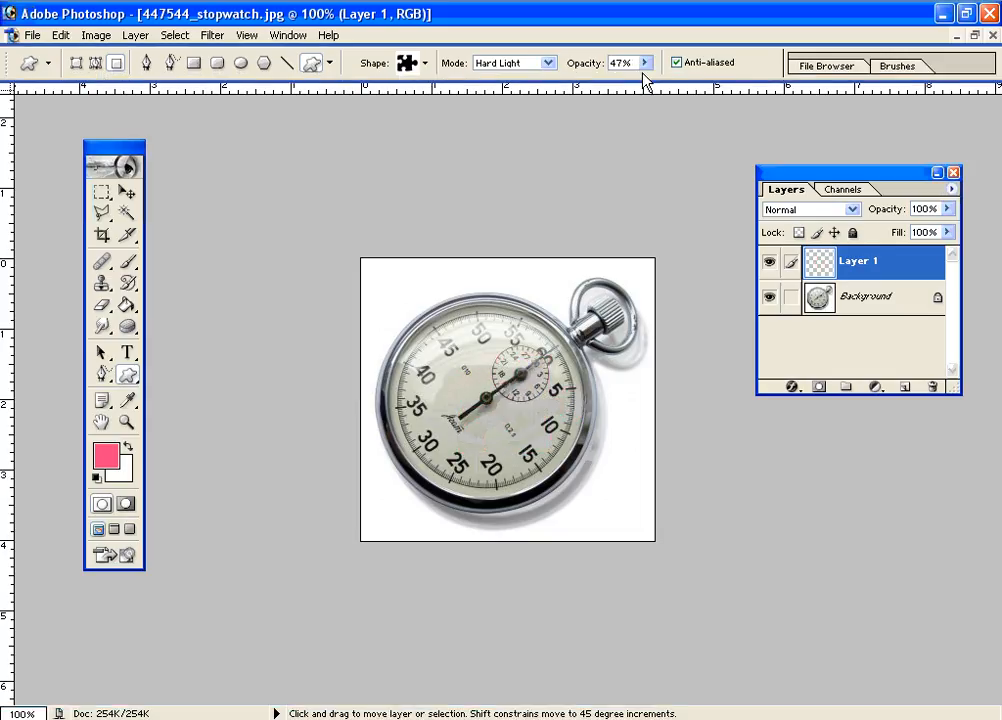
click(645, 62)
drag(640, 84, 708, 84)
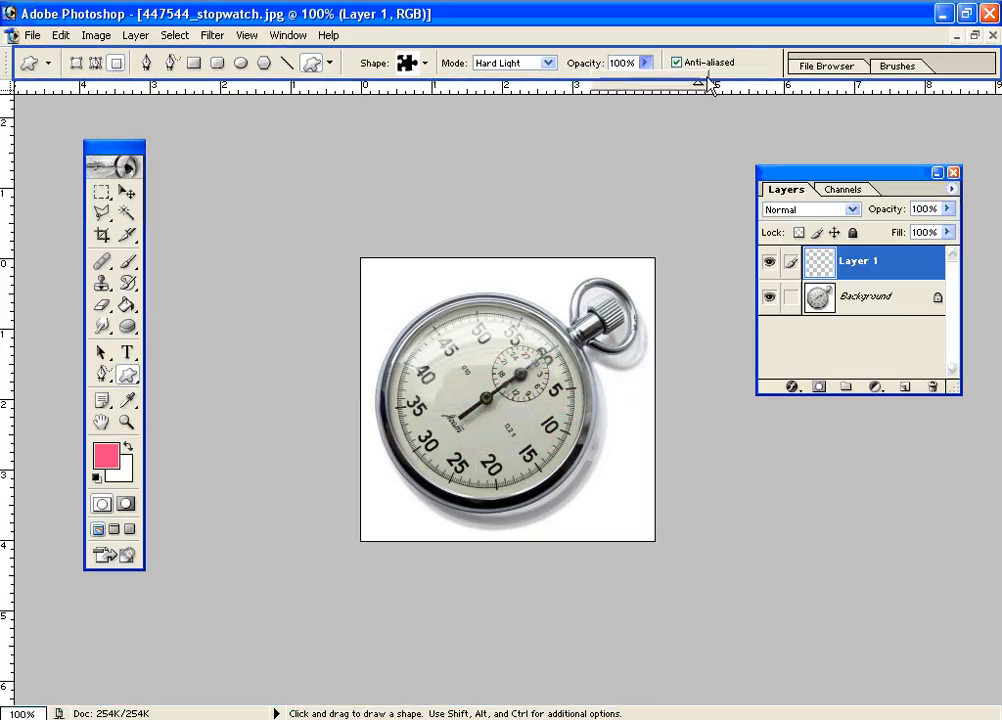
drag(449, 342, 580, 440)
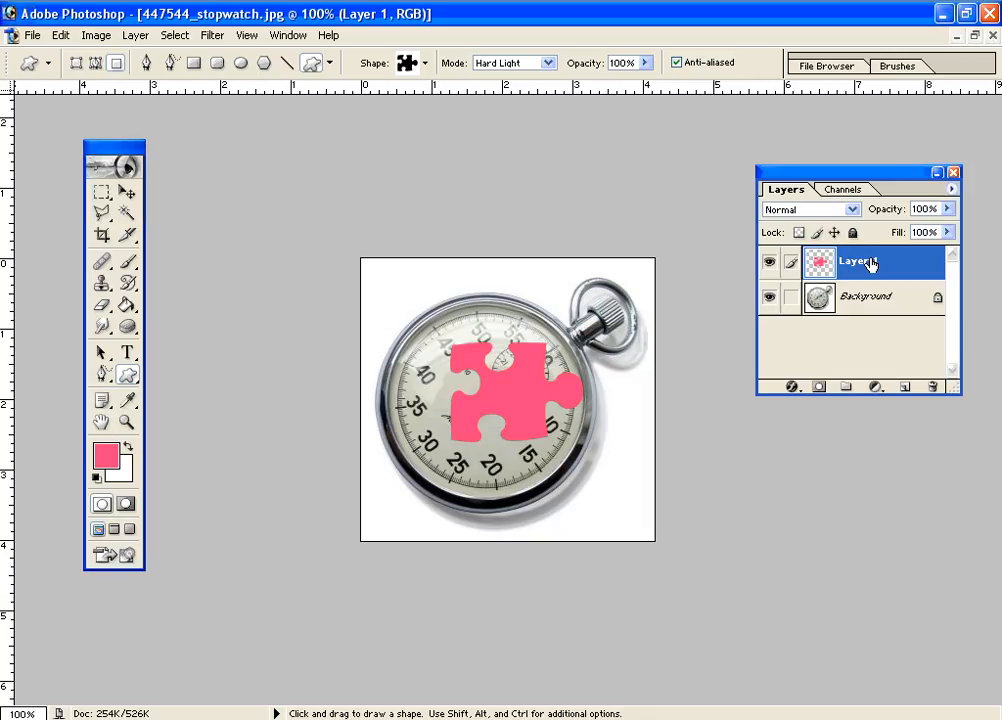
- Move the pink puzzle piece around over the stopwatch, and delete its layer
click(127, 191)
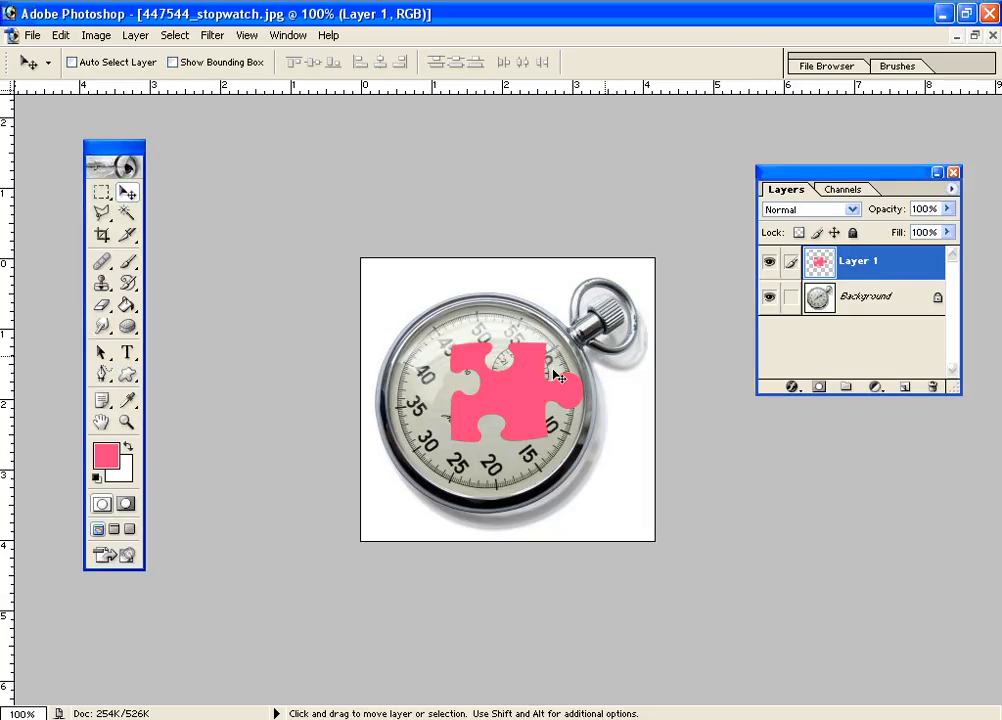
drag(510, 385, 567, 416)
drag(514, 478, 516, 395)
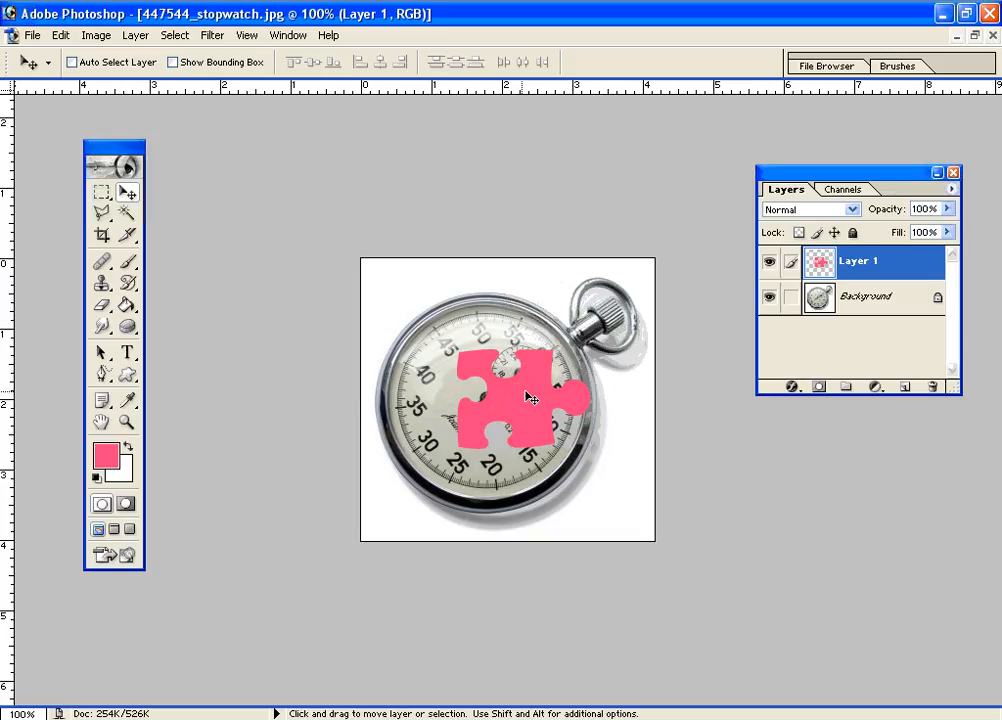
drag(531, 399, 524, 392)
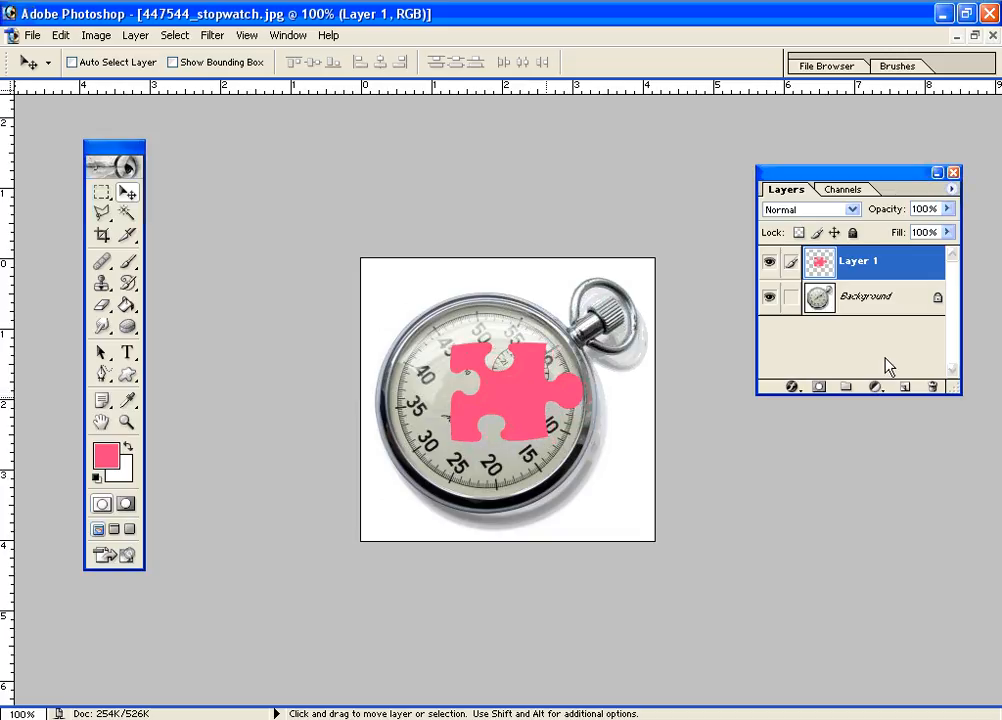
drag(927, 283, 934, 387)
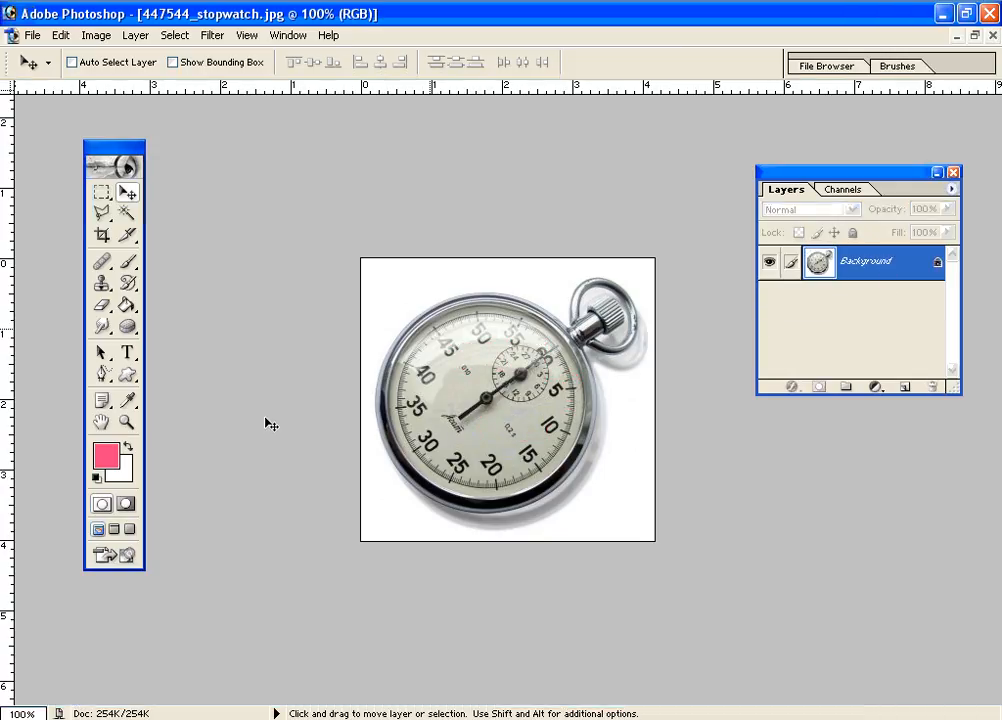
- Draw a large puzzle piece directly on the Background layer in Hard Light mode and undo it
click(127, 375)
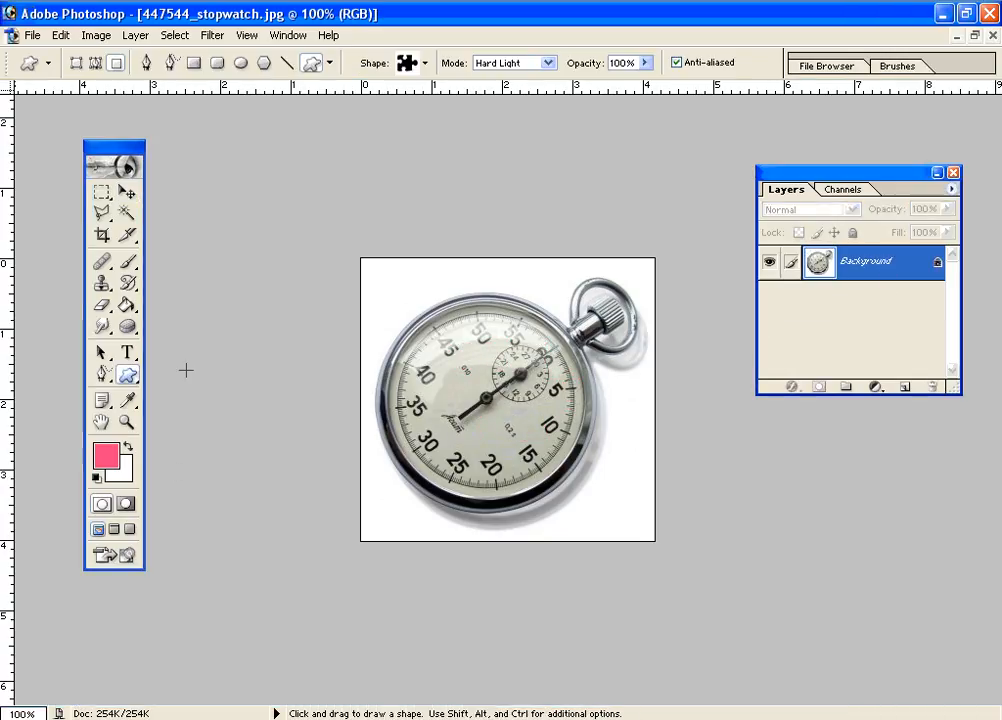
drag(414, 320, 603, 440)
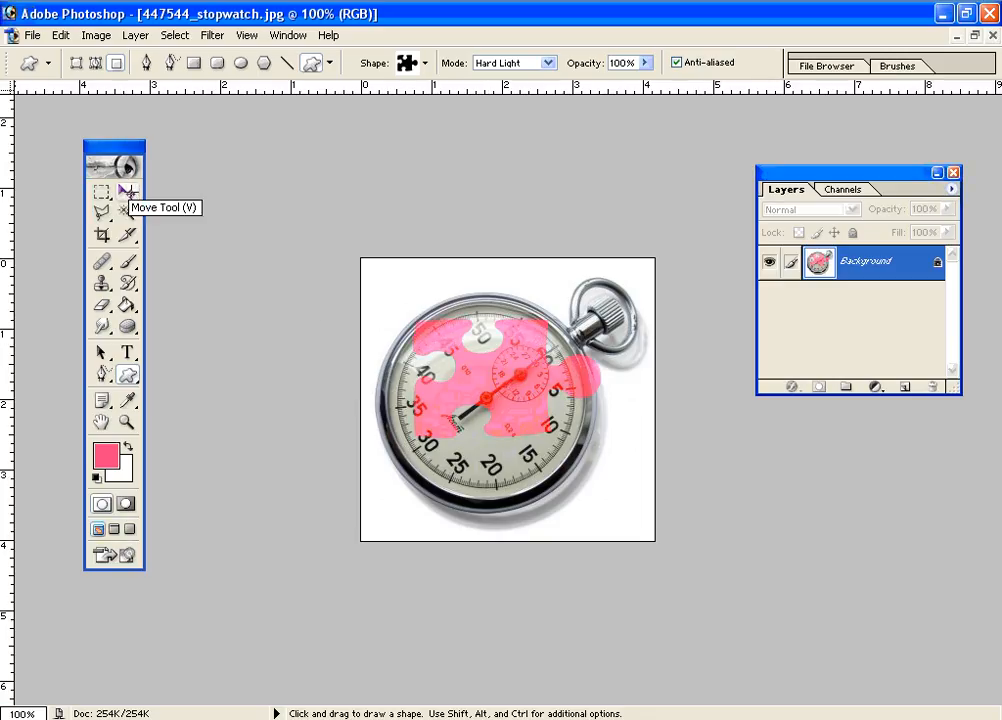
key(ctrl+z)
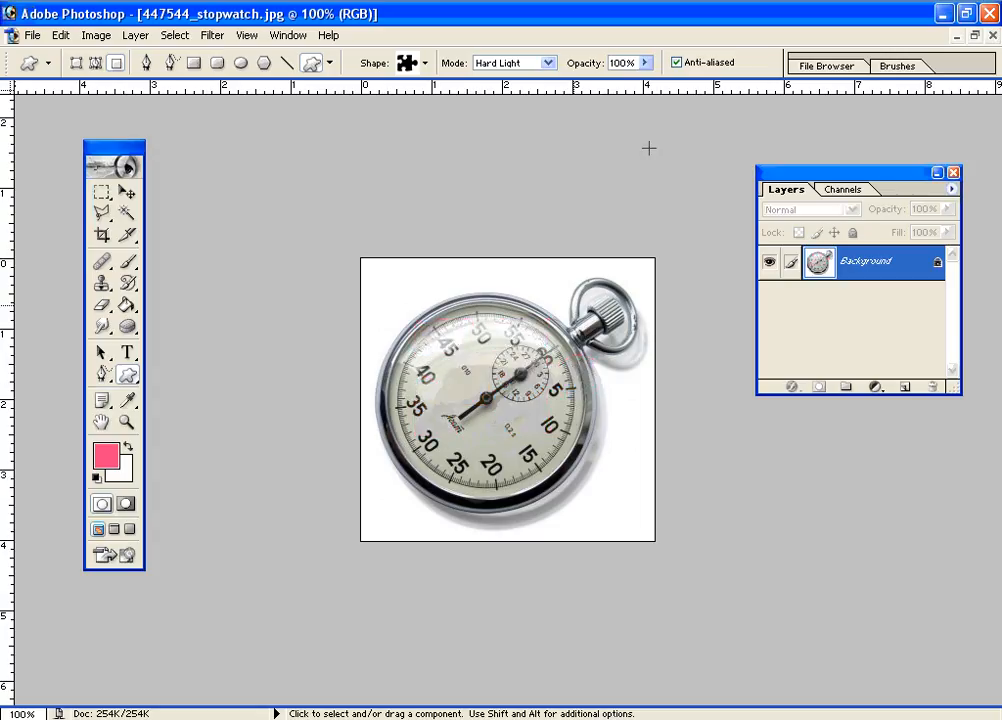
- Set the shape mode to Normal, draw a puzzle piece on the Background layer and undo it
click(548, 63)
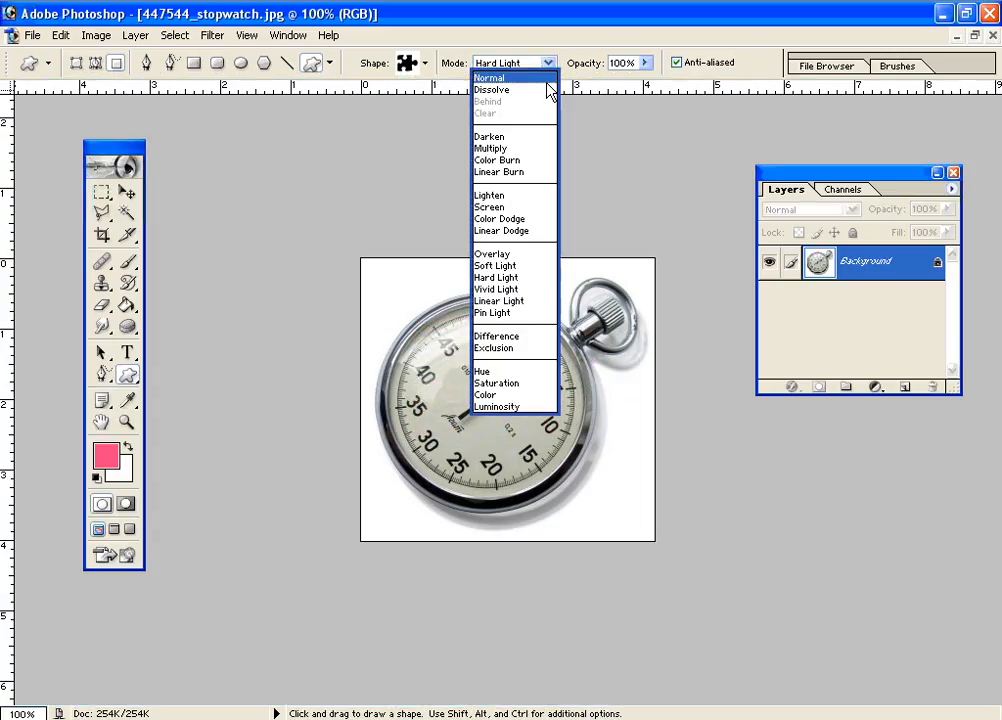
click(552, 78)
drag(440, 333, 588, 452)
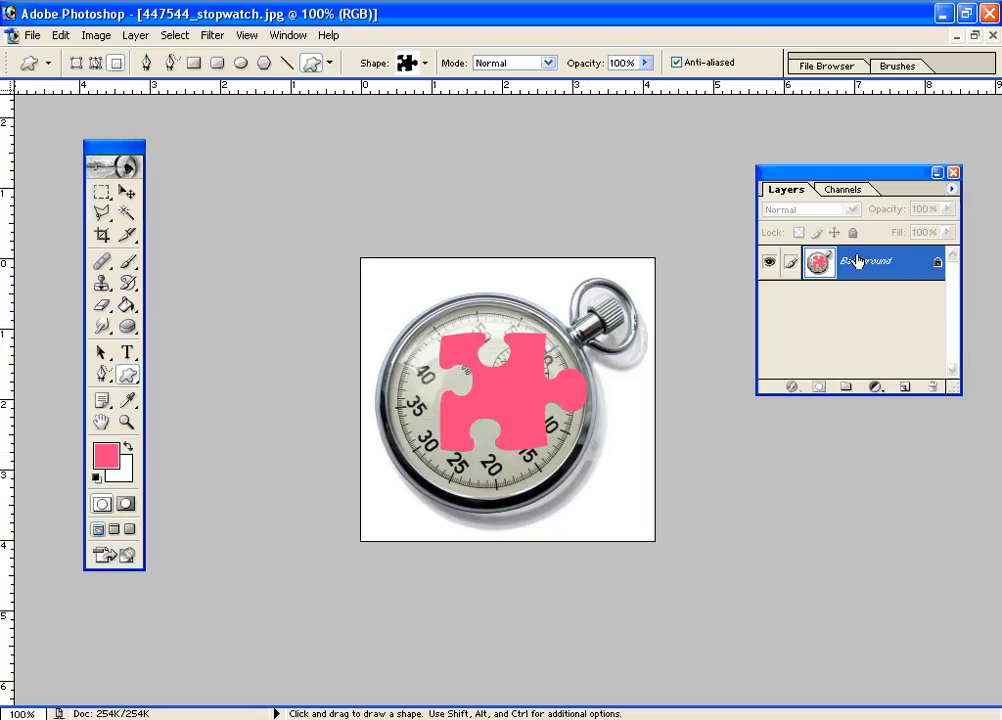
click(127, 193)
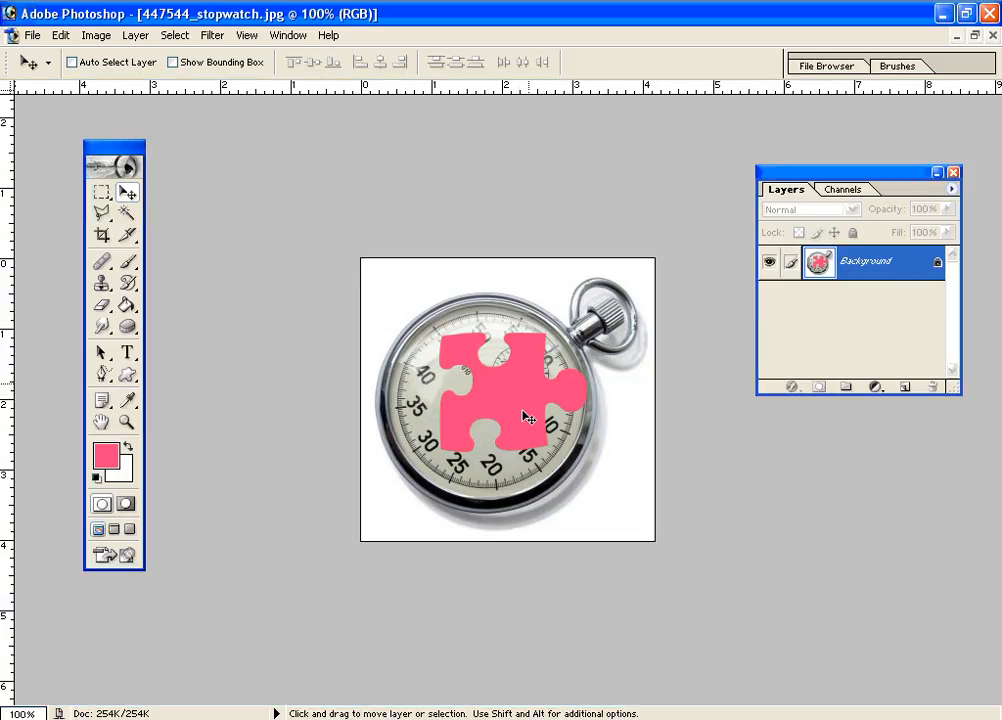
key(ctrl+z)
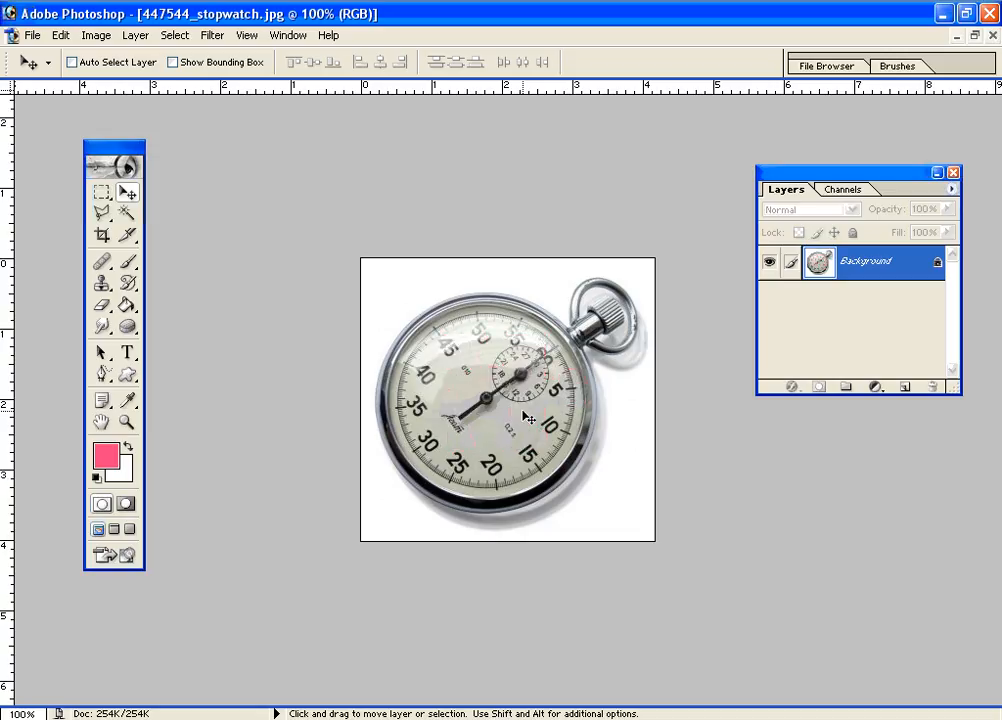
- Add a new layer and draw two small pink puzzle pieces on it, at the stopwatch's upper-left and lower-right edges
click(903, 387)
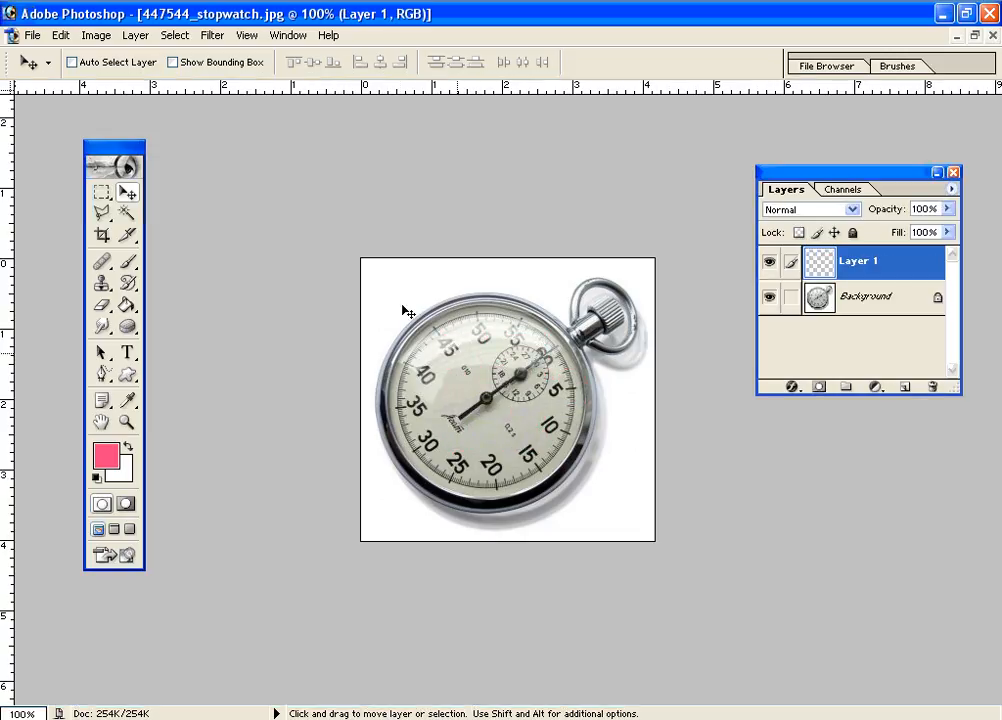
click(127, 374)
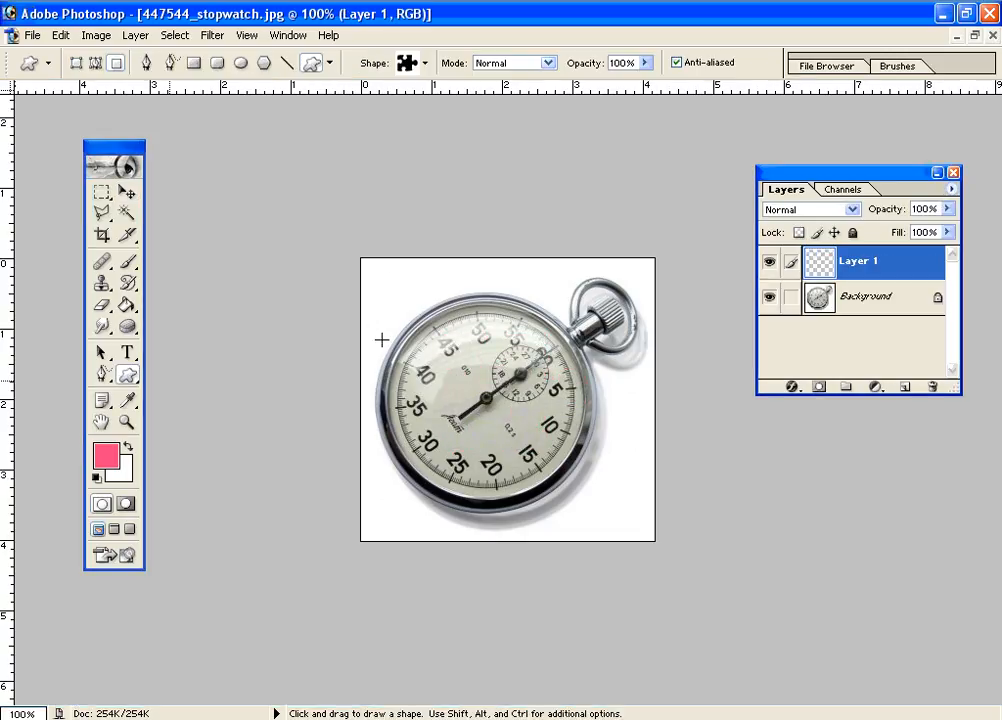
drag(386, 291, 450, 343)
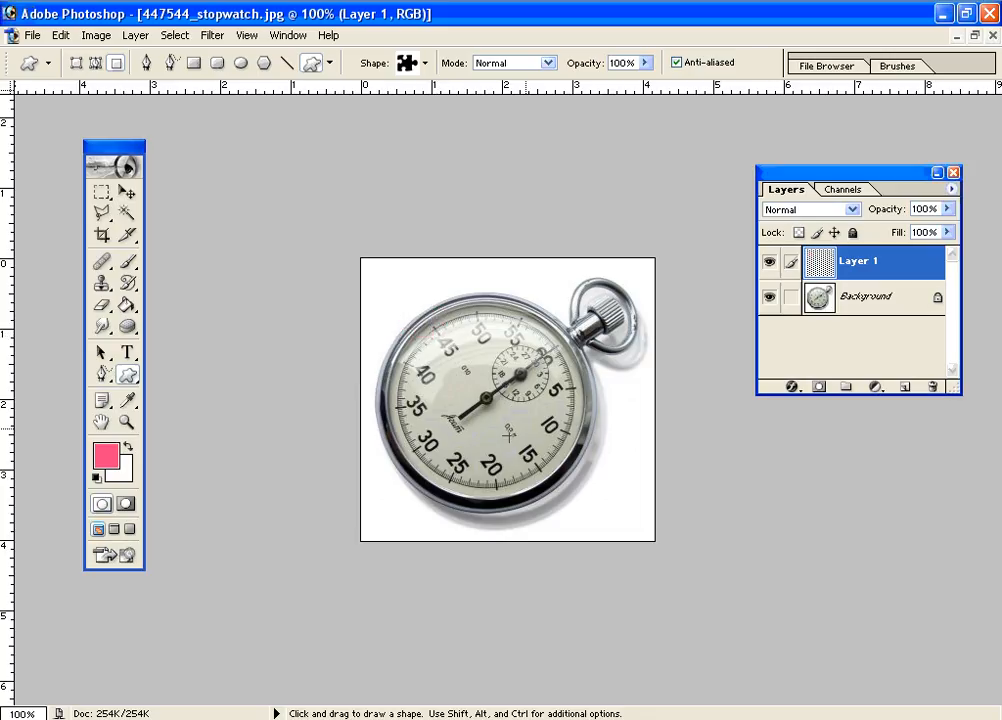
drag(509, 436, 590, 497)
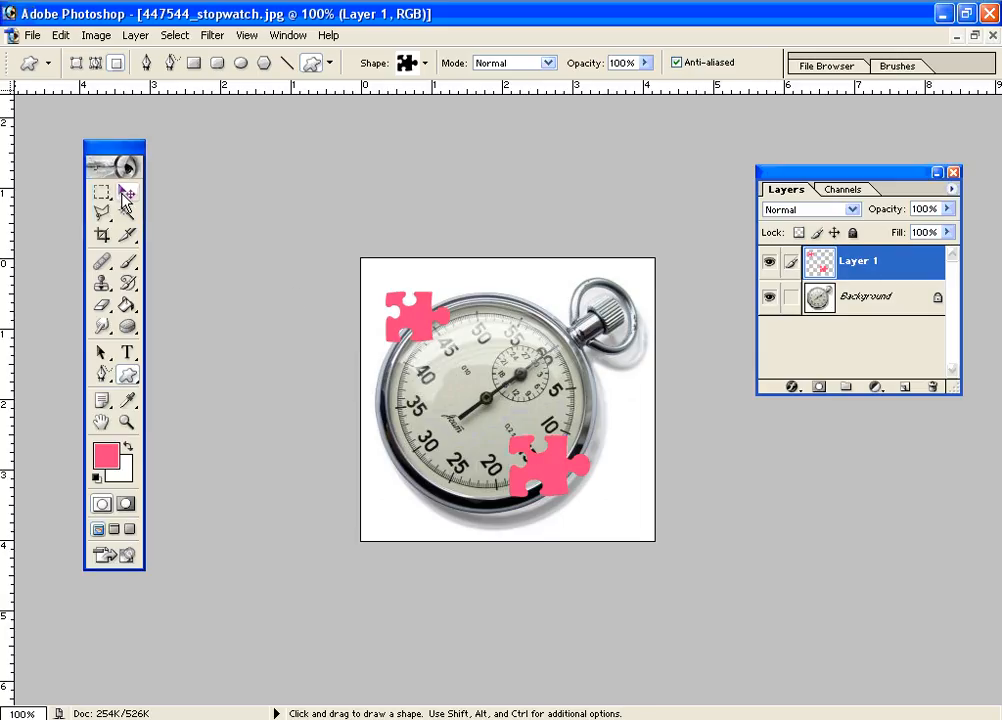
- Shift both puzzle pieces together slightly to the right, and move only the lower one, selected by a rectangle, toward the dial's center and deselect
key(v)
drag(411, 324, 441, 333)
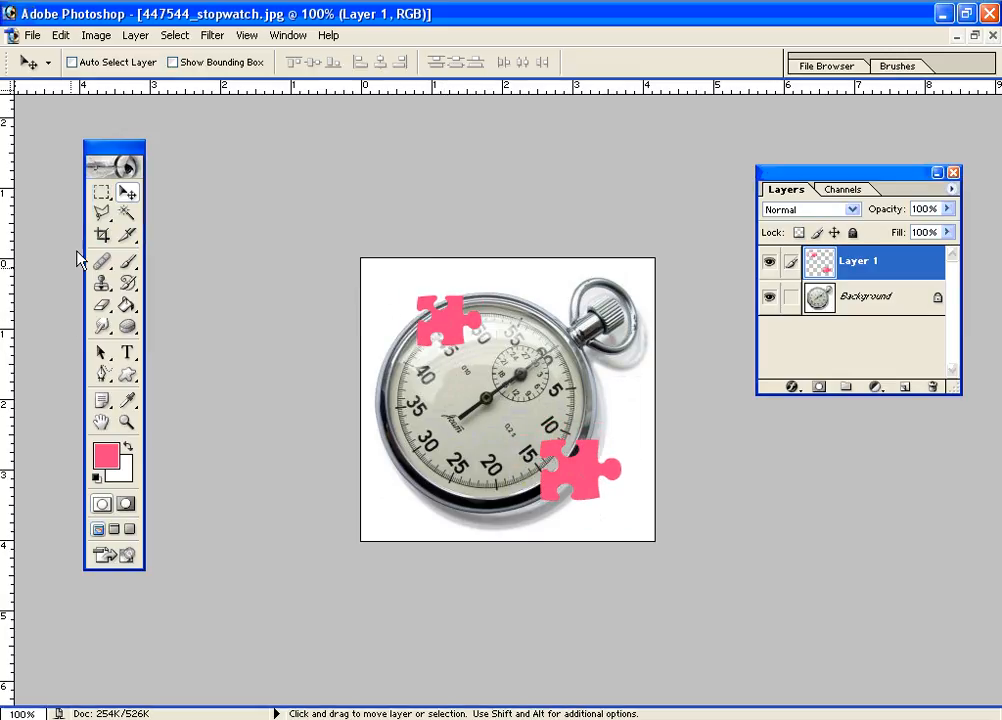
key(m)
drag(512, 411, 669, 537)
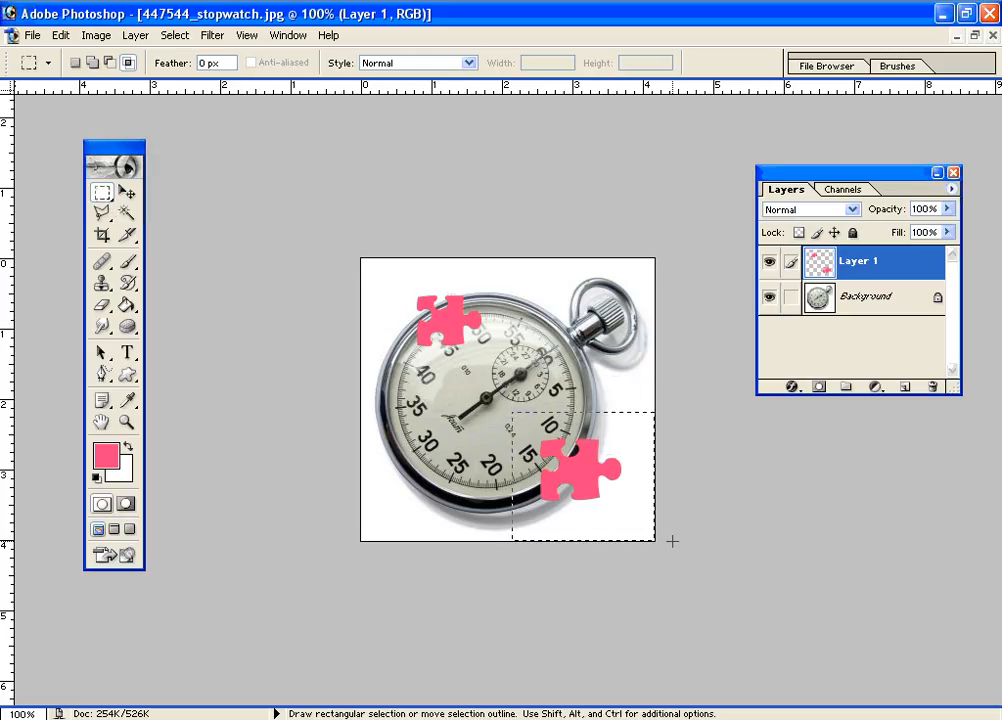
ctrl+click(591, 488)
drag(591, 488, 514, 473)
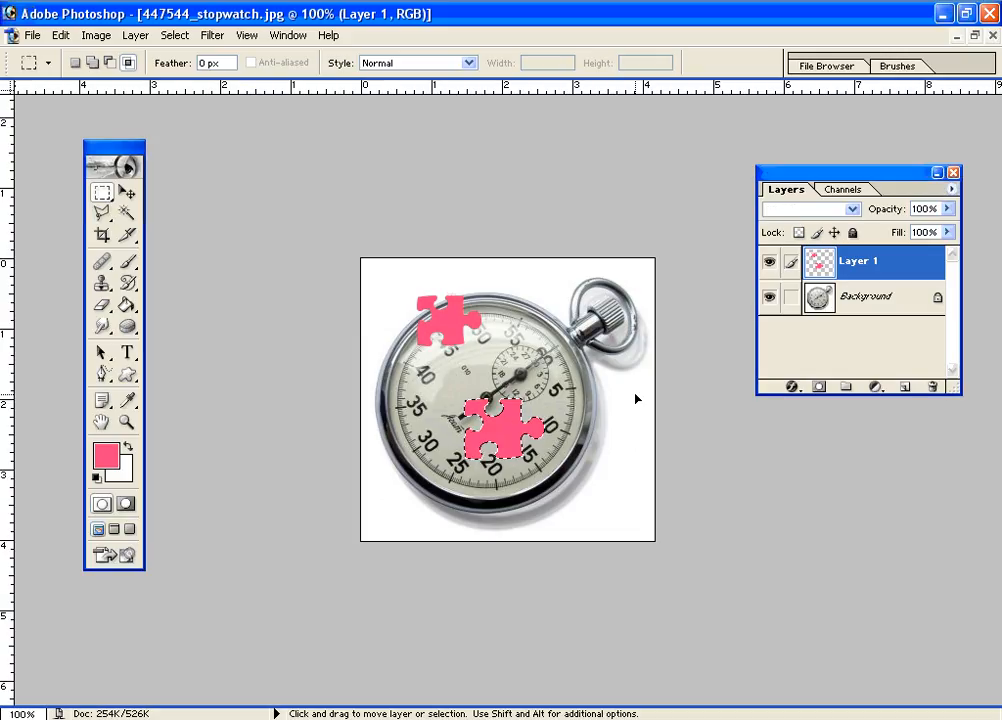
key(ctrl+d)
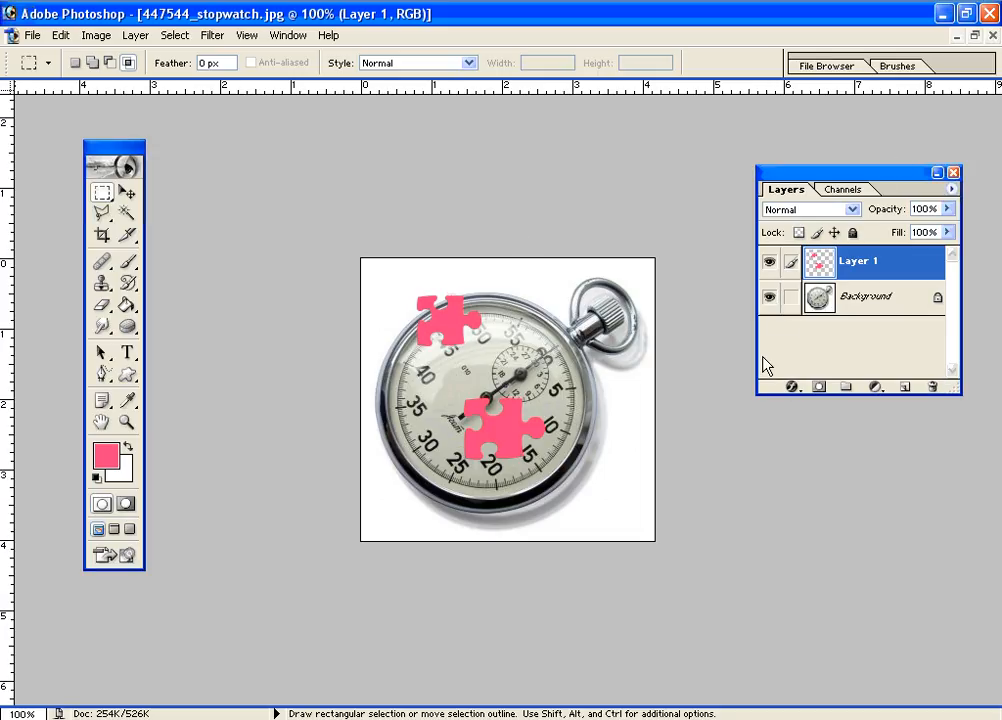
- Add four empty layers above Layer 1, lengthening the Layers palette and shifting it upward to make room for the list
click(909, 388)
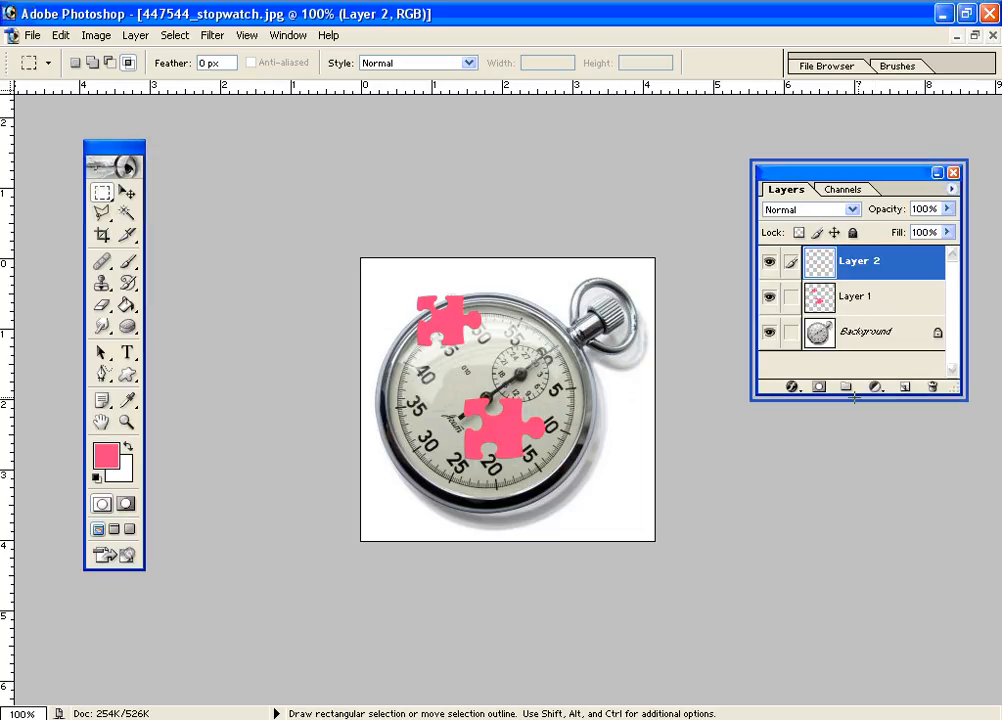
drag(857, 396, 871, 690)
click(904, 681)
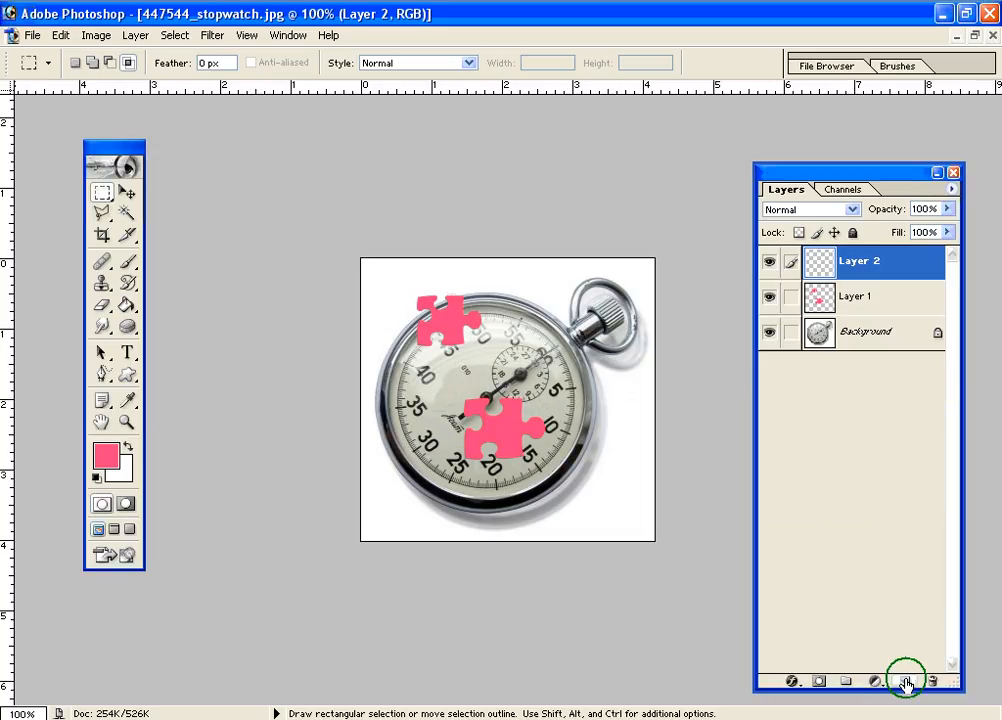
click(905, 682)
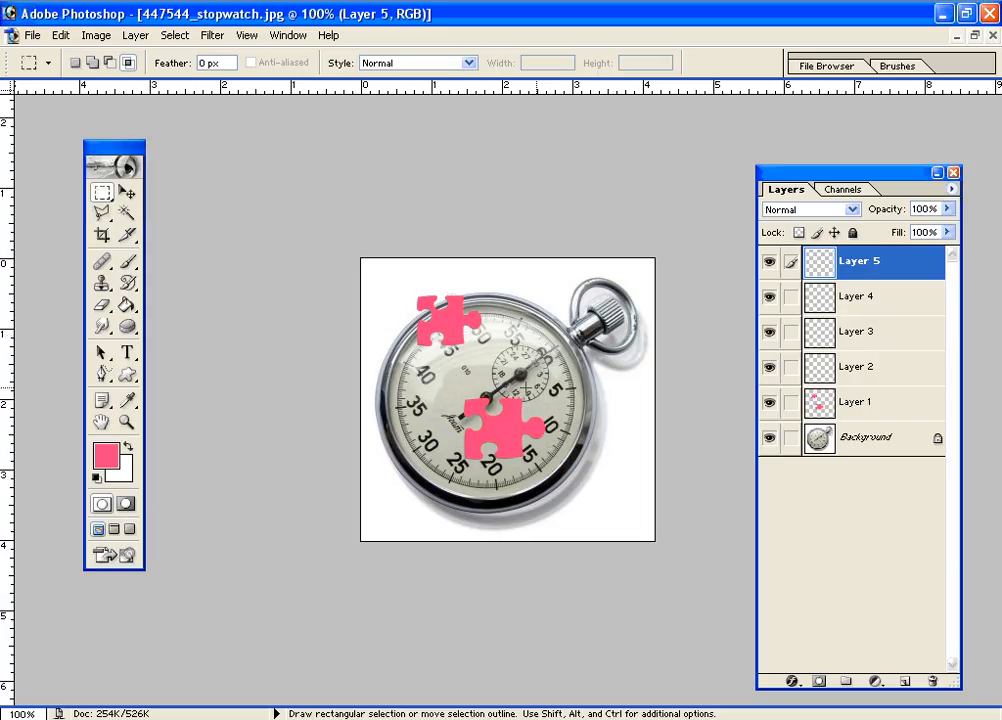
drag(845, 172, 842, 104)
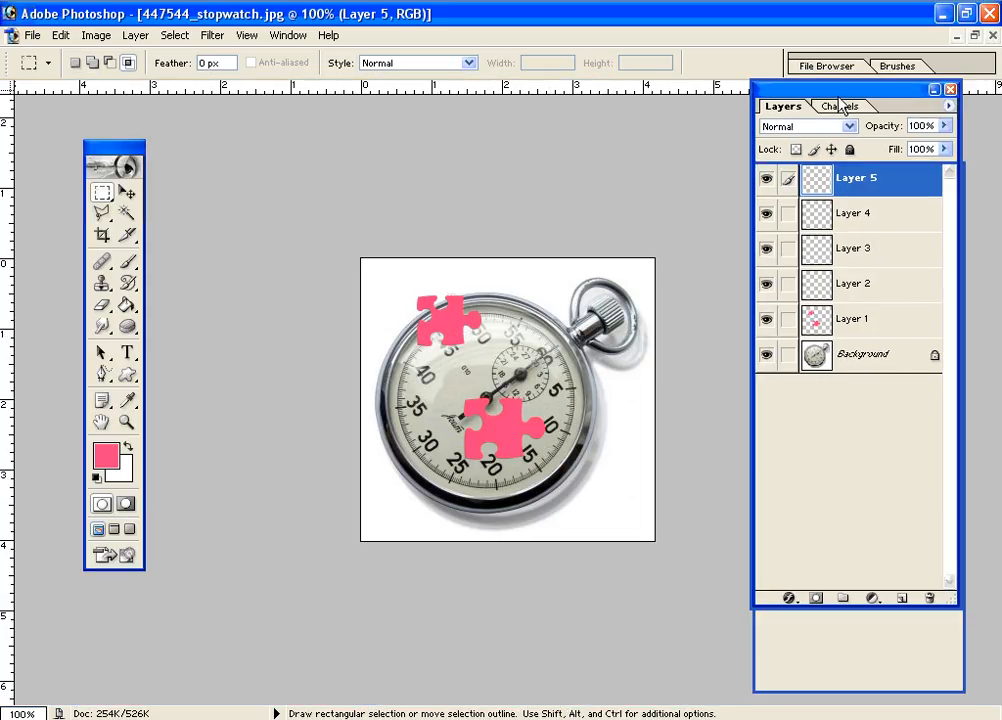
- Look through the available layer effects and open the Layer Style settings for Layer 5, keeping the image and layer list in view
click(790, 599)
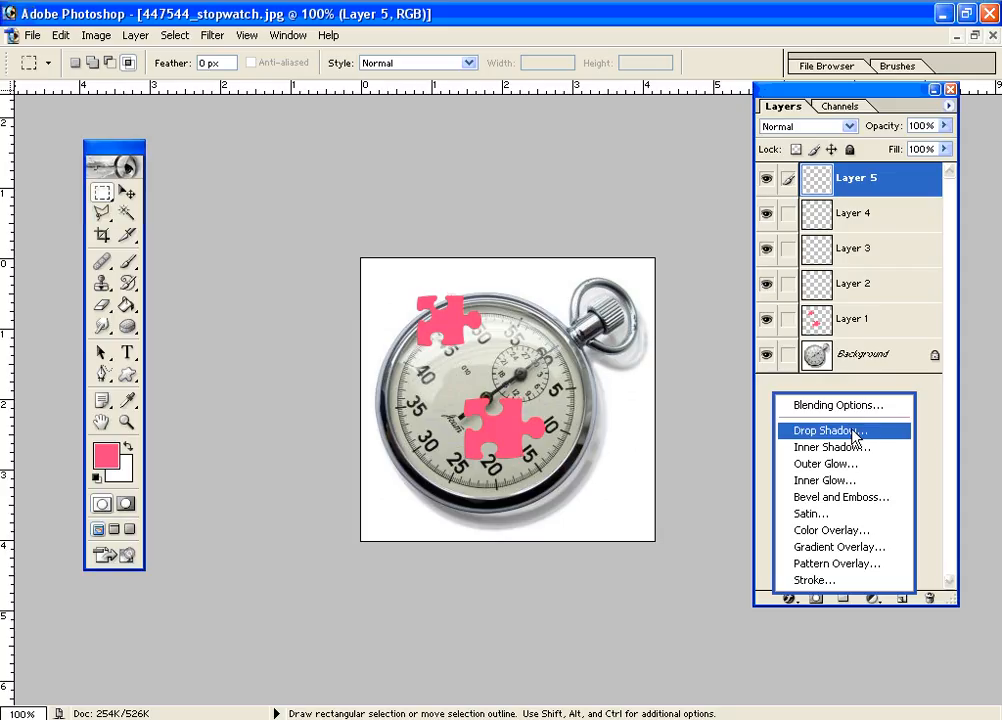
click(697, 508)
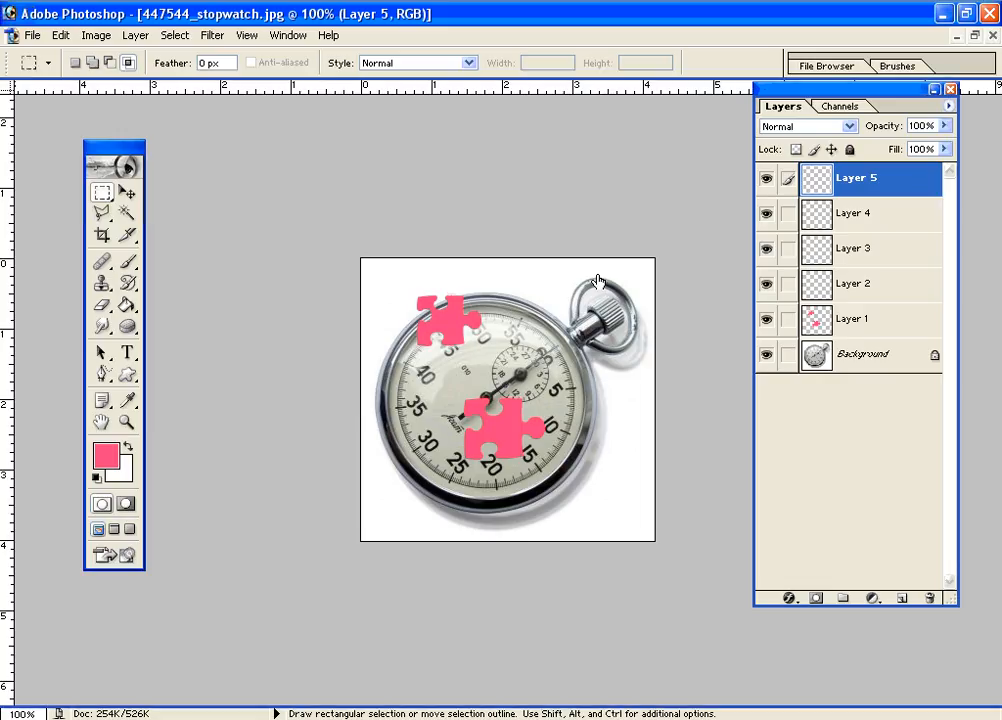
key(h)
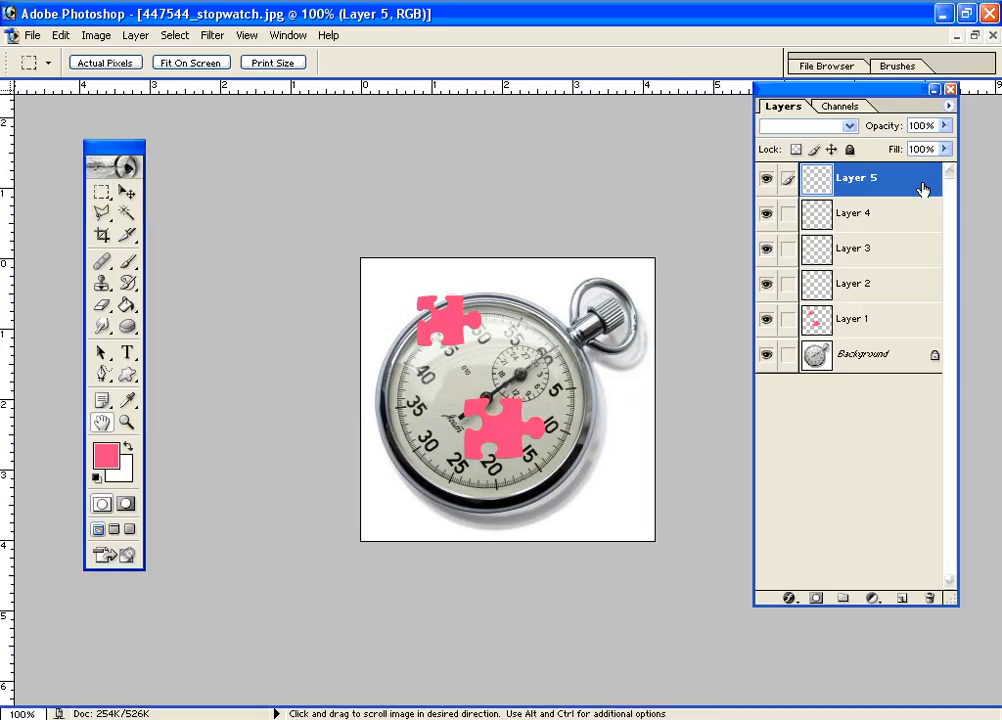
double_click(919, 190)
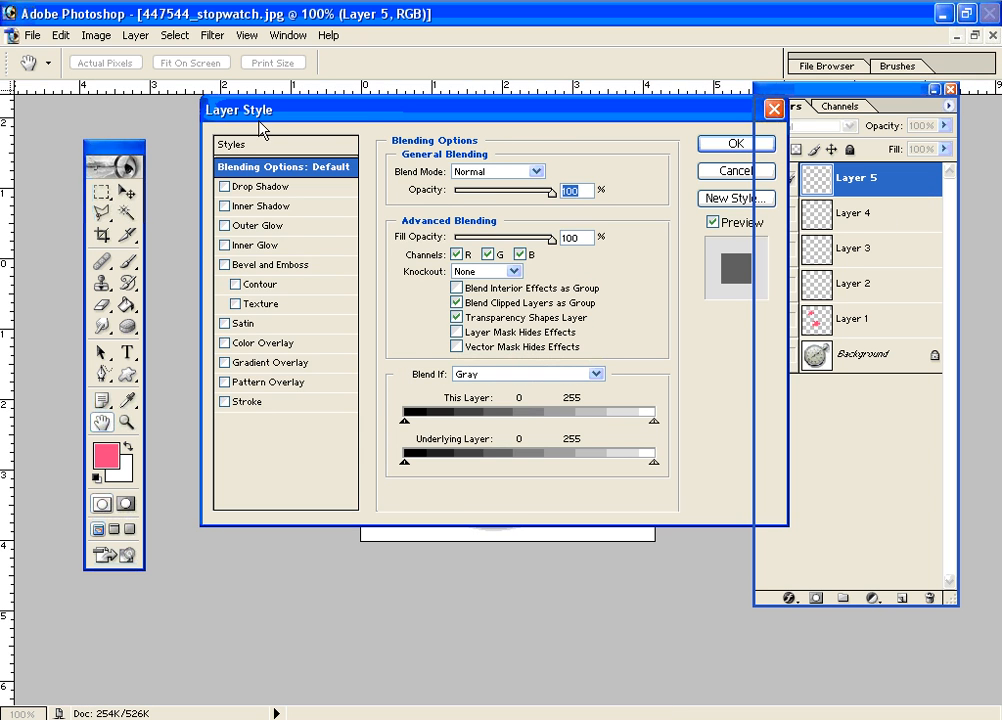
drag(454, 112, 711, 584)
drag(787, 584, 768, 110)
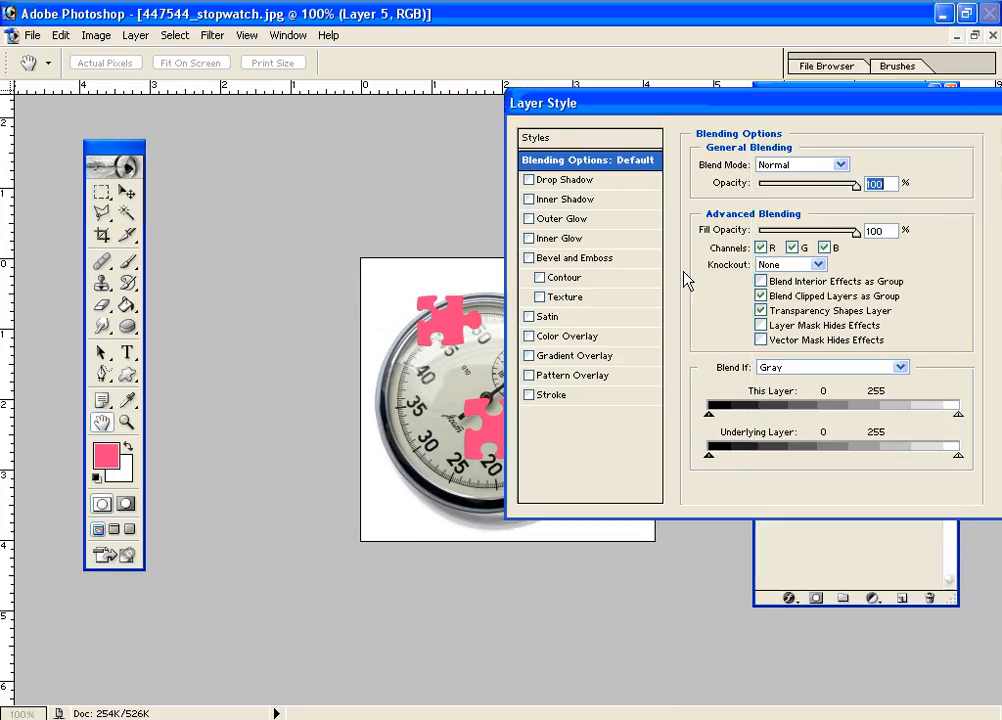
drag(648, 103, 790, 358)
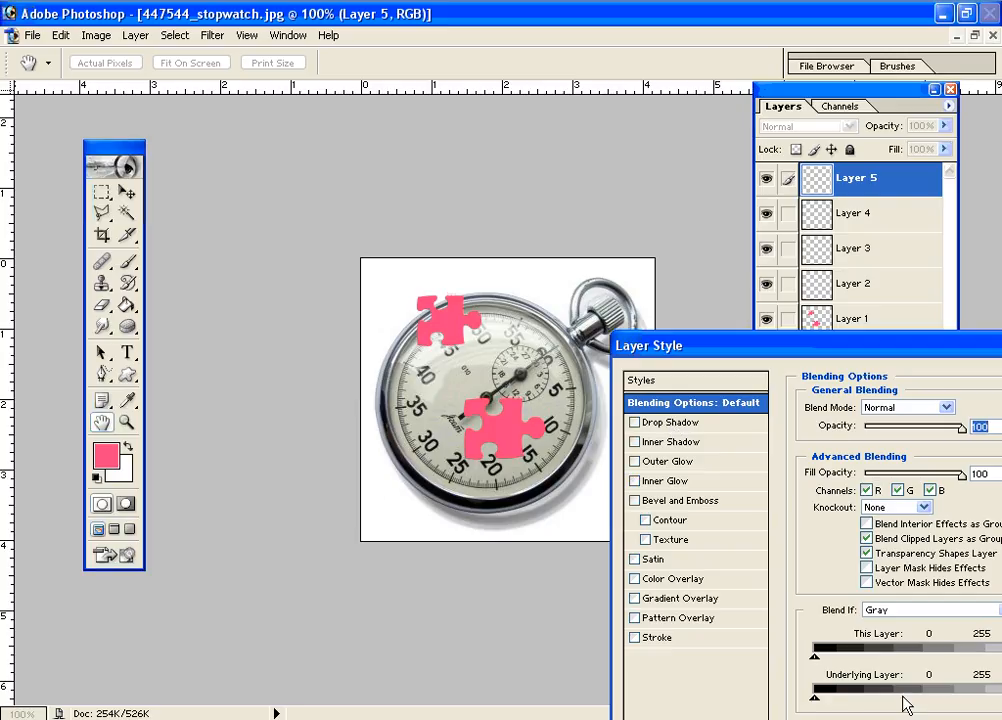
- Enable Drop Shadow on Layer 5 to examine its settings, turn it off and cancel the layer style
click(636, 423)
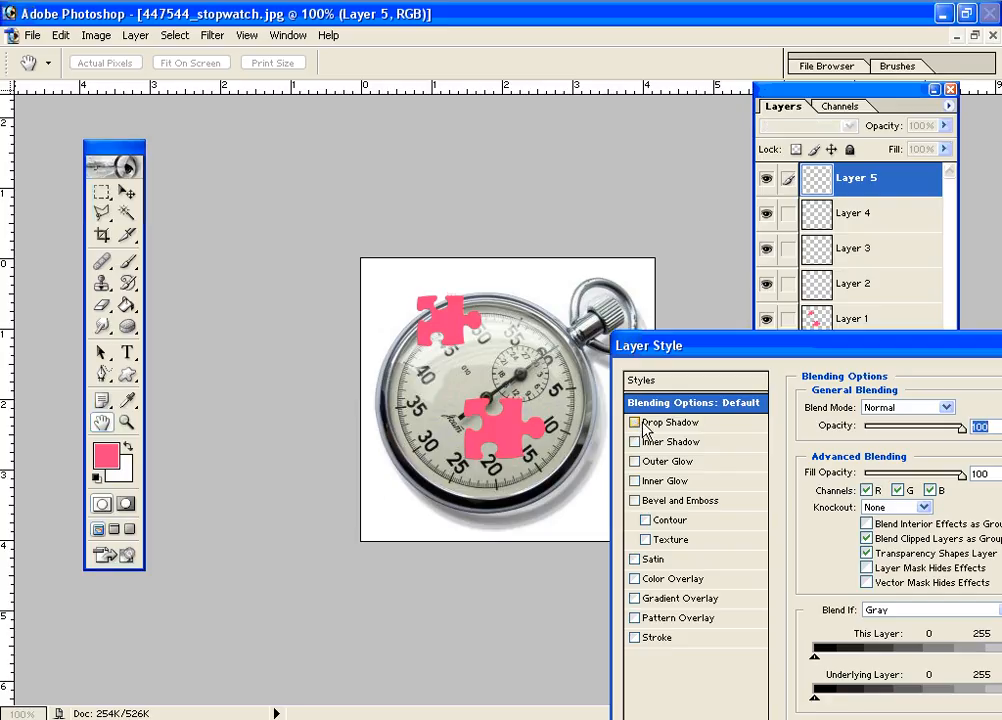
click(675, 424)
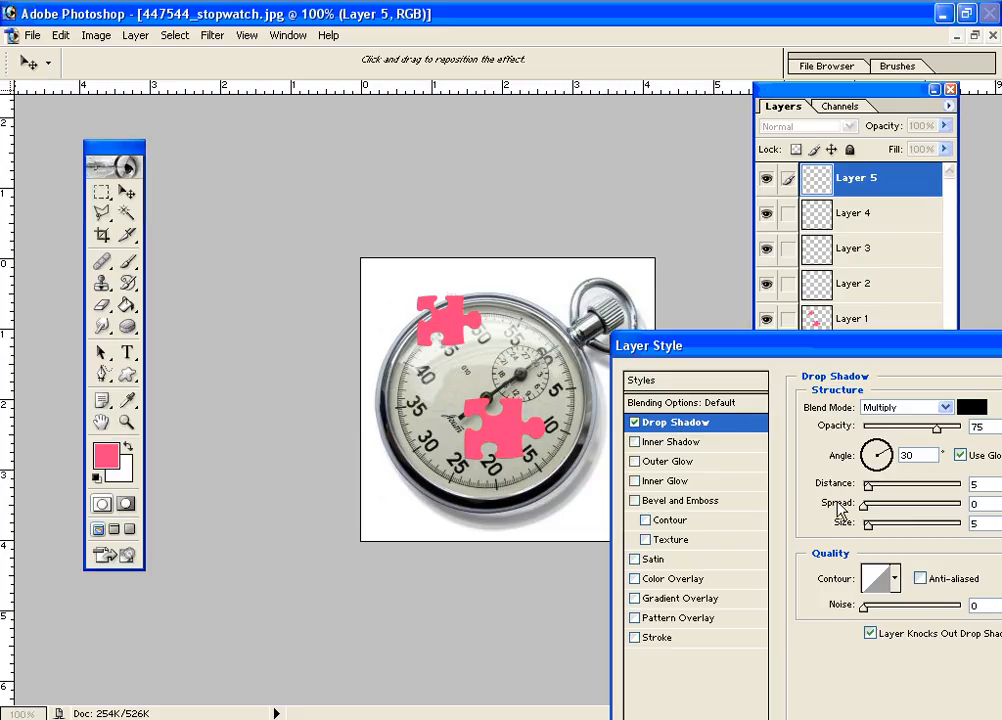
click(828, 521)
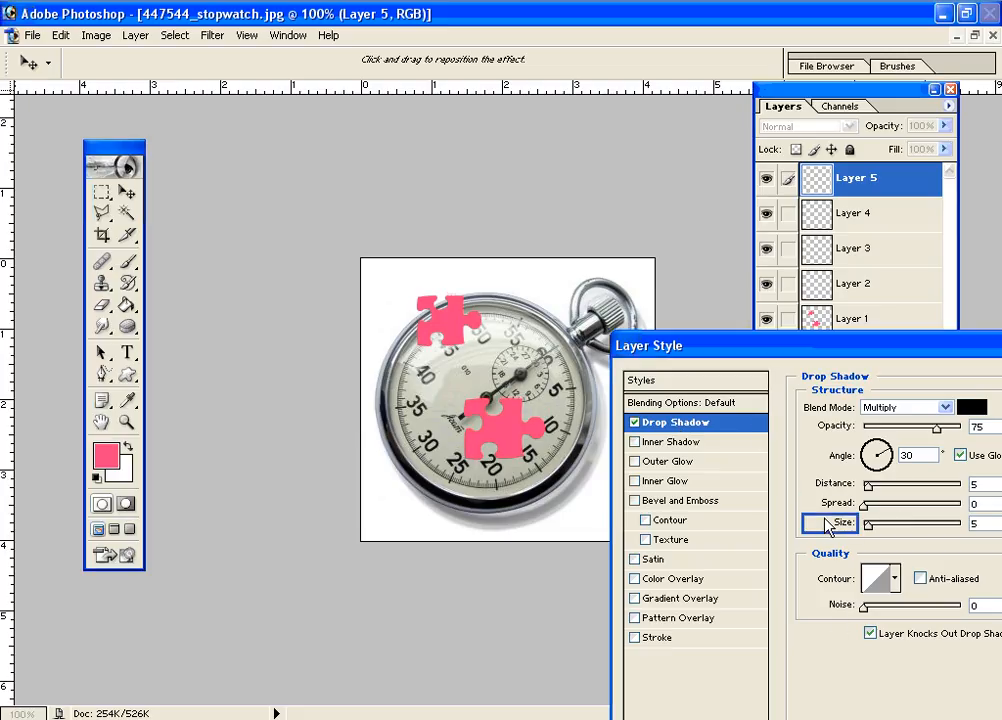
click(667, 424)
click(634, 422)
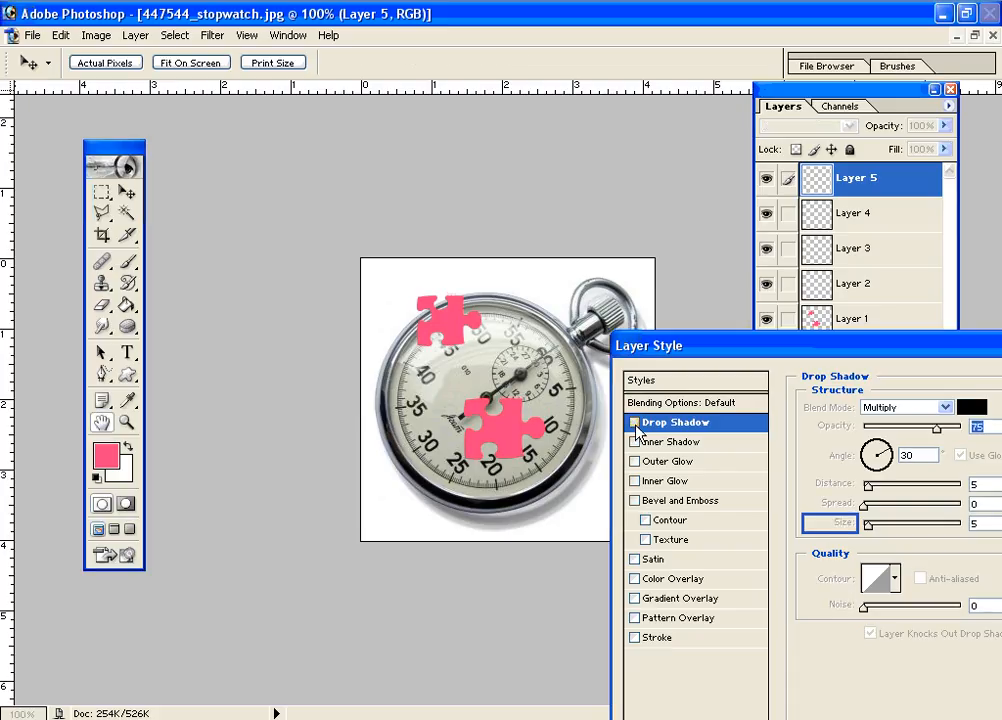
drag(898, 356, 425, 305)
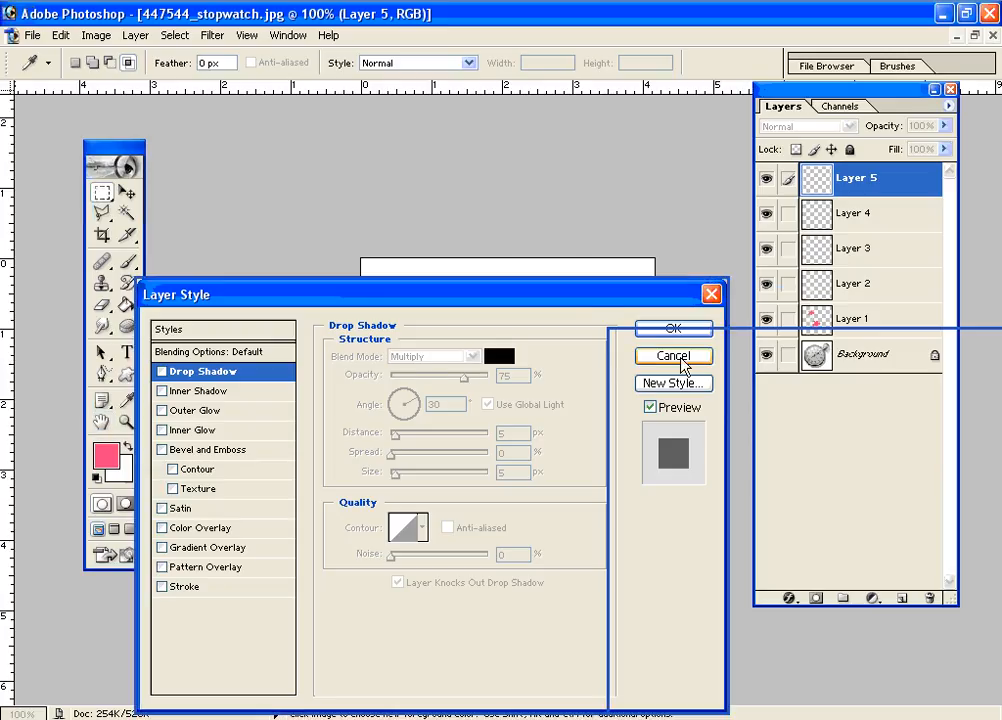
click(680, 360)
- Open the Layer Style settings for Layer 1, with the puzzle pieces enlarged to 200% and kept in view
click(896, 326)
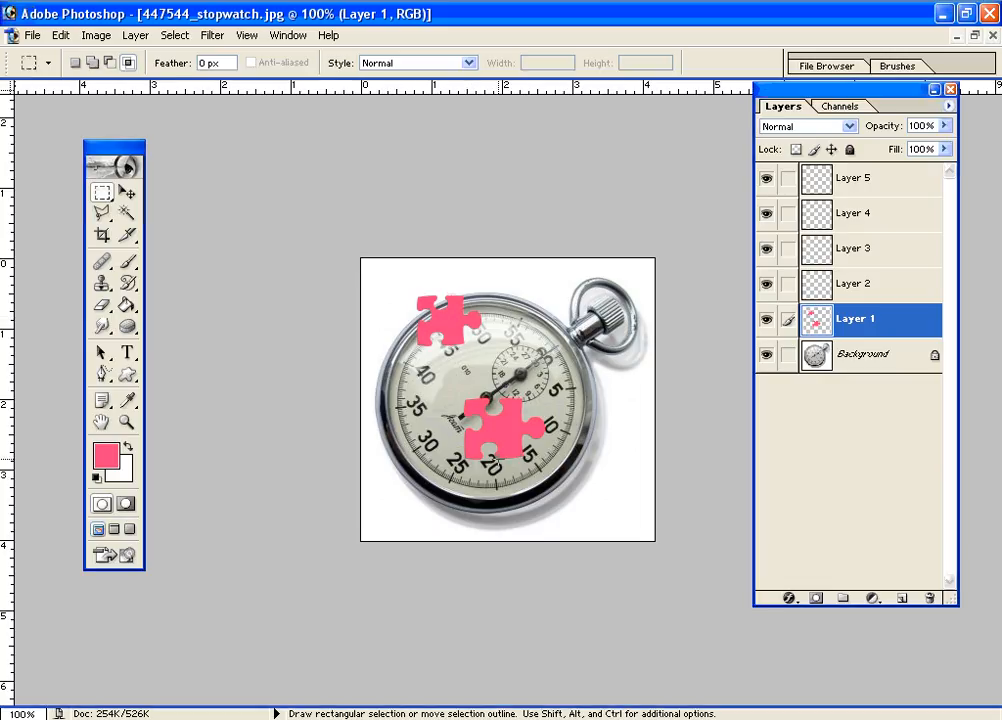
click(127, 422)
click(505, 412)
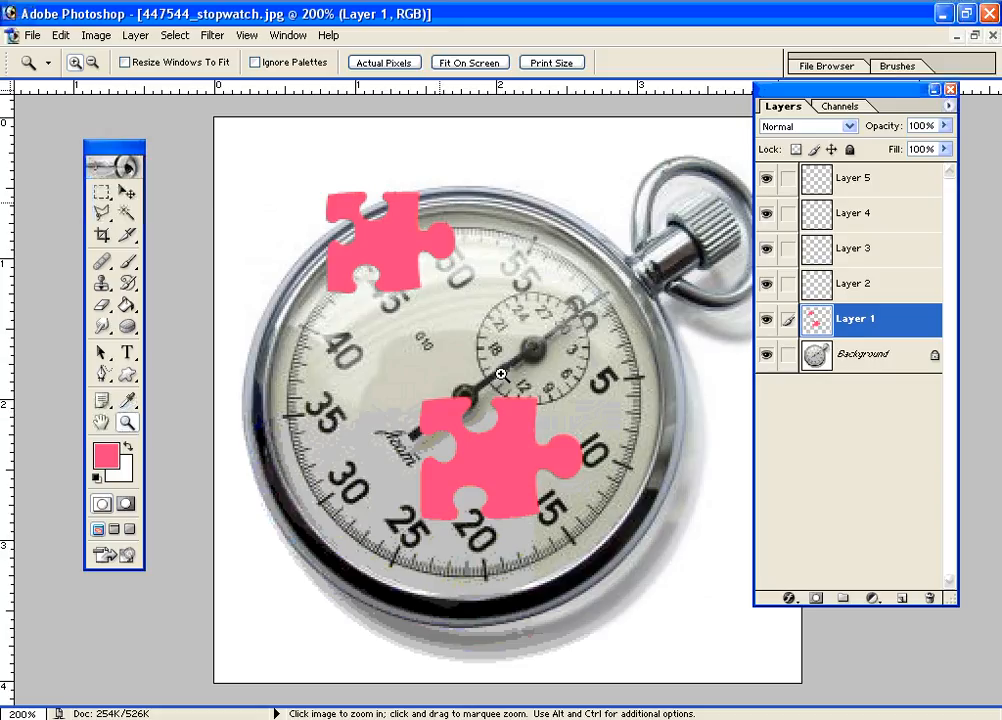
double_click(932, 318)
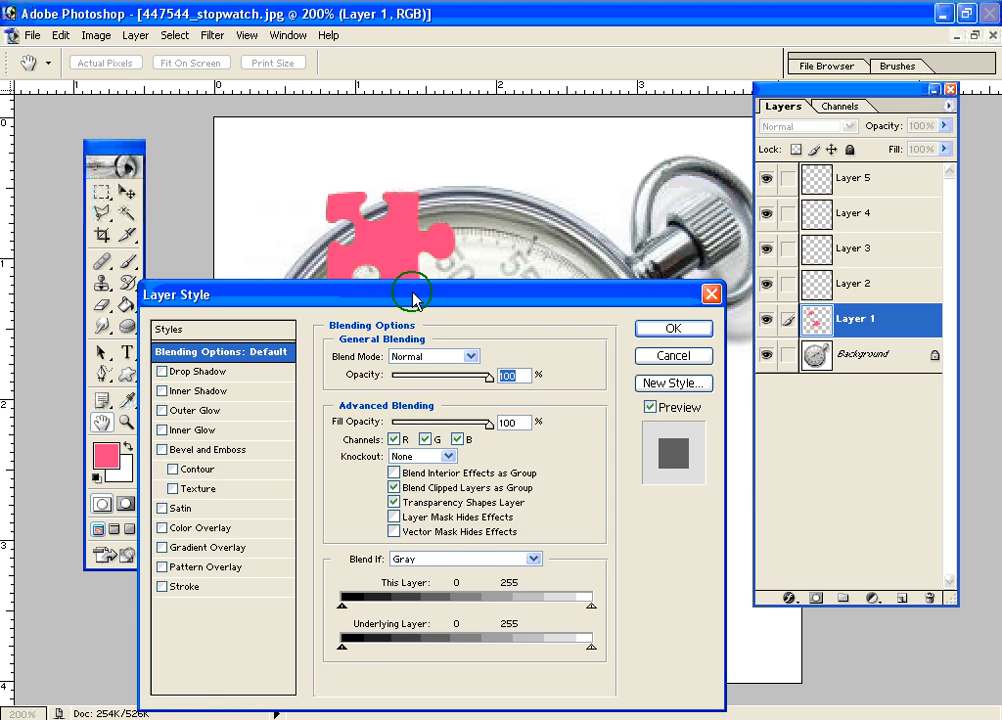
drag(413, 298, 790, 189)
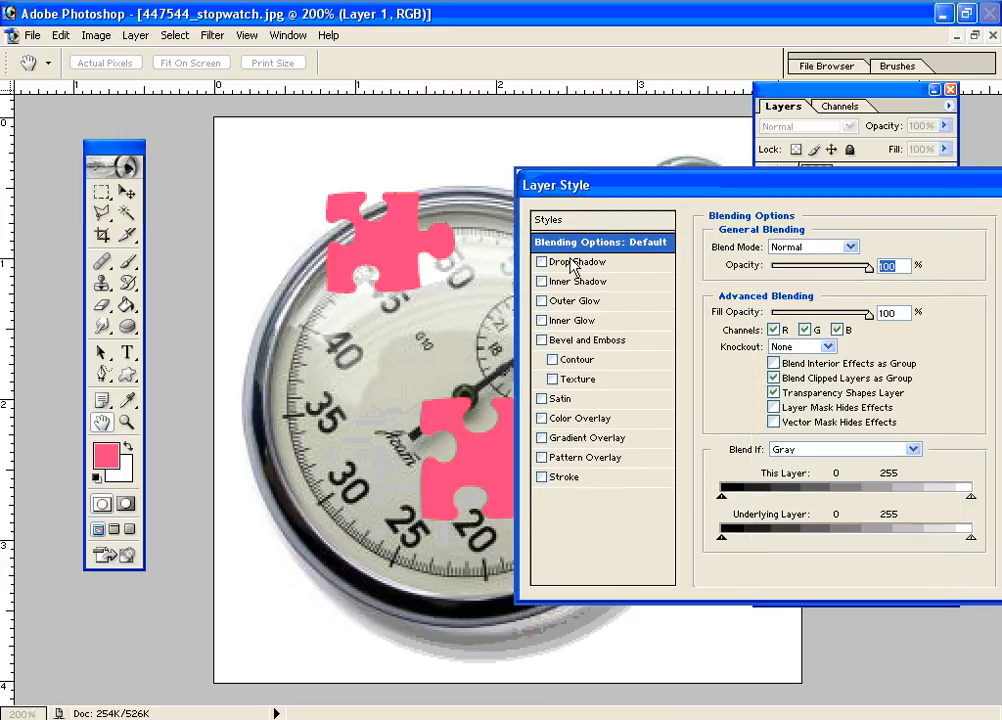
- Try a Drop Shadow on the puzzle pieces, remove it, and try Bevel and Emboss instead
click(542, 262)
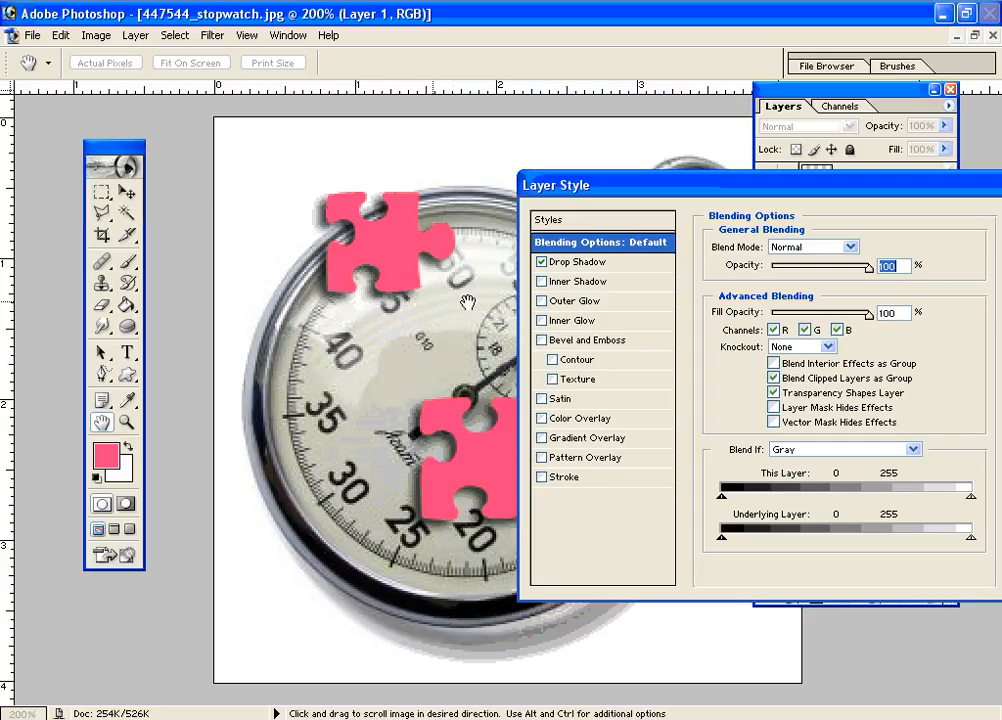
click(541, 262)
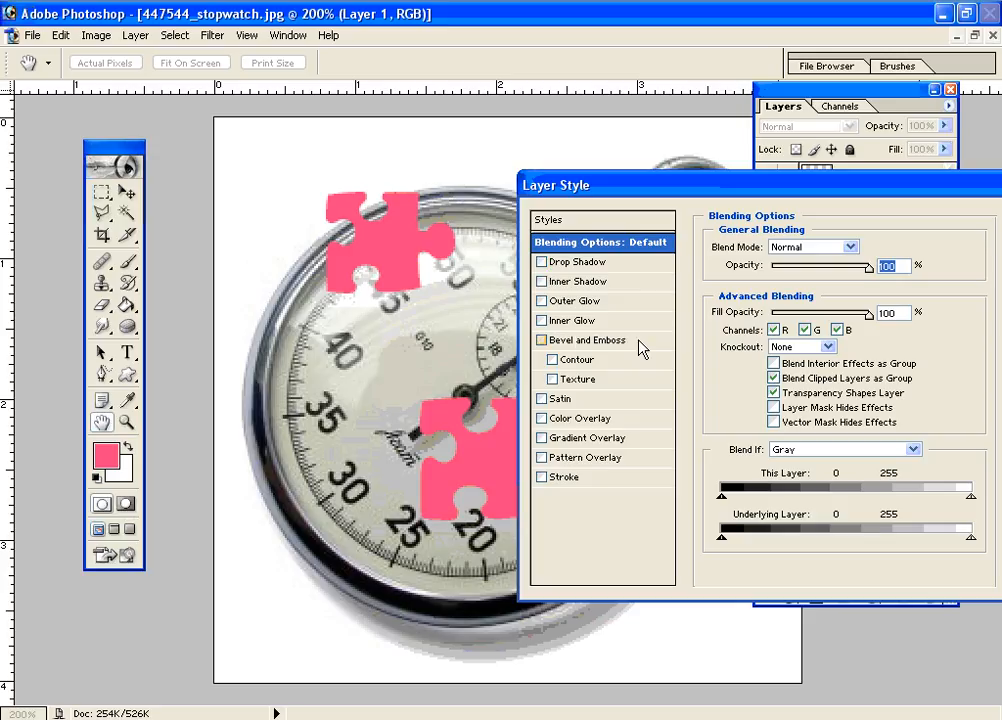
click(543, 341)
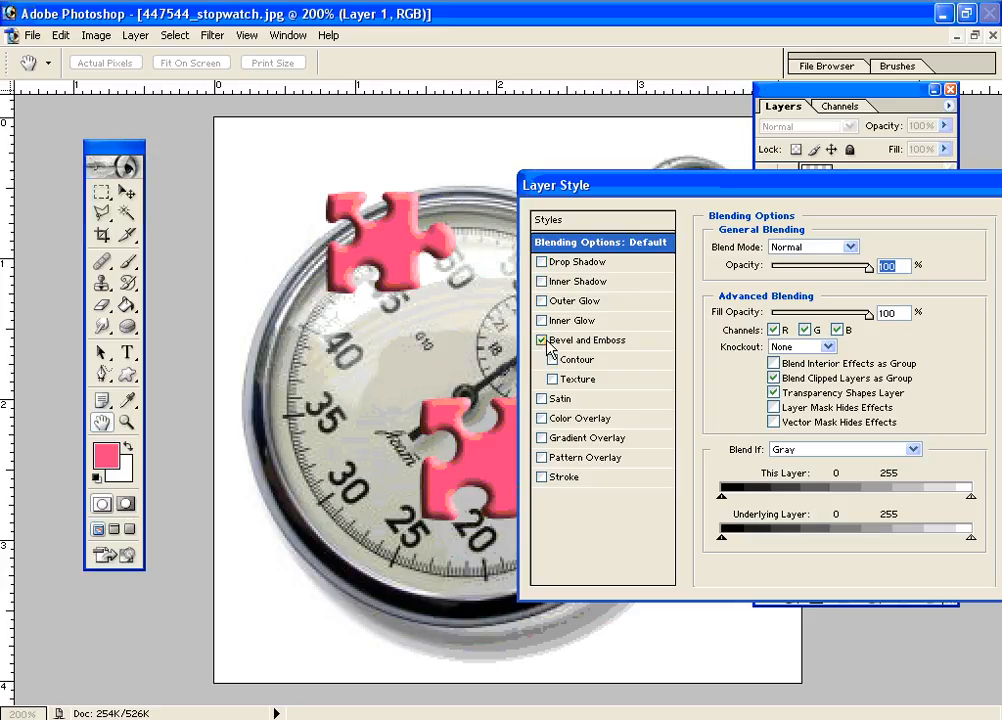
drag(644, 190, 746, 270)
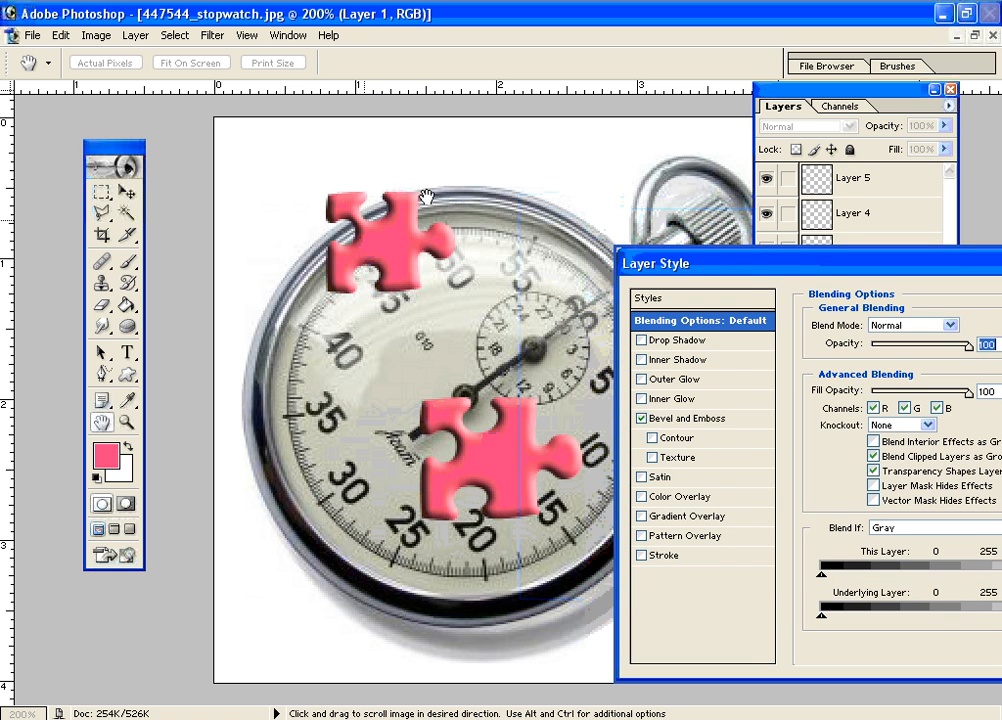
click(676, 248)
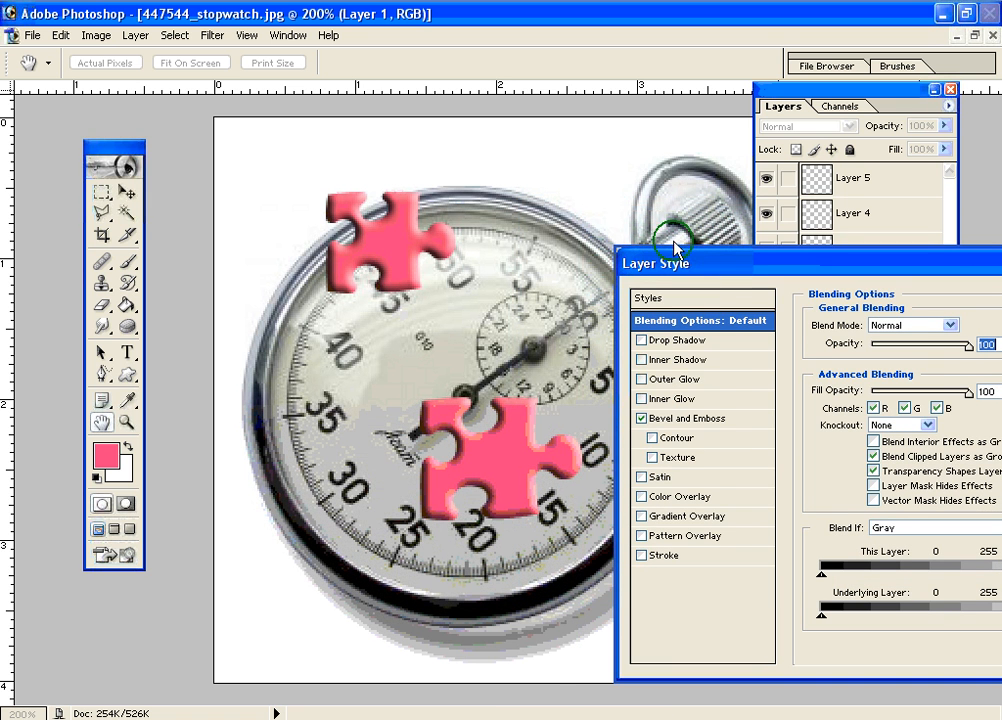
drag(676, 248, 632, 163)
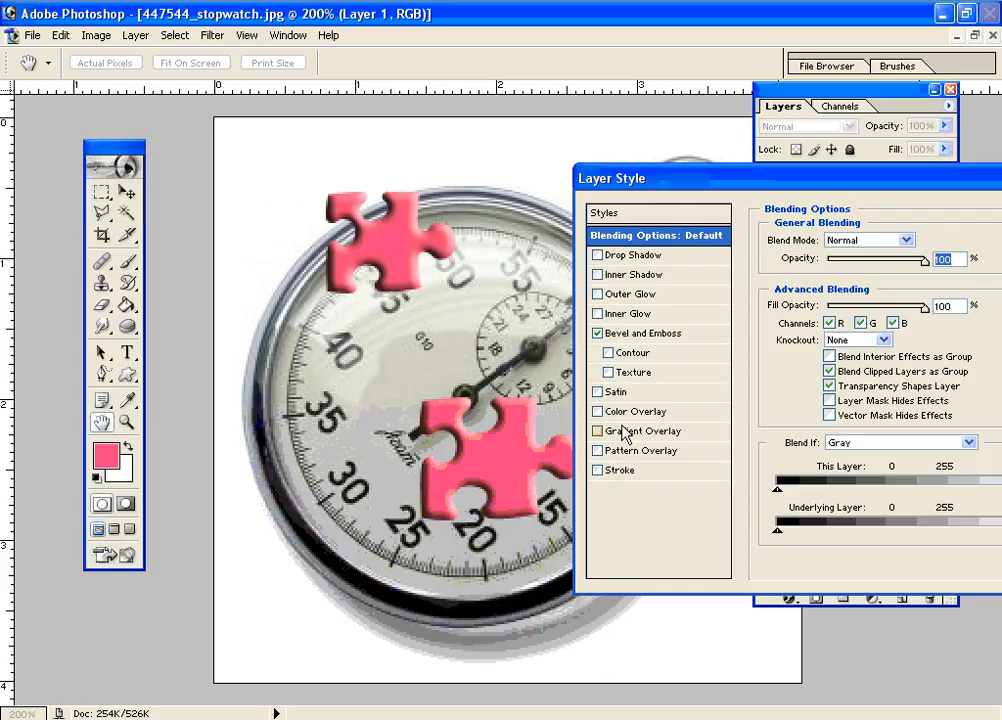
- Try the Emboss and Pillow Emboss bevel styles on the puzzle pieces, and turn Bevel and Emboss off
click(651, 337)
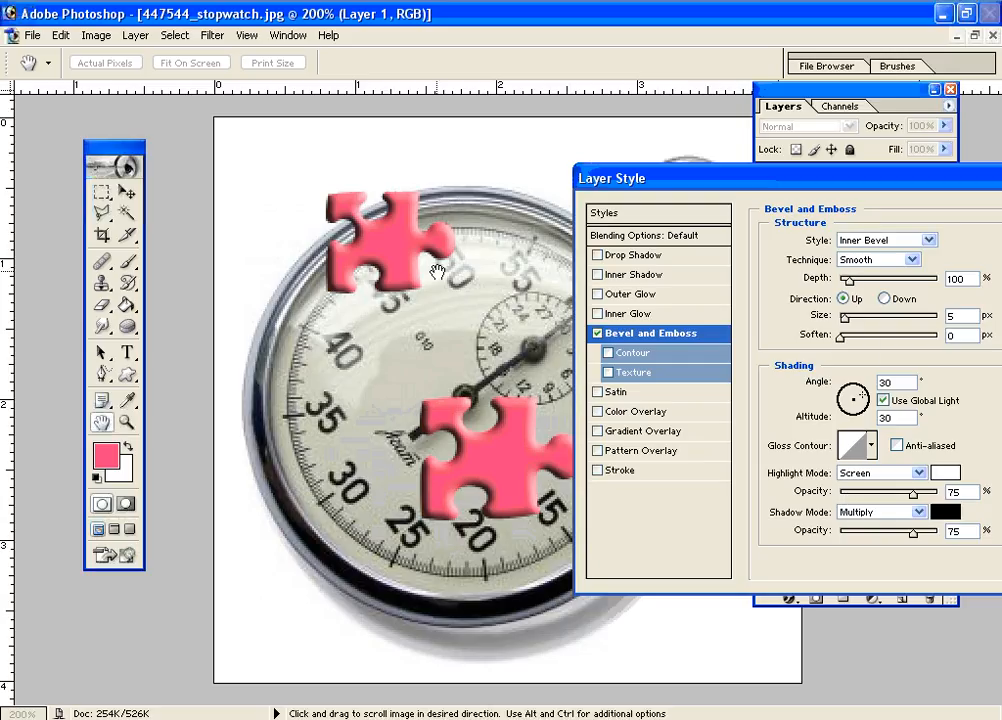
click(907, 240)
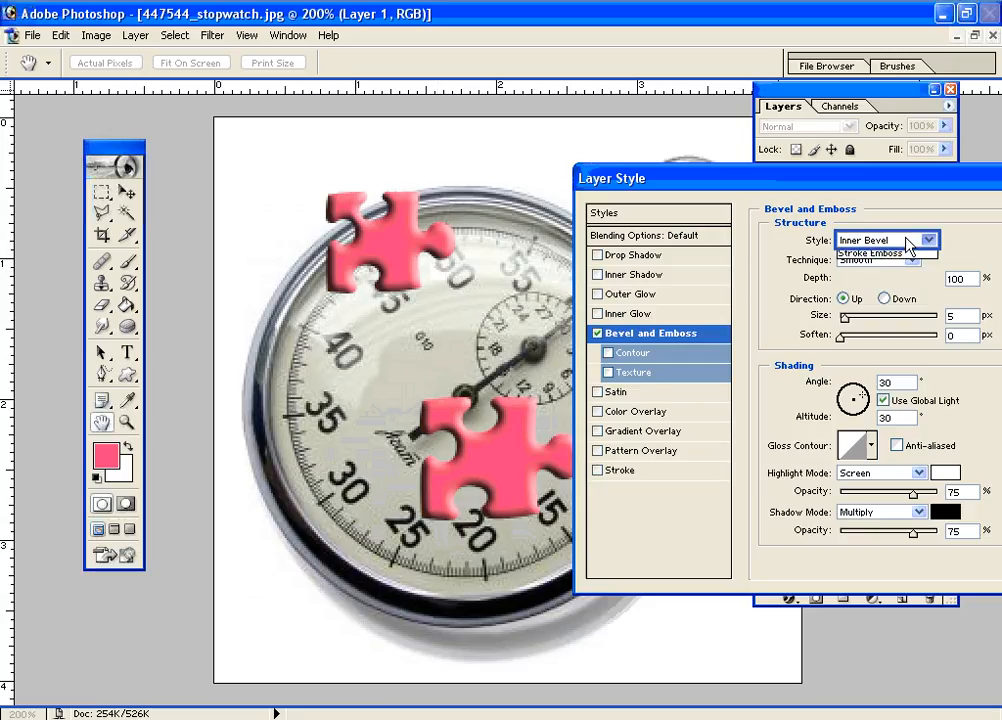
click(907, 278)
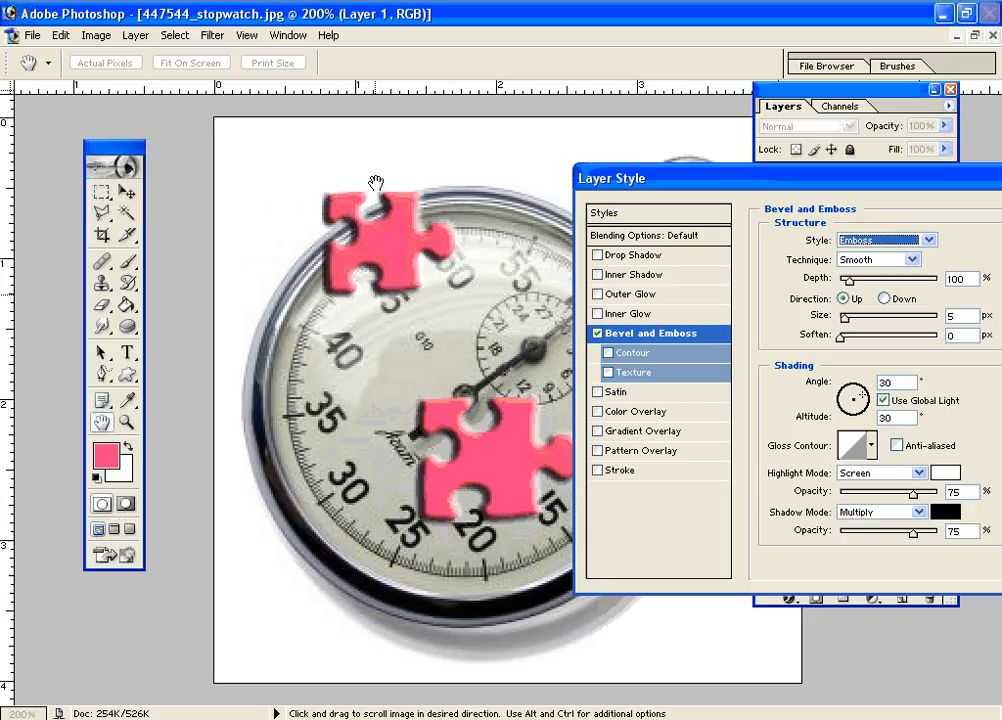
click(900, 240)
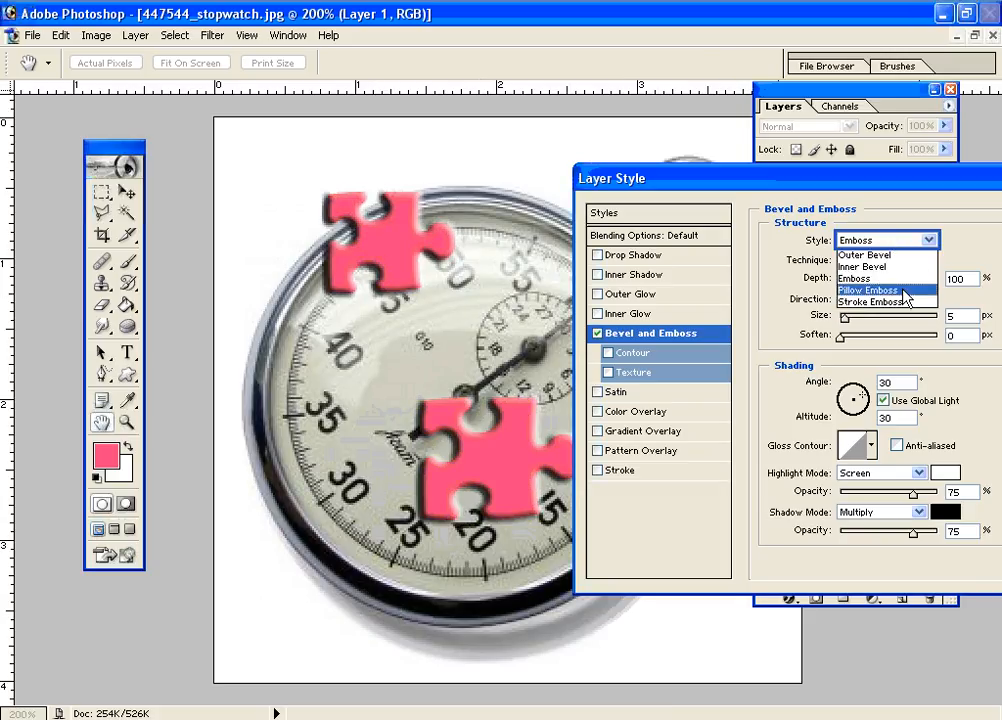
click(893, 290)
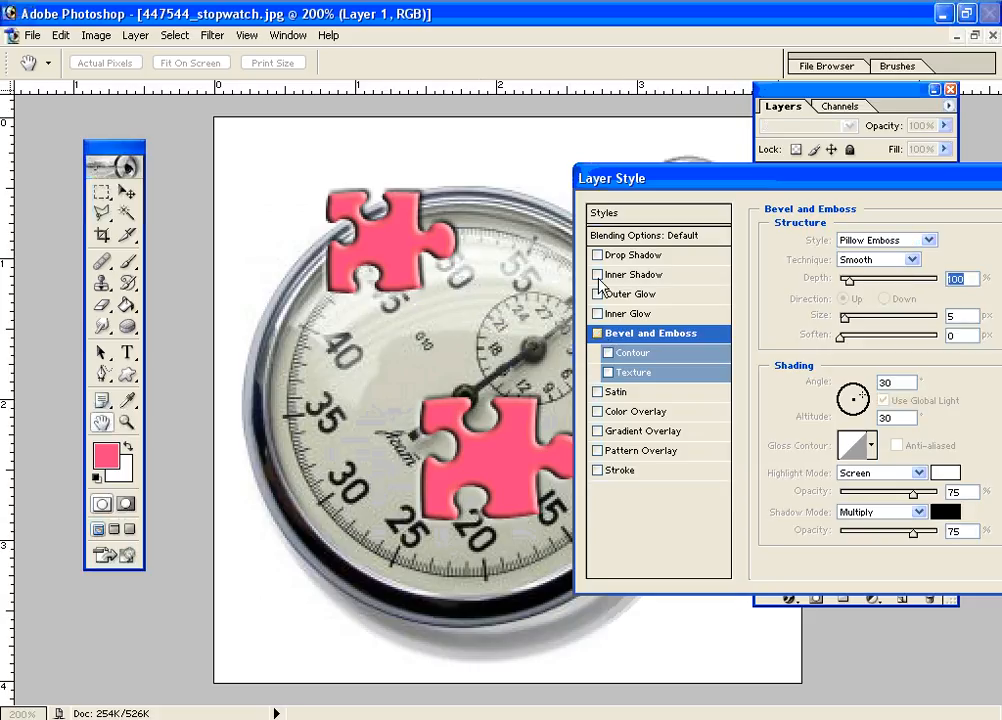
click(598, 333)
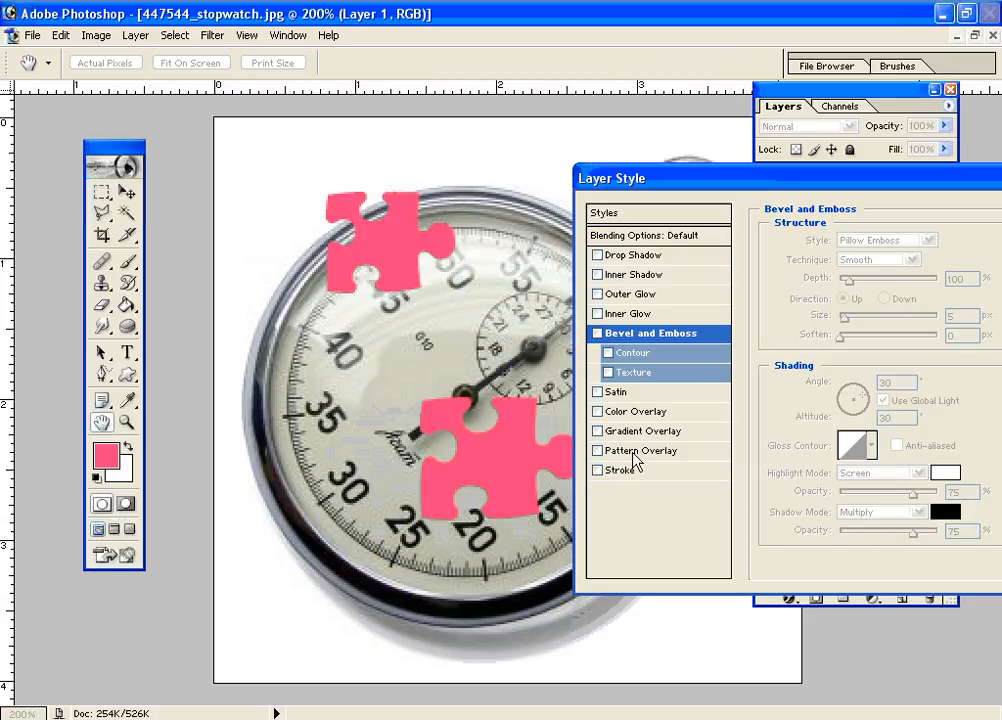
- Try a Stroke on the puzzle pieces and set its color to blue 272BCF
click(599, 470)
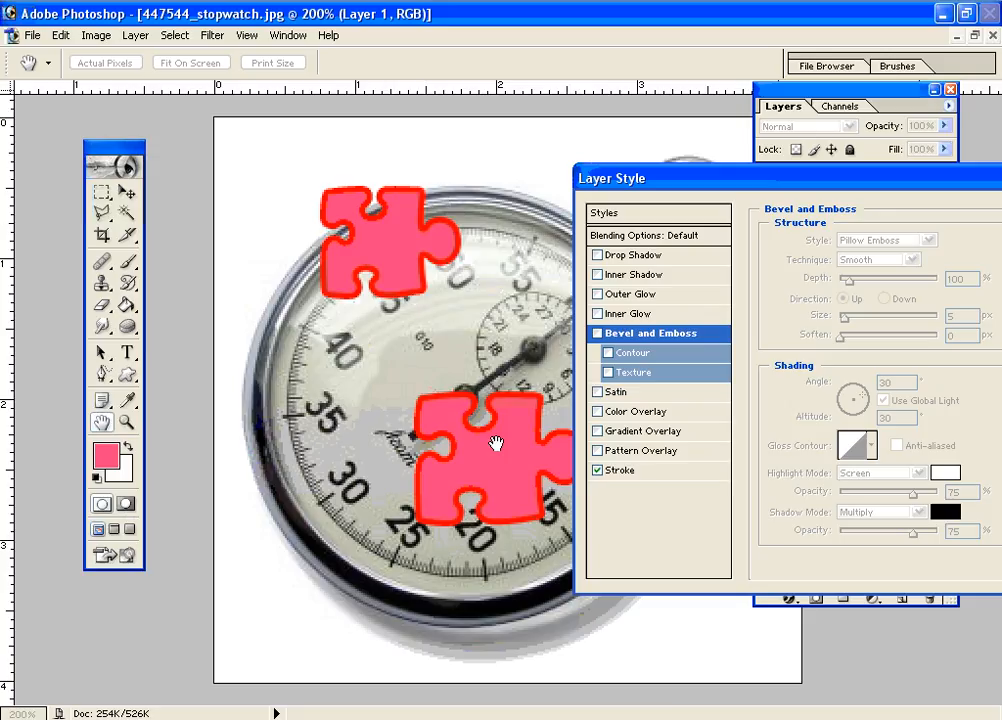
click(626, 481)
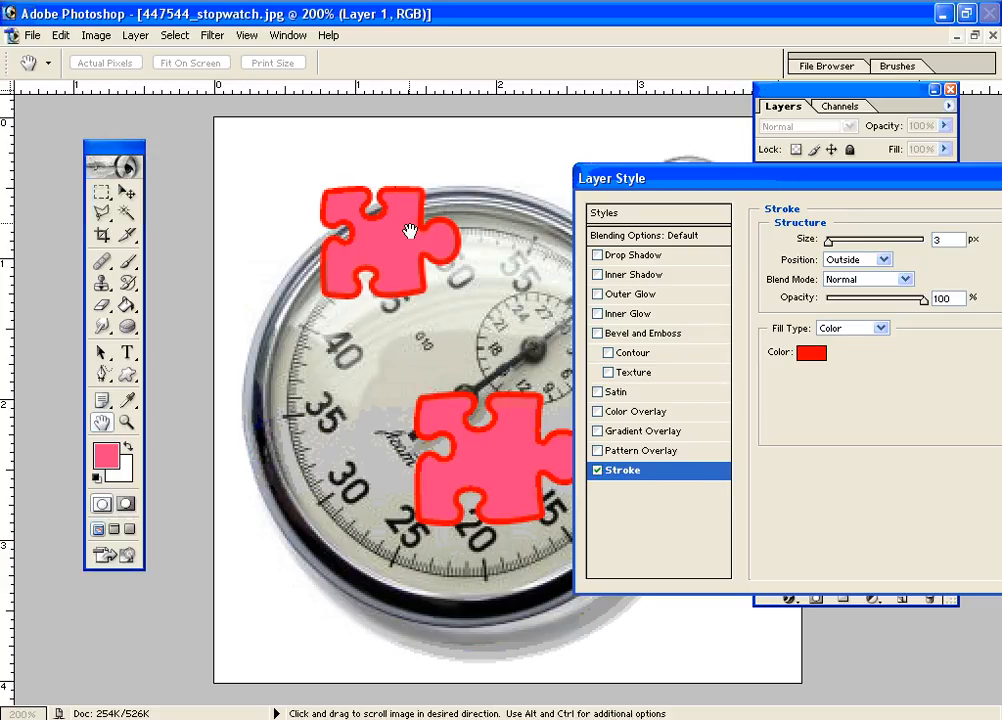
click(808, 353)
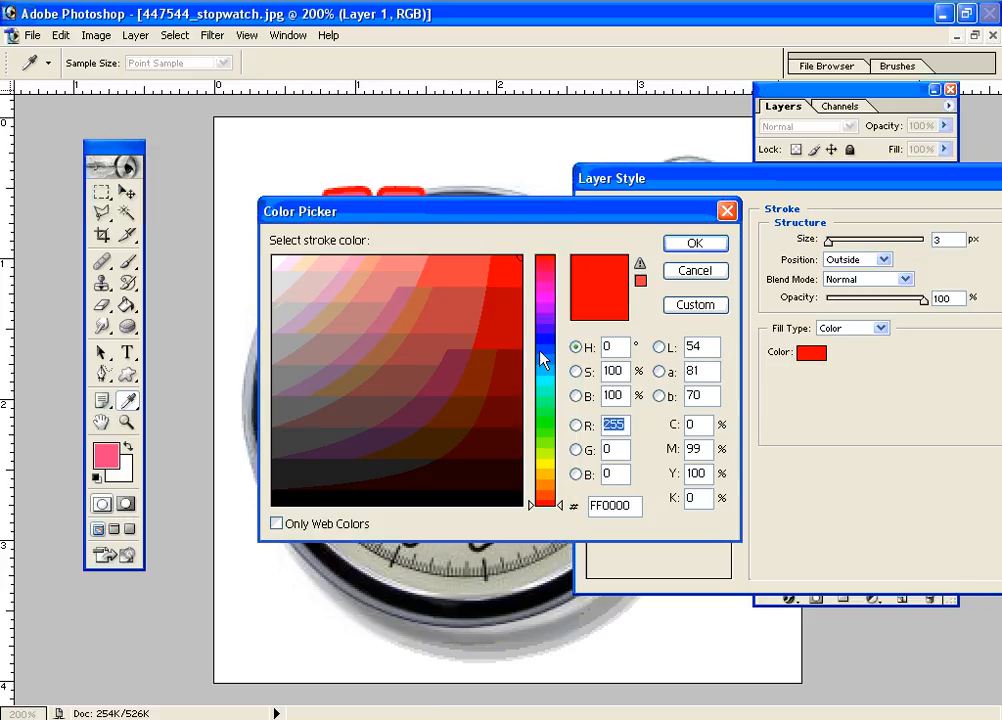
click(546, 340)
click(494, 369)
click(474, 300)
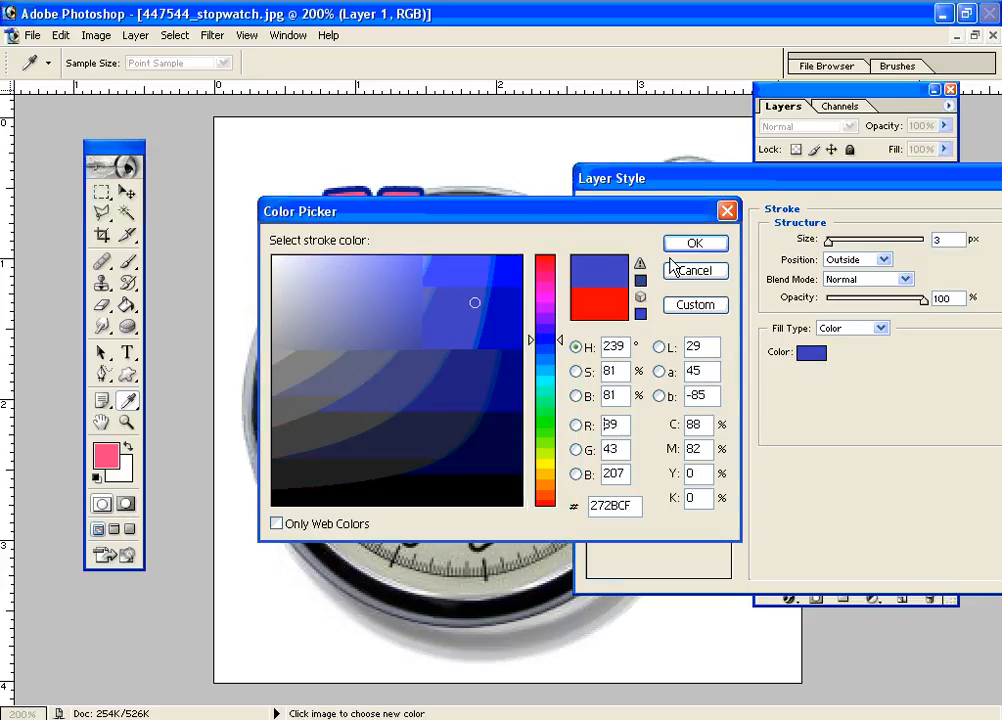
drag(603, 210, 616, 348)
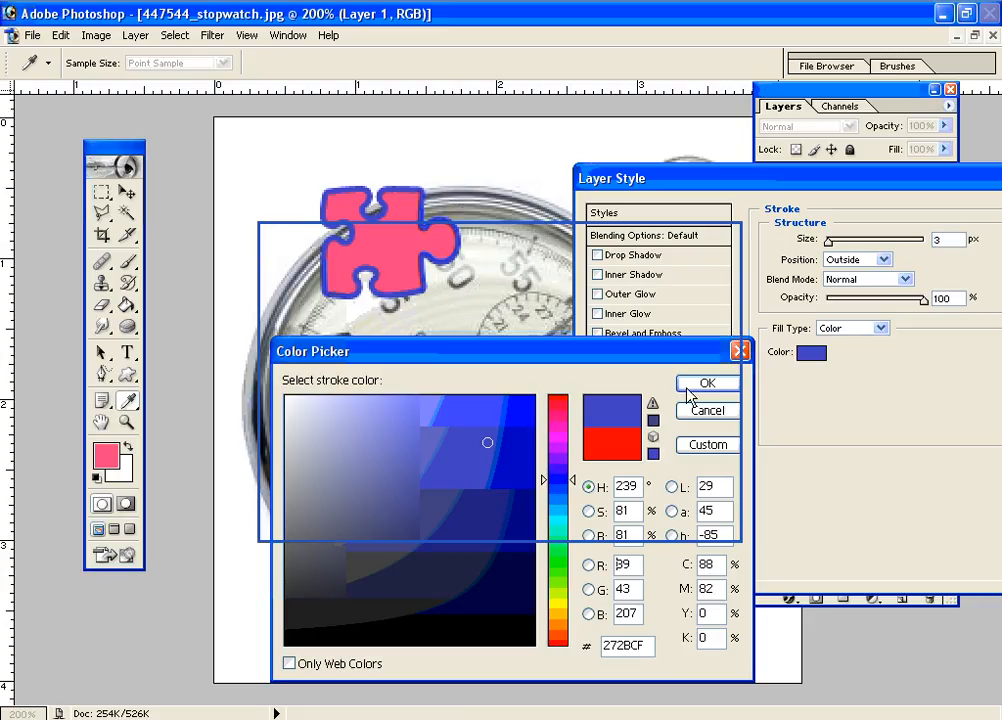
click(707, 381)
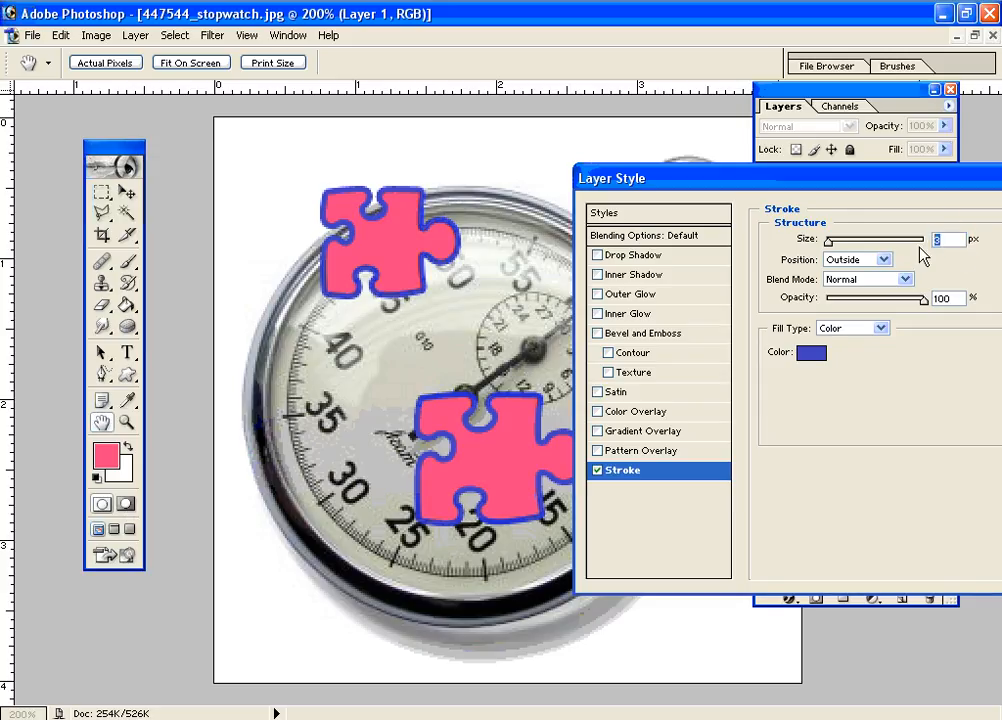
- Set the stroke size to 2 px and try the Inside and Center stroke positions
text(2)
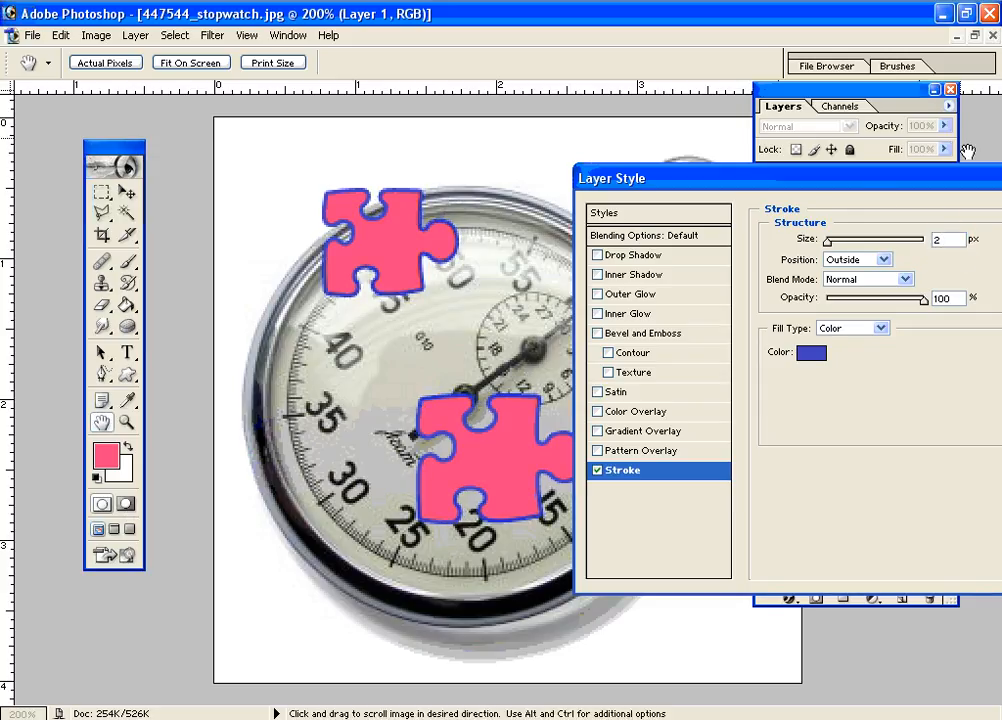
click(884, 259)
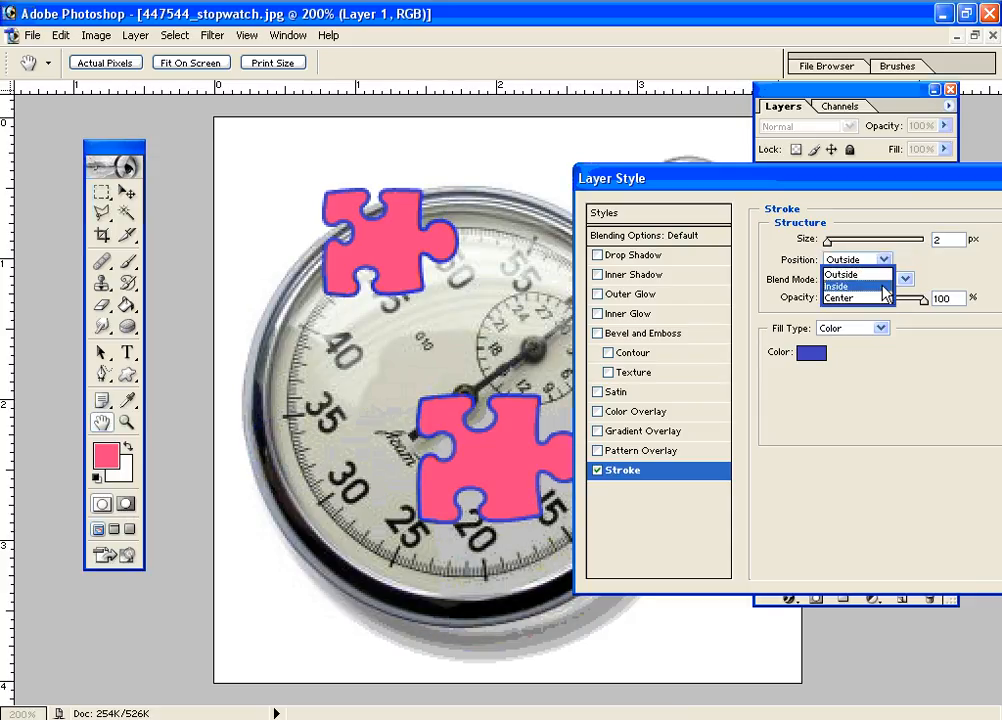
click(883, 287)
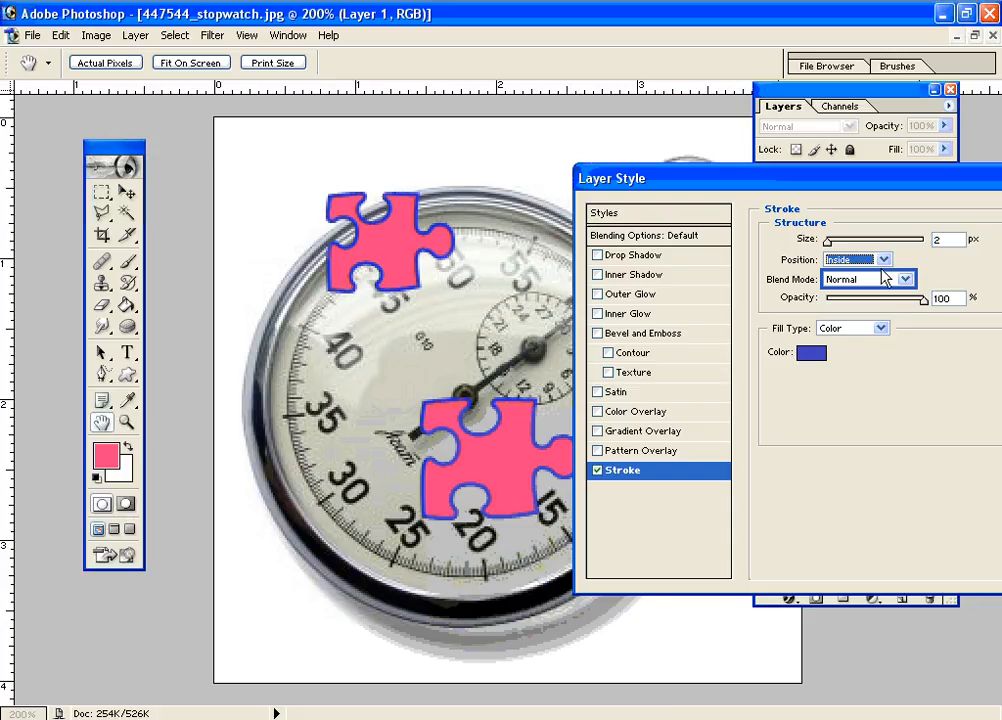
click(884, 260)
click(861, 299)
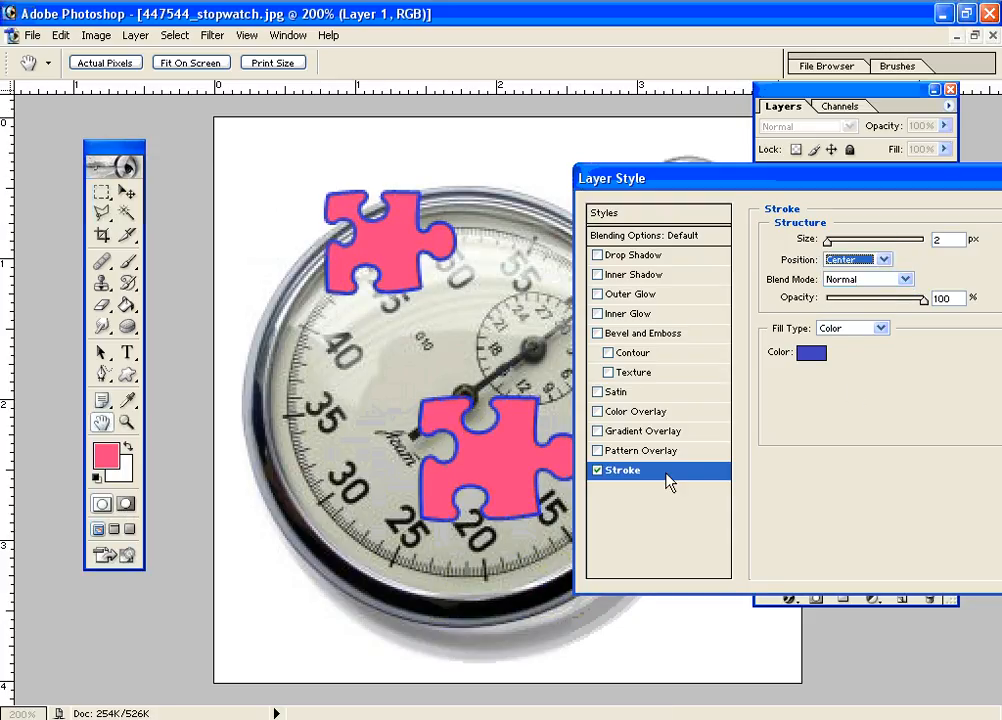
- Turn off the stroke on the puzzle pieces and cancel the layer style
click(597, 471)
mouse_move(607, 172)
mouse_down()
mouse_move(548, 206)
mouse_move(437, 314)
mouse_move(420, 316)
mouse_up()
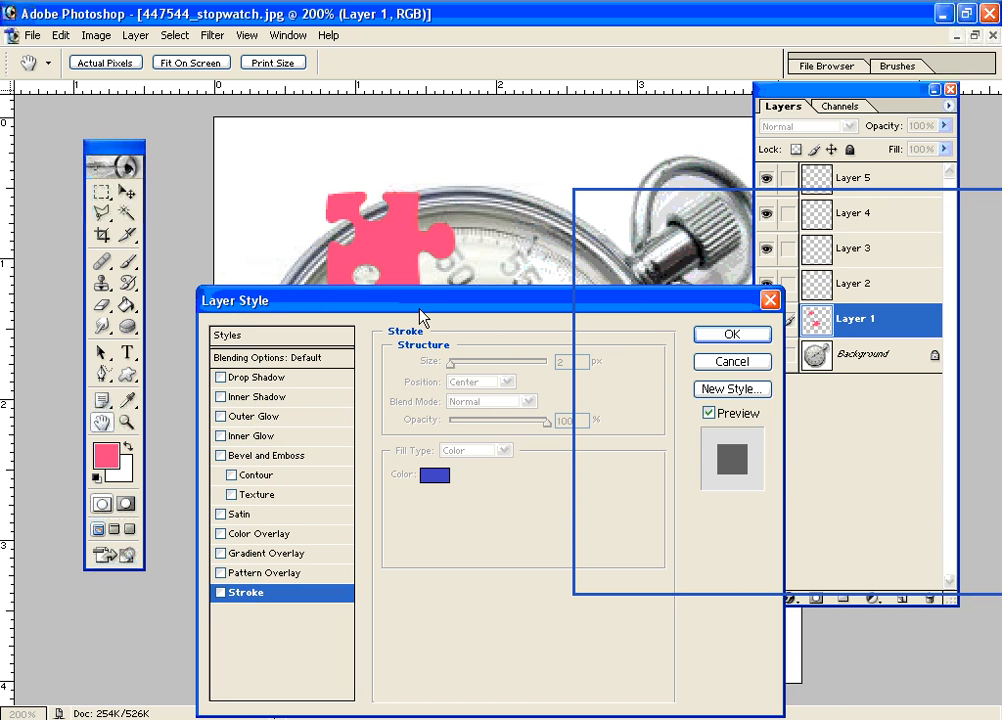
click(714, 364)
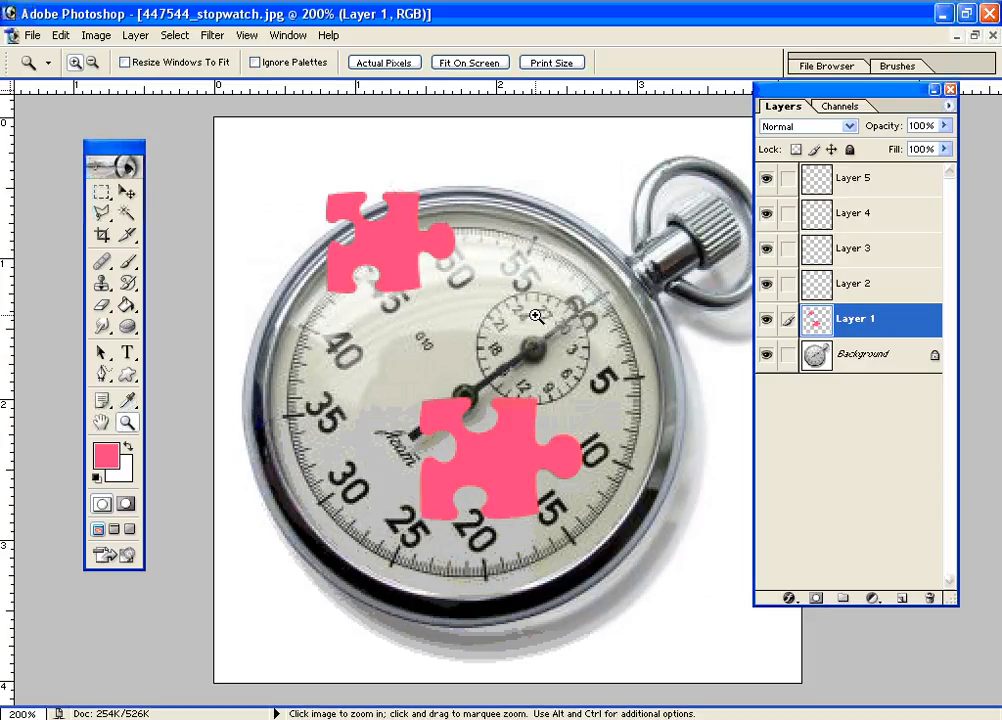
- Add the text "Testing Layers" on the stopwatch face, between the two puzzle pieces
click(128, 353)
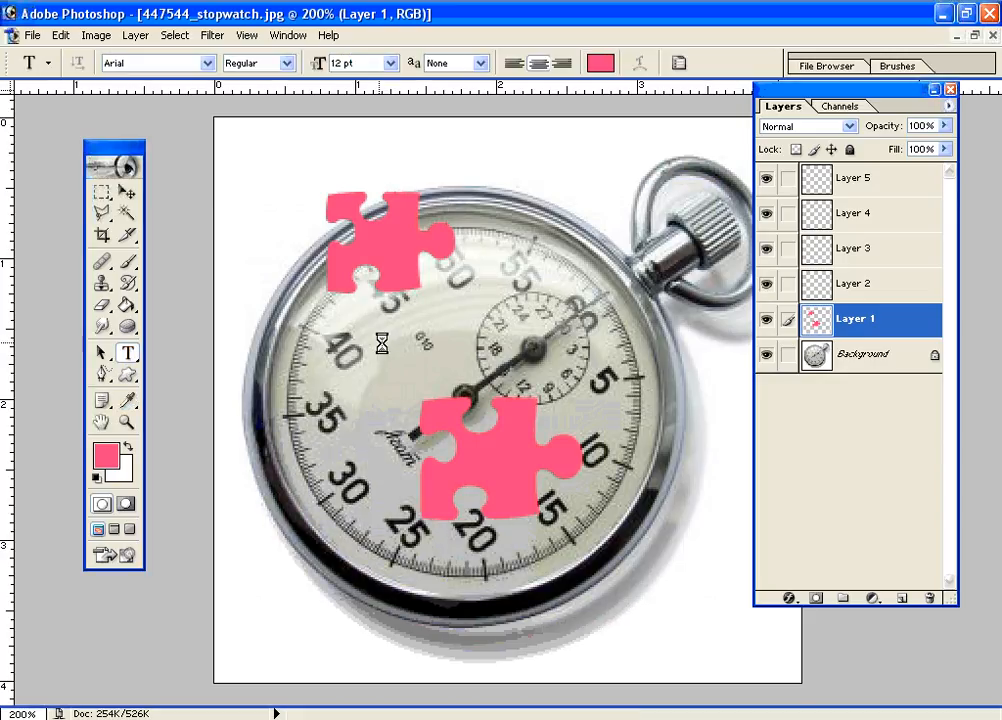
click(382, 340)
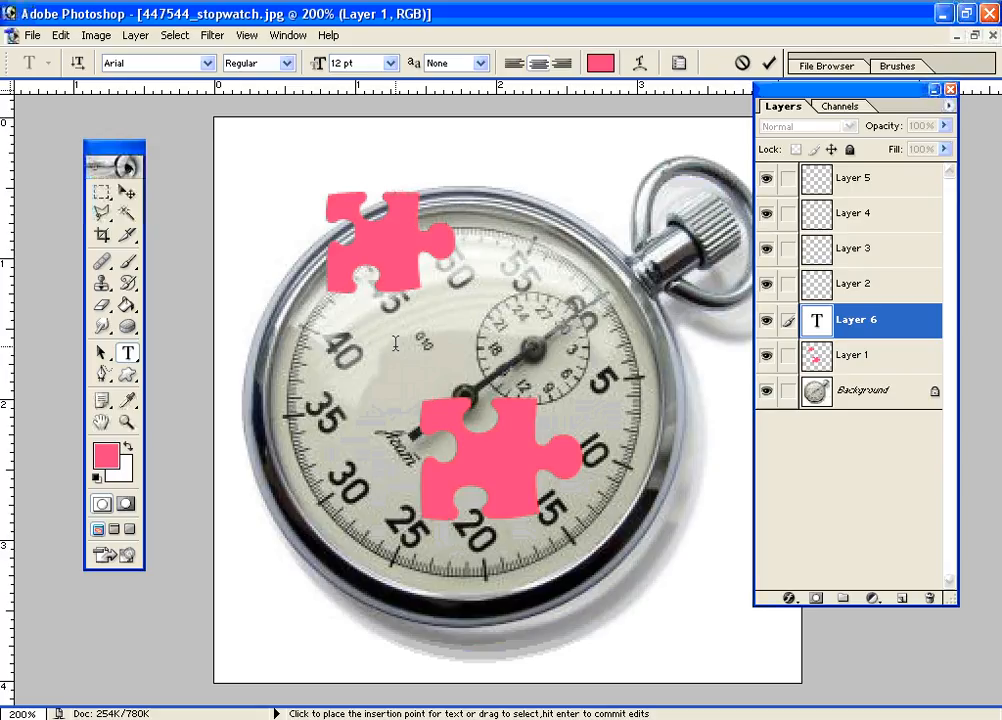
text(Testi)
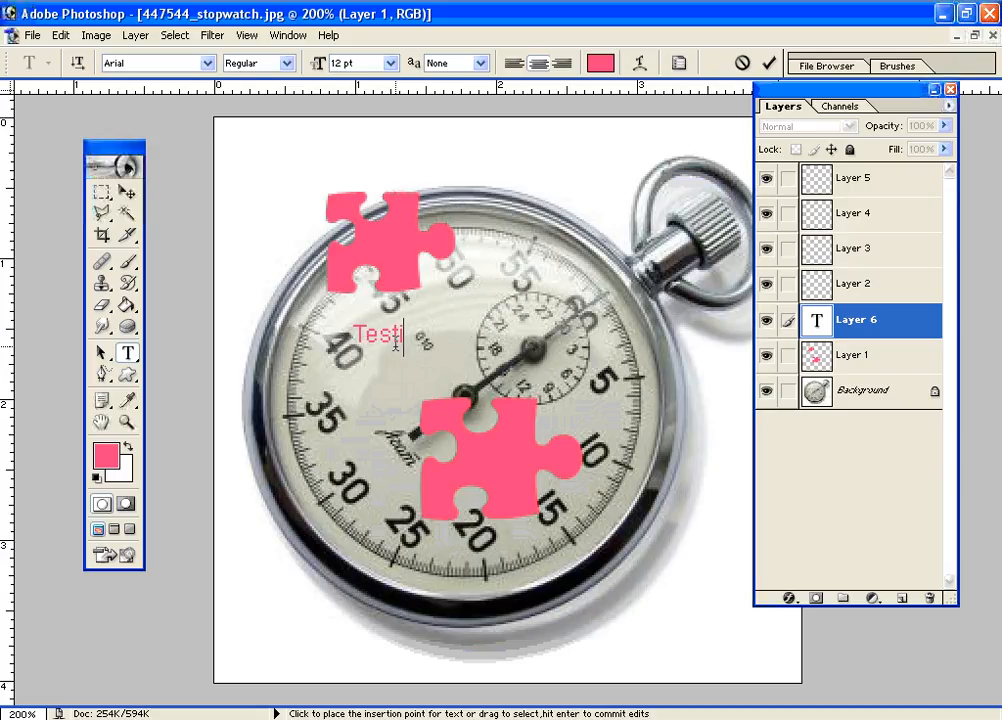
text(ng Layers)
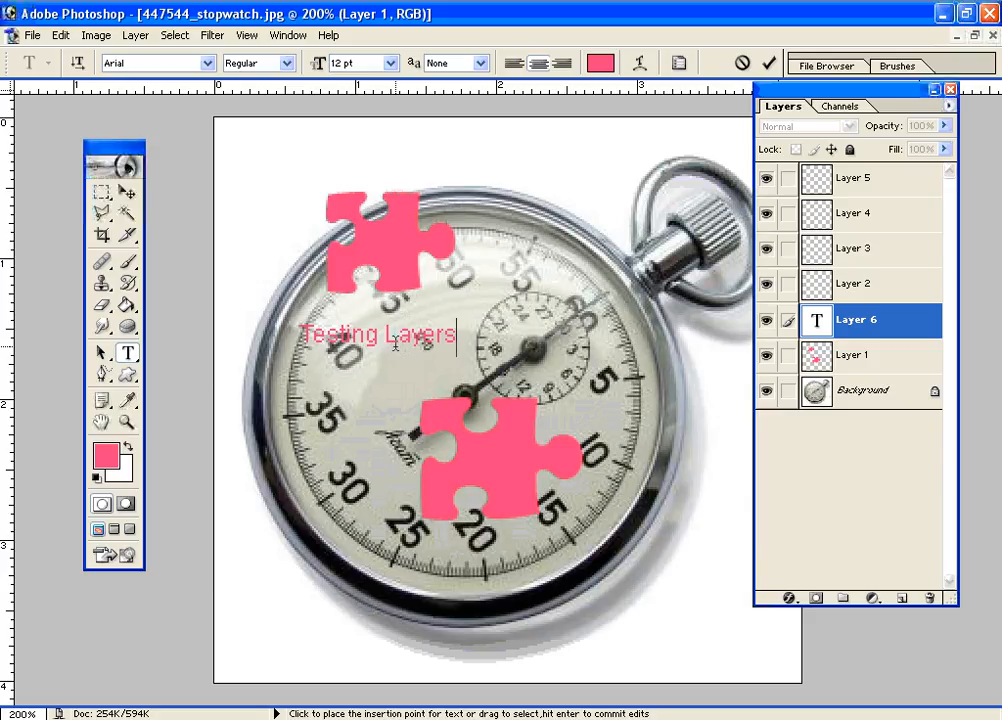
- Change all of the "Testing Layers" text to Arial Black at 30 pt
key(ctrl+a)
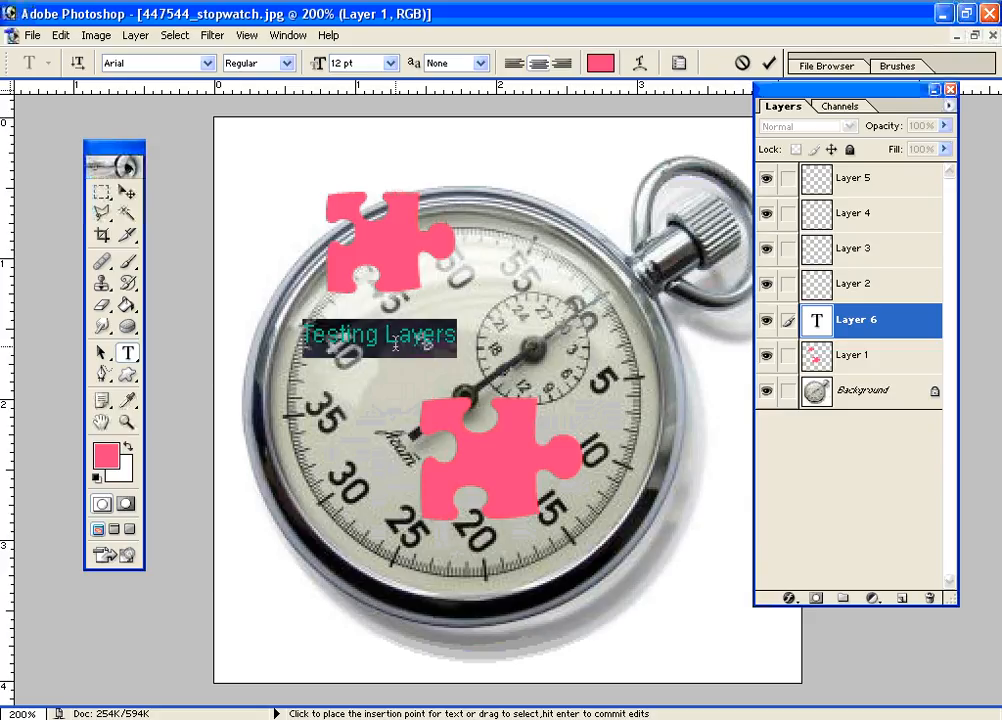
click(207, 63)
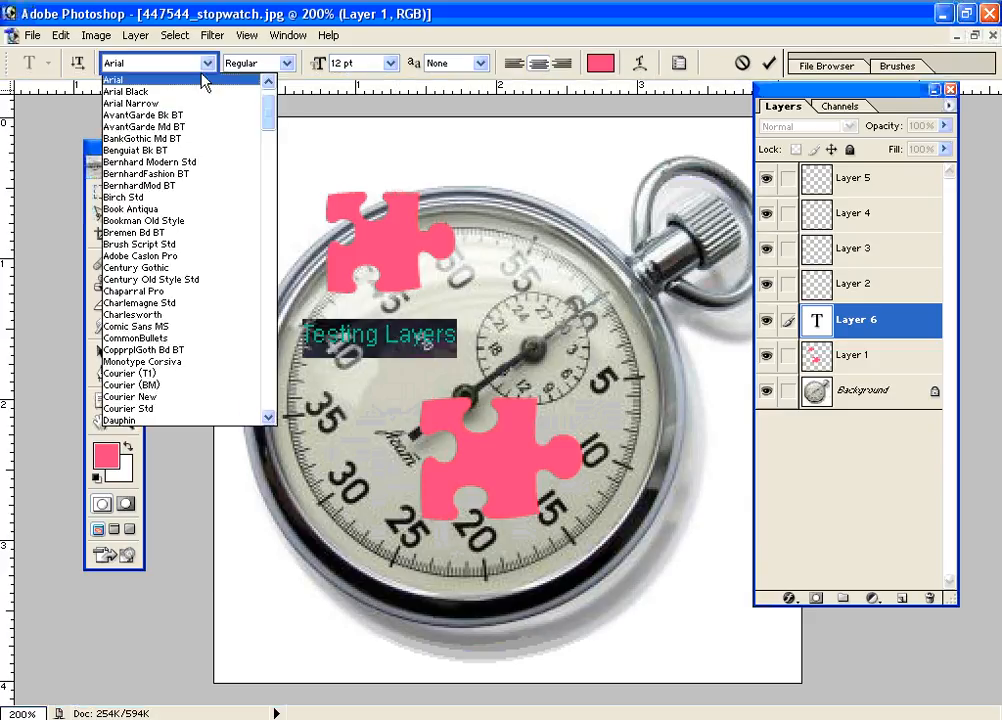
click(190, 91)
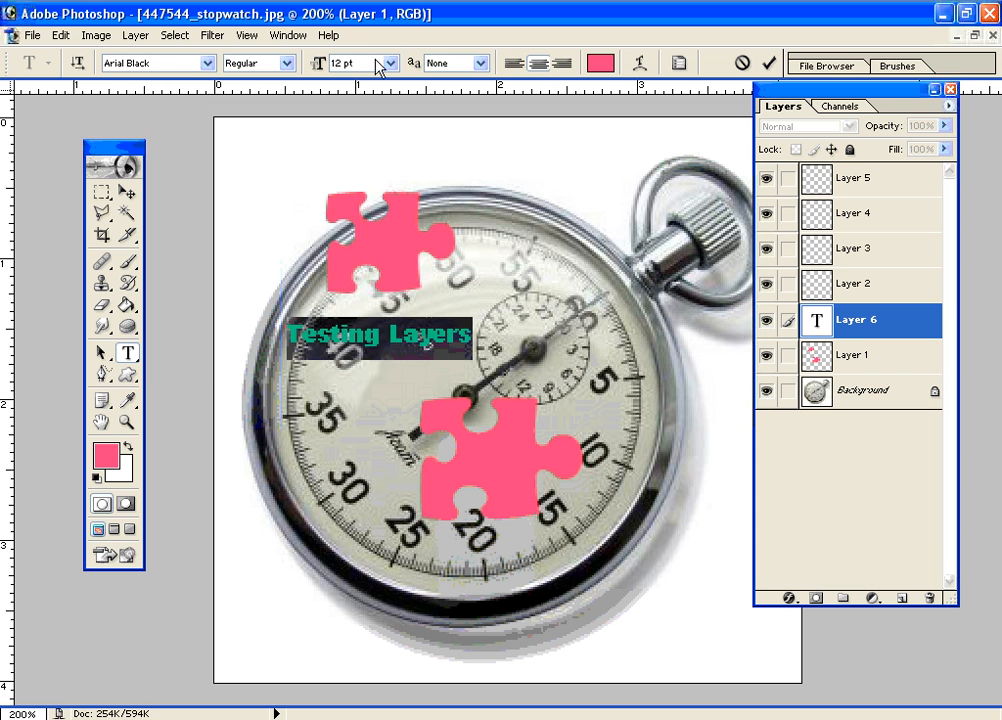
click(396, 63)
click(383, 262)
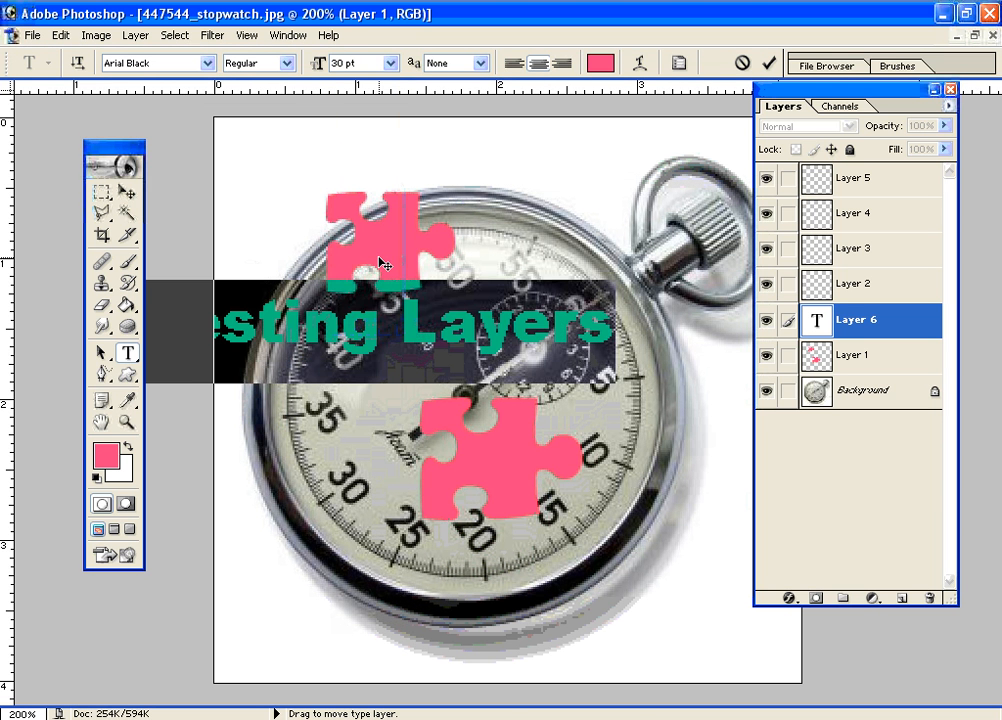
- Commit the text and move it down to the lower edge of the stopwatch, viewing the image at actual pixels
drag(427, 444, 542, 470)
click(429, 308)
click(129, 195)
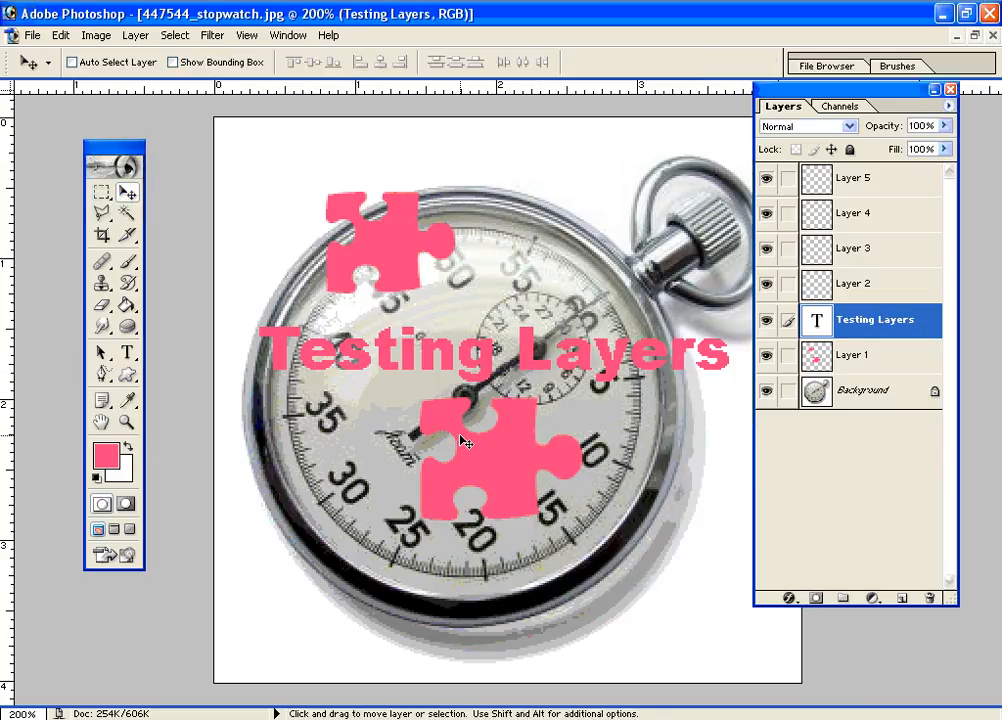
click(127, 422)
right_click(423, 410)
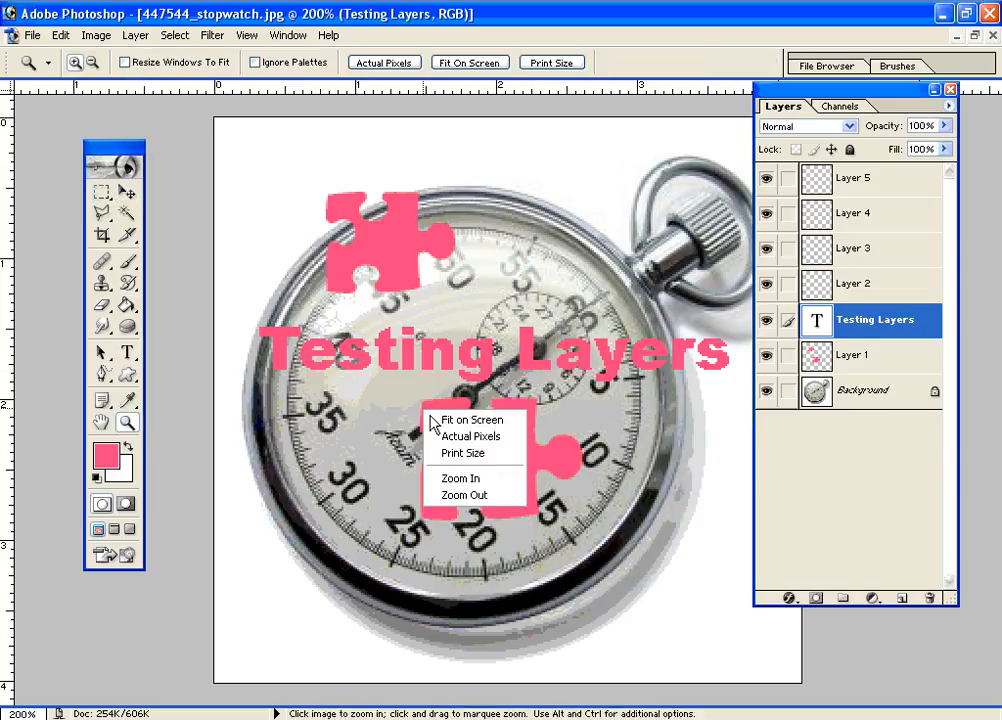
click(456, 438)
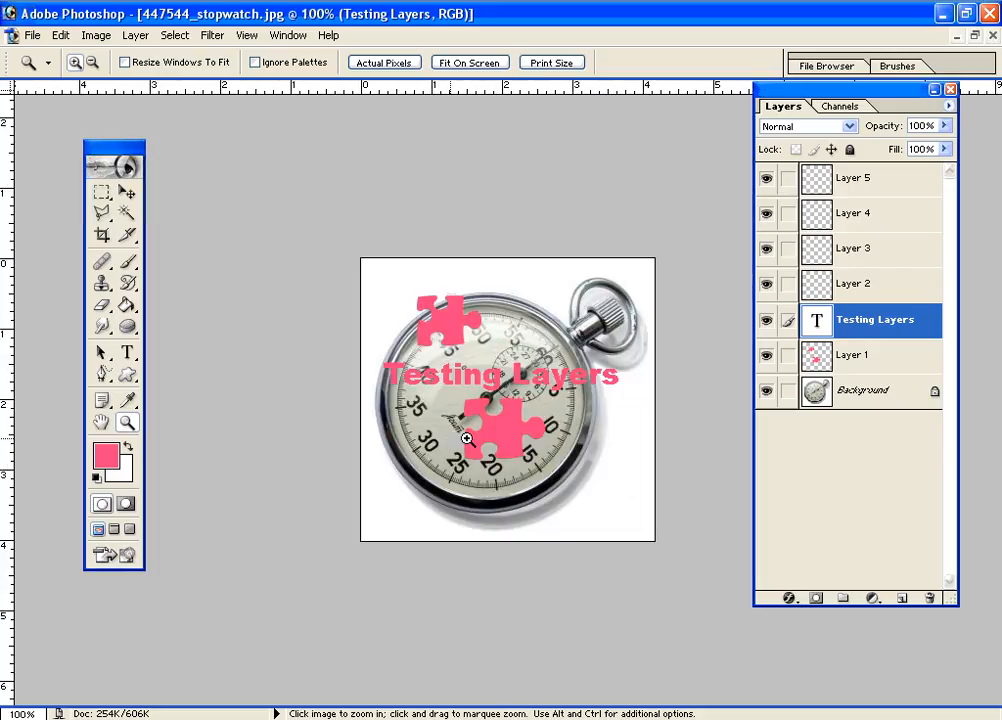
click(128, 192)
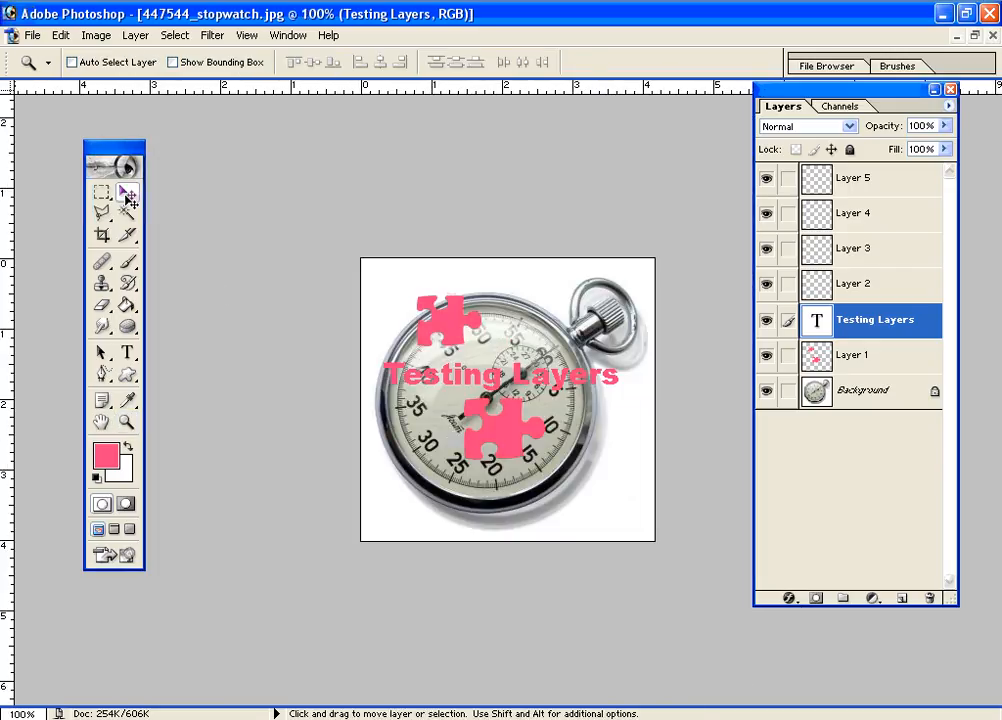
drag(460, 390, 471, 521)
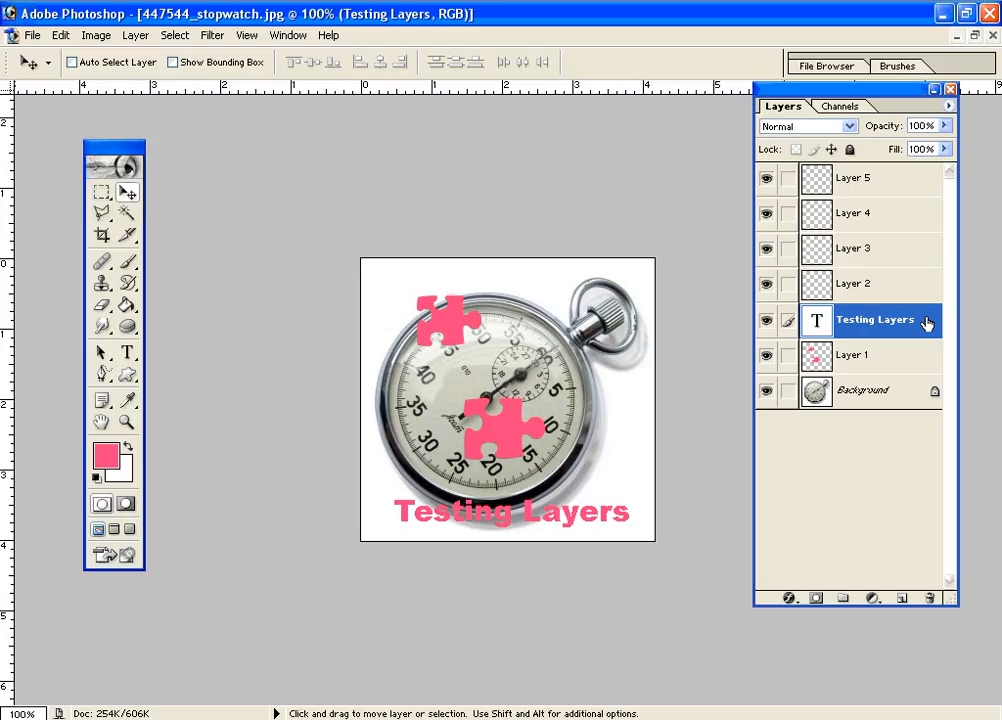
- Open the Layer Style settings for the Testing Layers text layer, with the image fitted on screen and the text kept in view
double_click(872, 319)
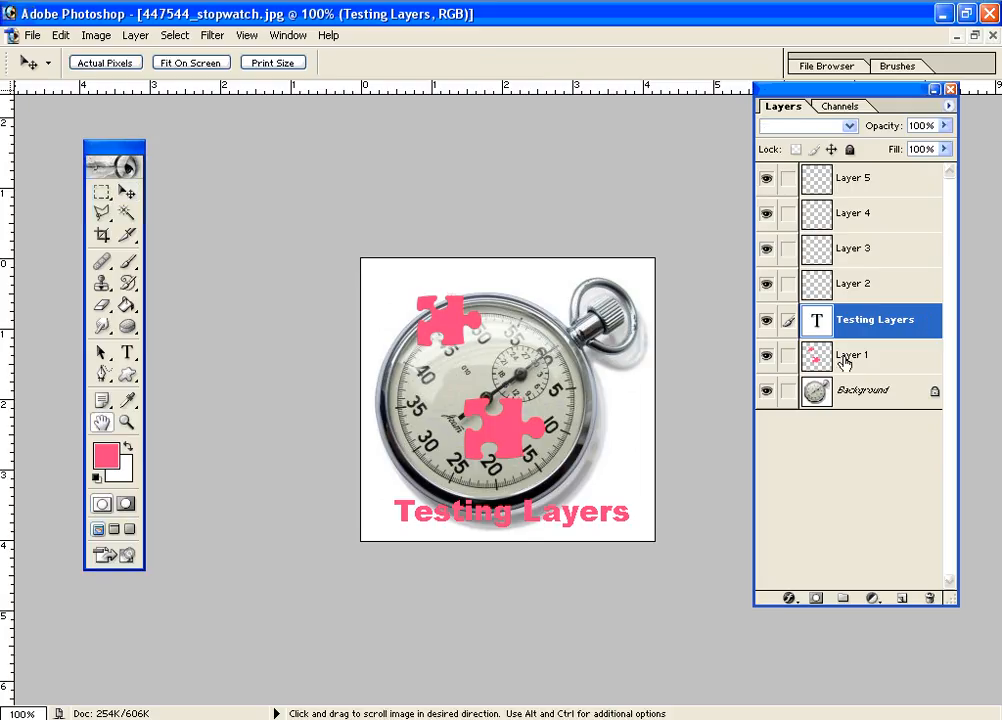
drag(475, 295, 831, 130)
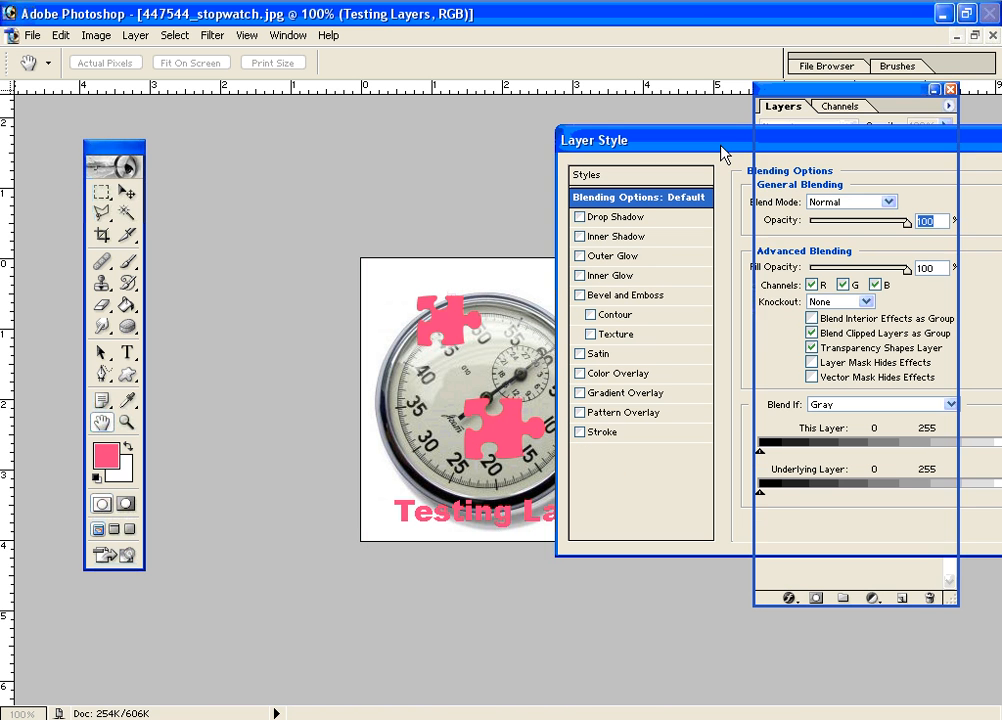
right_click(404, 513)
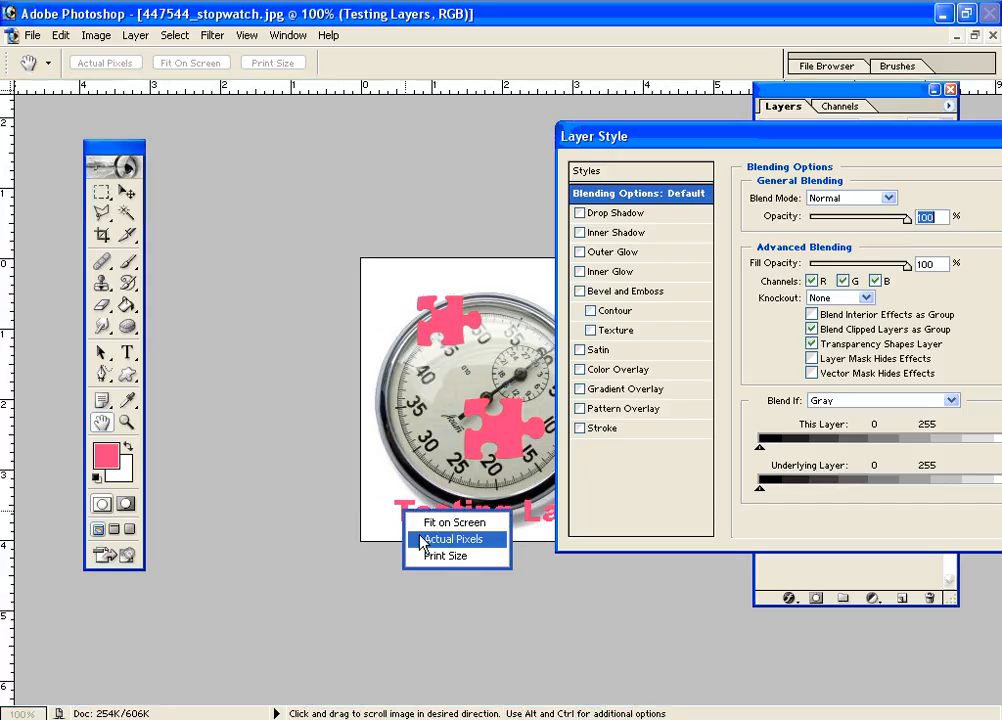
click(428, 524)
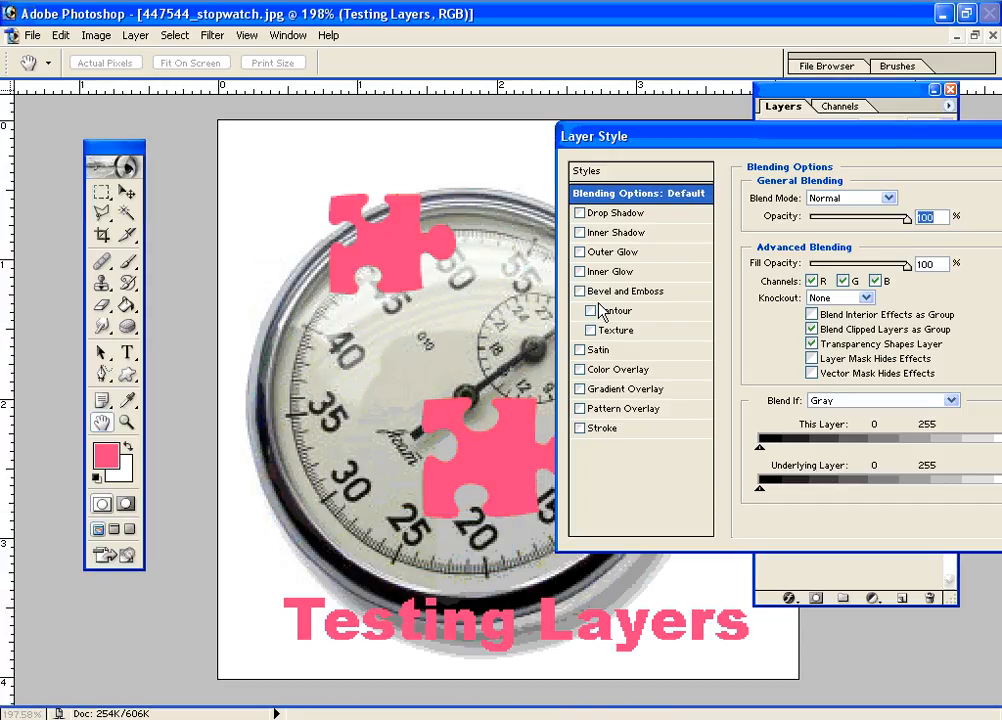
- Try a Color Overlay on the Testing Layers text, testing dark red before choosing dark blue 19378D
click(606, 371)
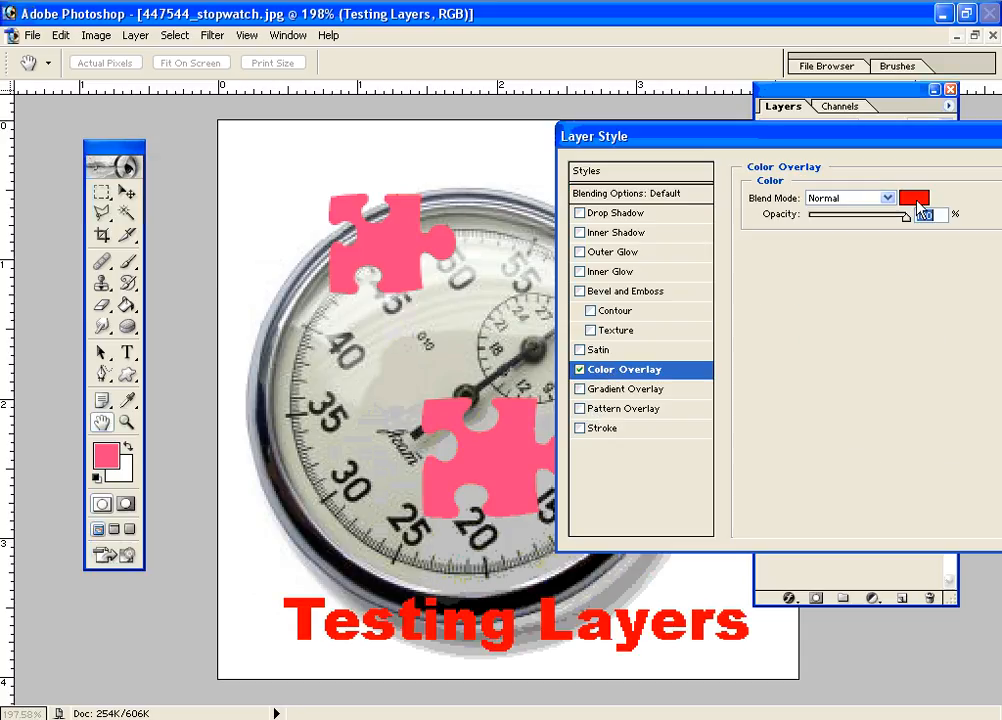
click(916, 199)
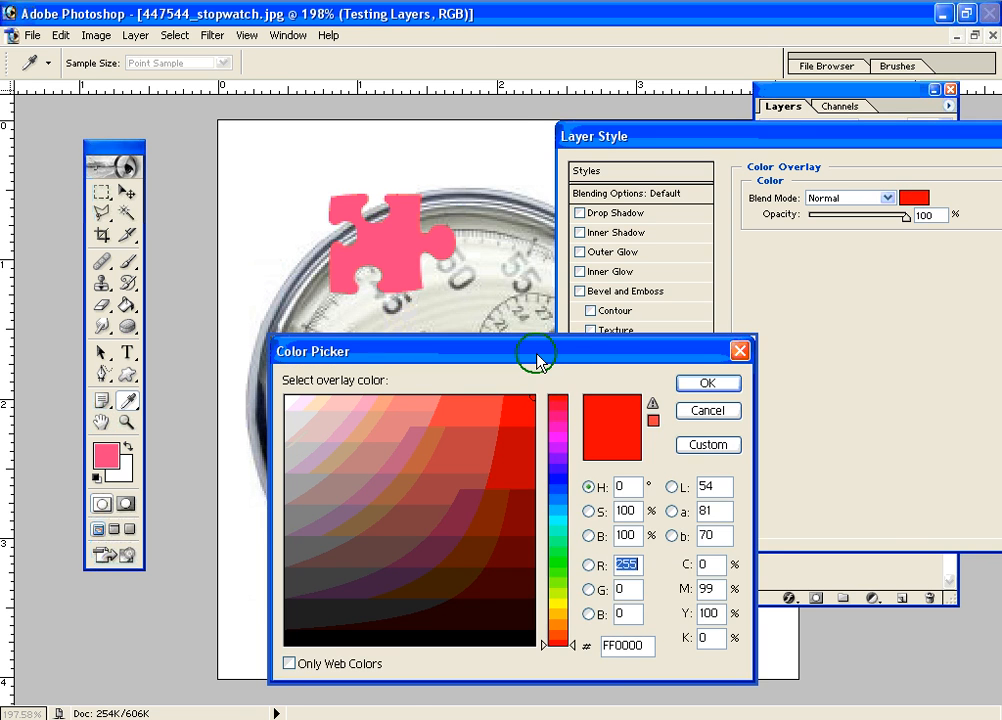
drag(537, 360, 776, 172)
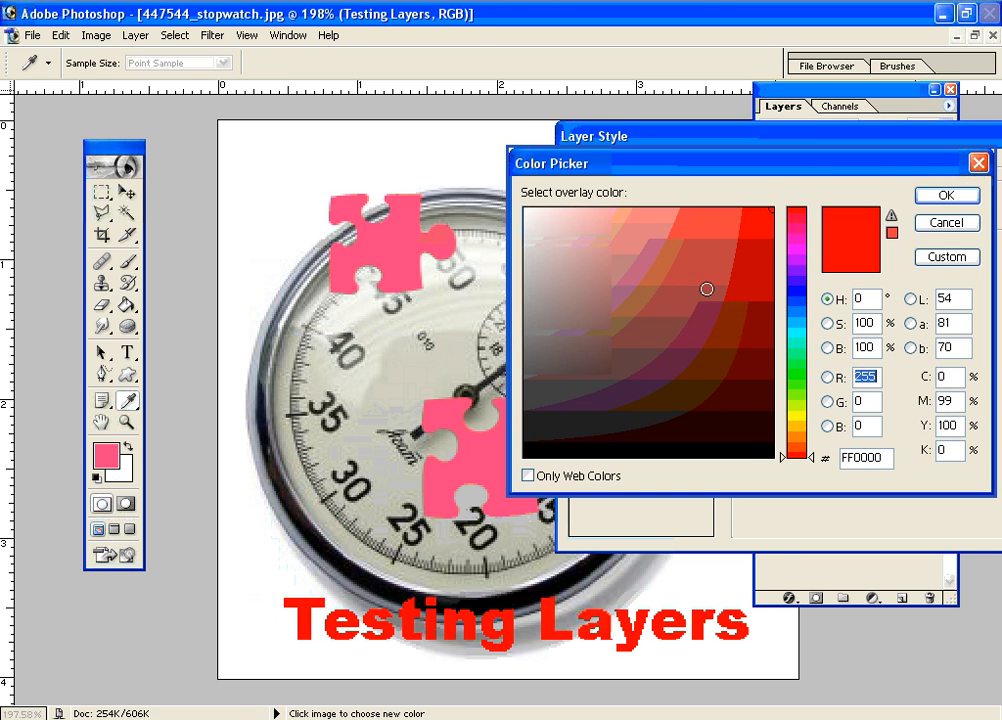
click(720, 354)
click(745, 262)
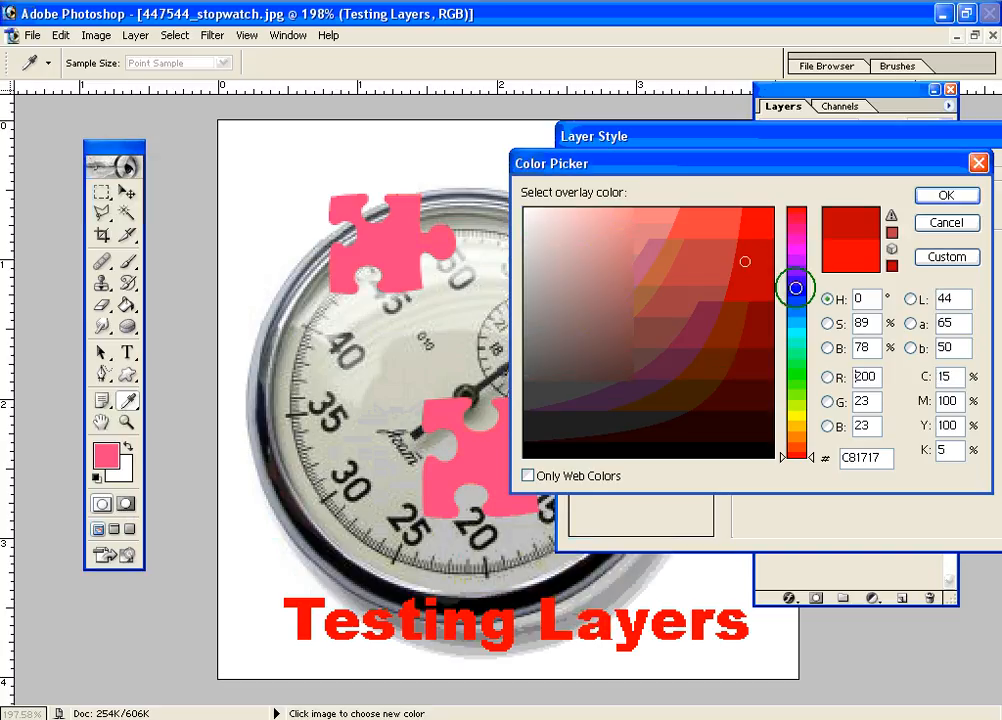
click(763, 293)
click(766, 312)
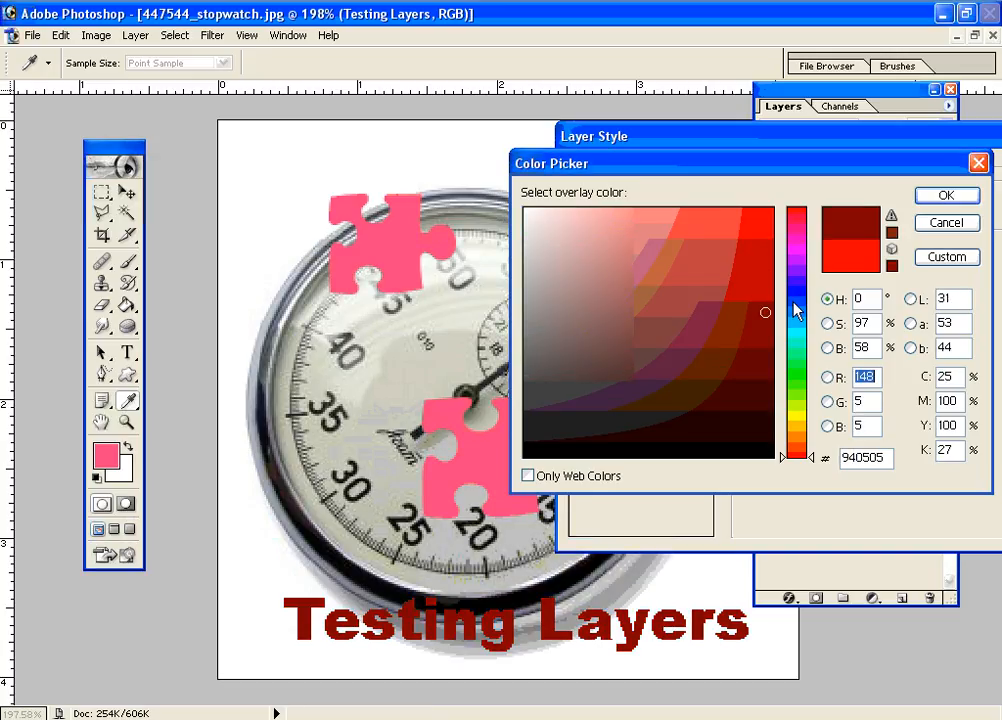
click(801, 304)
click(728, 319)
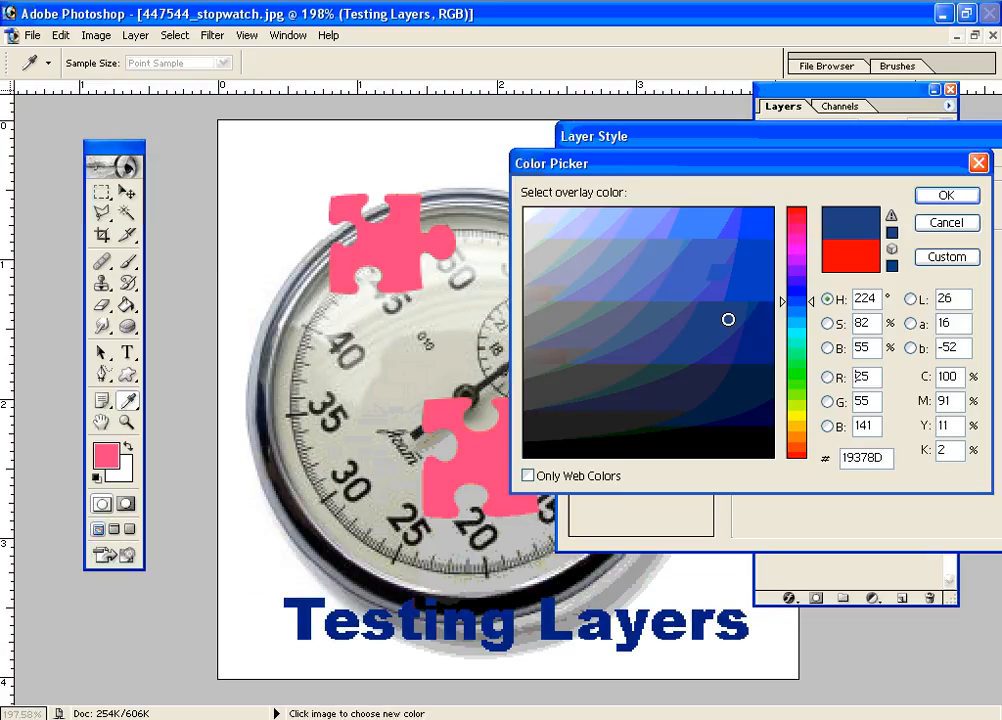
click(945, 196)
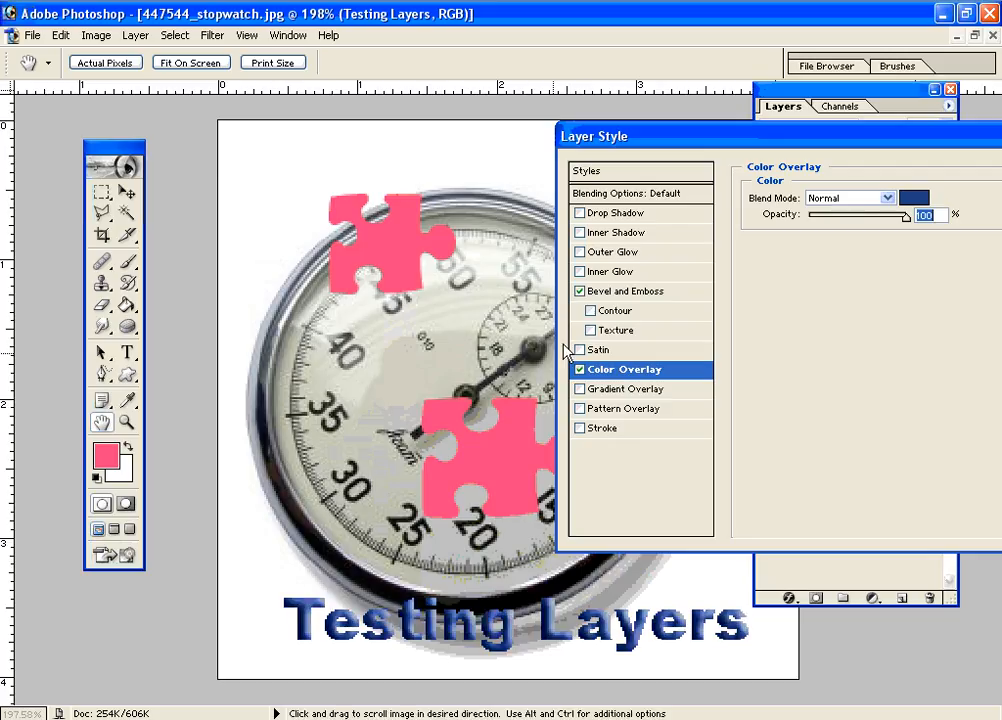
- Try Bevel and Emboss, Stroke and Drop Shadow on the Testing Layers text, and cancel the layer style changes
click(580, 291)
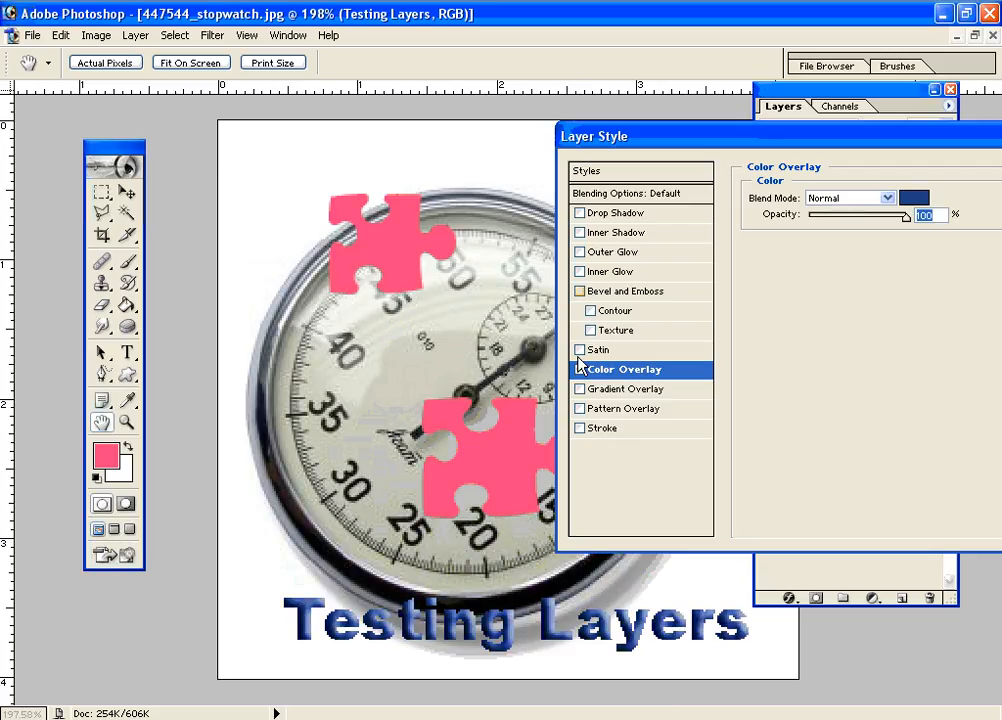
click(580, 430)
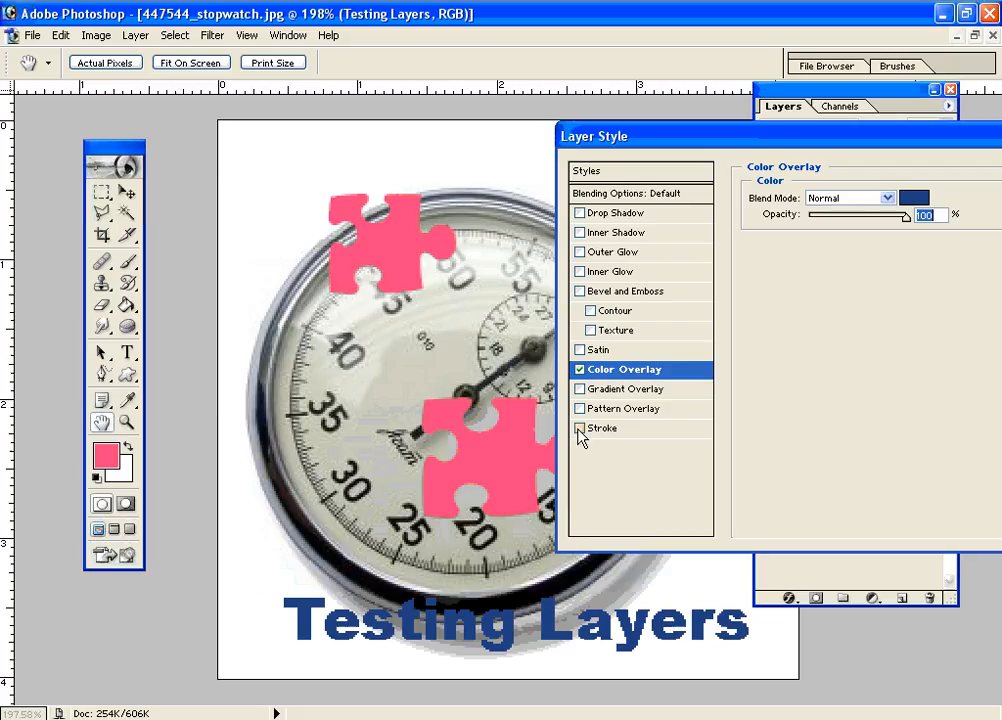
click(580, 214)
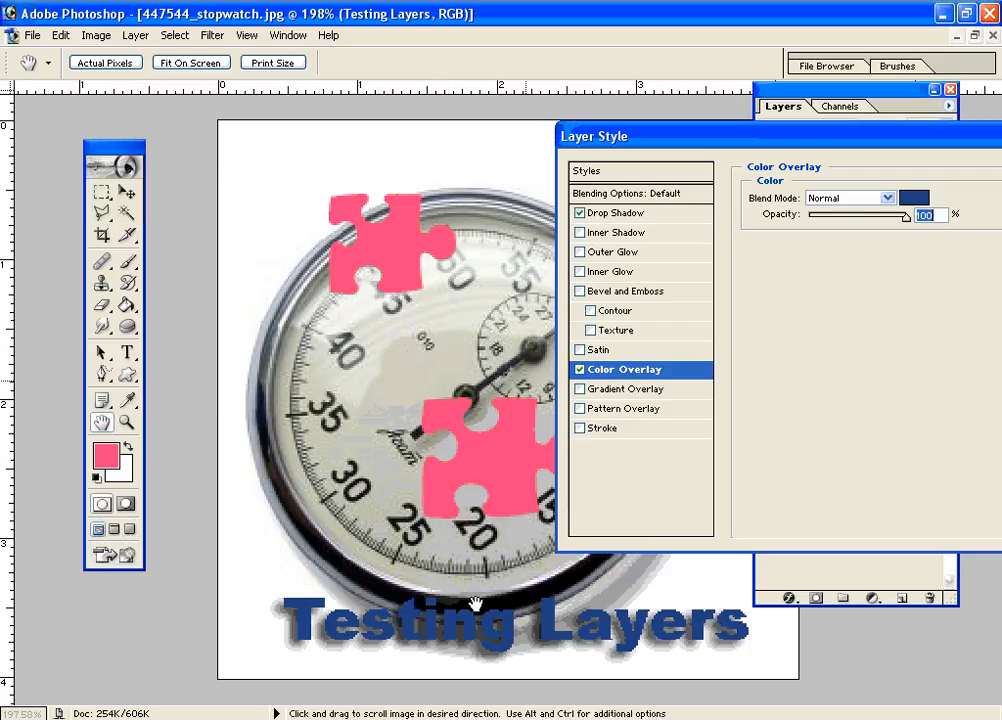
drag(742, 140, 487, 262)
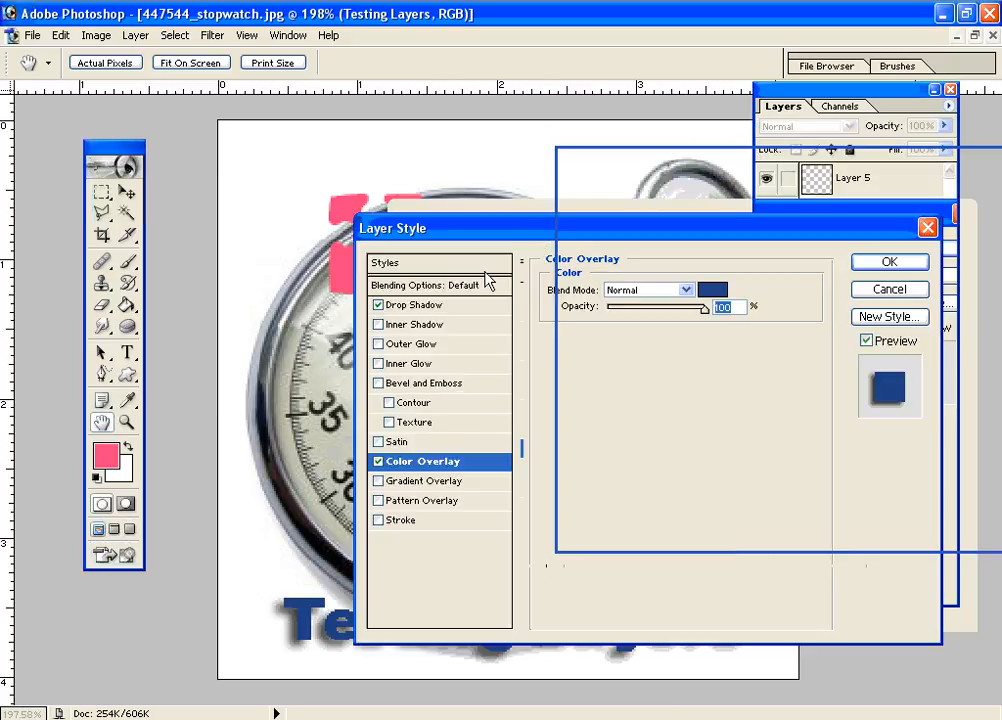
click(853, 332)
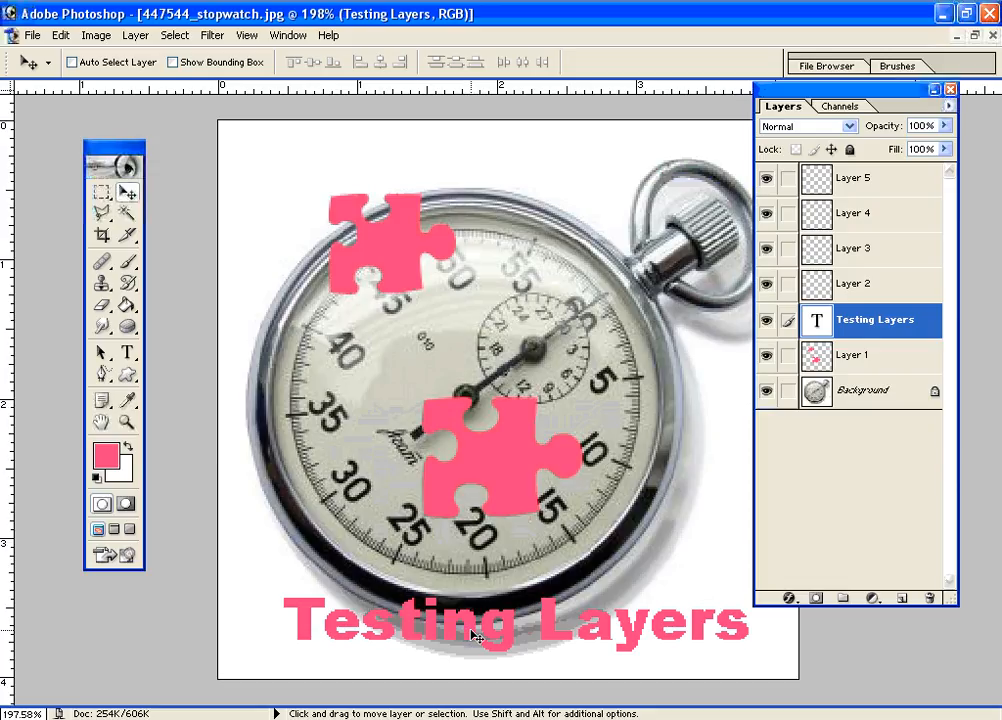
- Nudge the Testing Layers text slightly down and left, and move the puzzle pieces on Layer 1 over the stopwatch's right side
mouse_move(477, 636)
mouse_down()
mouse_move(472, 651)
mouse_move(461, 647)
mouse_up()
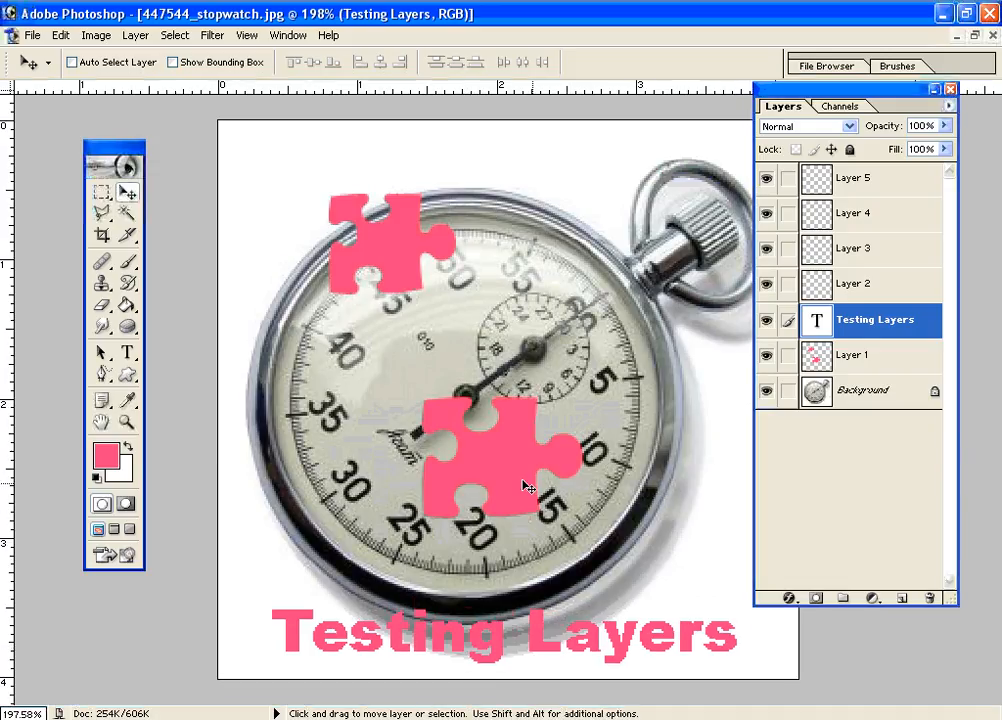
ctrl+click(491, 440)
drag(491, 440, 660, 454)
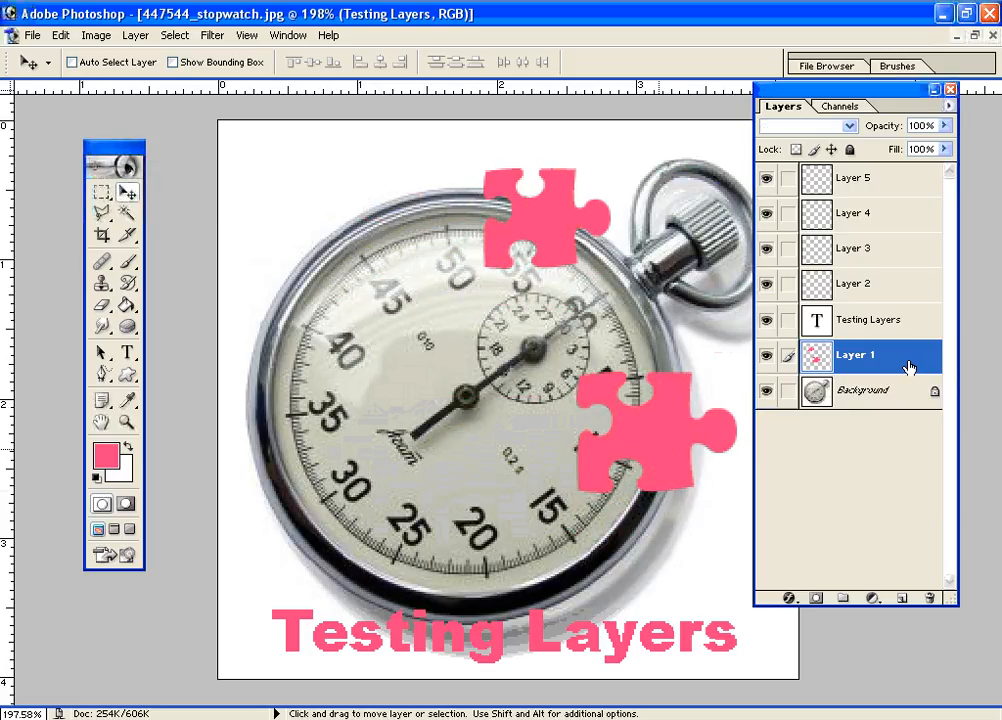
- Try deleting the puzzle-piece layer, Layer 1, and nudging the Testing Layers text slightly down
drag(912, 368, 939, 606)
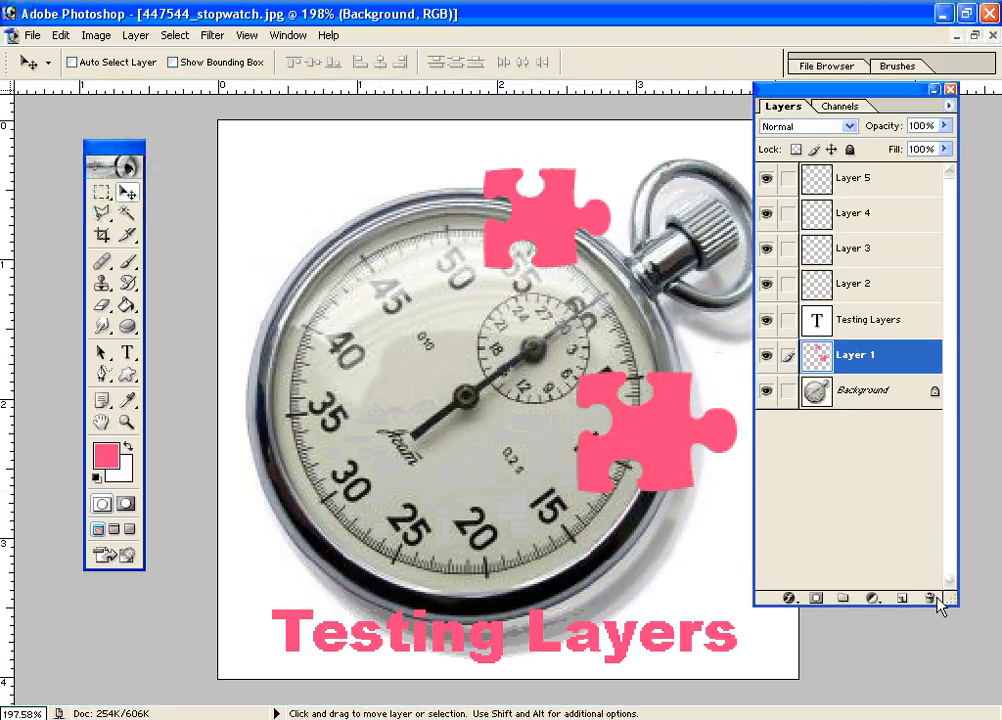
click(886, 330)
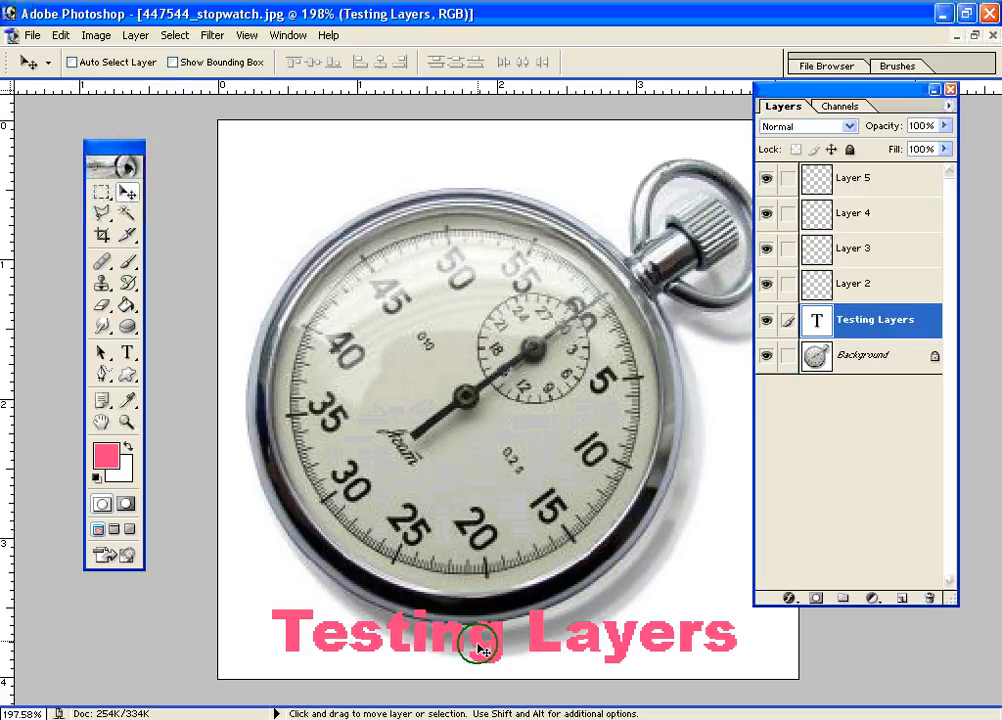
drag(480, 648, 480, 653)
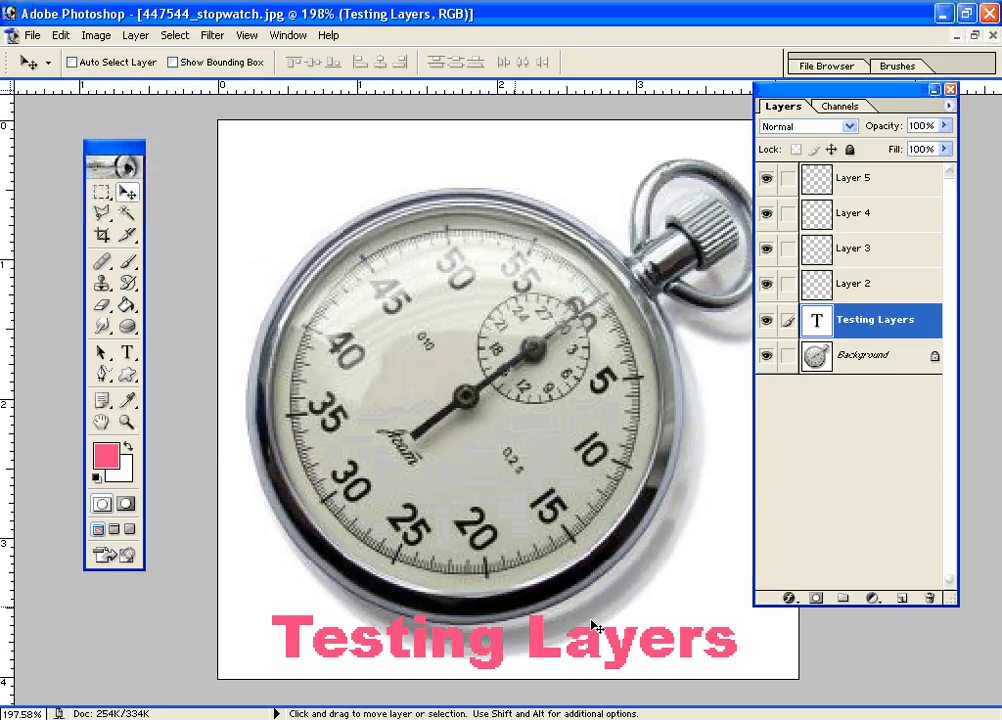
- Toggle the Testing Layers layer's visibility off and on, and try merging it down into the Background
drag(796, 87, 839, 89)
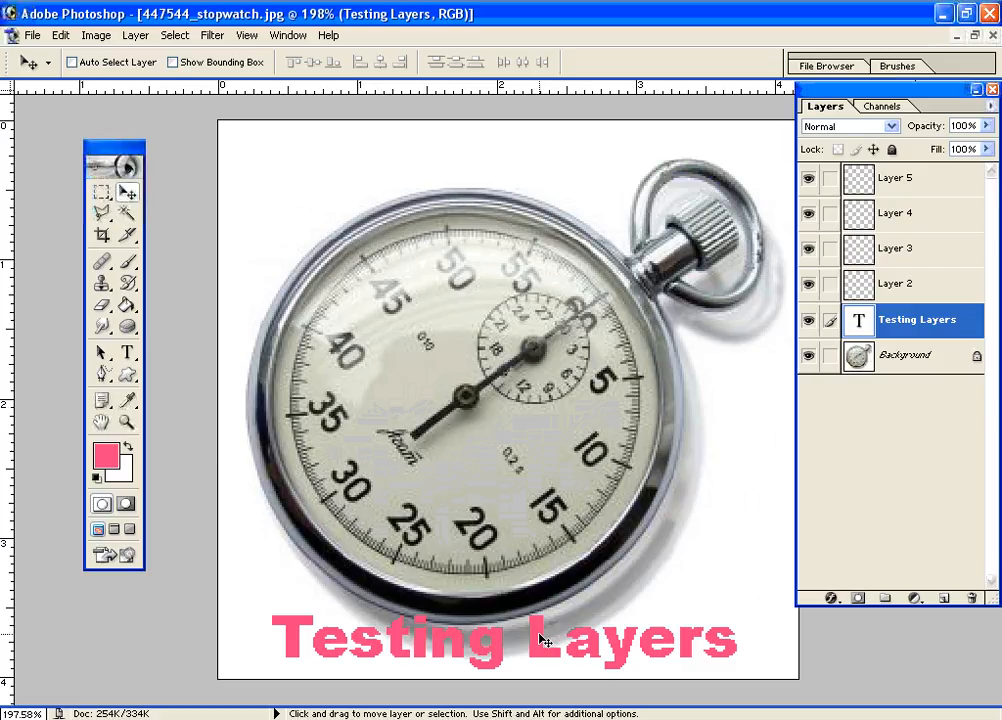
click(136, 36)
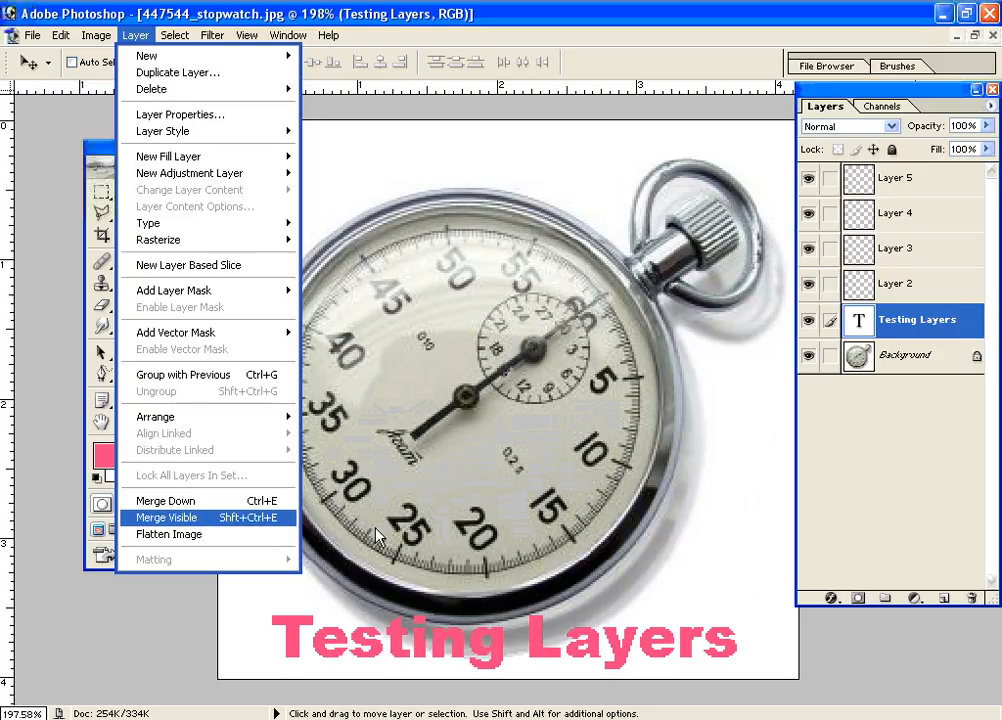
click(809, 321)
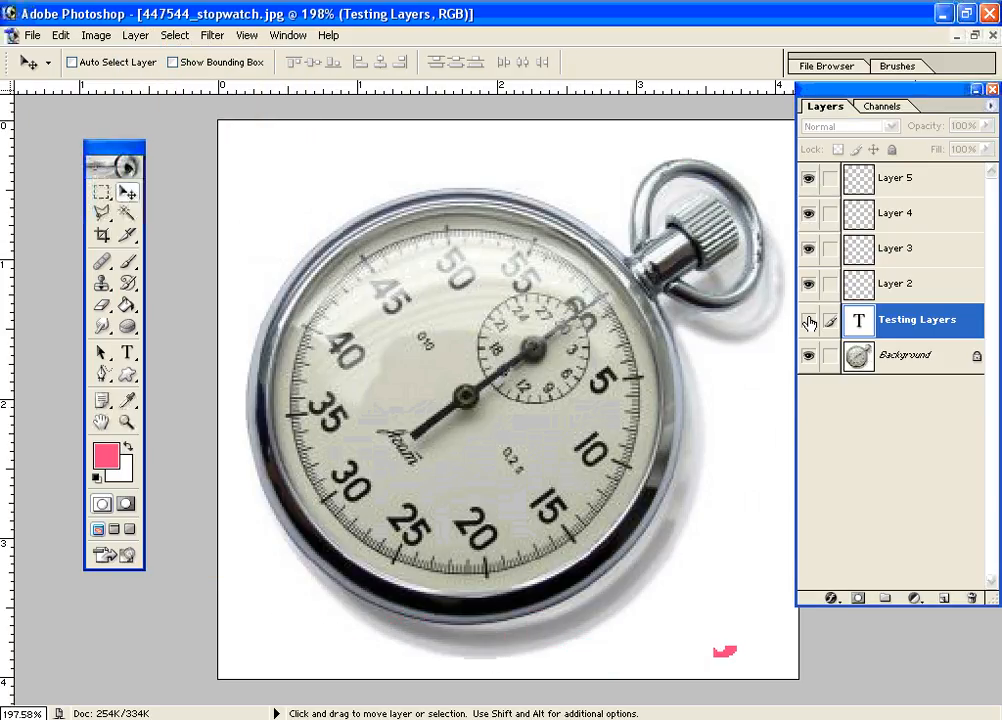
click(809, 321)
click(136, 38)
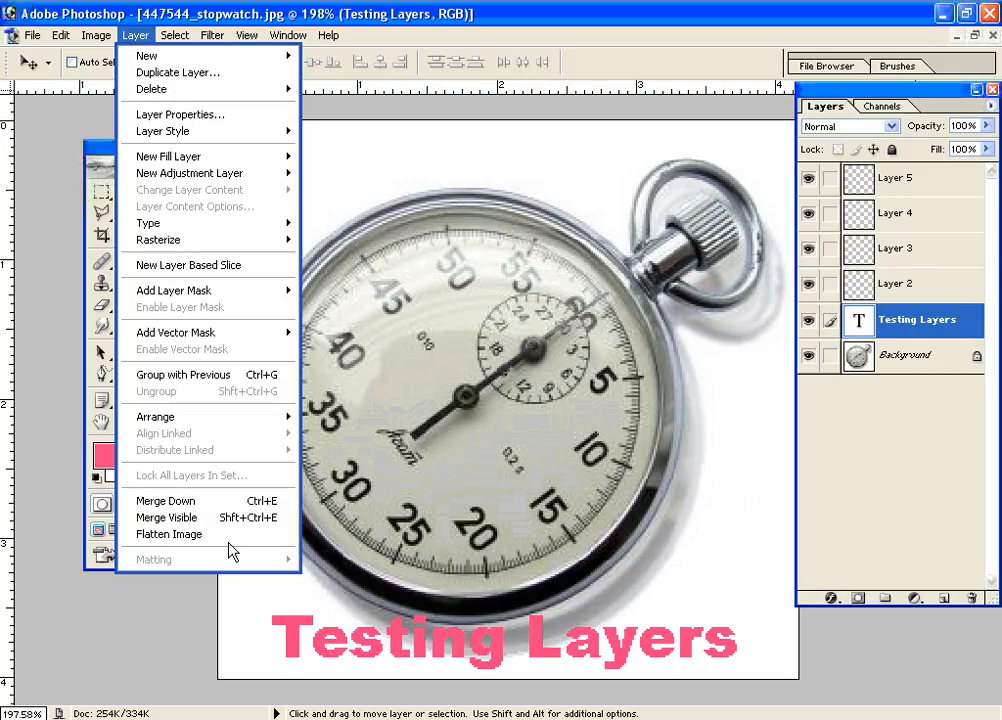
click(262, 501)
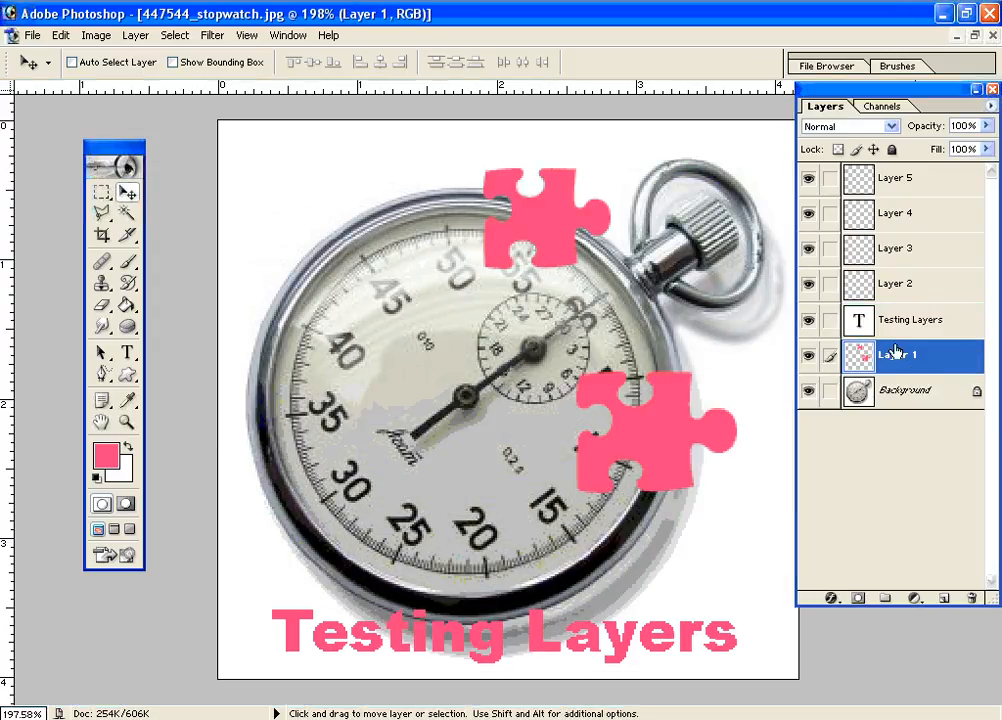
- Duplicate the Background layer as "Background copy" and hide the original Background
click(905, 394)
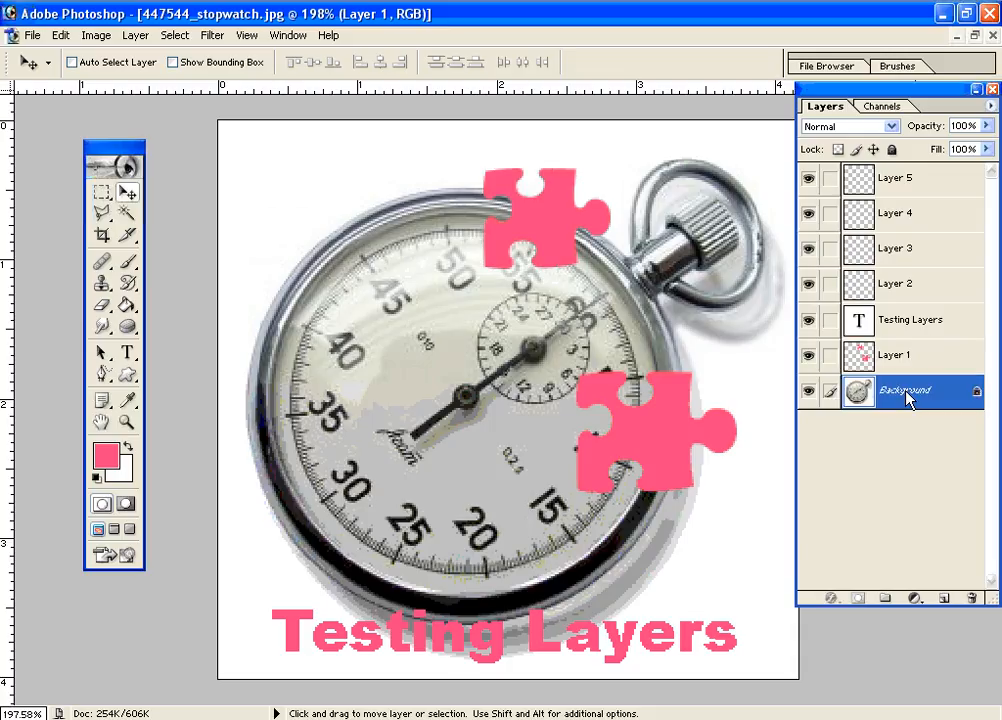
right_click(903, 393)
click(850, 447)
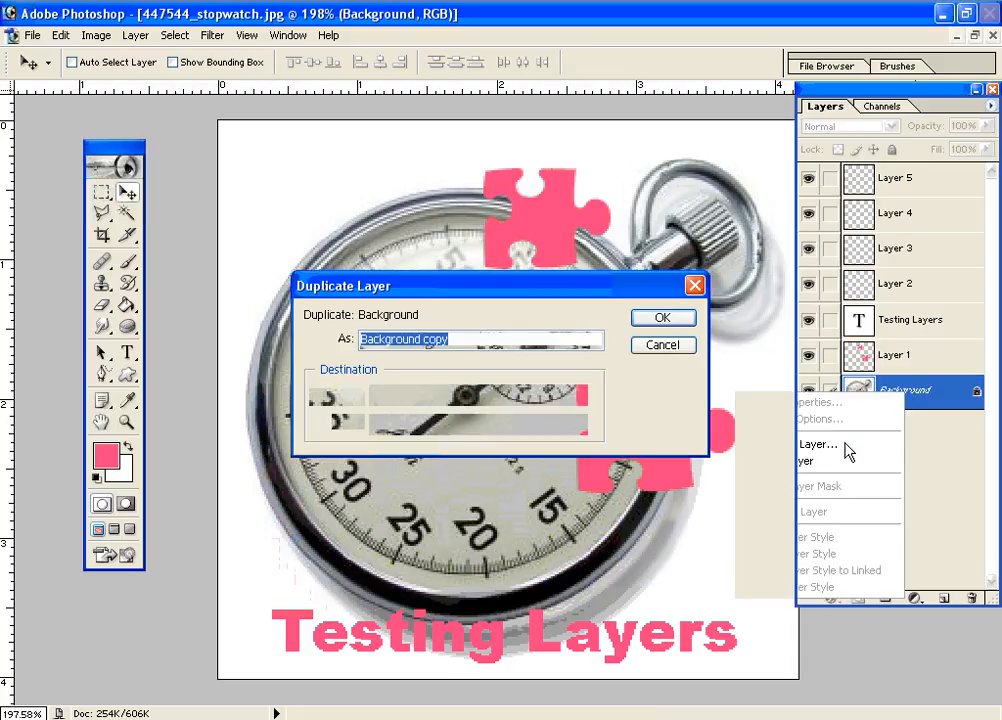
click(655, 321)
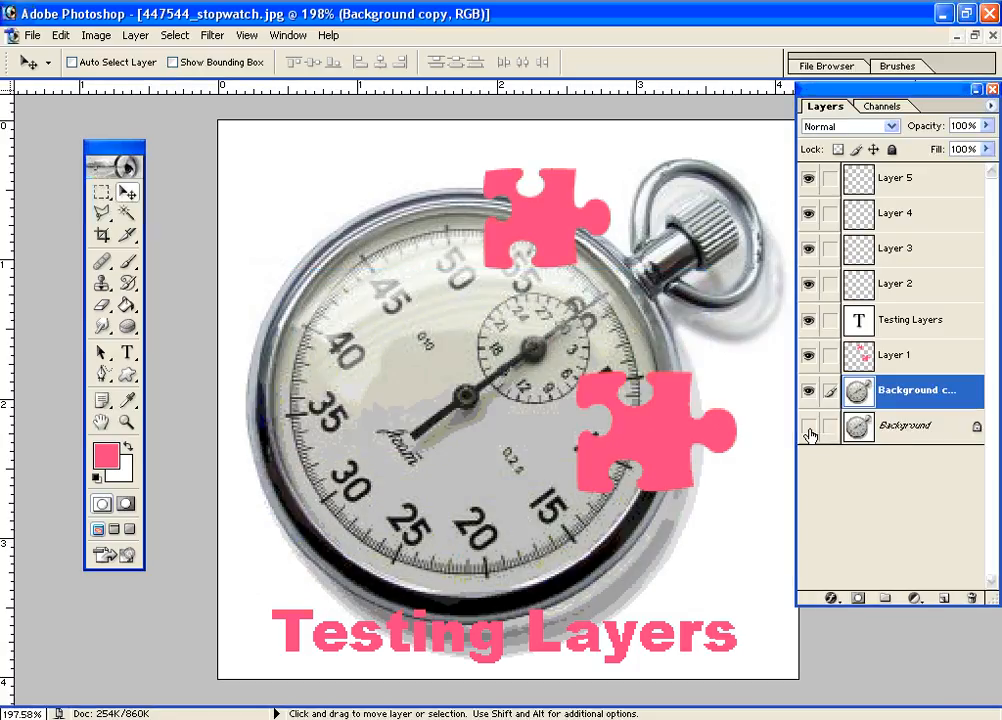
- Move the Background copy layer above Layer 1 and clip it to the puzzle-piece shapes
click(940, 391)
drag(940, 391, 940, 351)
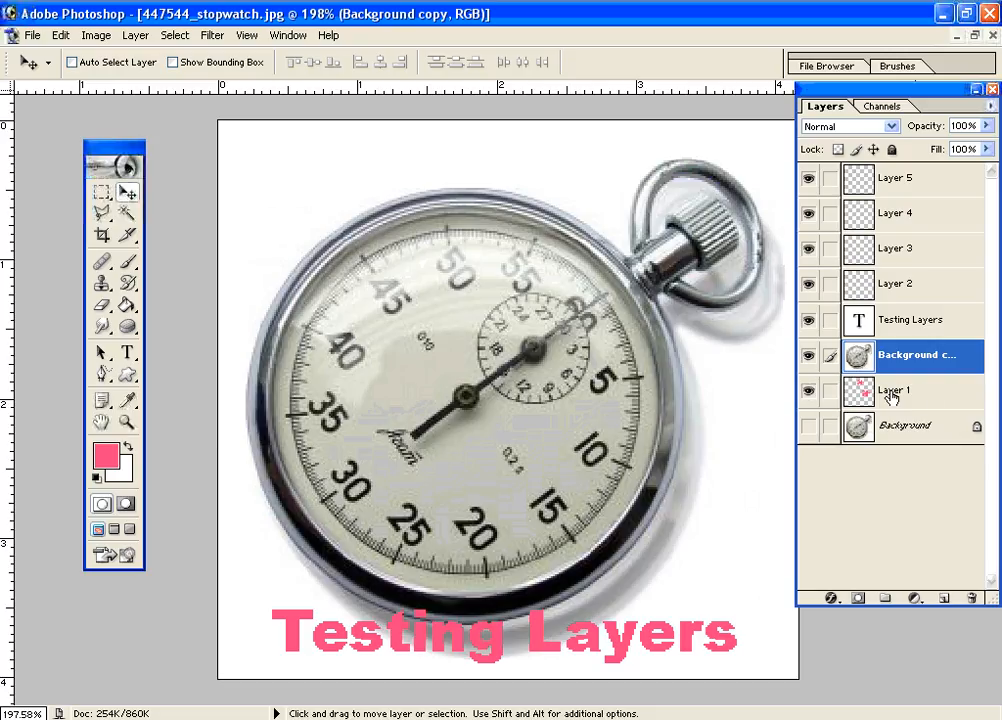
alt+click(938, 373)
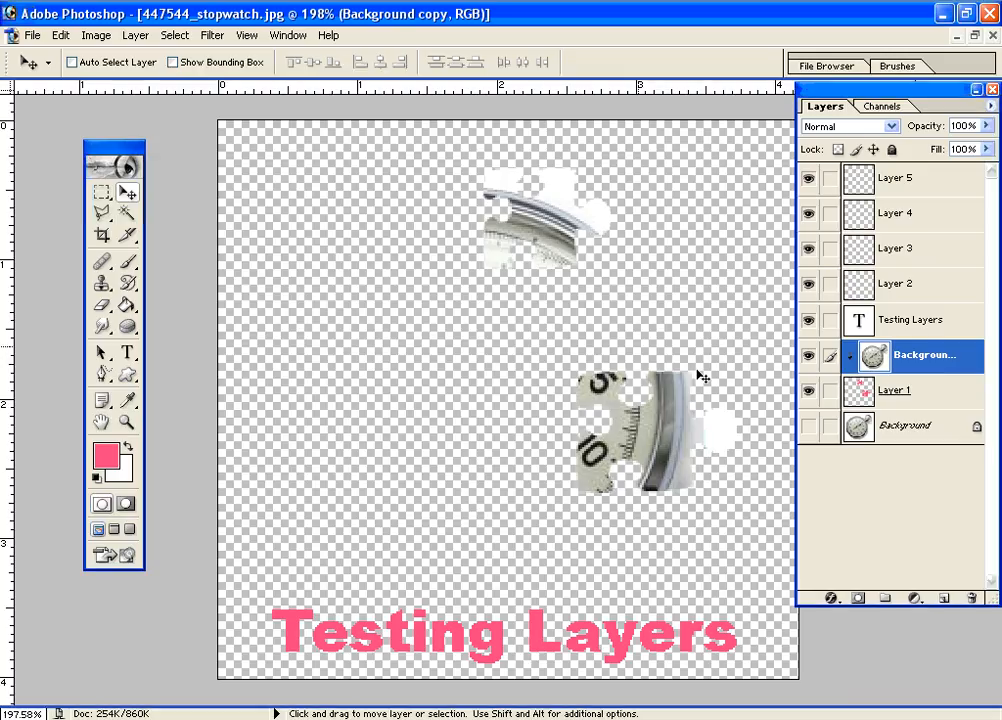
- Try showing the original Background layer and filling it with white behind the clipped puzzle pieces
click(929, 437)
click(809, 427)
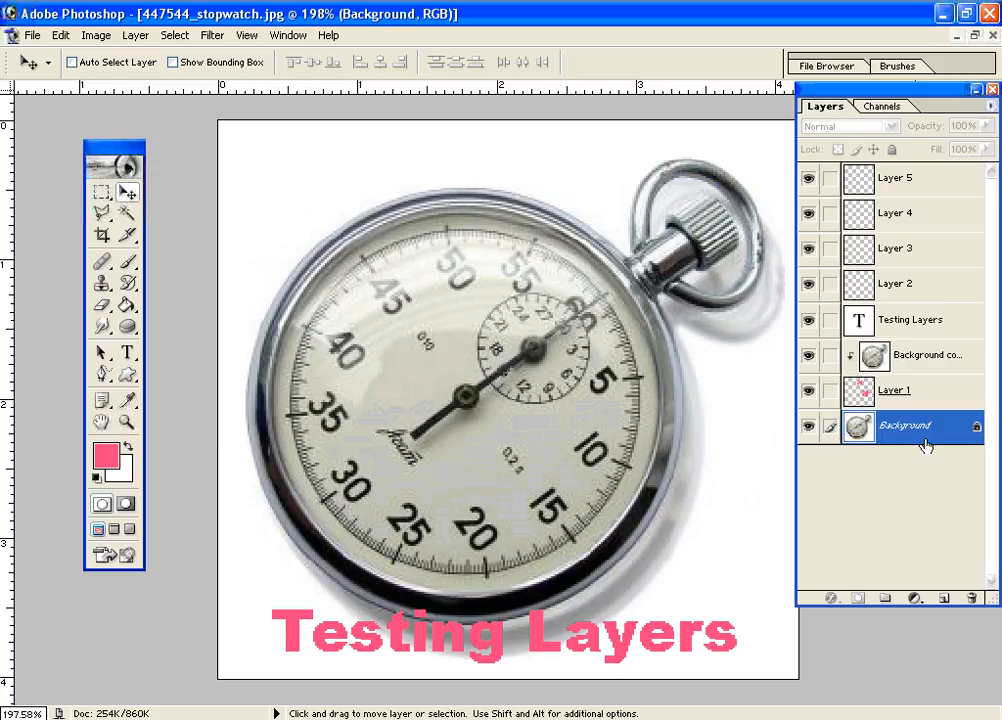
key(ctrl+BackSpace)
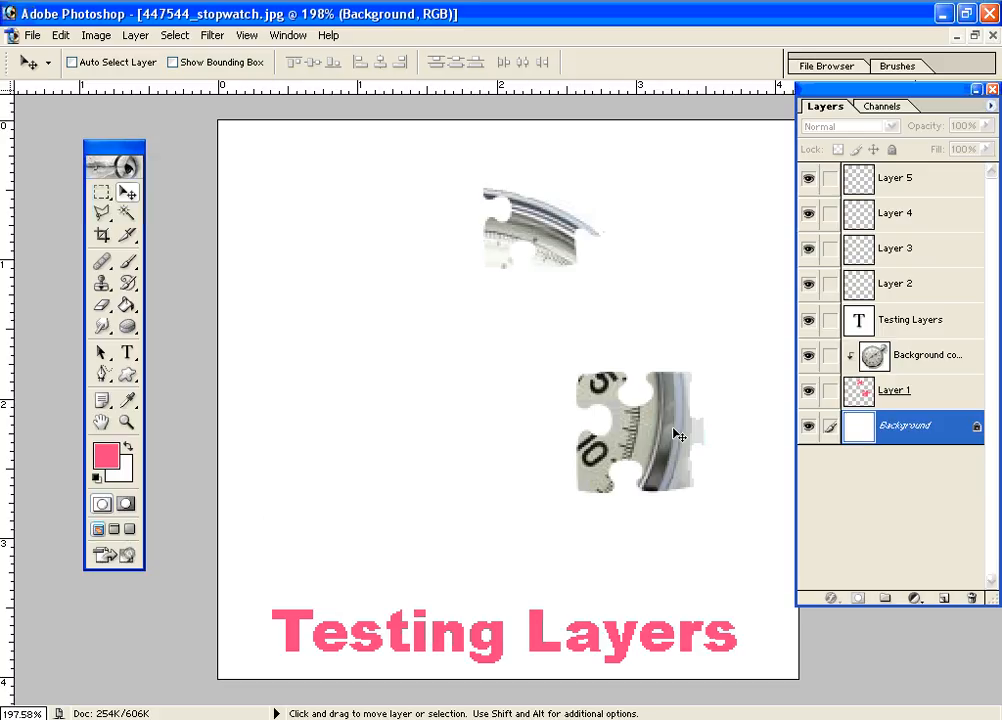
- Try moving the Layer 1 puzzle pieces down and left to shift which parts of the stopwatch they reveal
click(940, 394)
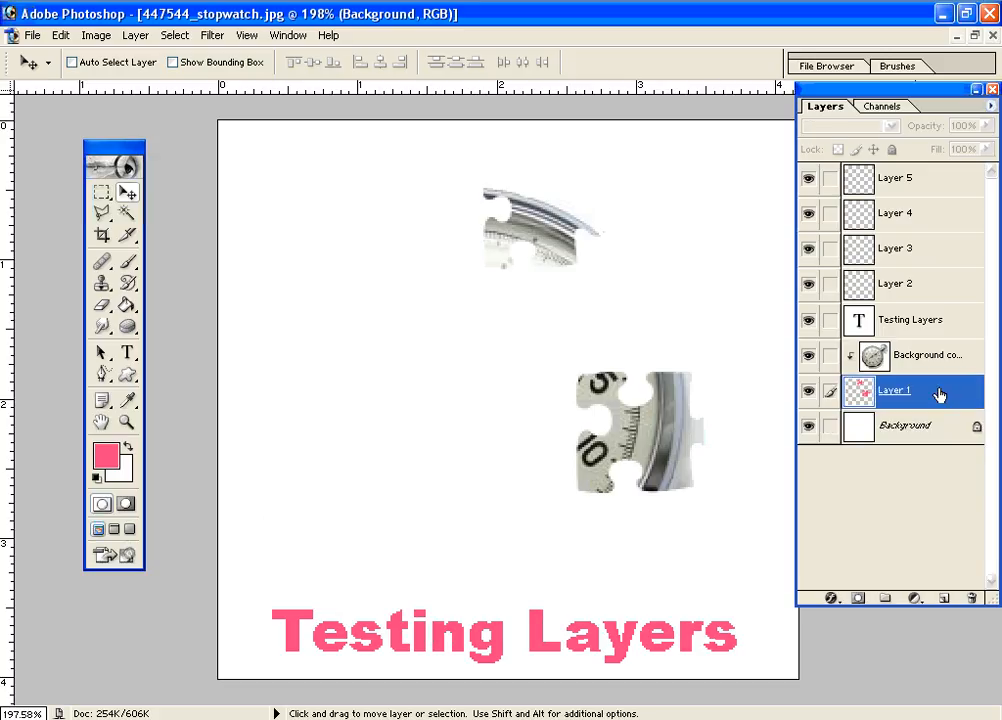
drag(560, 266, 502, 300)
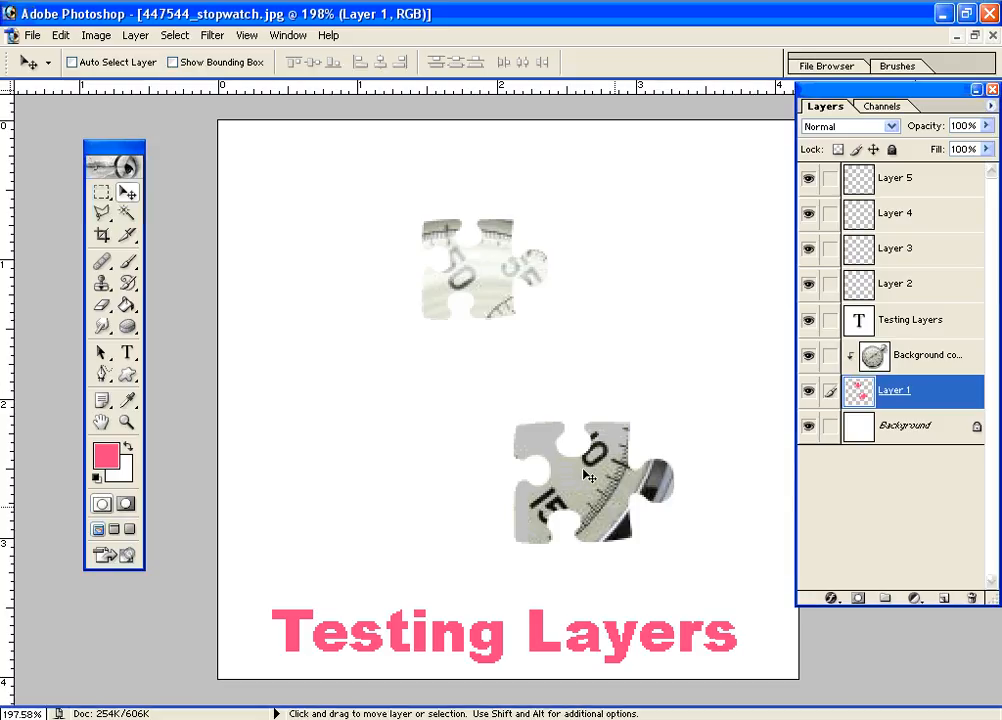
click(807, 427)
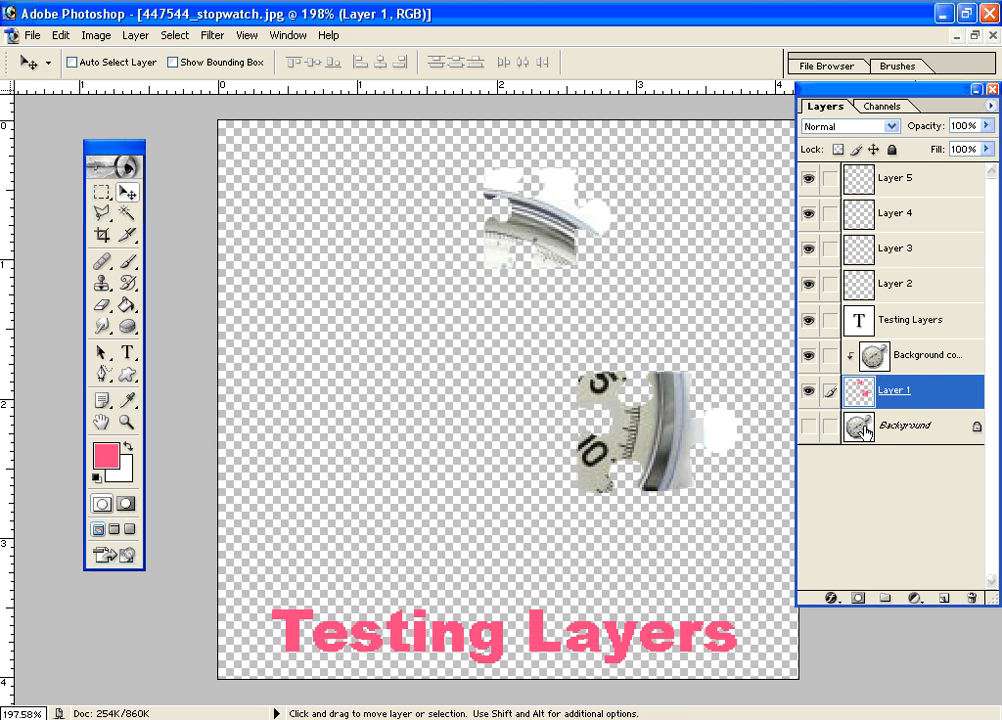
- Show the original Background layer and move the Layer 1 puzzle pieces down and left onto the stopwatch face
click(809, 429)
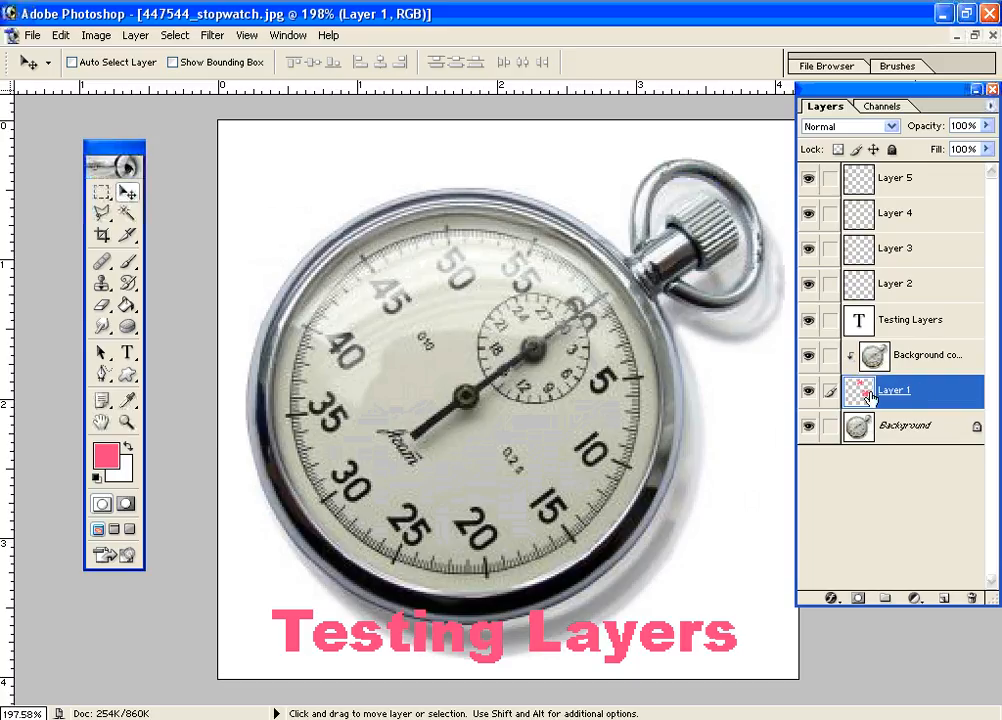
drag(591, 394, 540, 403)
- Try a red Stroke layer style on Layer 1 to outline the clipped puzzle pieces
key(h)
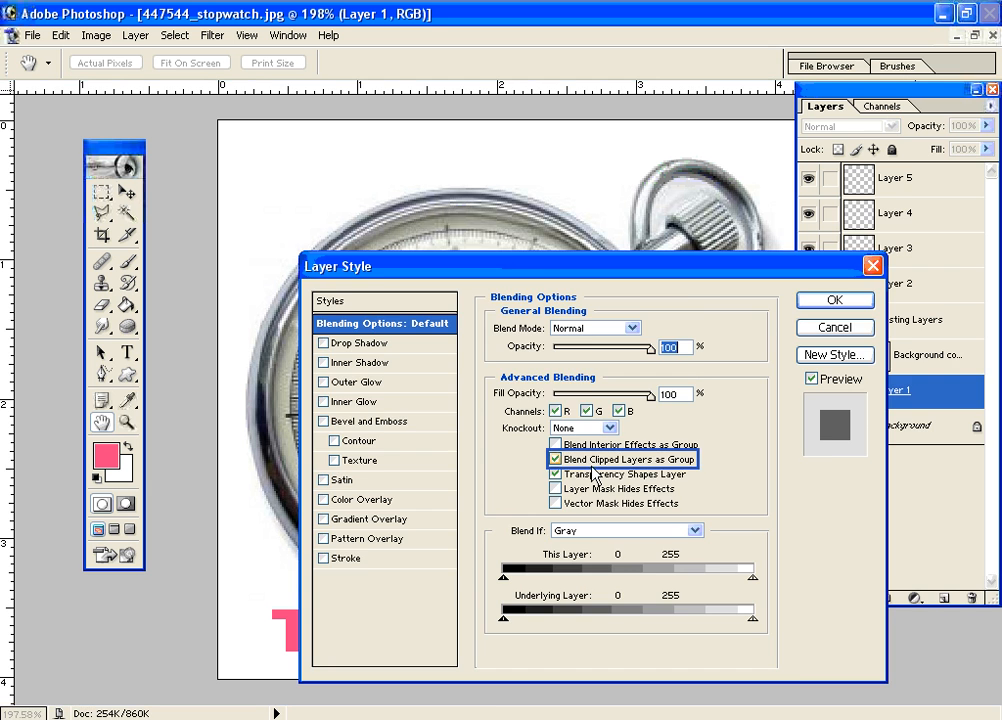
drag(545, 270, 879, 240)
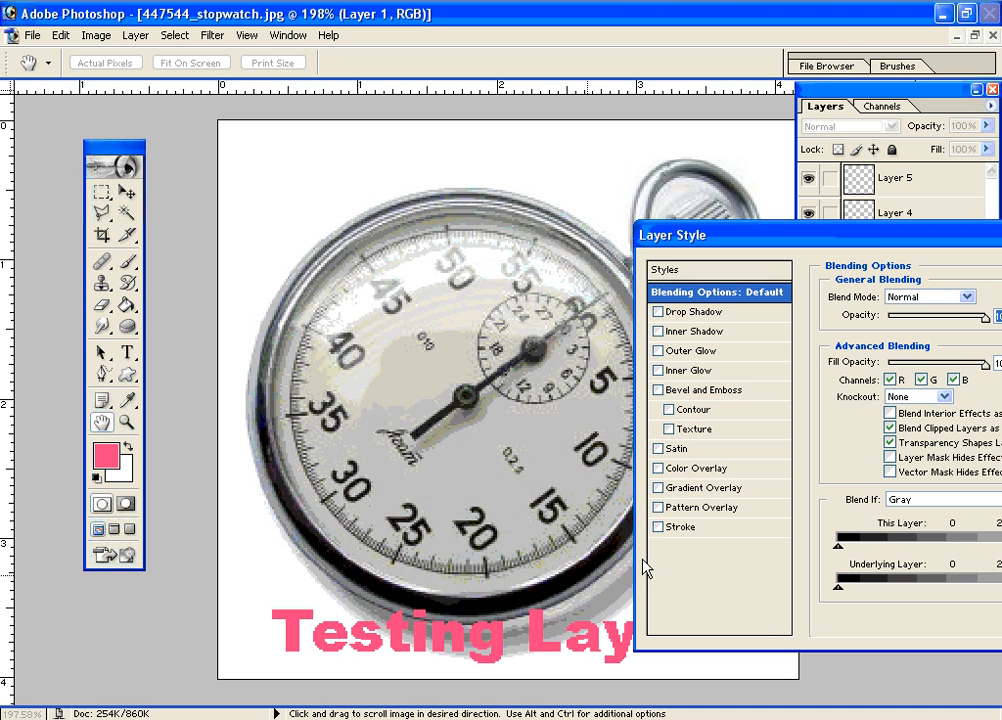
click(658, 527)
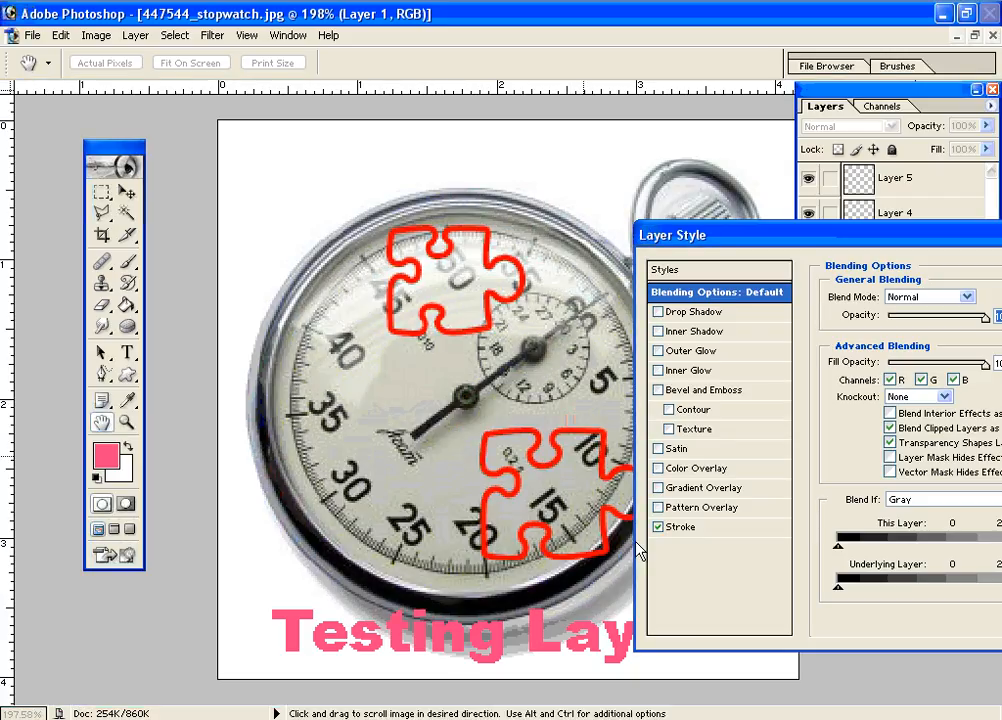
click(658, 527)
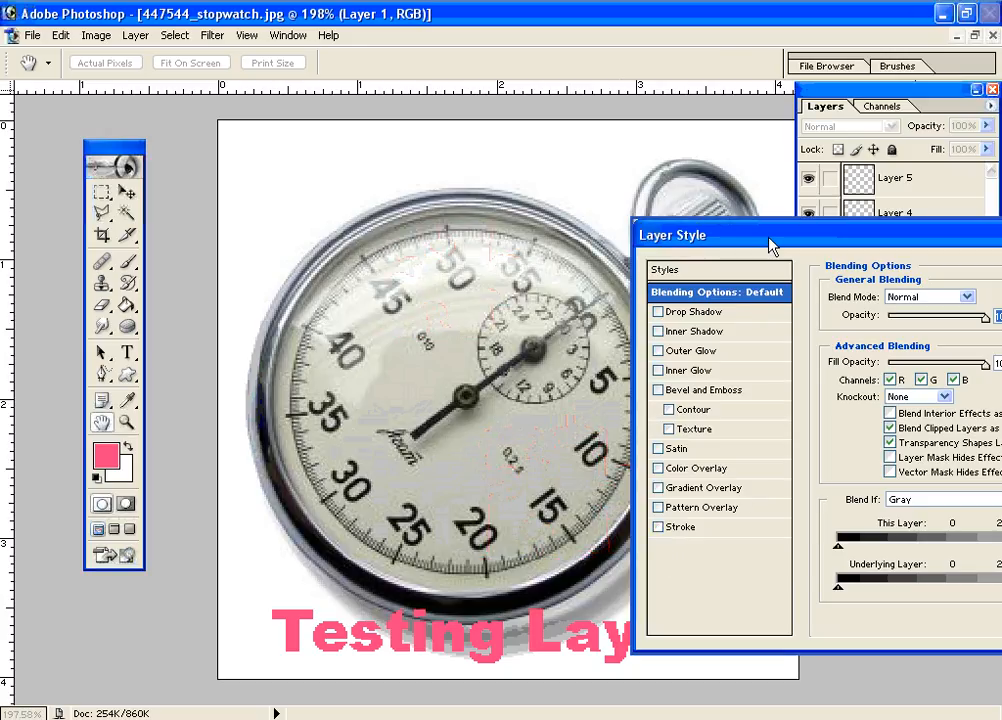
- Try Bevel and Emboss and a Drop Shadow in turn on Layer 1, and cancel the layer style changes
click(658, 390)
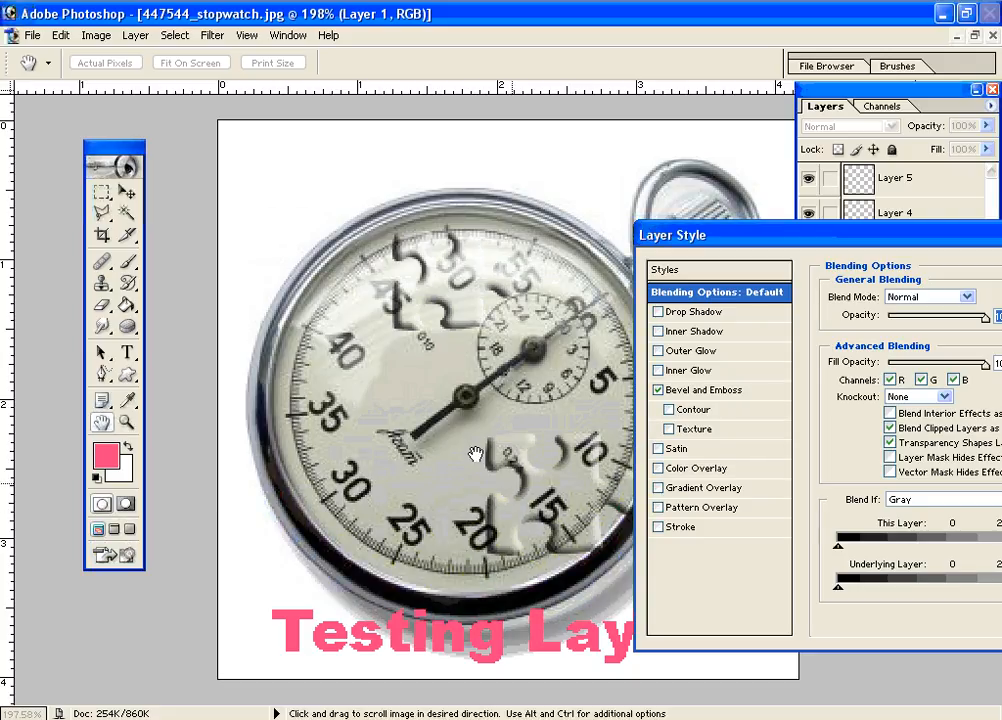
drag(745, 234, 781, 240)
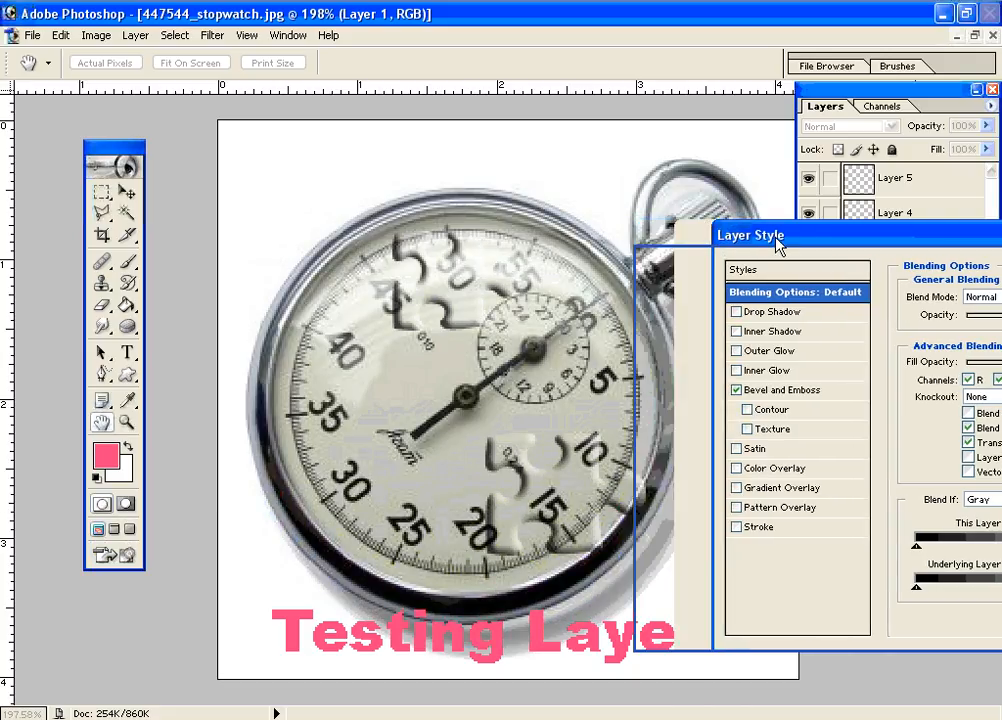
click(737, 390)
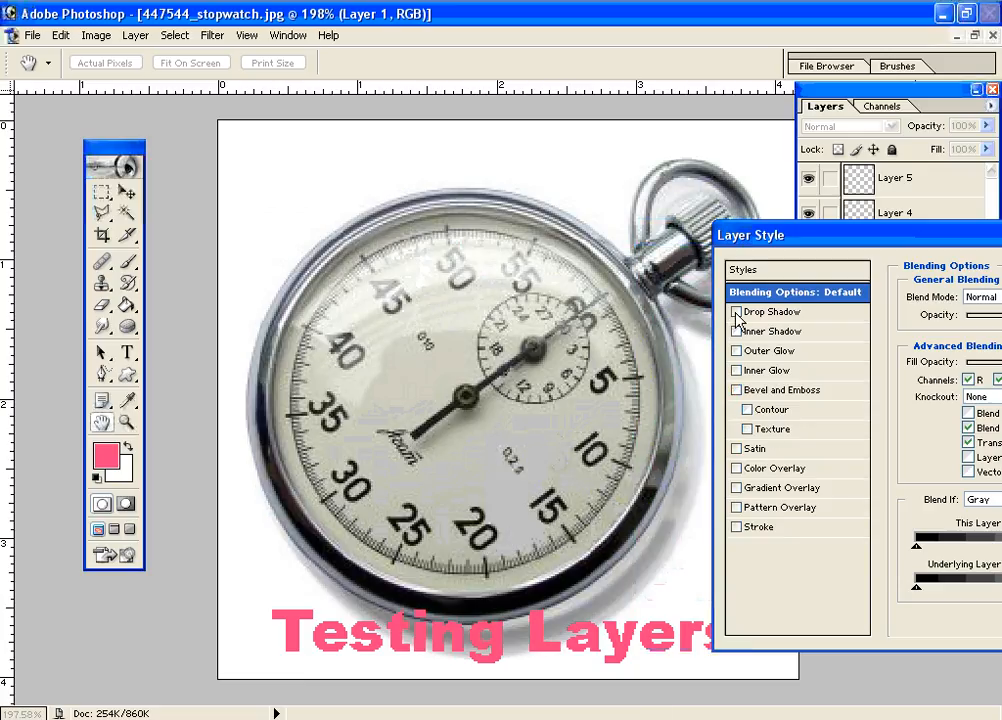
click(736, 312)
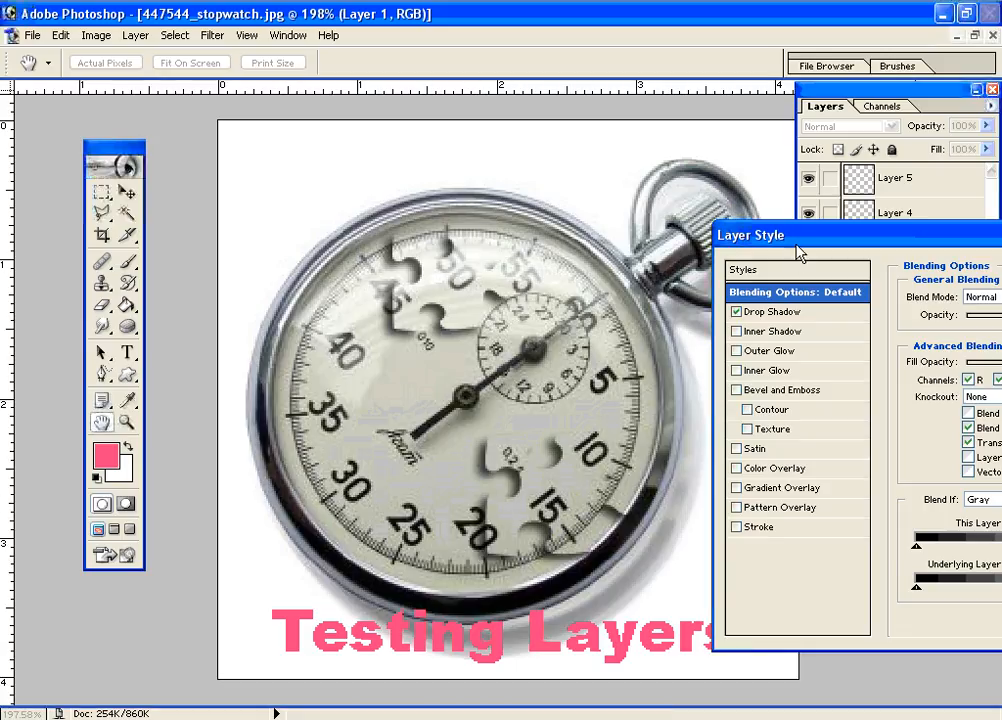
drag(790, 238, 347, 334)
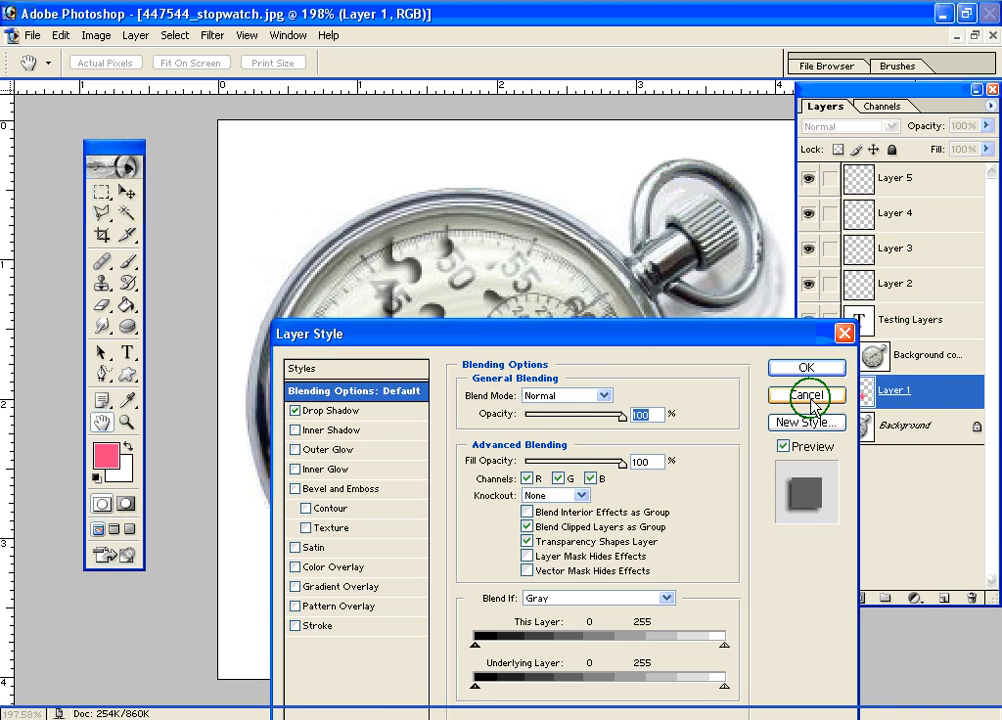
drag(732, 340, 582, 417)
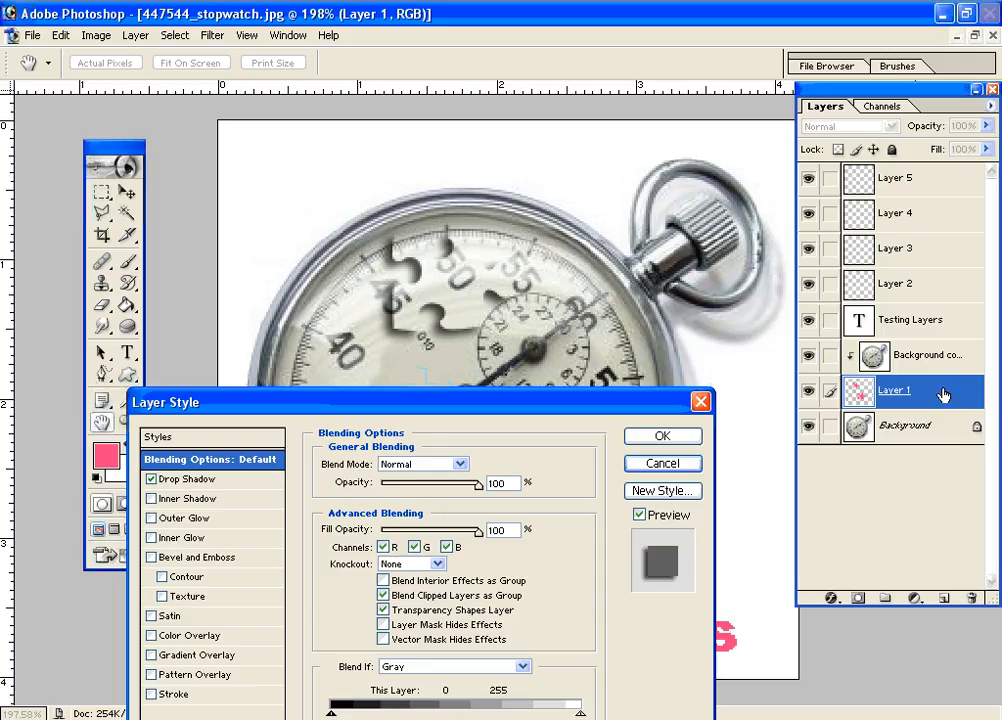
click(668, 463)
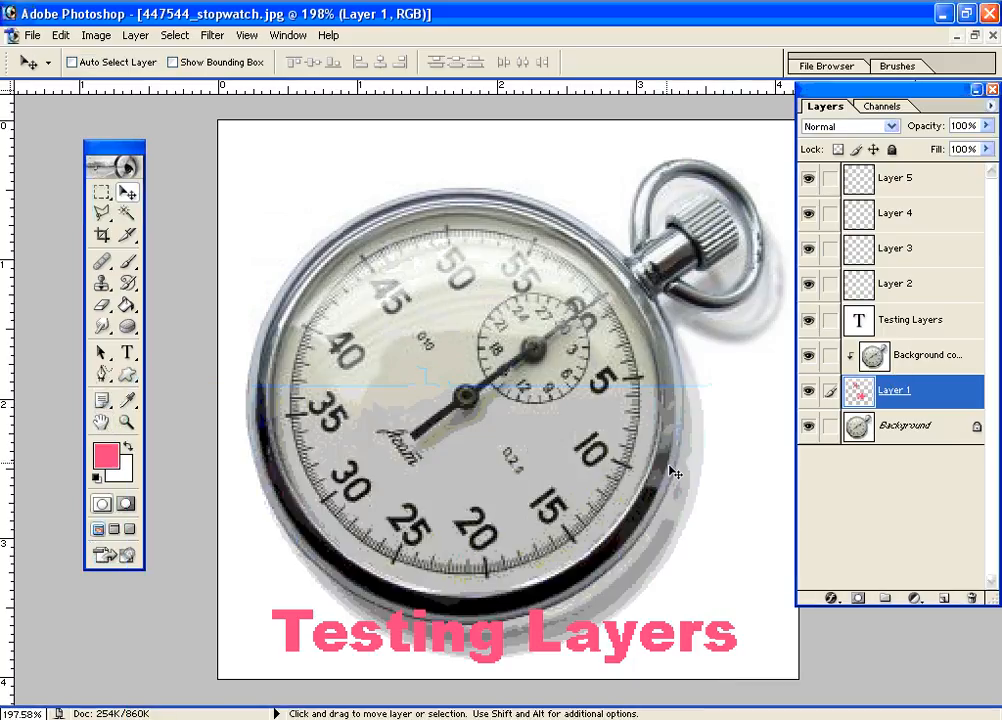
- Fill the original Background layer with white behind the clipped puzzle pieces and make Layer 1 active again
click(810, 427)
click(810, 427)
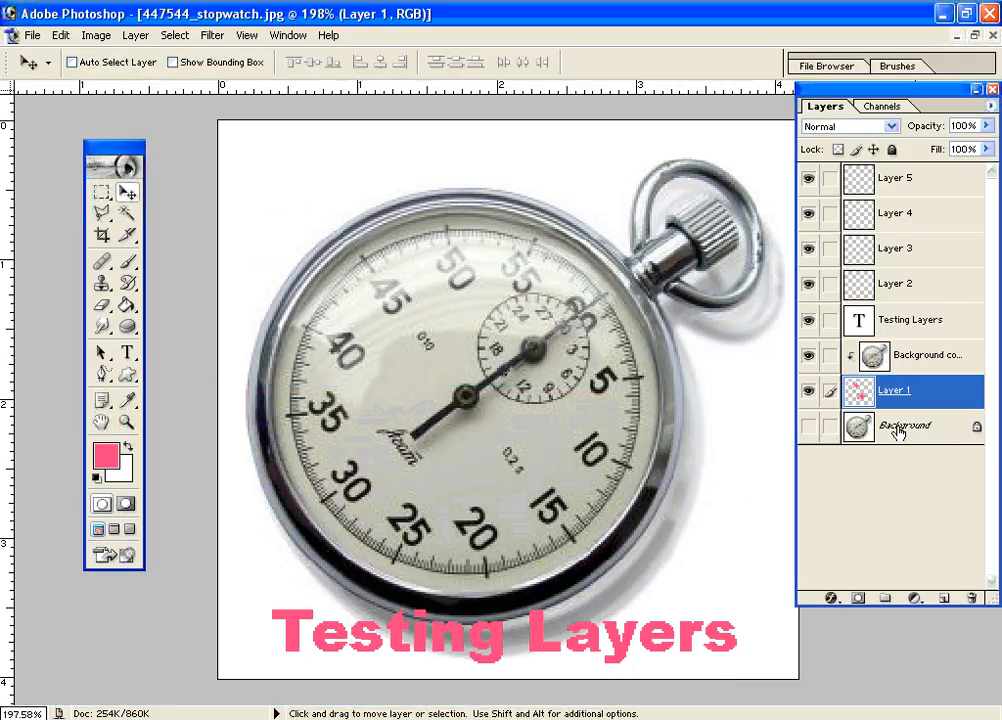
click(895, 427)
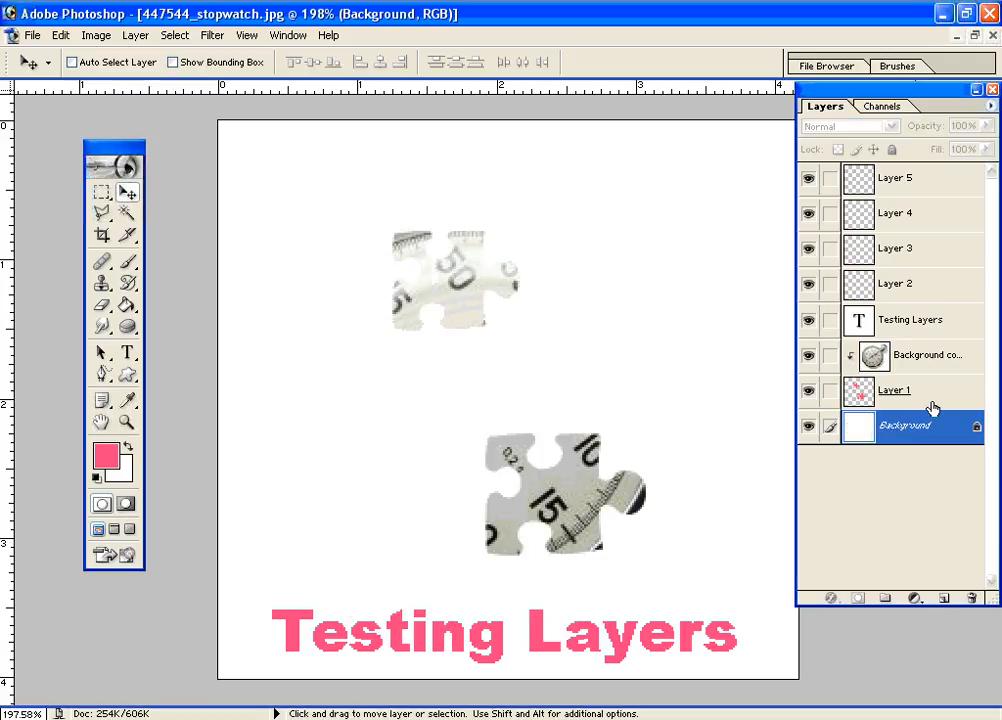
click(961, 389)
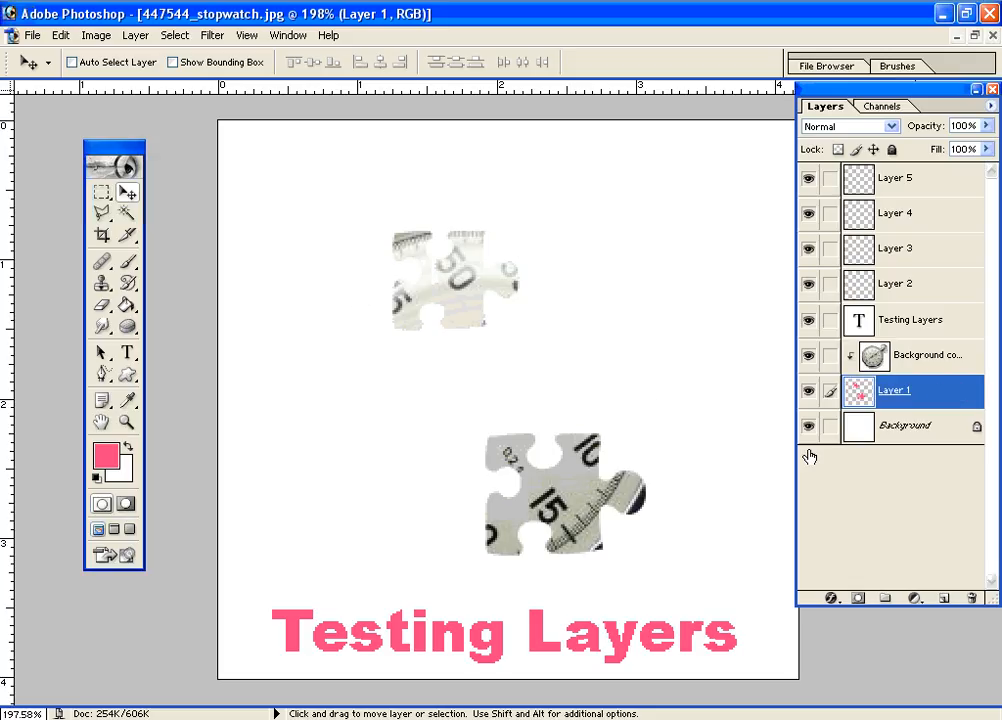
- Try Drop Shadow and Bevel and Emboss on Layer 1 against the white background, and cancel the layer style changes
key(h)
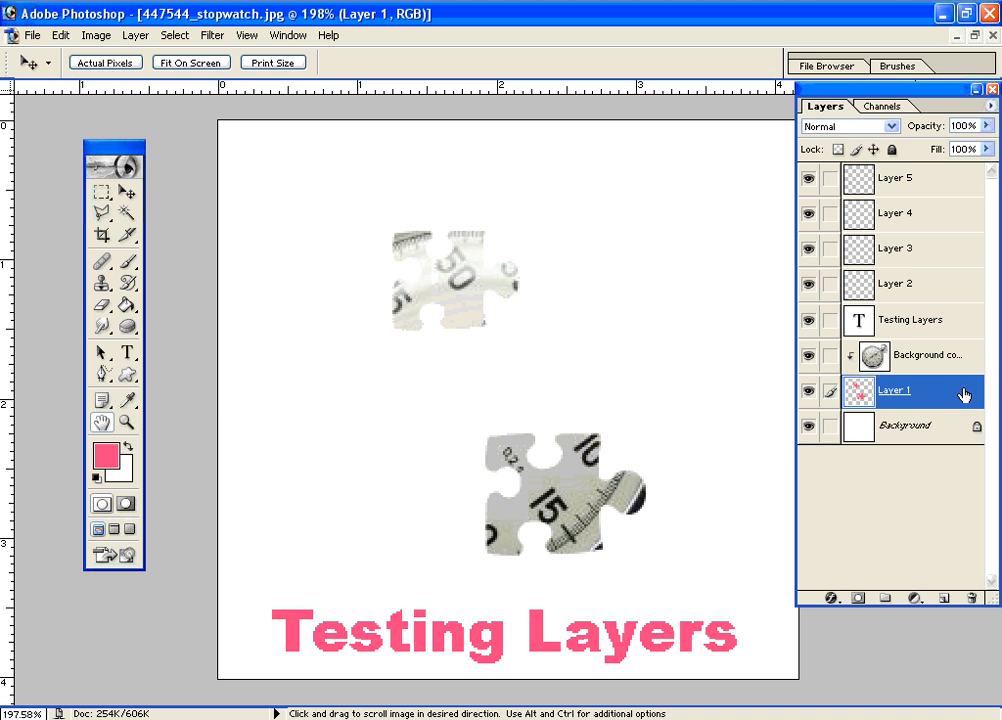
double_click(963, 396)
drag(289, 403, 893, 237)
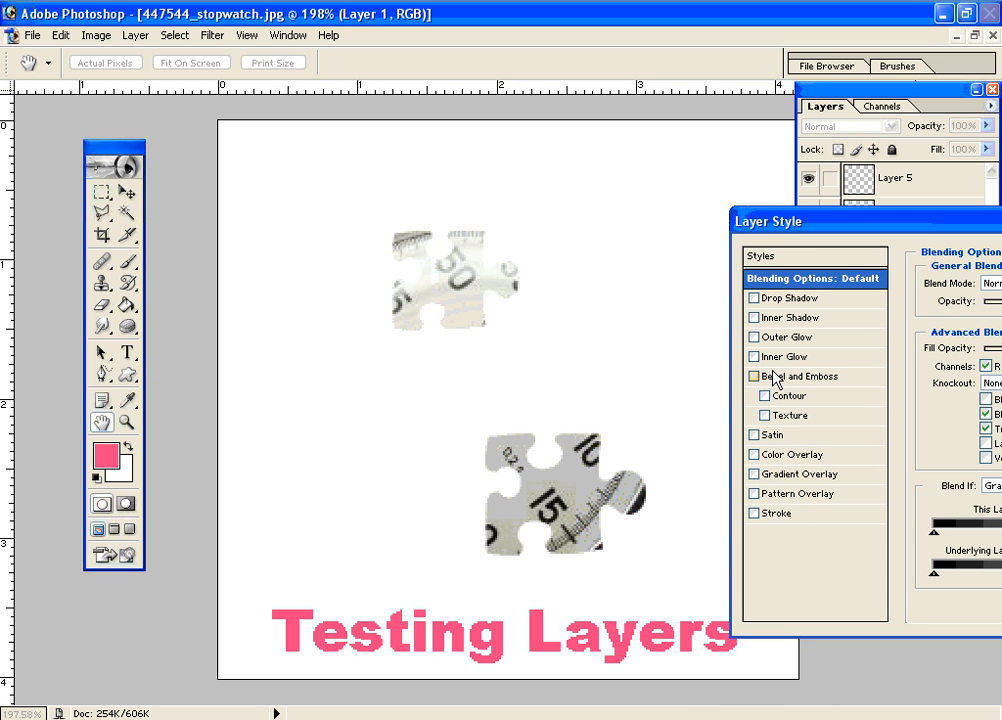
click(755, 299)
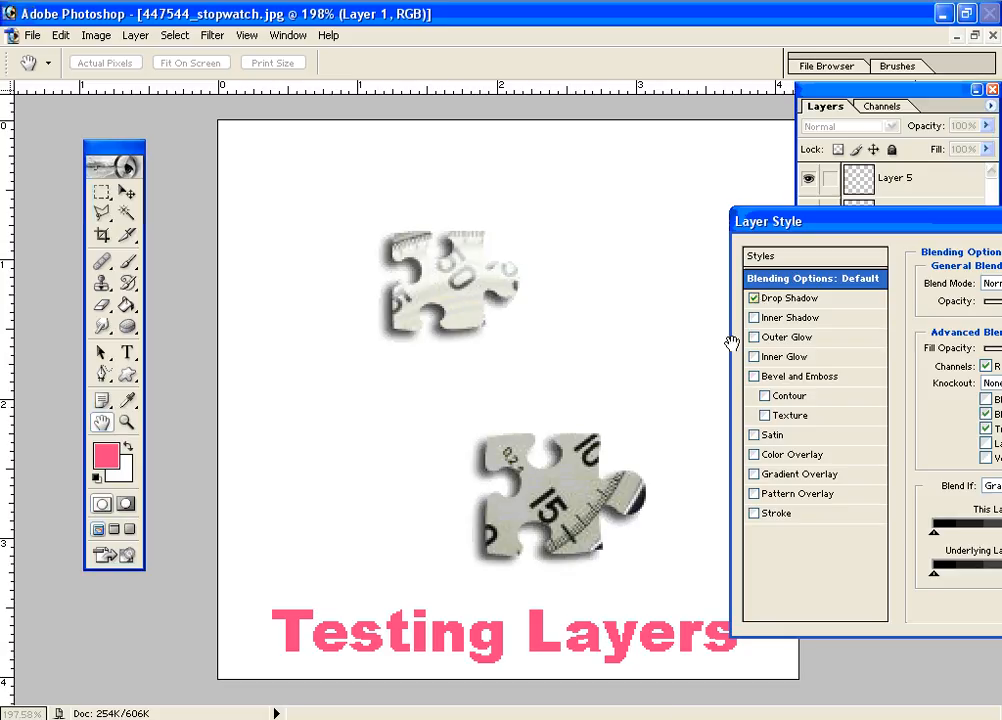
click(766, 298)
click(755, 377)
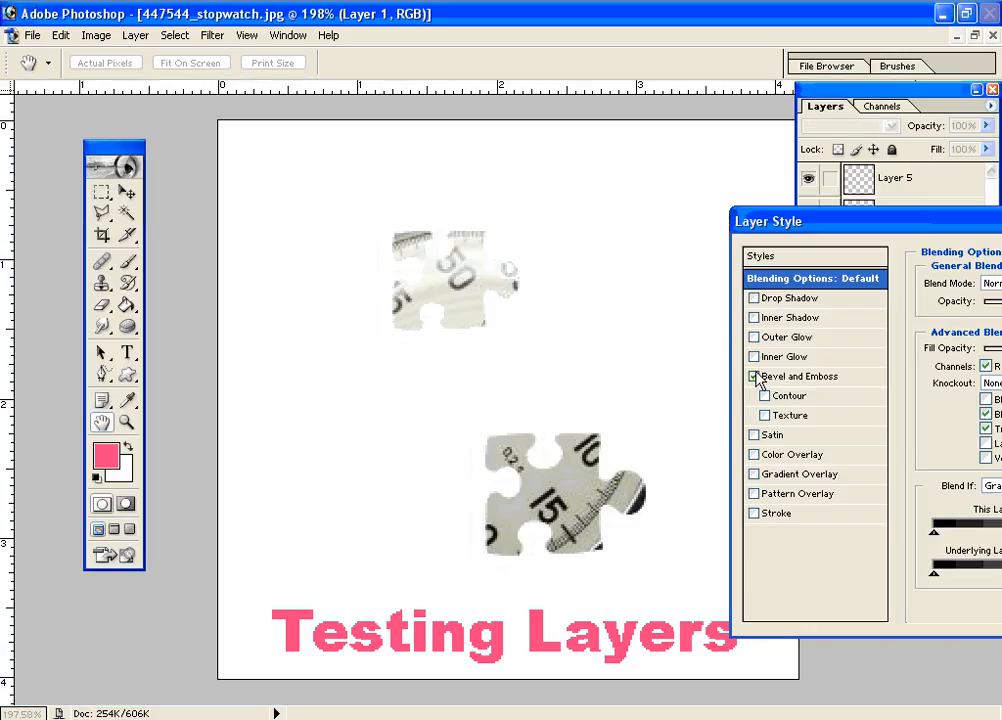
click(755, 377)
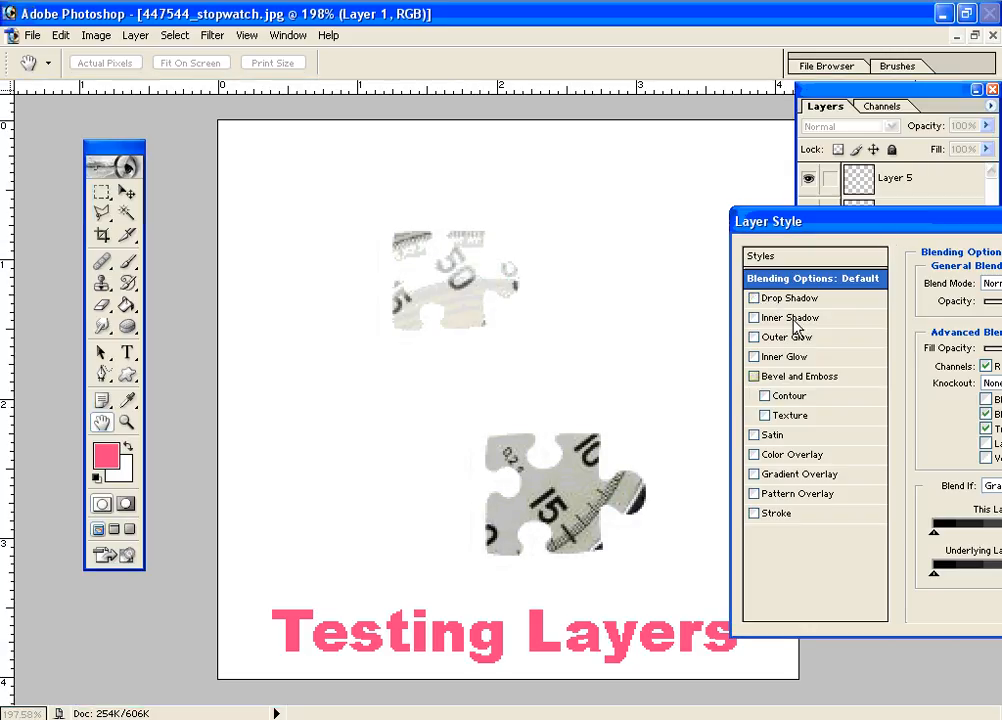
drag(888, 230, 748, 295)
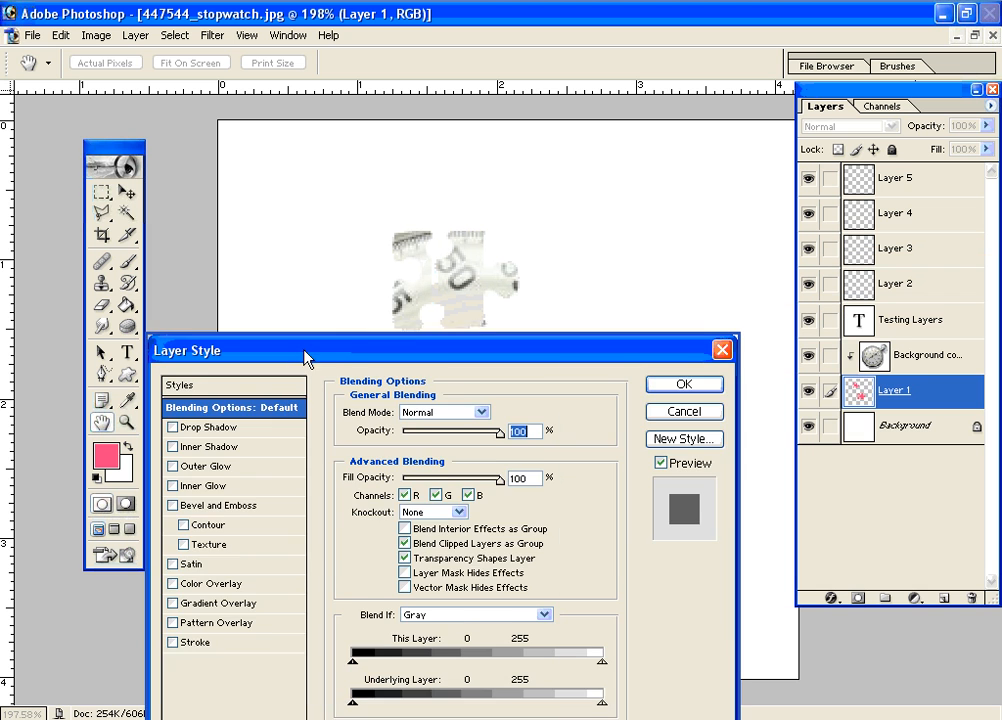
click(693, 421)
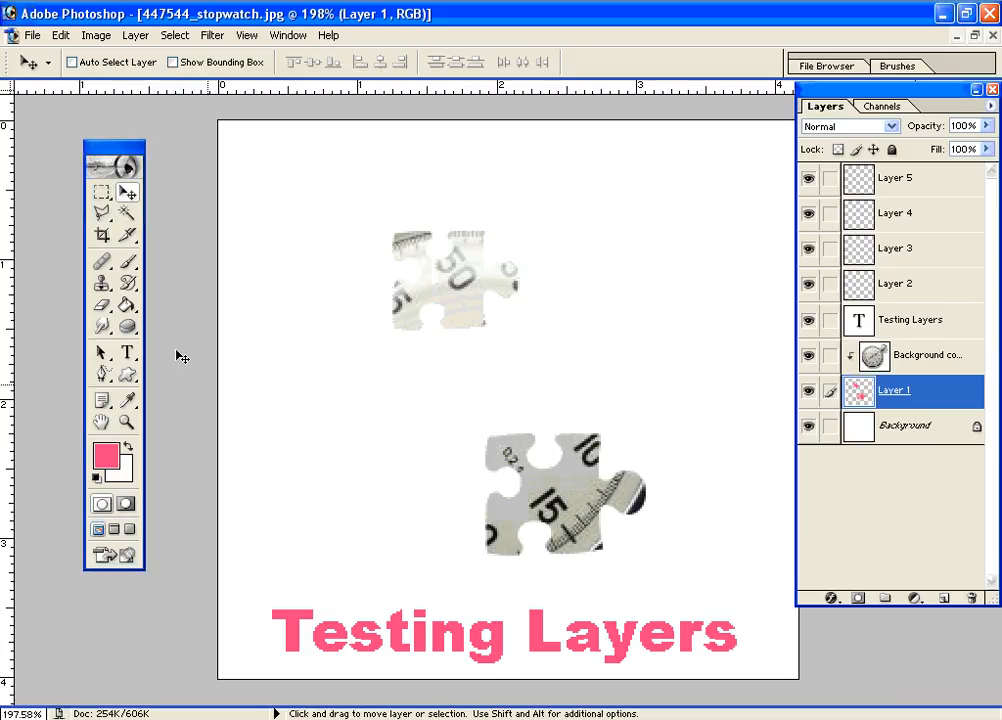
- Set the font of the word "Testing" in the Testing Layers text to Bookman Old Style
click(127, 352)
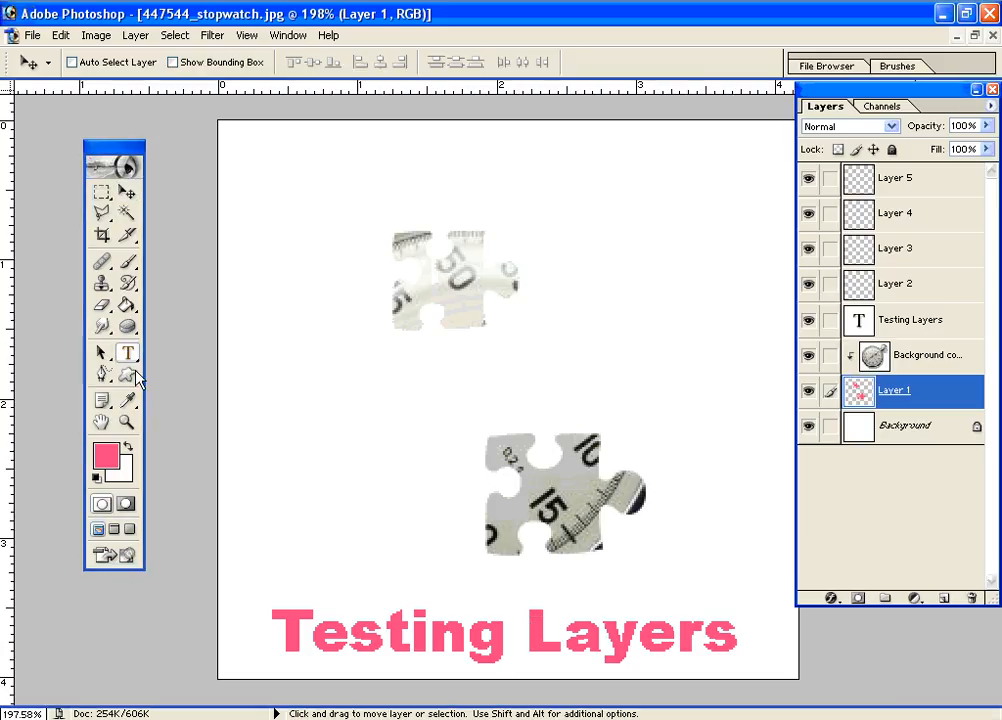
click(386, 632)
drag(272, 632, 514, 658)
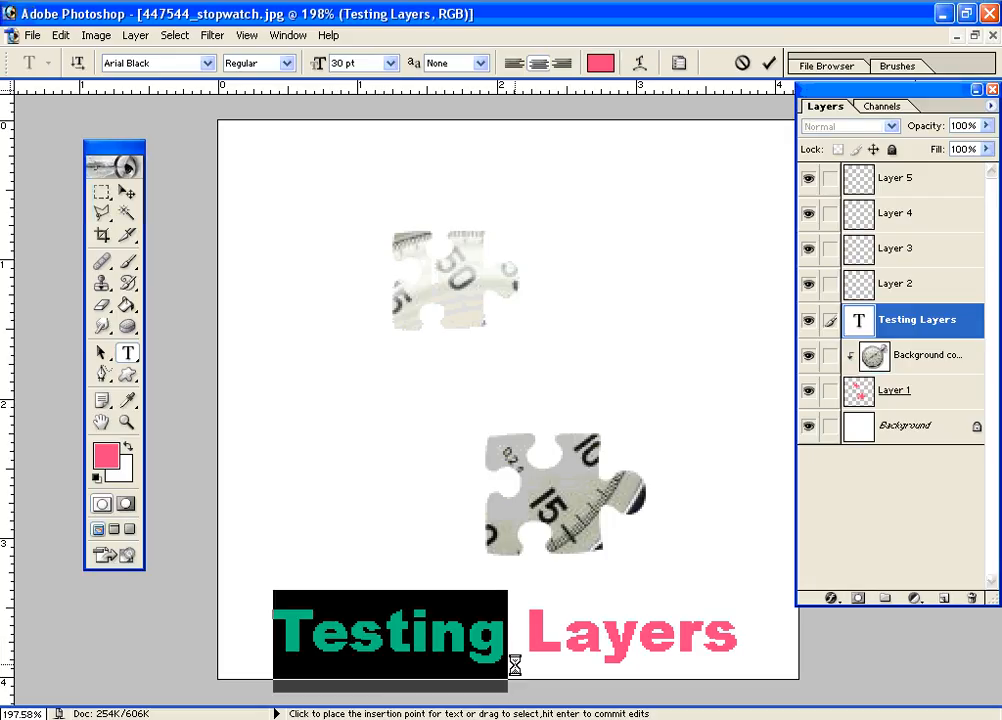
click(207, 63)
click(216, 211)
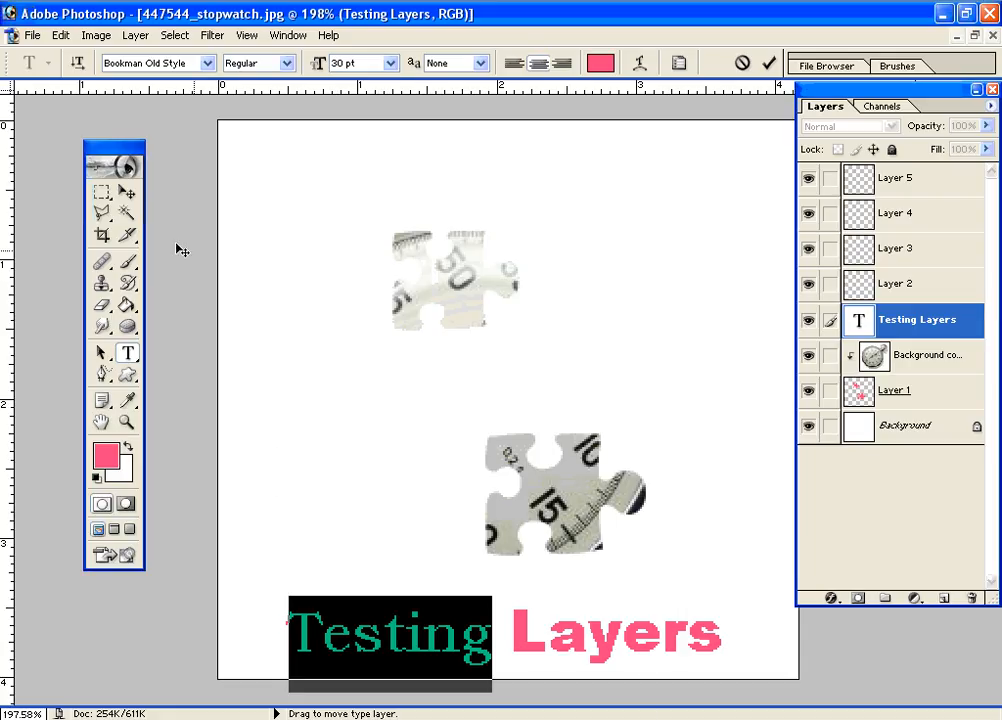
click(126, 192)
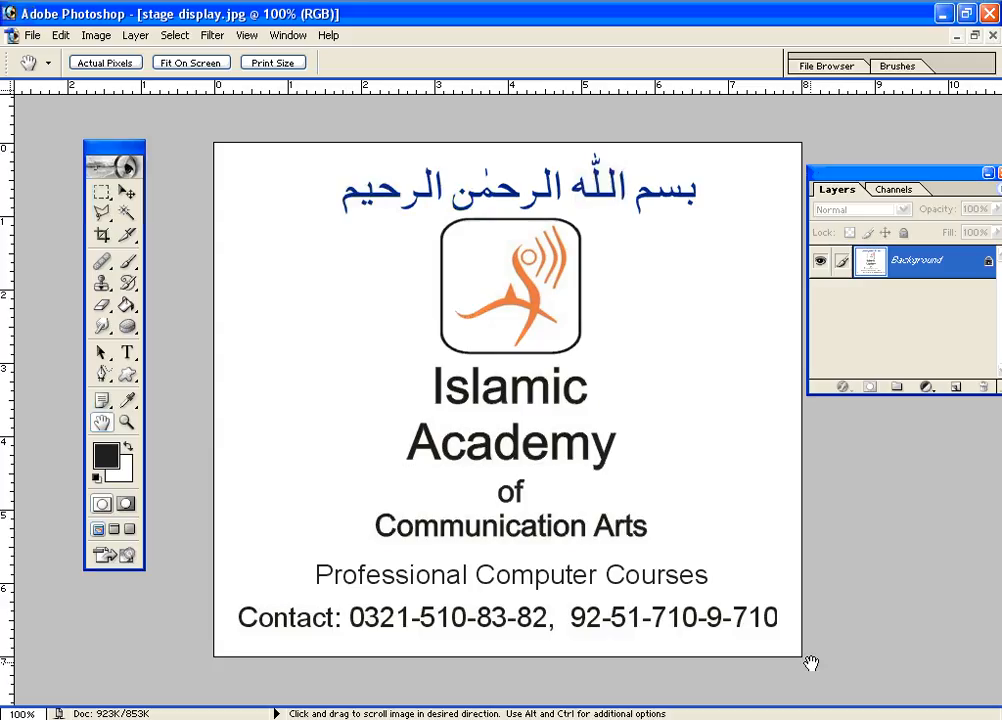
- Switch to the 447544_stopwatch.jpg document
key(ctrl+Tab)
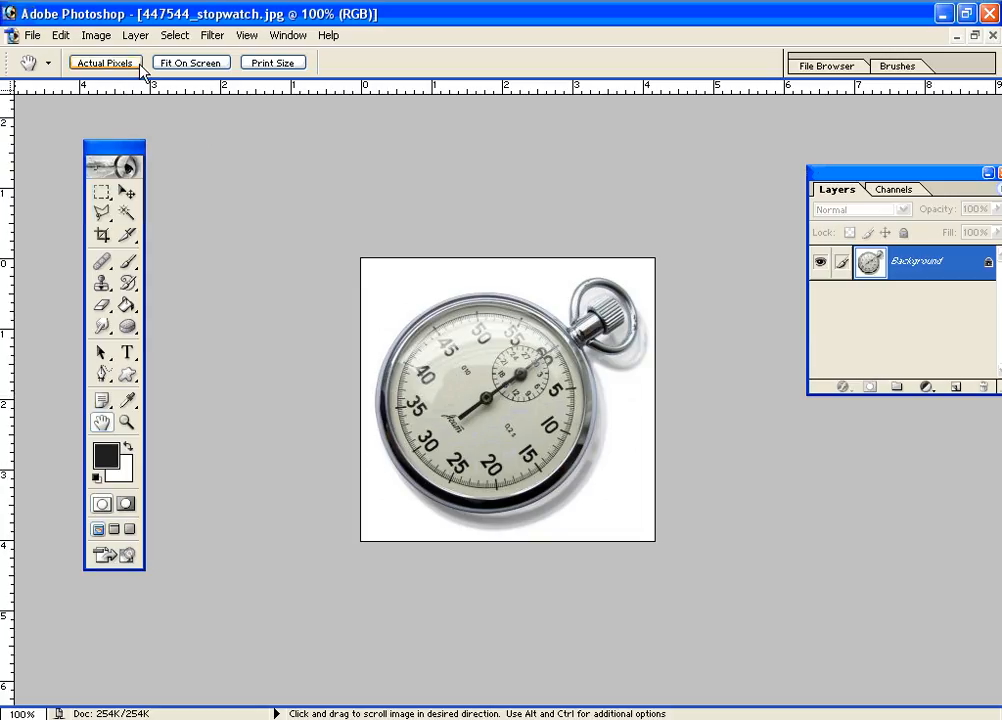
- Try a tall rectangular marquee selection over the middle of the stopwatch face, and deselect it
click(102, 193)
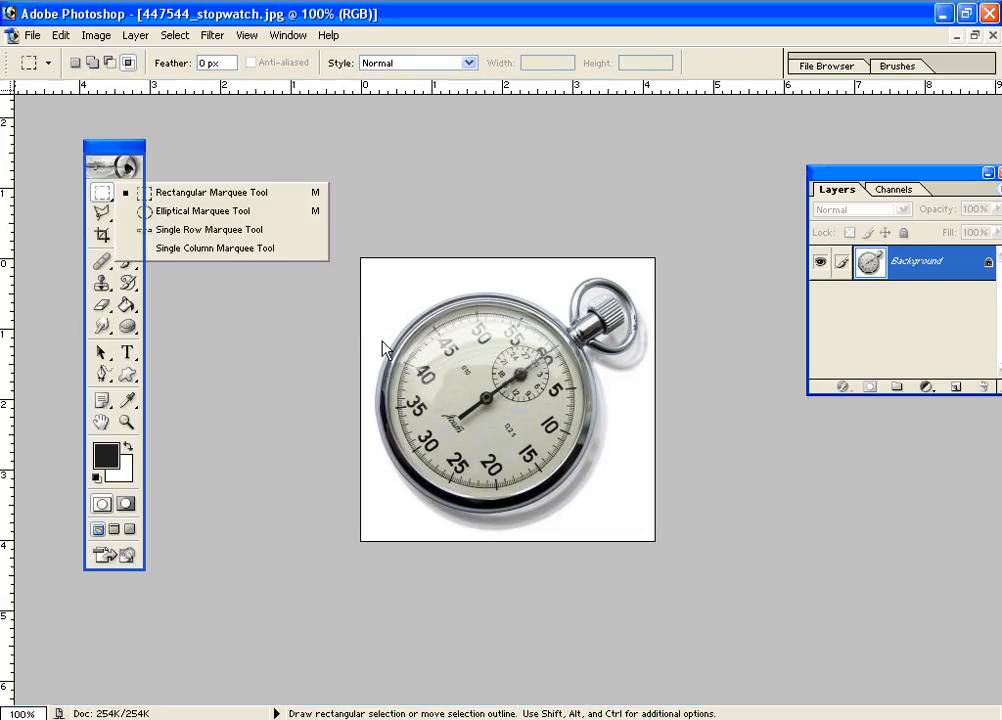
click(165, 193)
drag(430, 297, 540, 505)
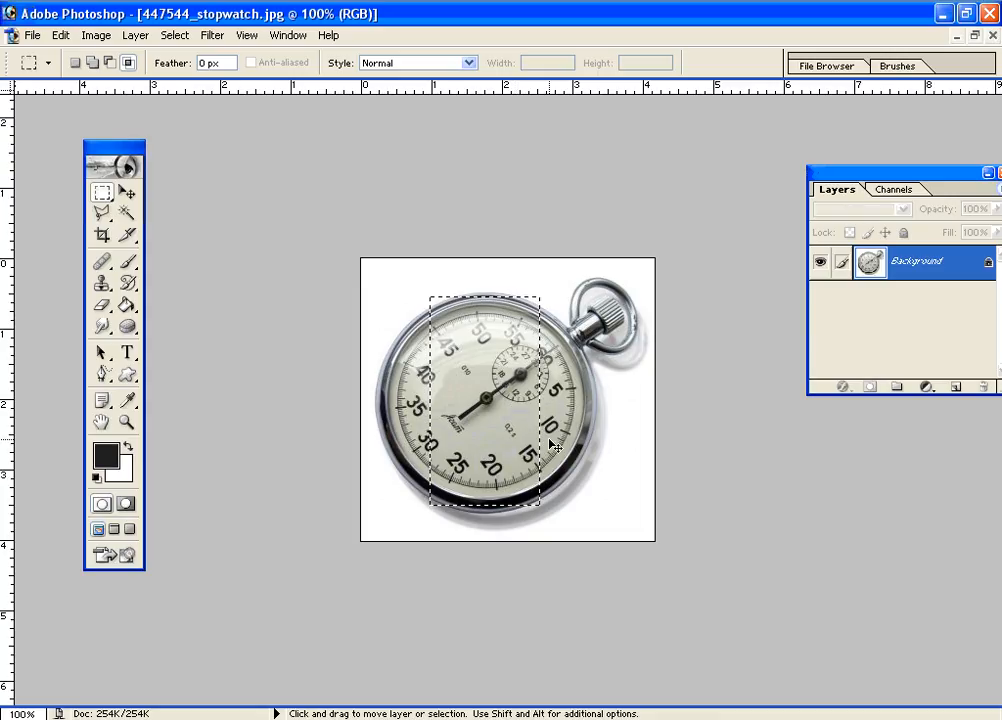
key(ctrl+d)
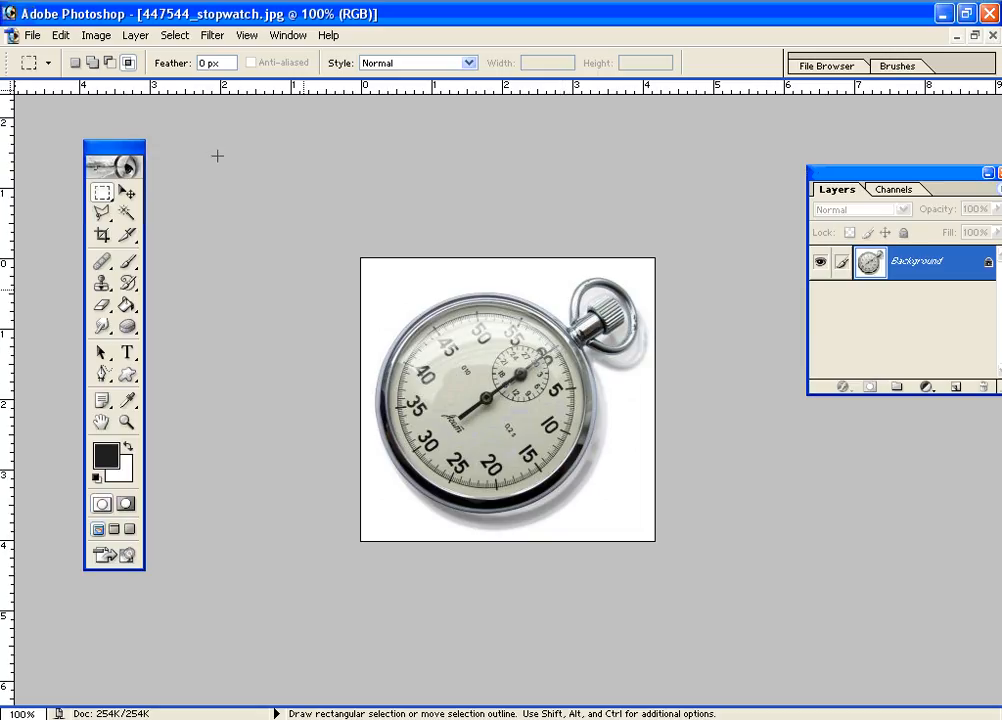
click(212, 36)
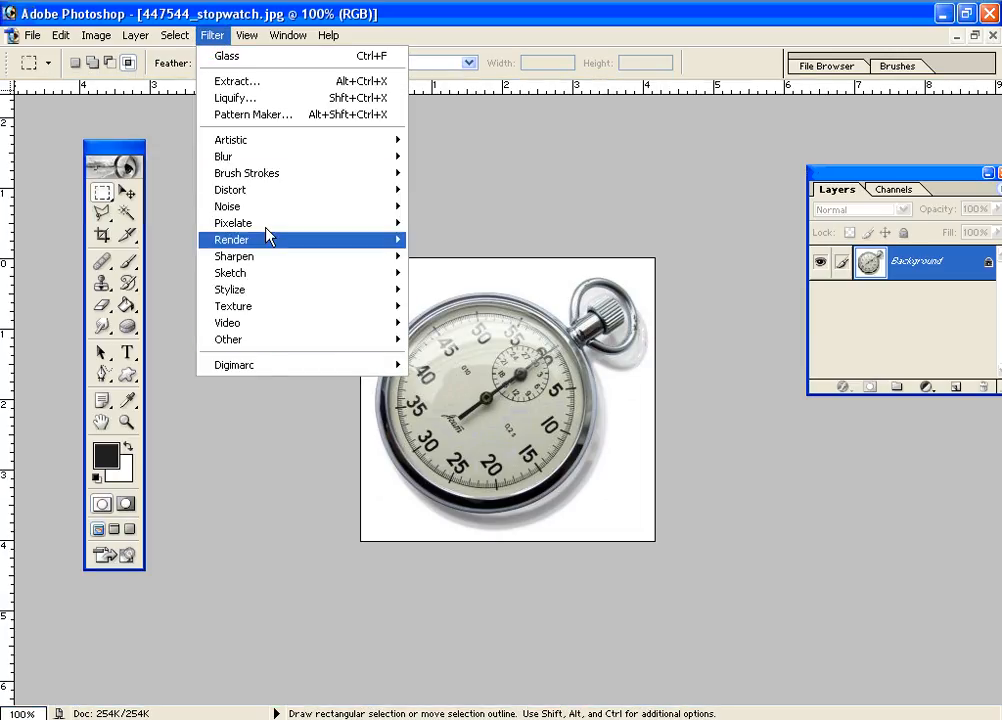
click(258, 150)
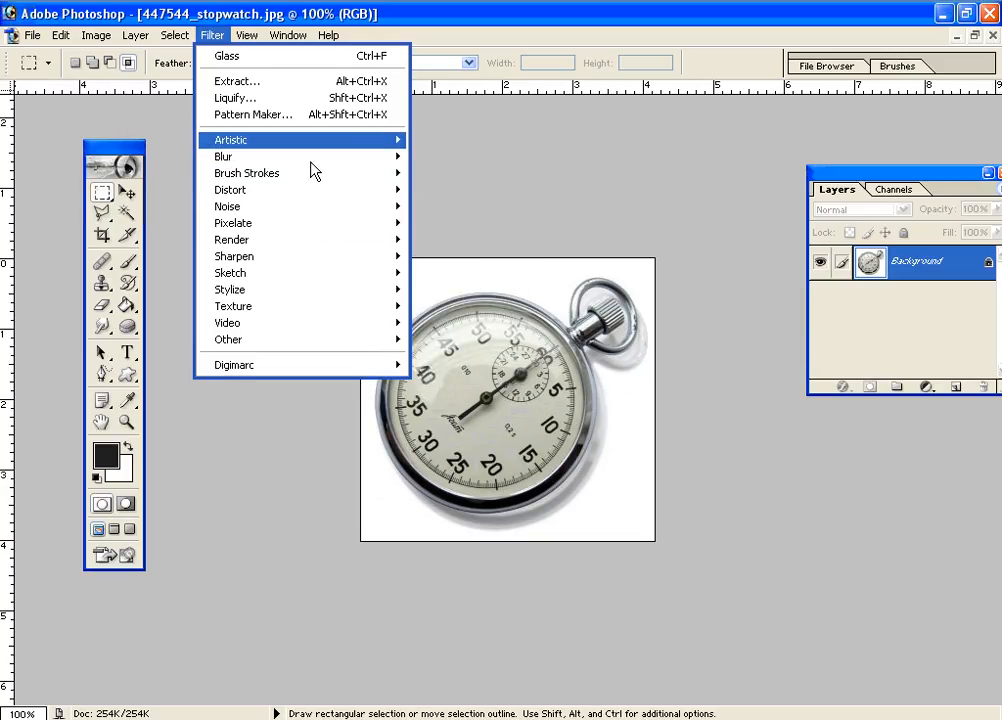
mouse_move(307, 203)
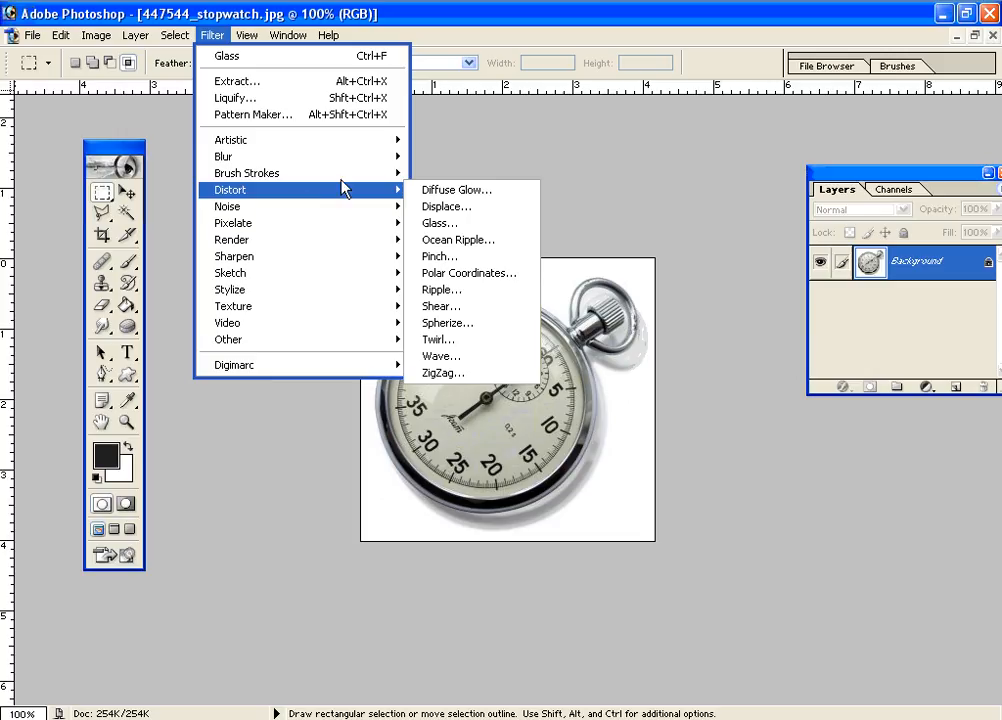
click(465, 139)
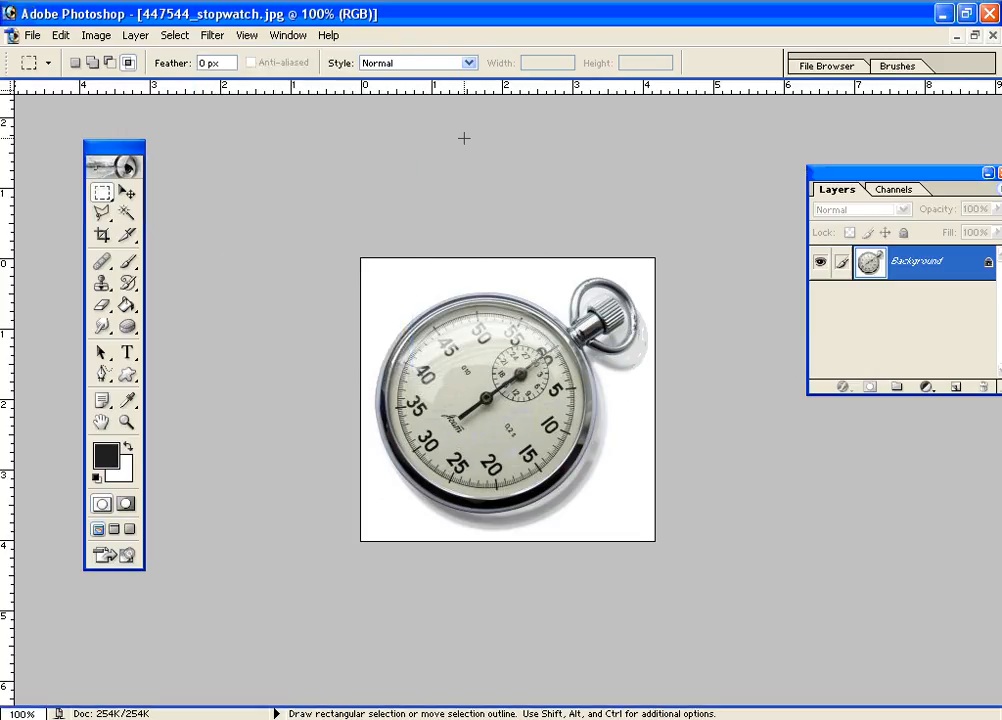
- Try the Glass filter on the whole stopwatch image with Distortion 2, Smoothness 3 and Frosted texture, and undo it
click(218, 38)
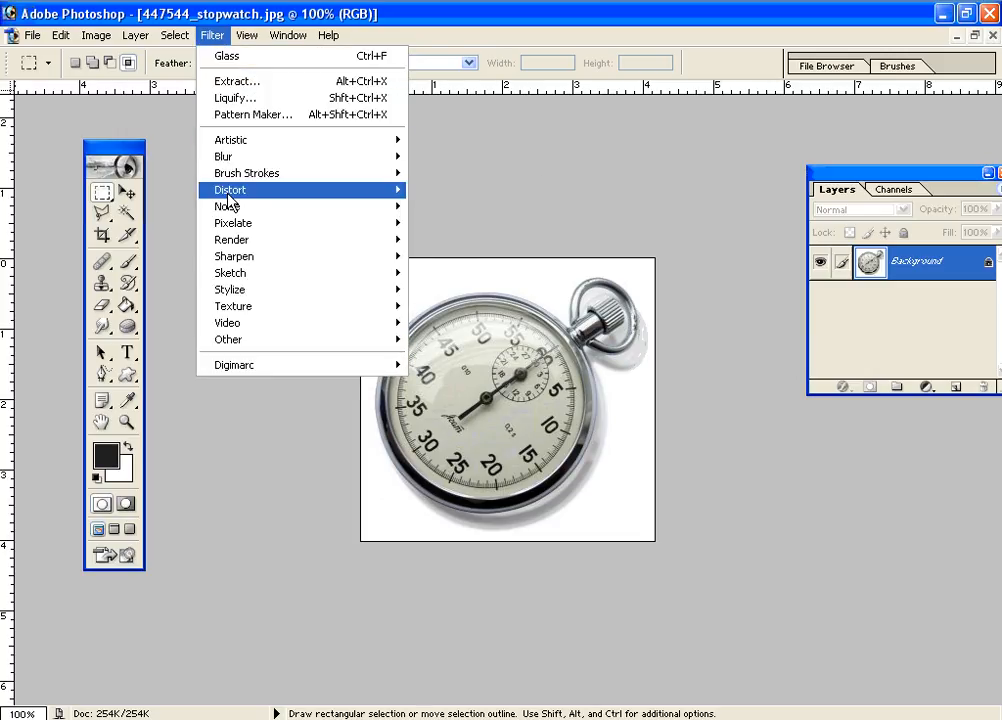
mouse_move(227, 197)
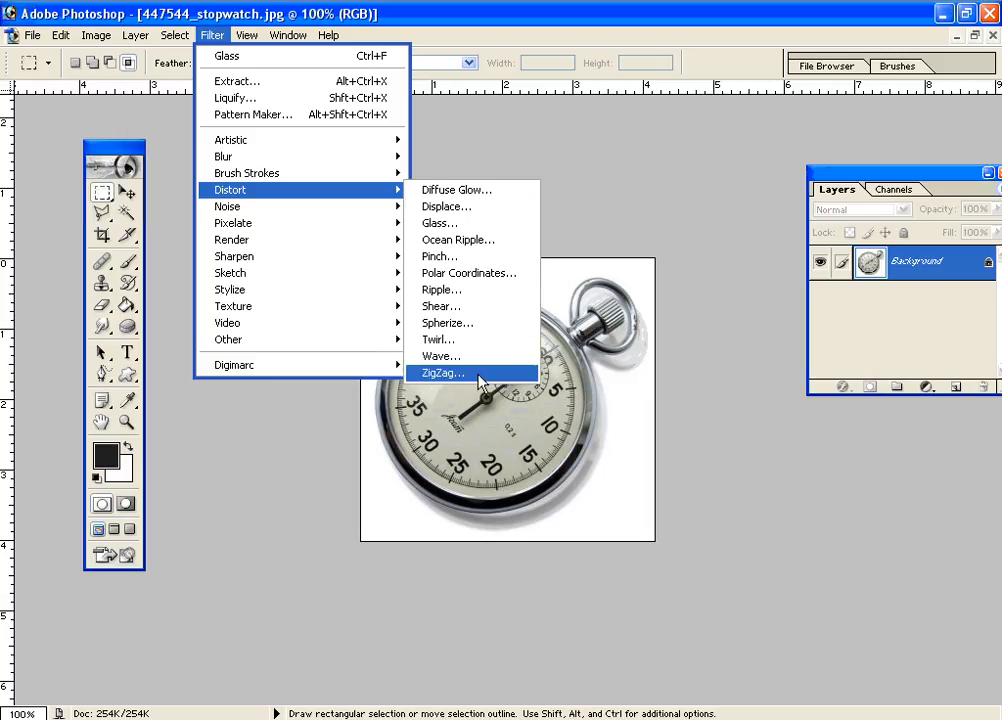
click(442, 224)
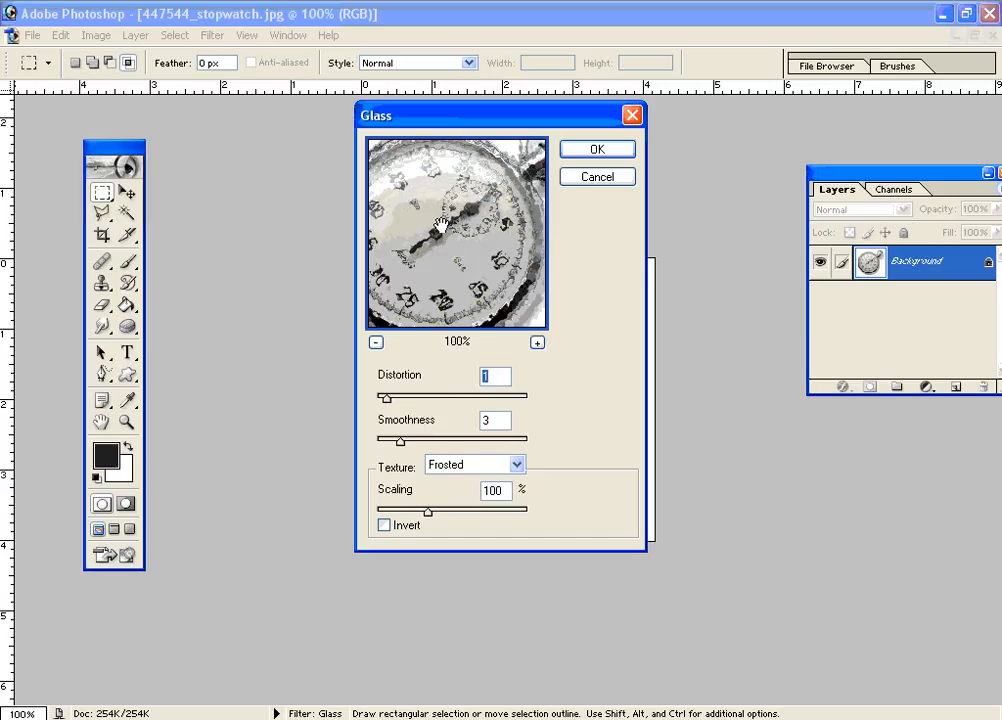
drag(461, 122, 588, 158)
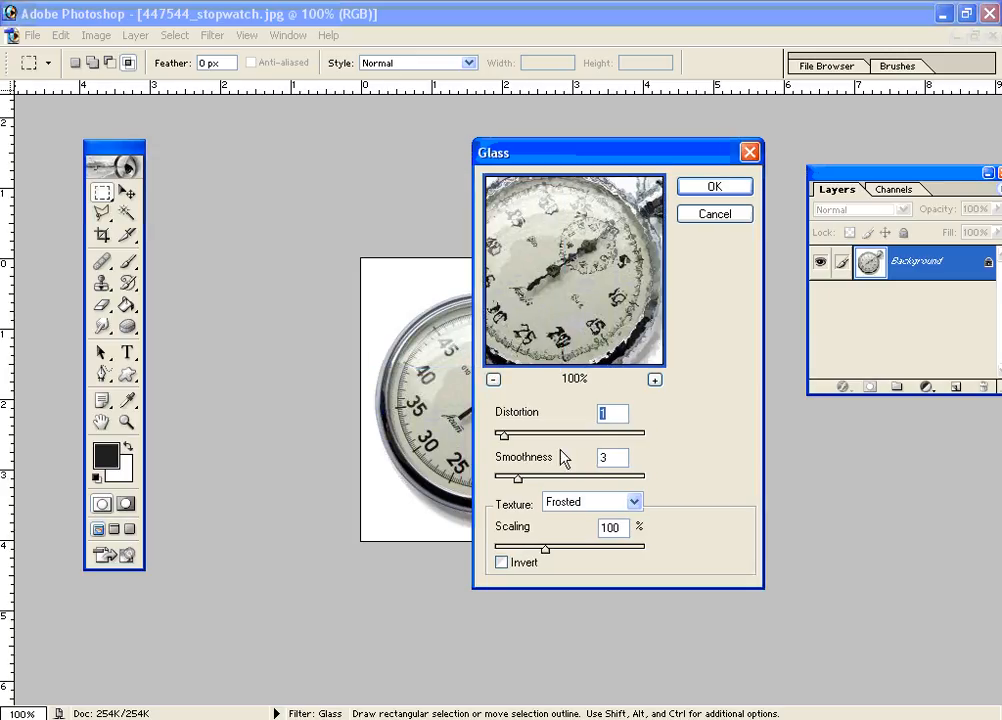
drag(632, 166, 728, 272)
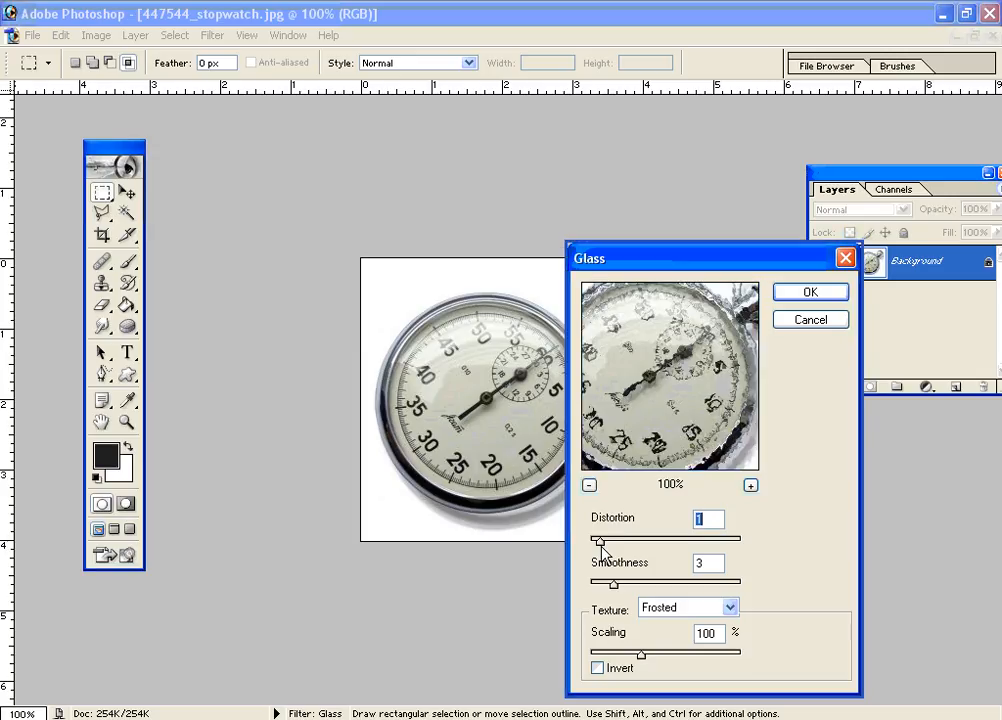
drag(602, 541, 630, 545)
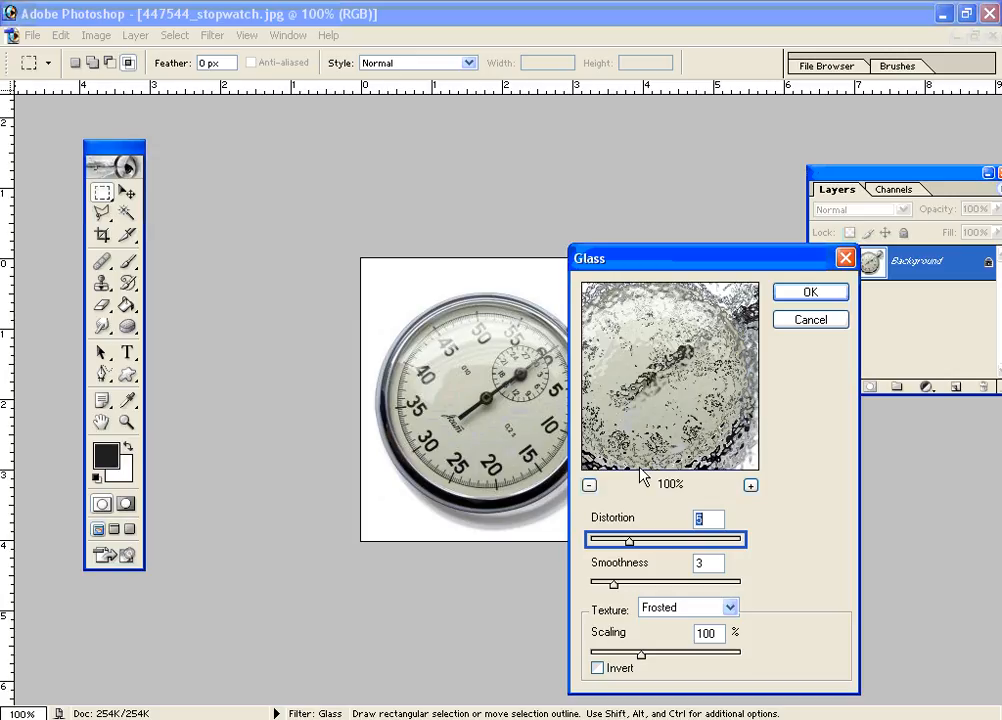
drag(628, 544, 667, 585)
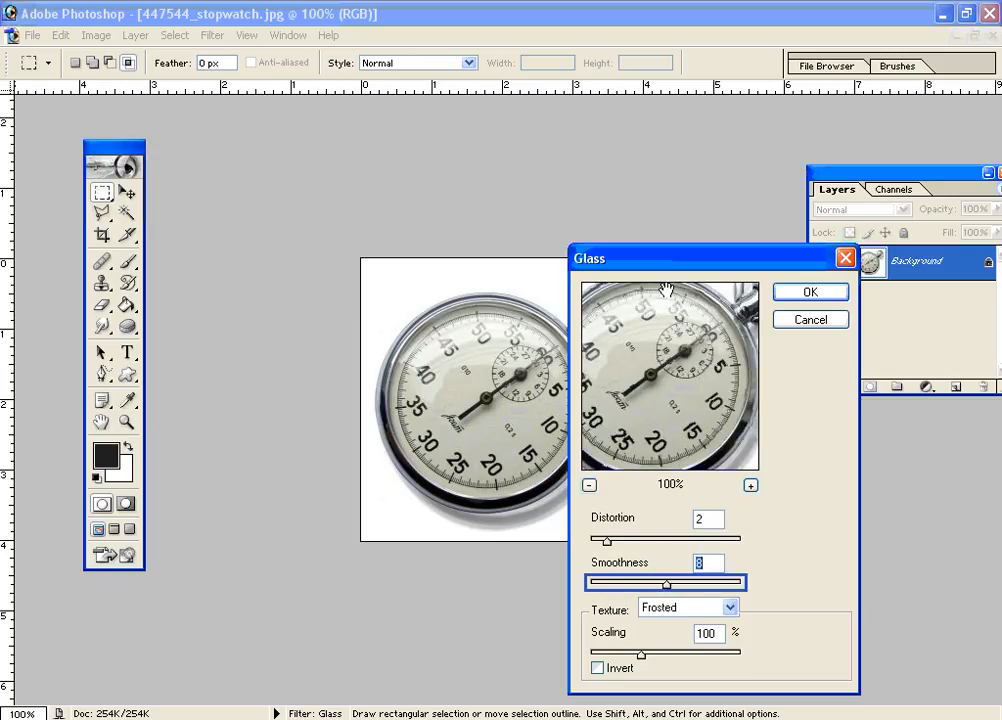
drag(669, 587, 613, 586)
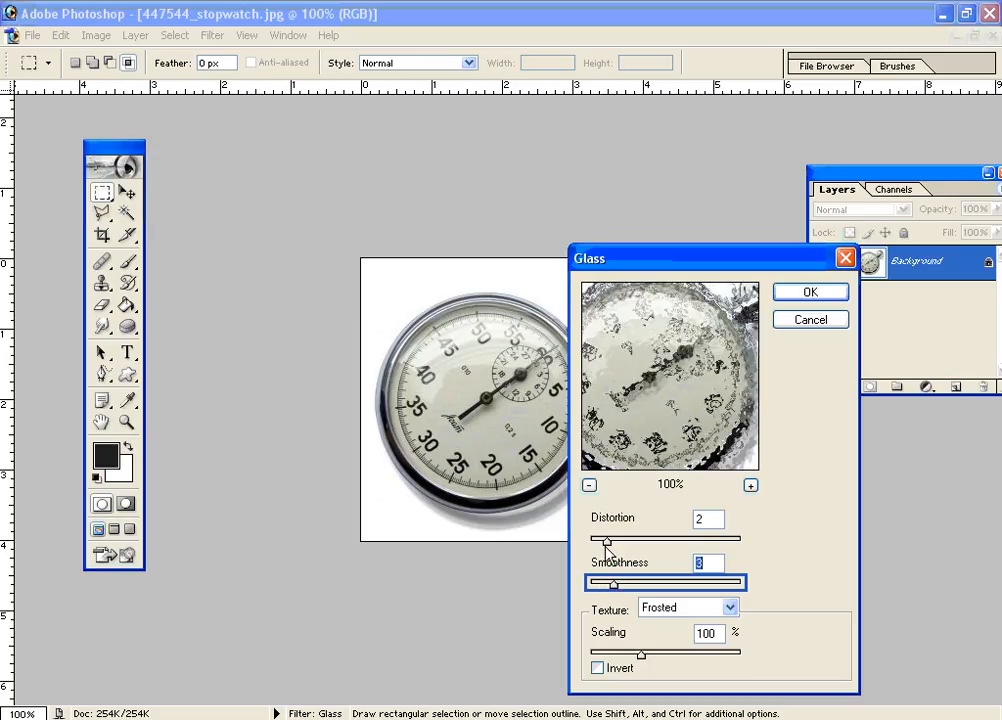
mouse_move(607, 541)
mouse_down()
mouse_move(615, 542)
mouse_move(597, 539)
mouse_move(607, 539)
mouse_up()
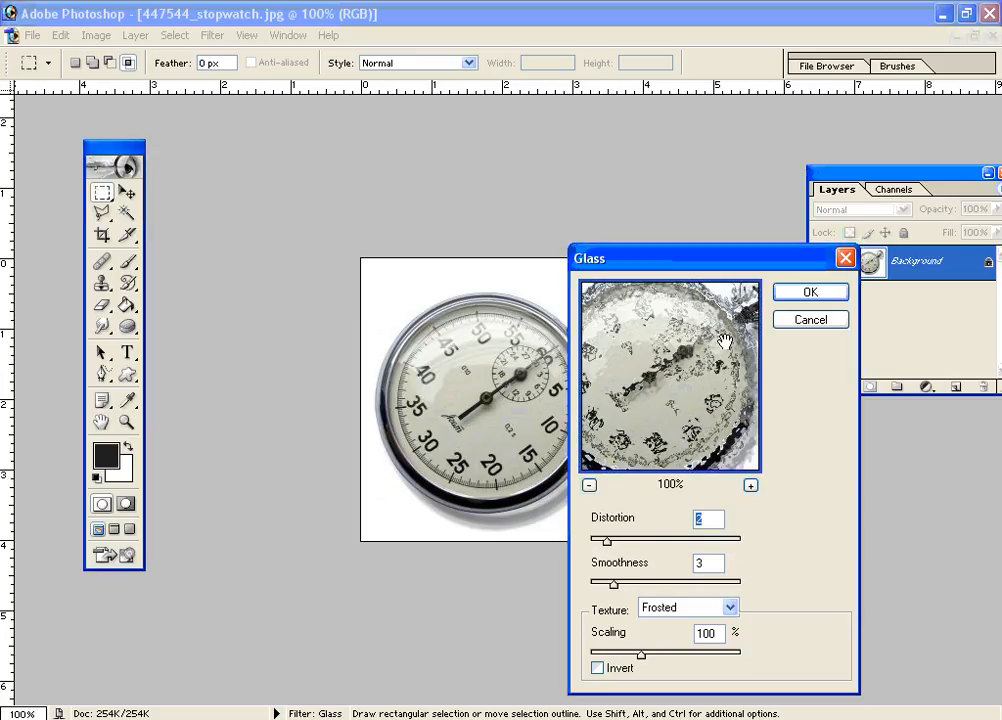
click(783, 292)
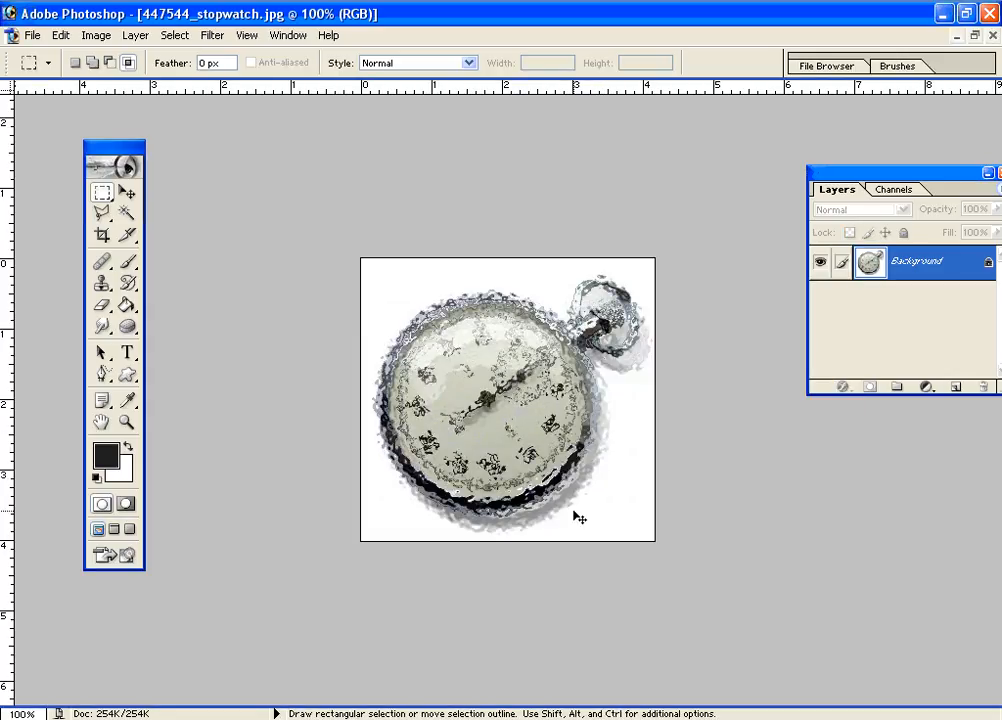
key(ctrl+z)
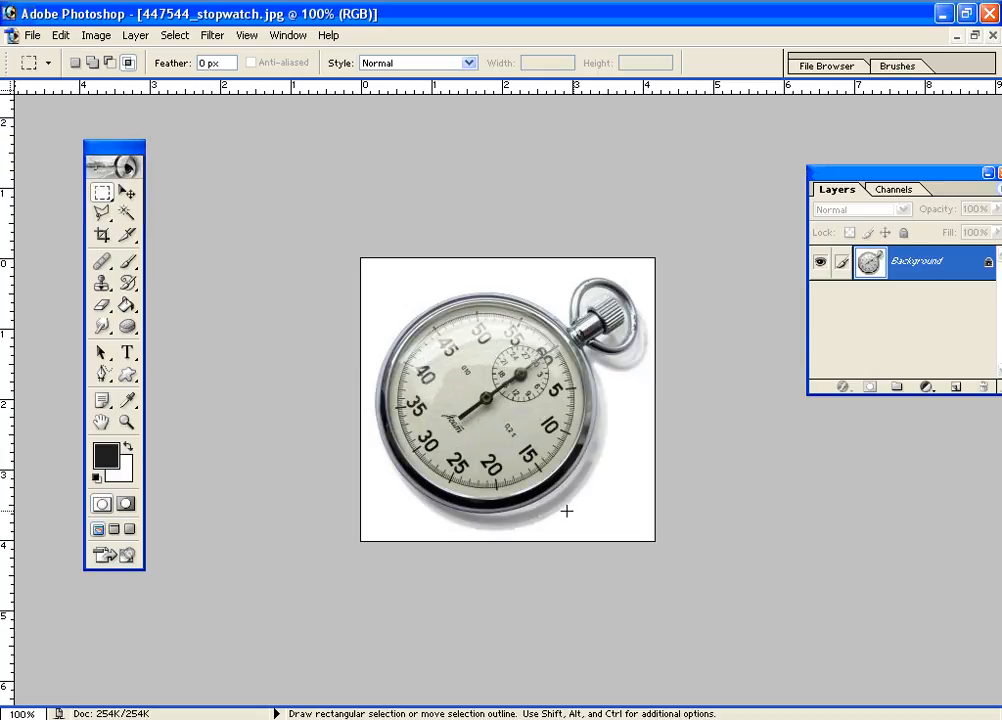
- Try the Chalk & Charcoal filter on the stopwatch image with Charcoal Area 2 and Chalk Area 16, and undo it
click(211, 37)
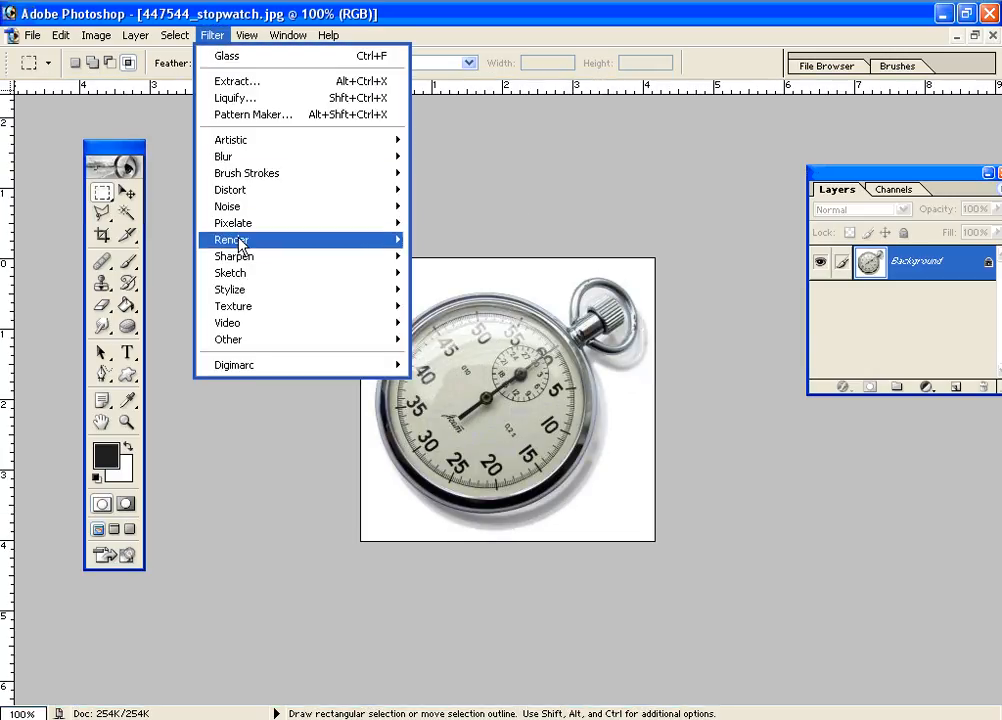
mouse_move(255, 281)
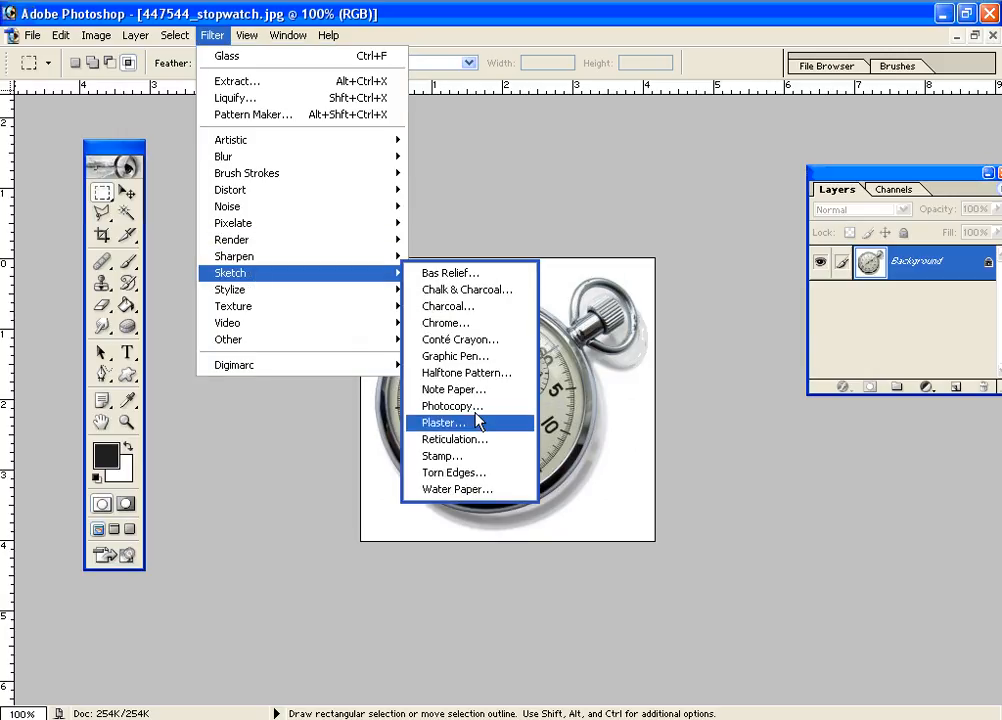
click(452, 289)
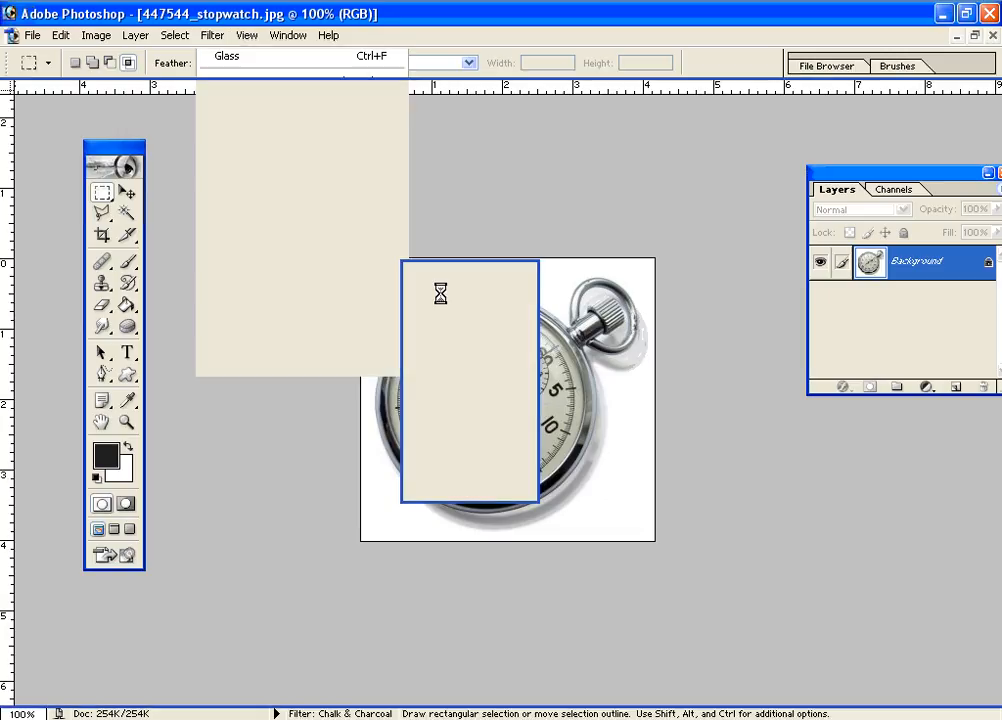
mouse_move(441, 248)
mouse_down()
mouse_move(478, 287)
mouse_move(452, 257)
mouse_up()
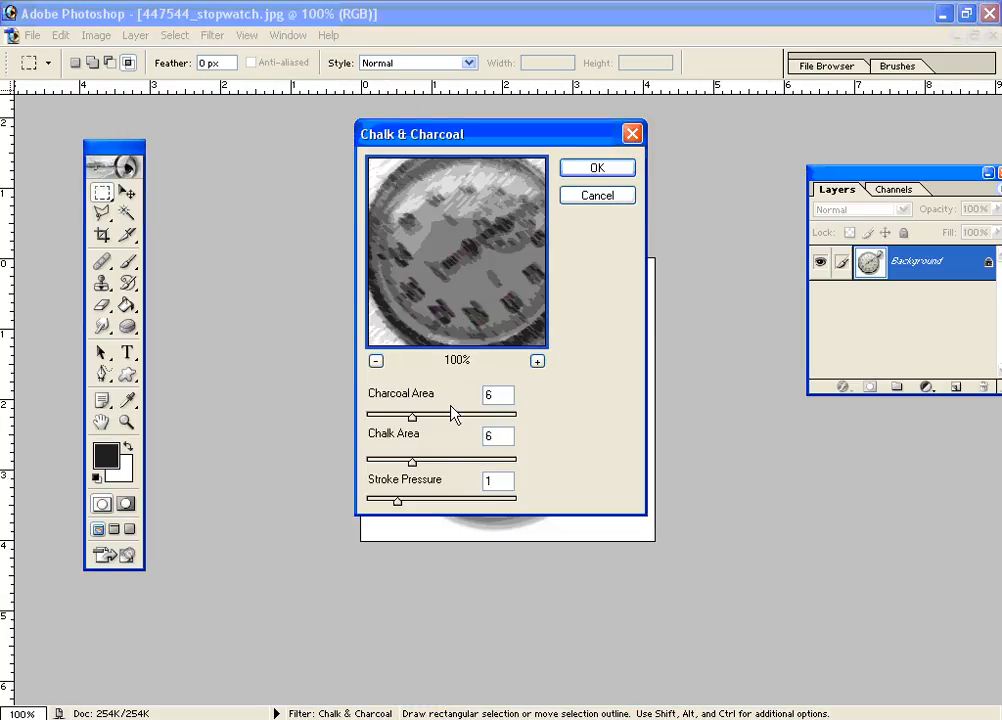
drag(412, 416, 382, 420)
drag(412, 458, 490, 473)
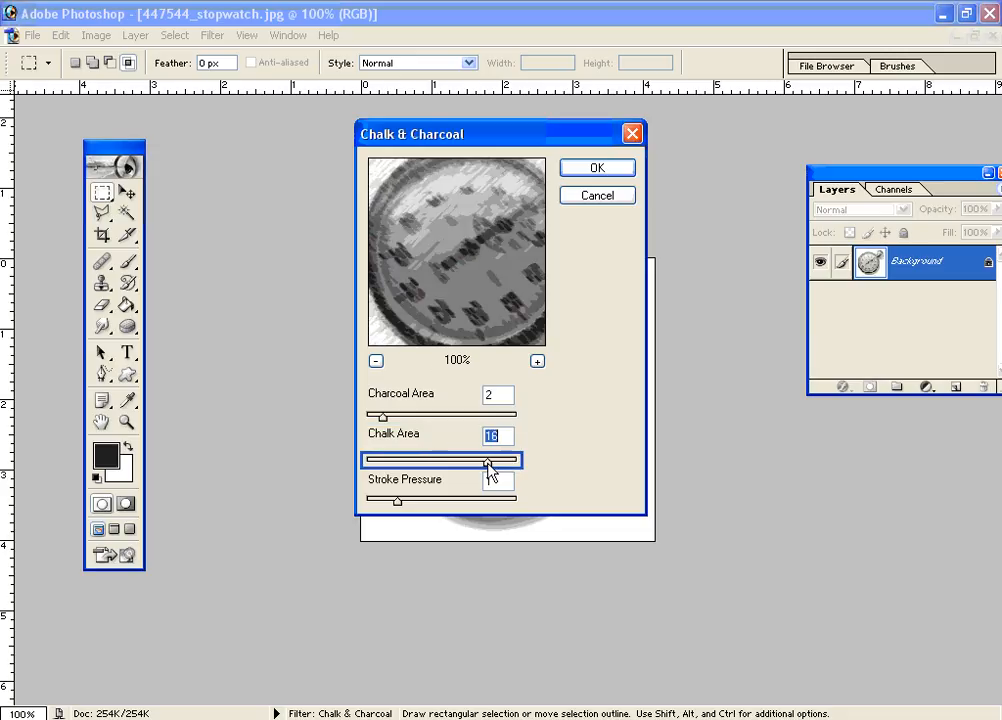
click(600, 170)
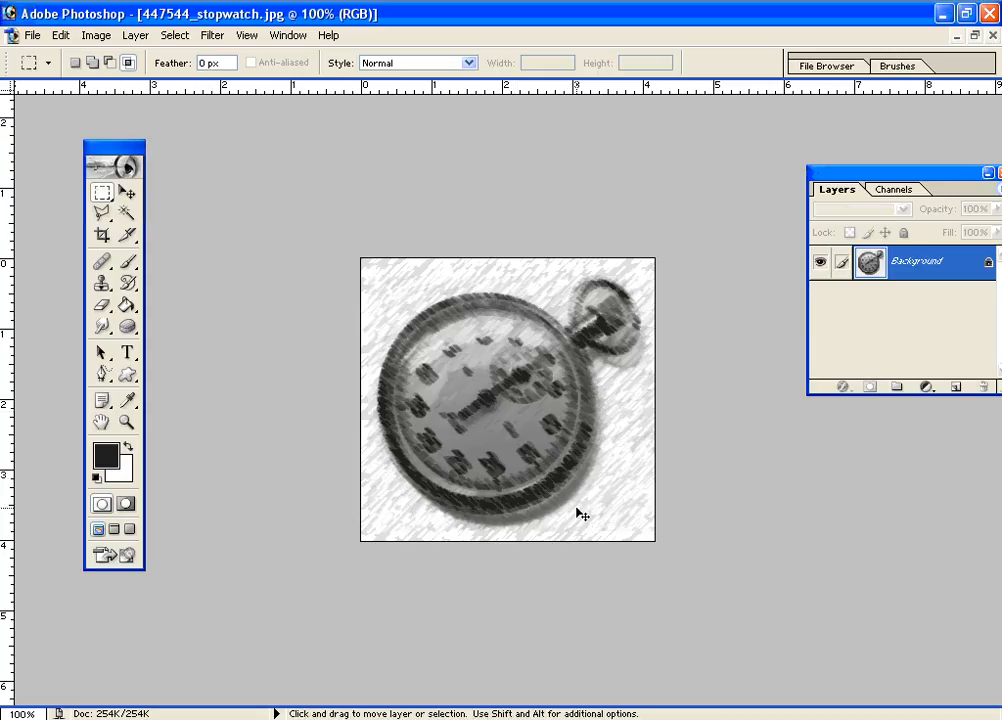
key(ctrl+z)
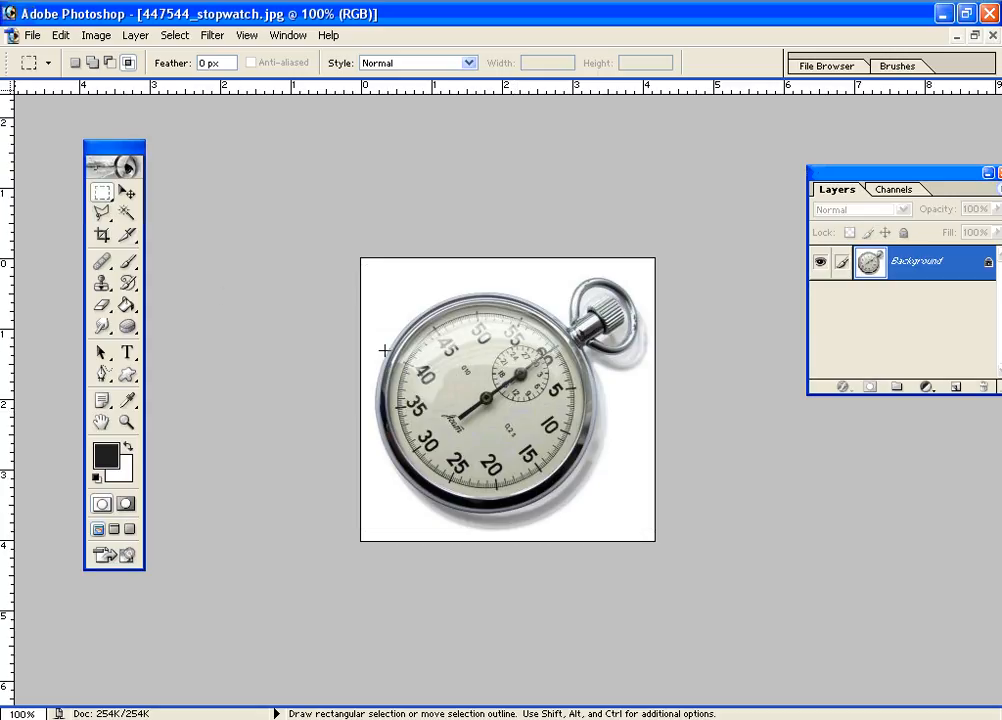
- Select a tall rectangle over the middle of the stopwatch and apply the Glass filter to it with Distortion 6
drag(445, 278, 549, 525)
key(ctrl+f)
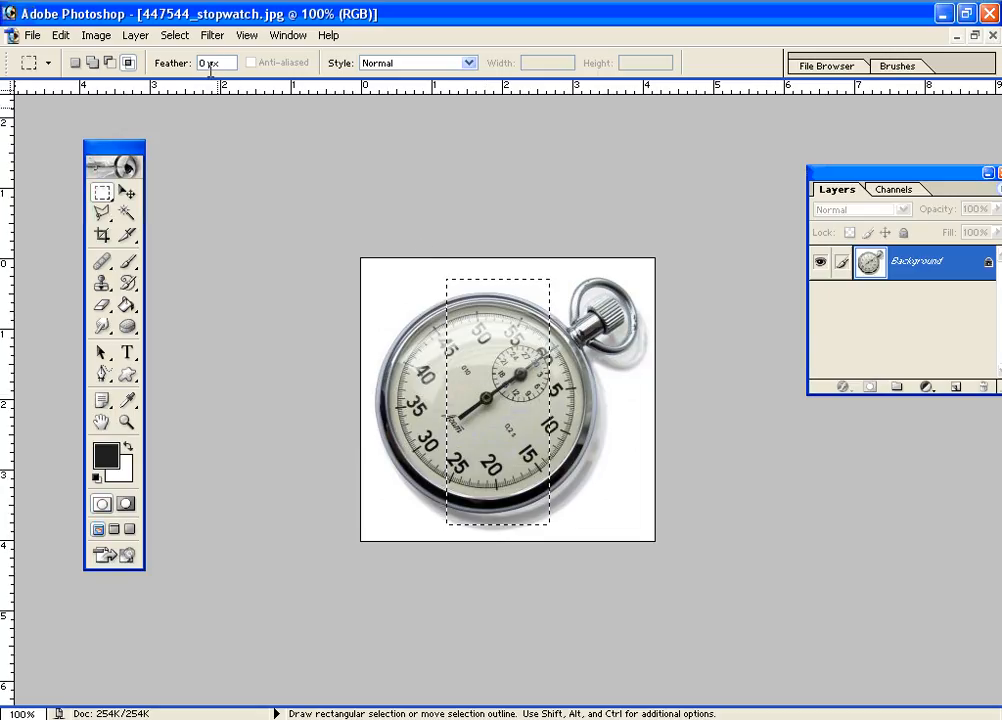
click(212, 35)
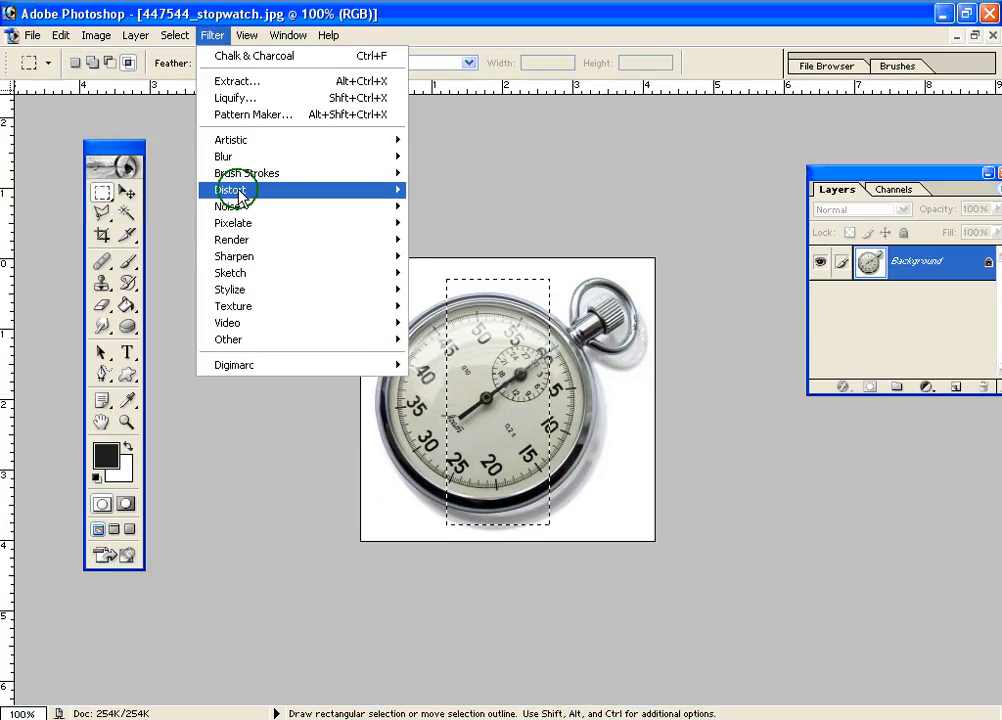
mouse_move(378, 191)
click(458, 221)
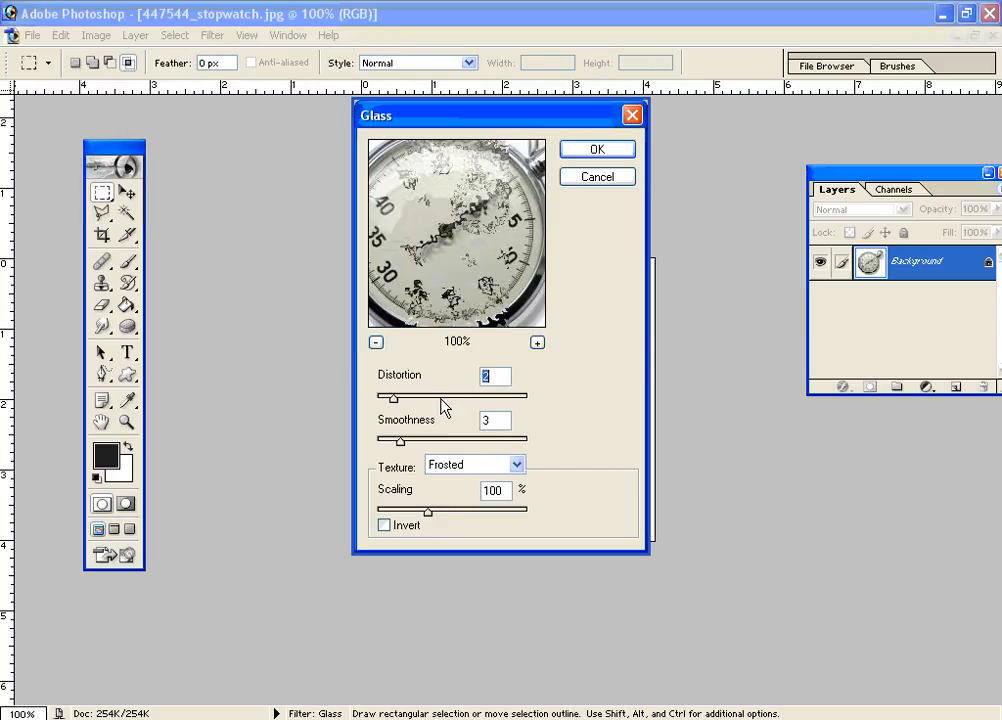
drag(393, 399, 423, 401)
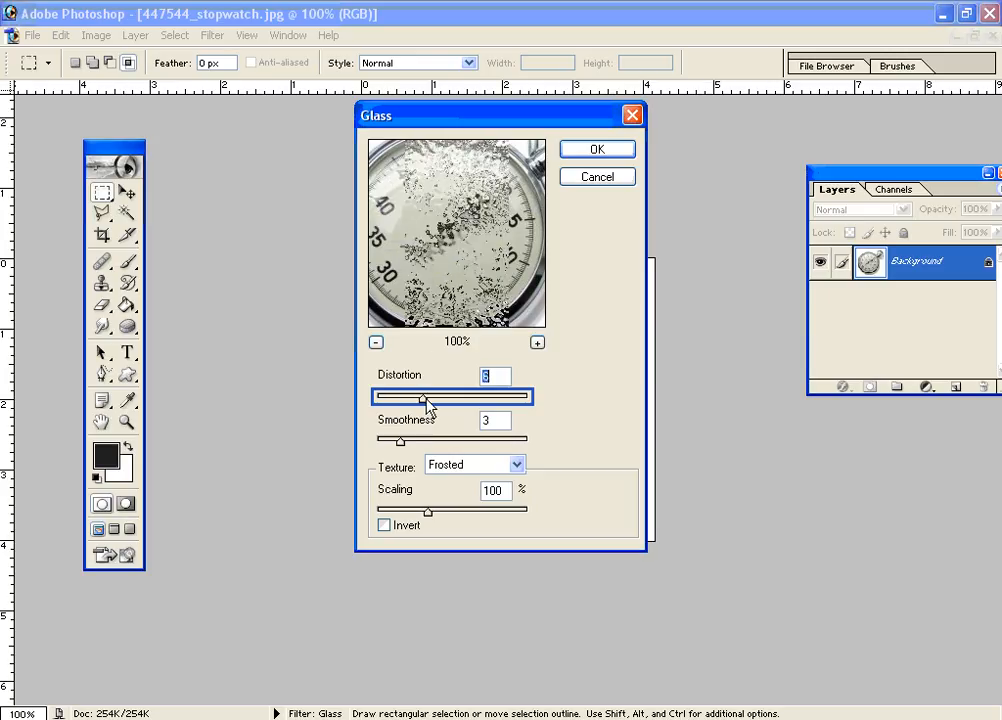
click(578, 151)
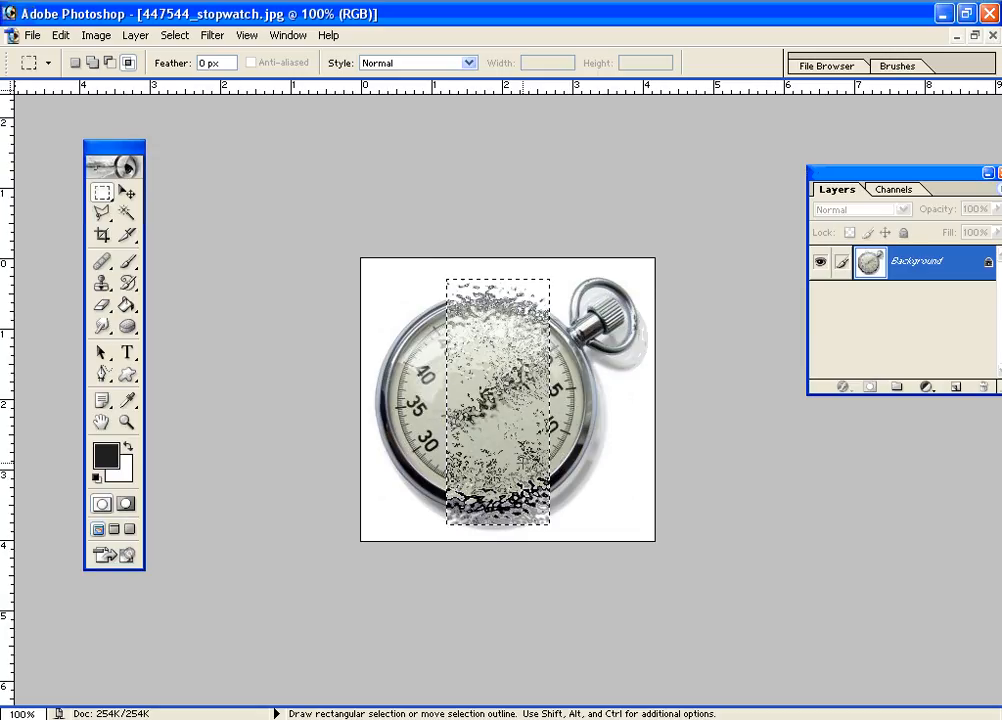
- Deselect and reselect the rectangle, undo the Glass filter on it, and clear the selection
key(ctrl+d)
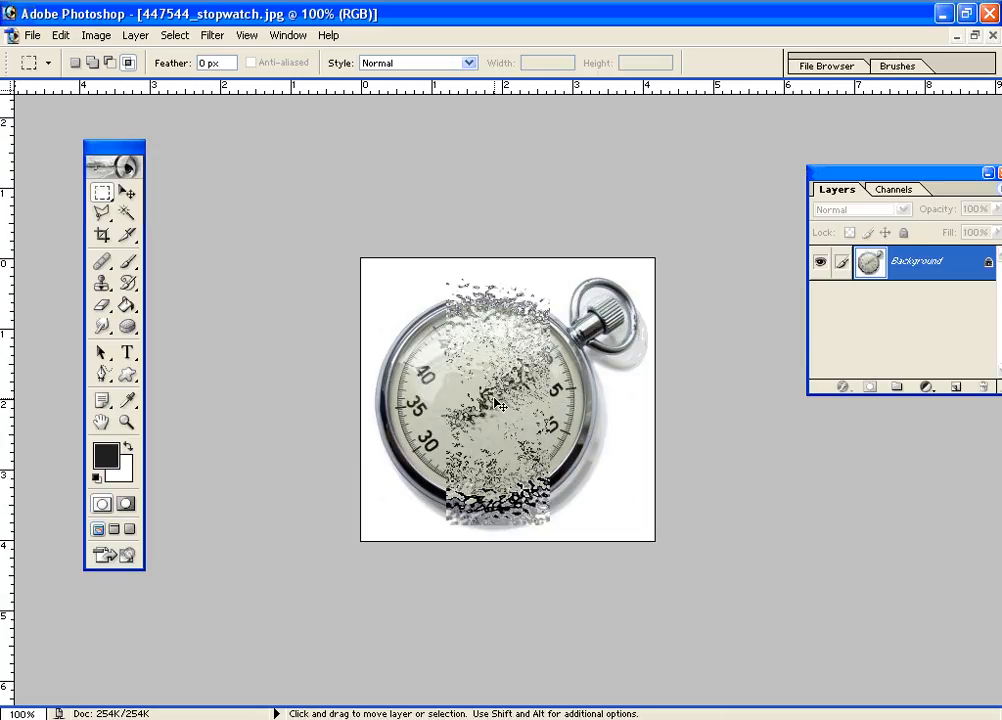
key(ctrl+shift+d)
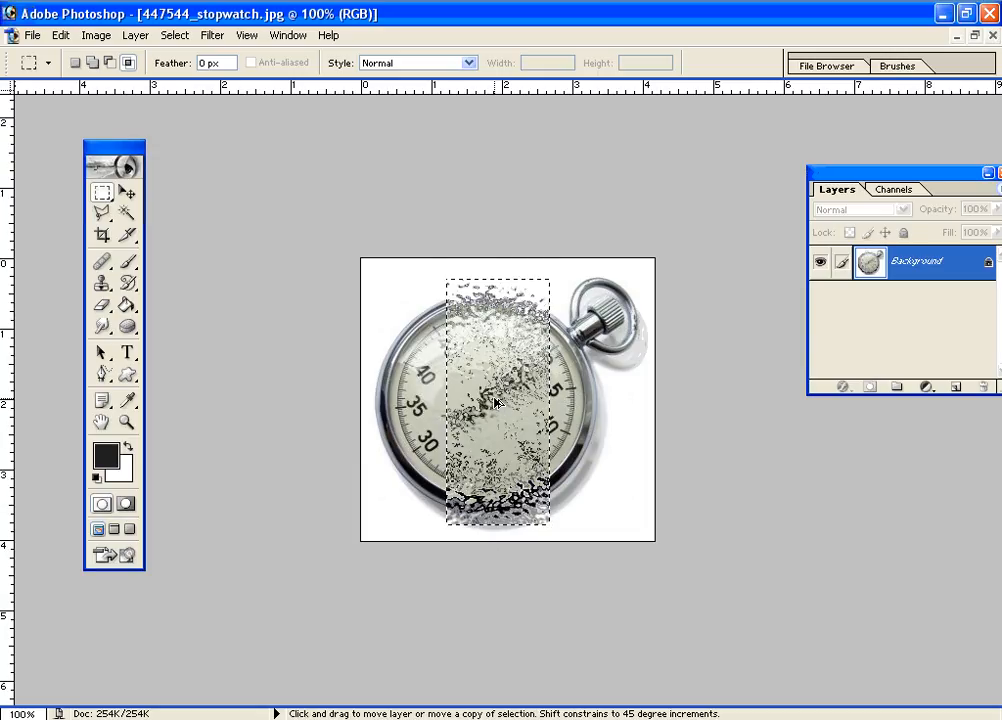
key(ctrl+alt+z)
key(ctrl+d)
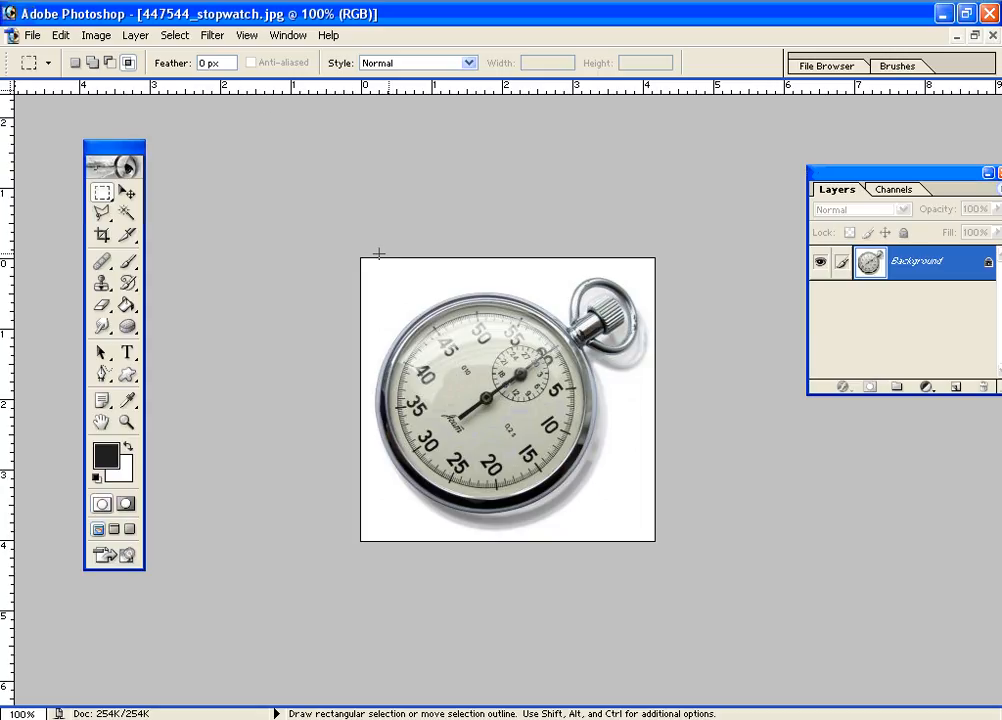
click(212, 35)
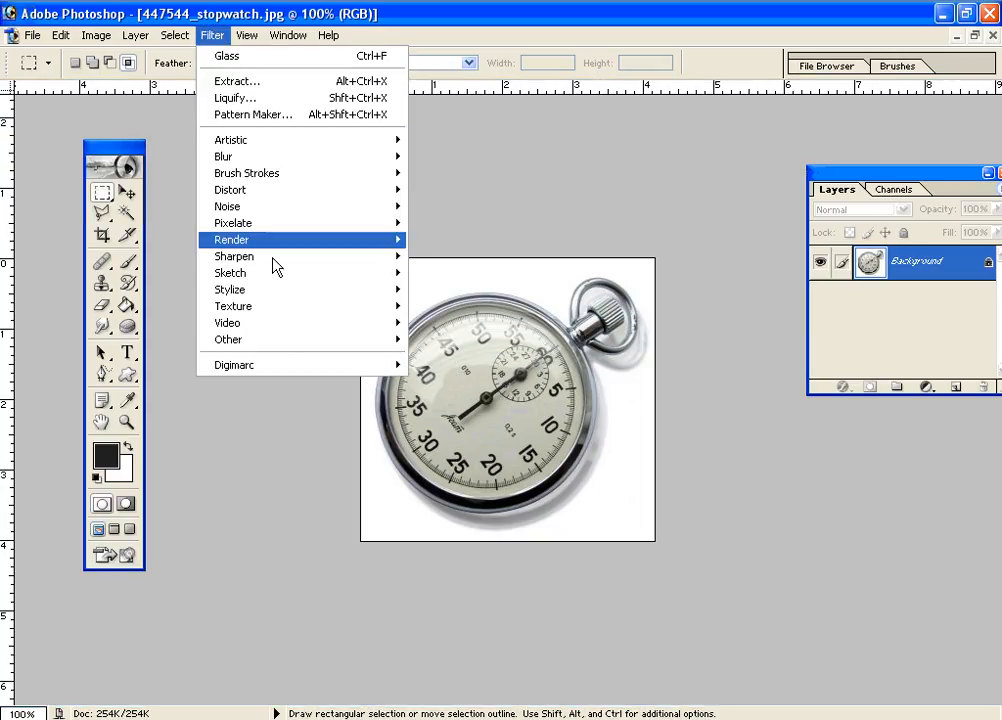
click(478, 74)
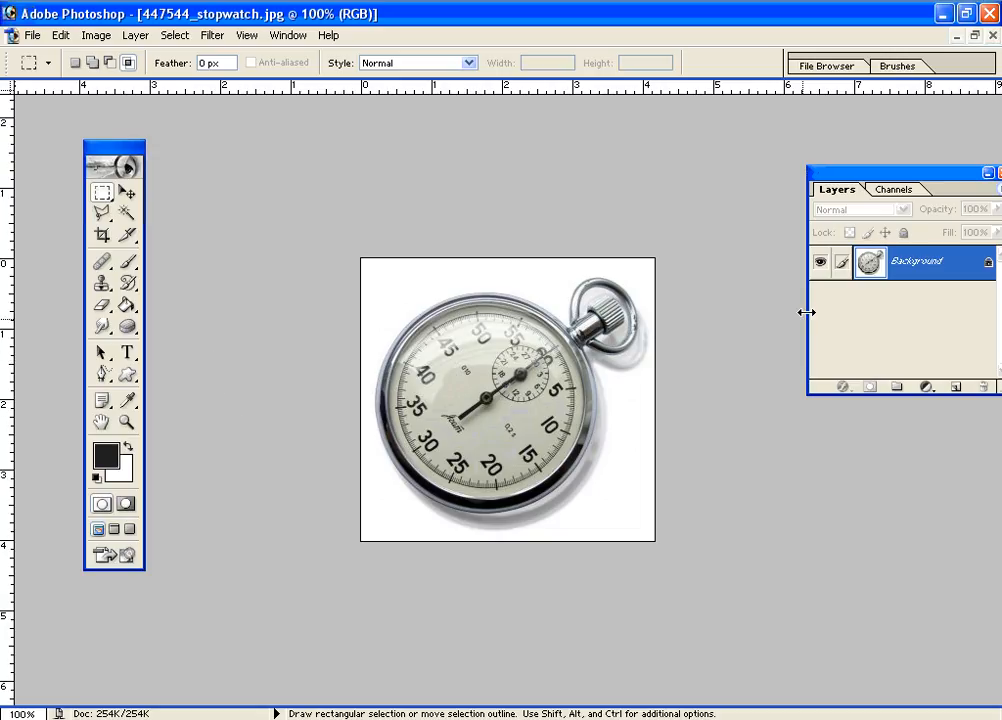
- Bring the Layers palette fully into view and add a new empty layer above the Background
drag(899, 174, 840, 177)
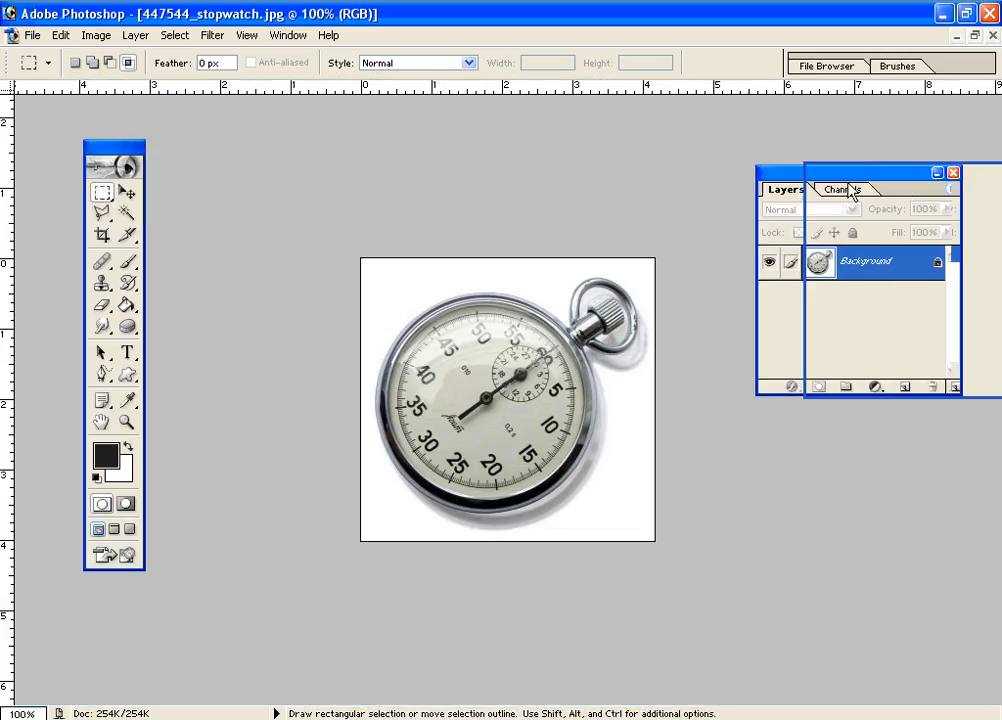
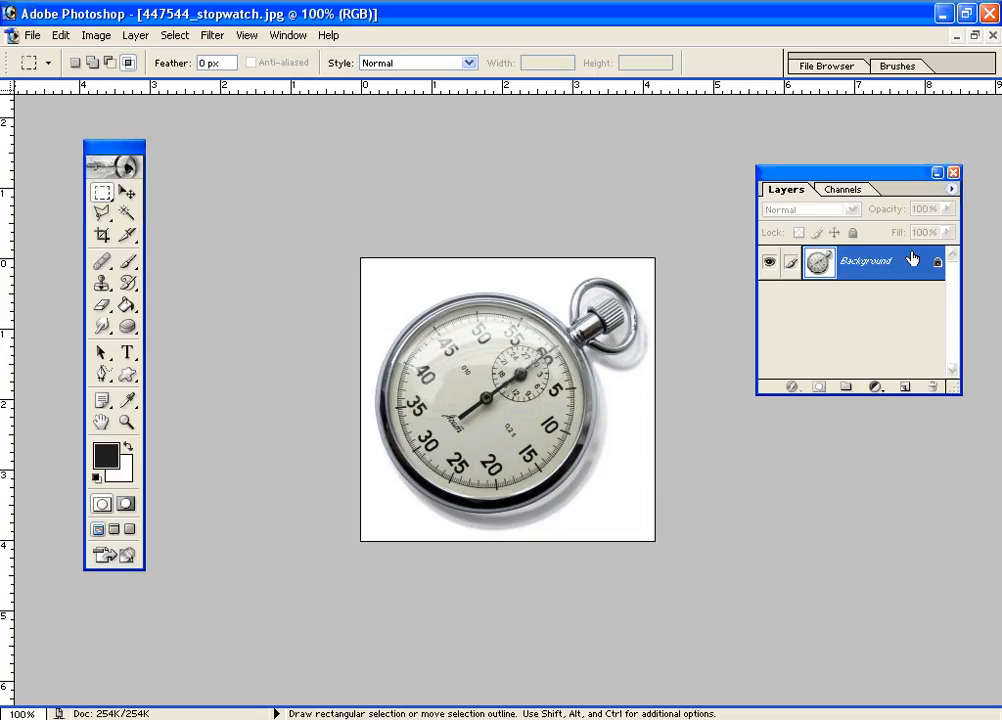
click(904, 387)
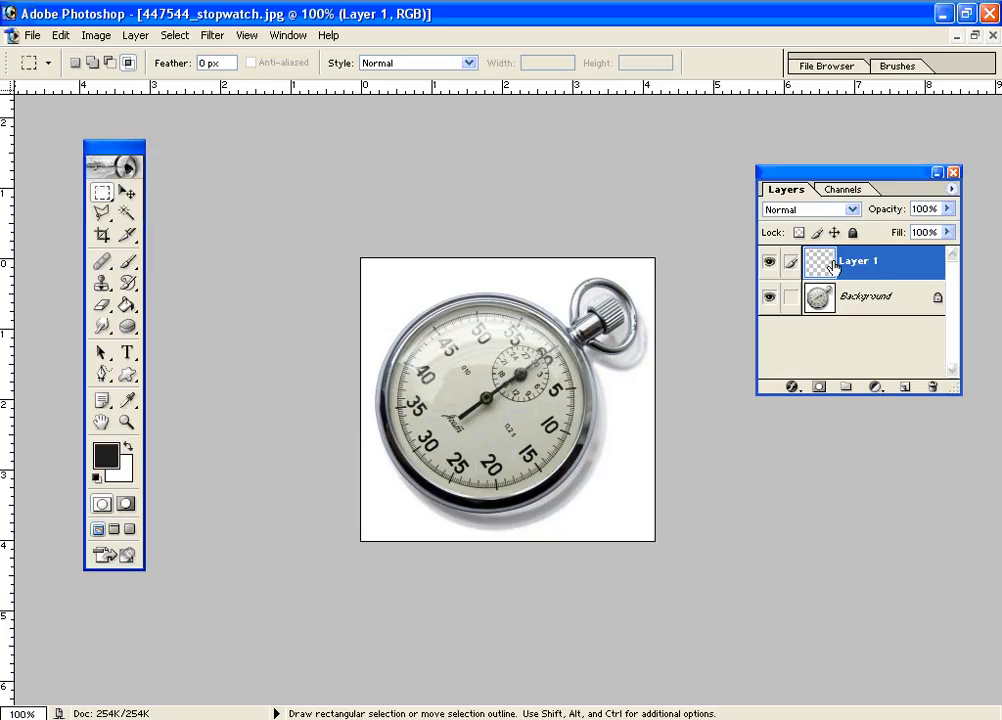
- Set the foreground colour to pink, try a custom puzzle-piece shape on Layer 1 at 47% opacity, and undo it
click(127, 374)
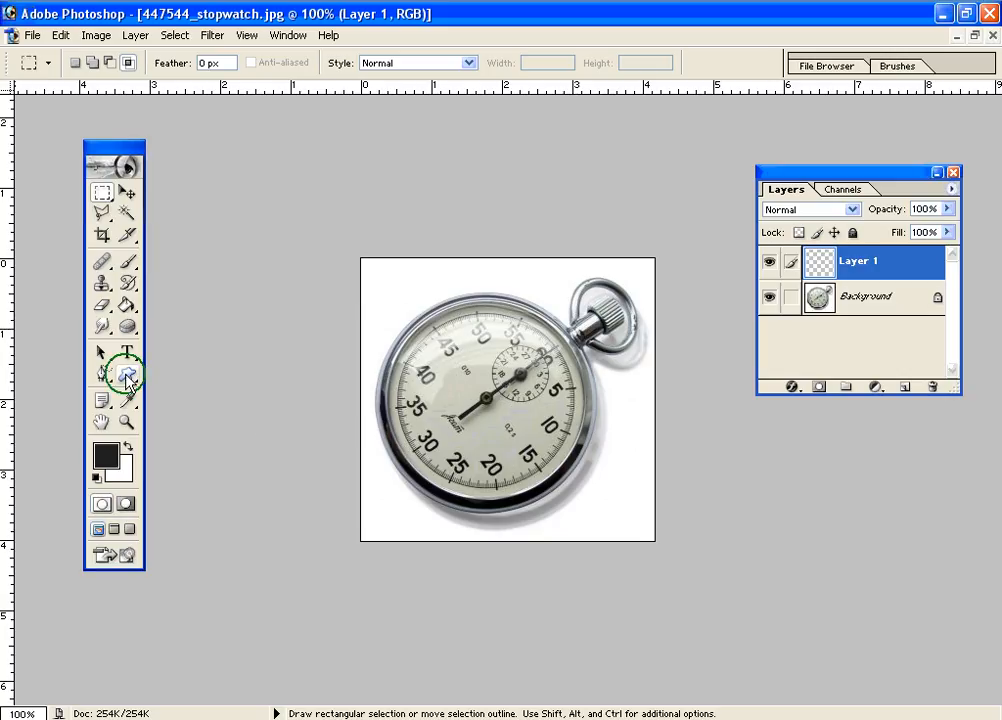
click(106, 456)
mouse_move(453, 346)
mouse_down()
mouse_move(420, 277)
mouse_move(465, 277)
mouse_move(443, 271)
mouse_up()
click(694, 243)
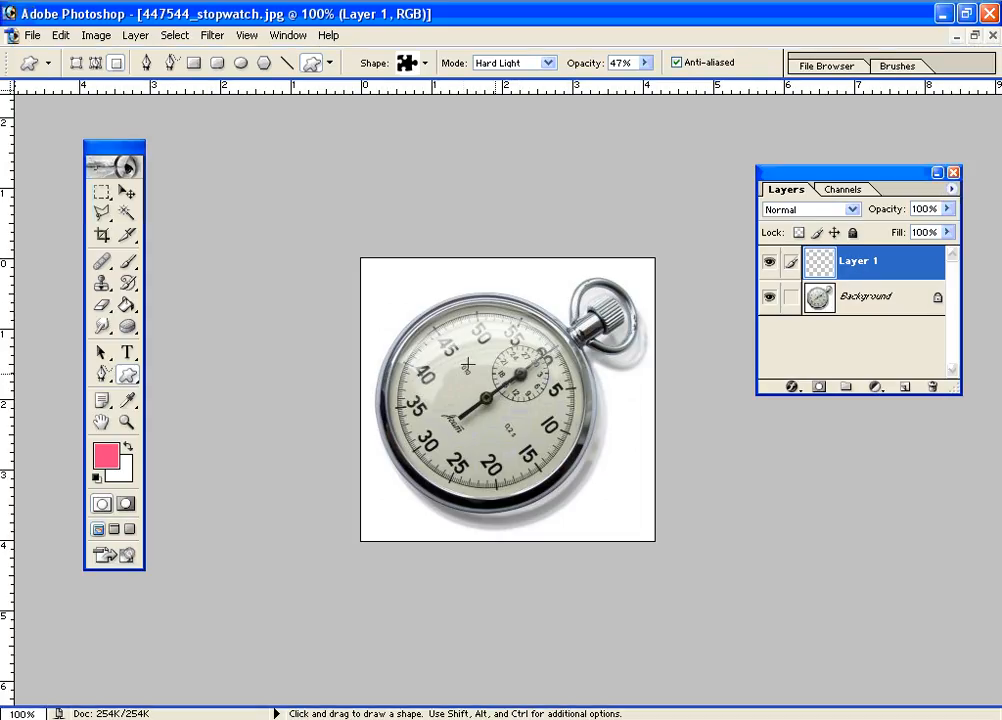
drag(458, 353, 587, 457)
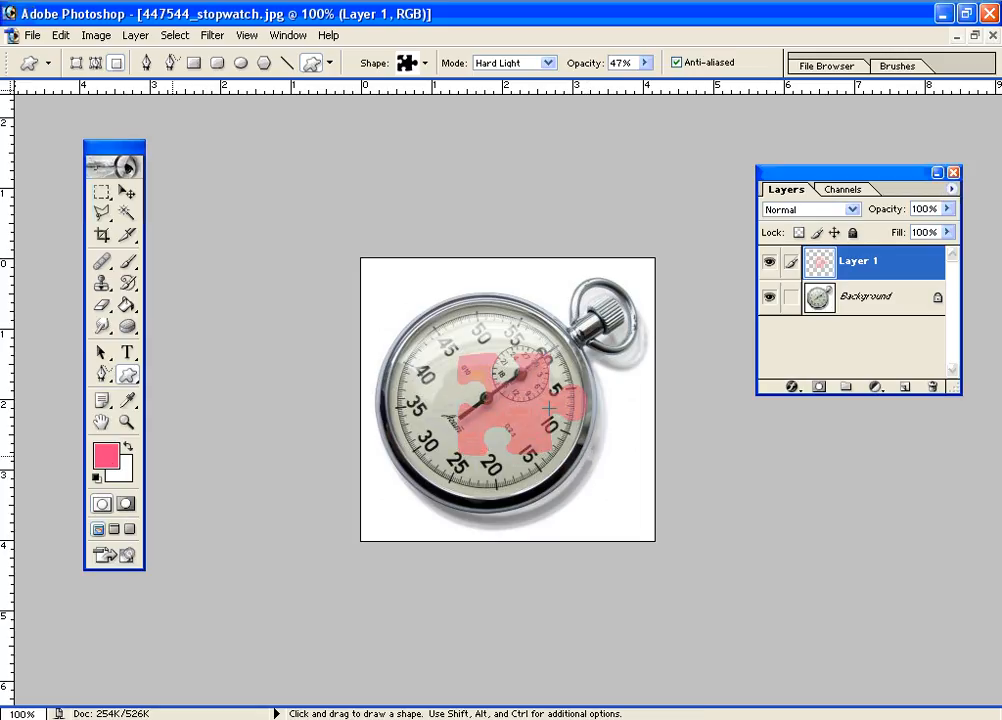
key(ctrl+z)
- Set the shape opacity to 100% and draw a pink puzzle piece over the middle of the stopwatch on Layer 1
click(646, 63)
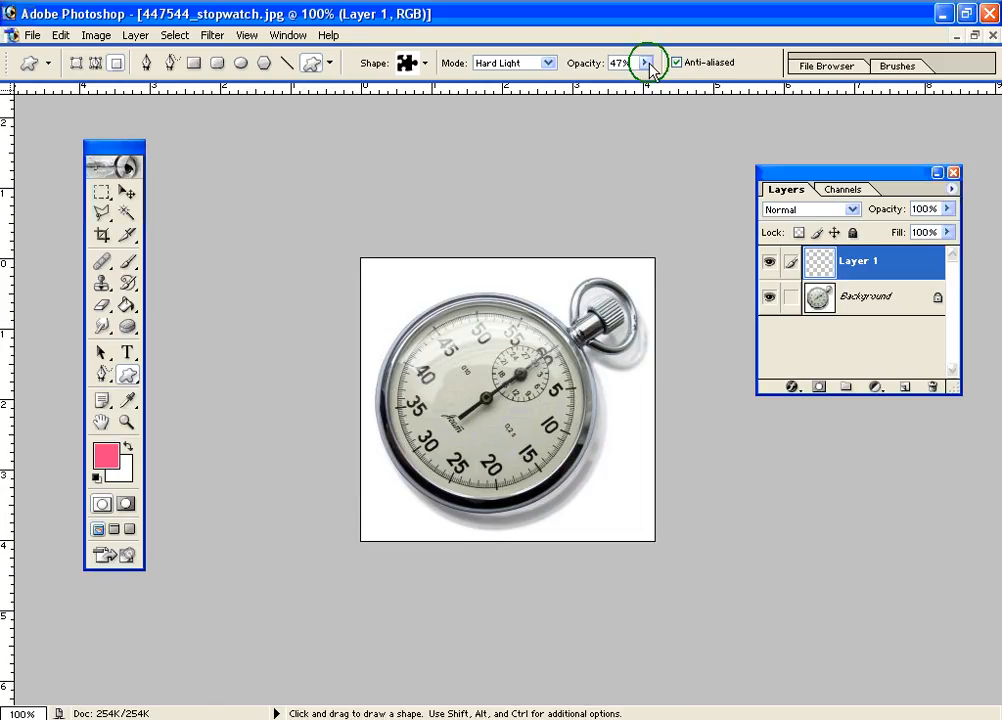
drag(698, 100, 710, 84)
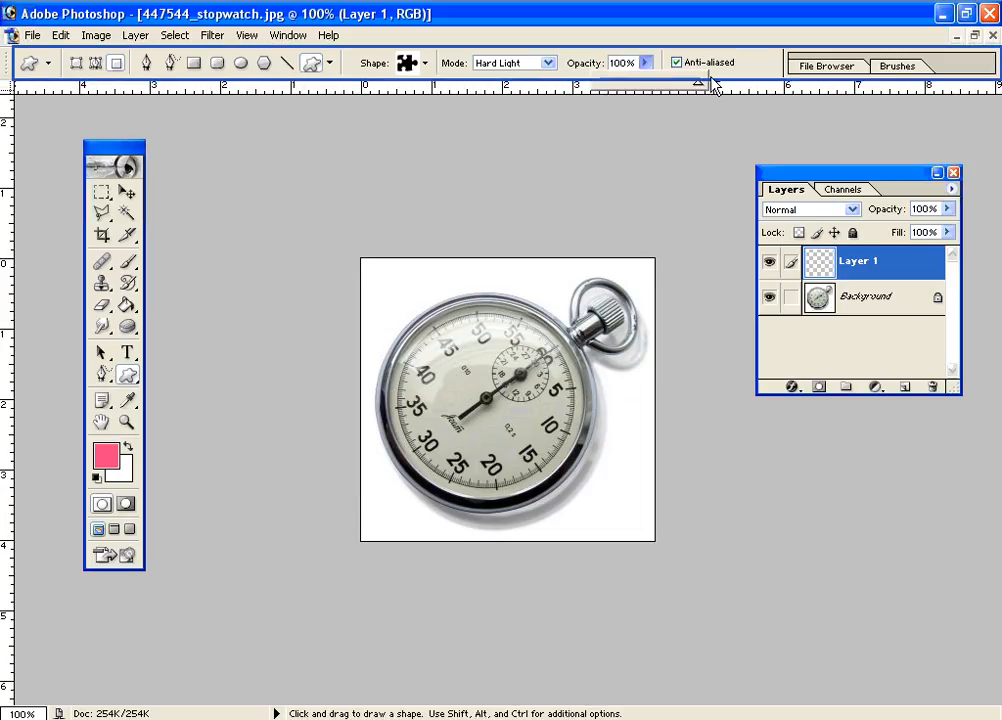
drag(449, 343, 581, 444)
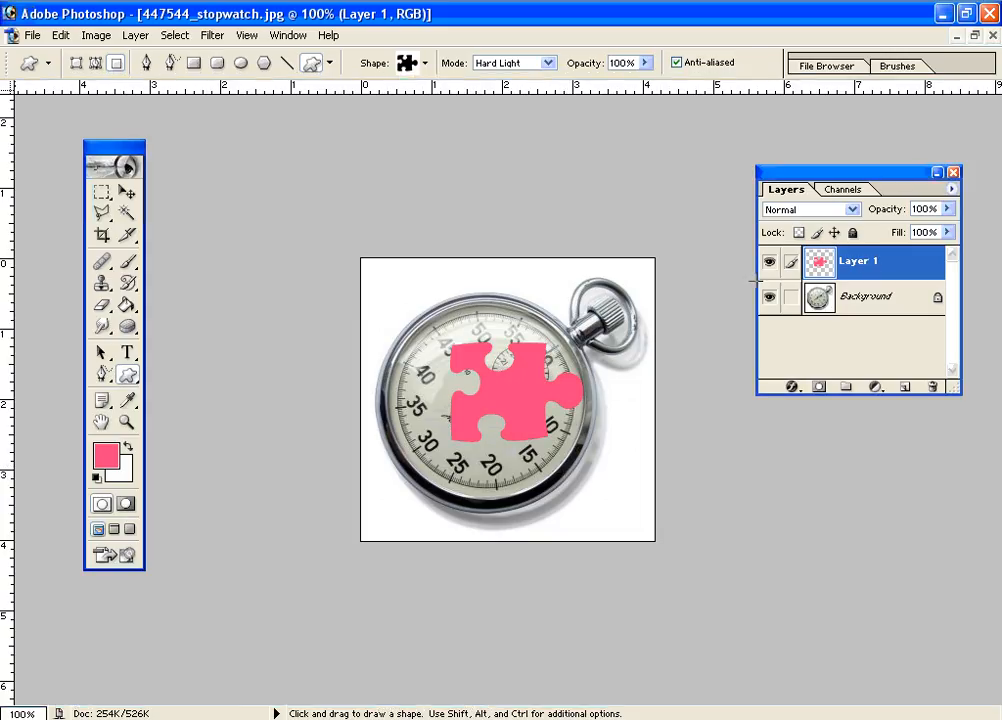
- Try moving the puzzle piece over the stopwatch with the Move tool, and delete Layer 1
click(126, 193)
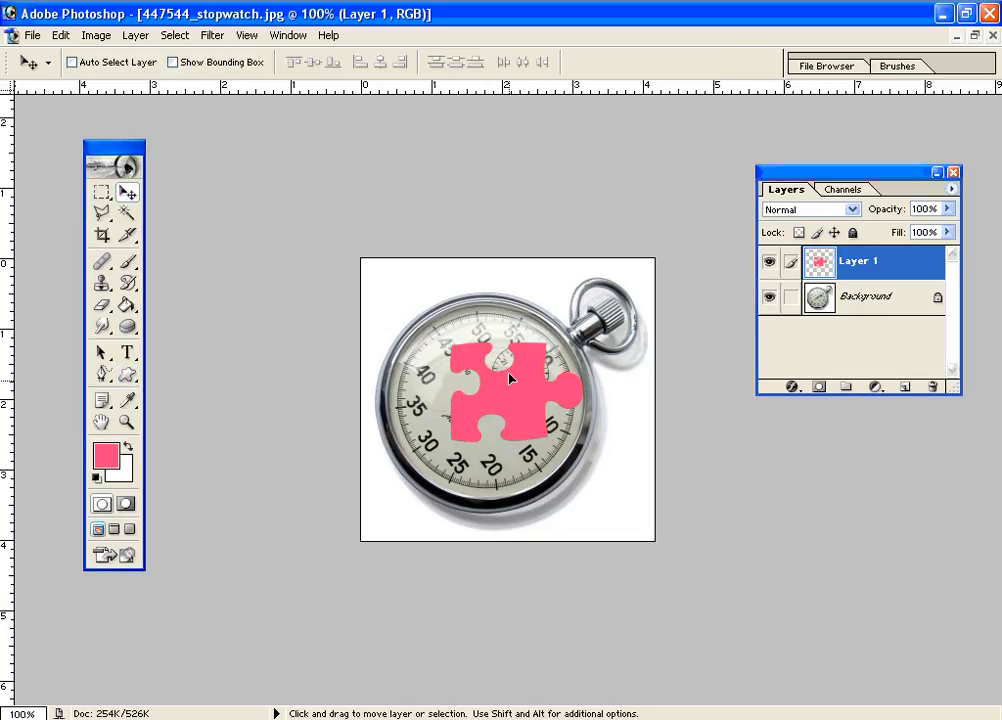
drag(512, 380, 499, 358)
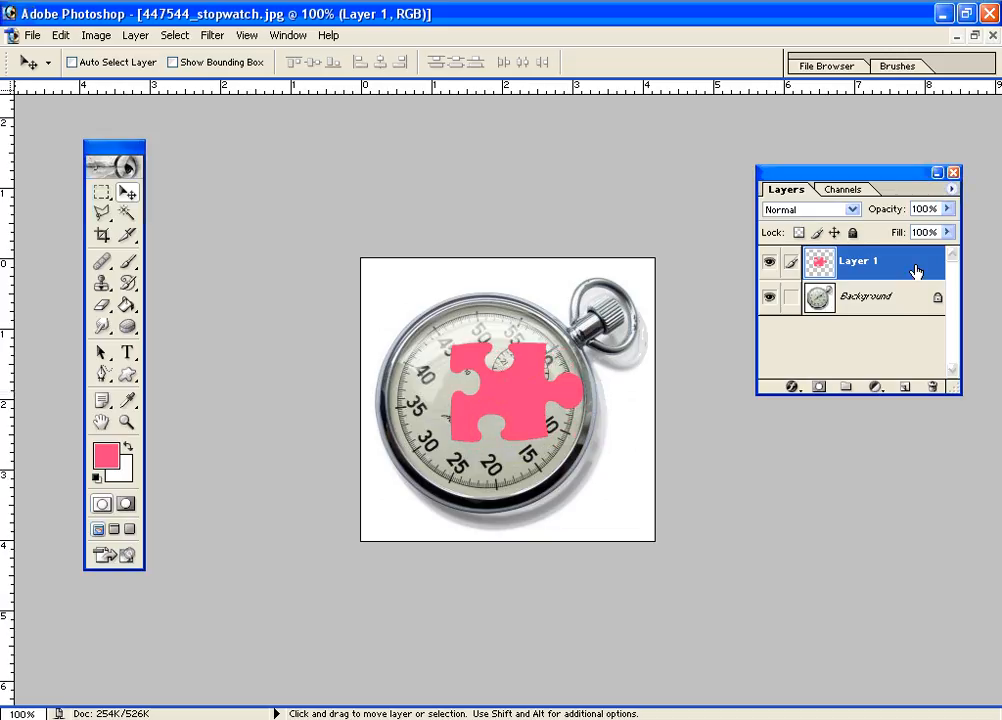
drag(917, 265, 934, 387)
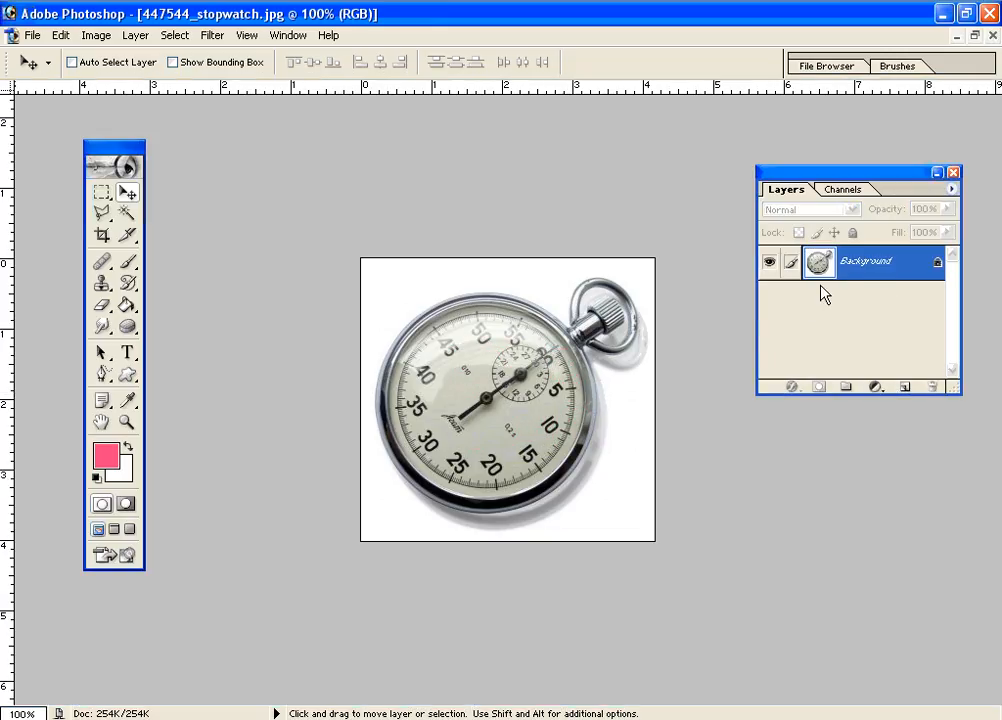
- Try drawing a puzzle piece directly on the Background in Hard Light mode, and undo it
click(127, 374)
drag(412, 317, 598, 438)
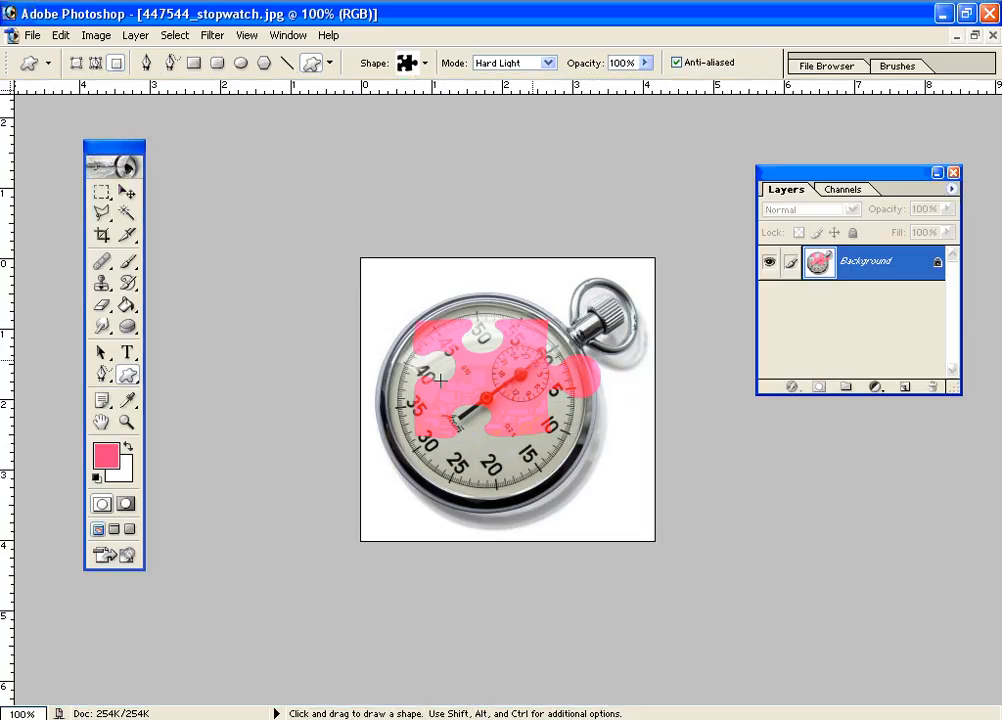
key(ctrl+z)
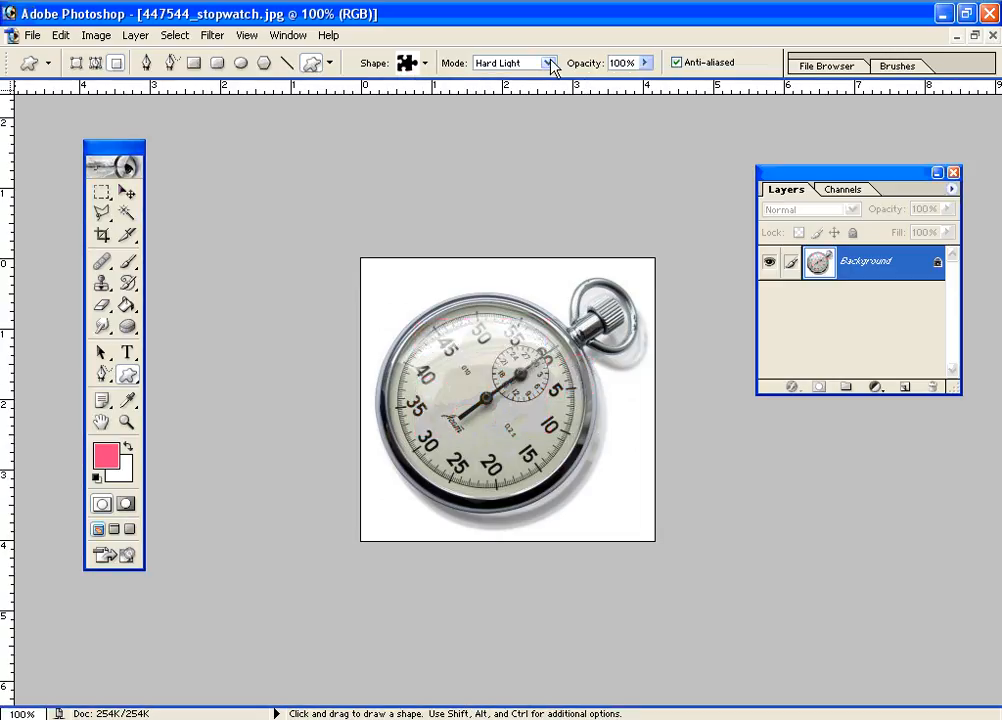
- Set the shape blending mode to Normal, try a solid puzzle piece directly on the Background, and undo it
click(548, 62)
click(547, 79)
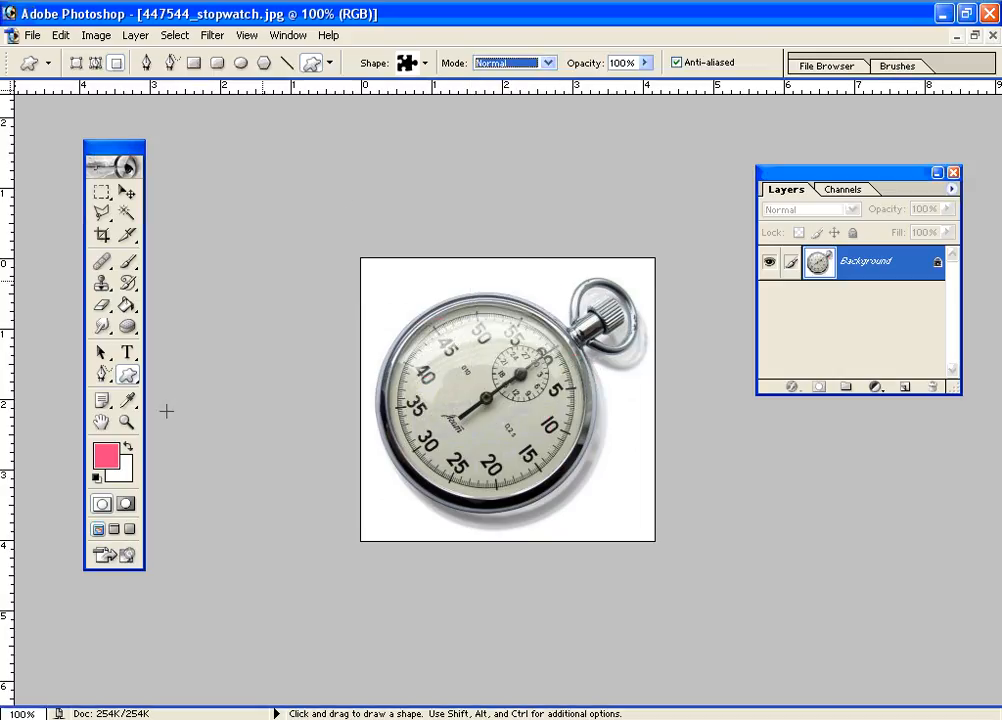
drag(518, 421, 587, 453)
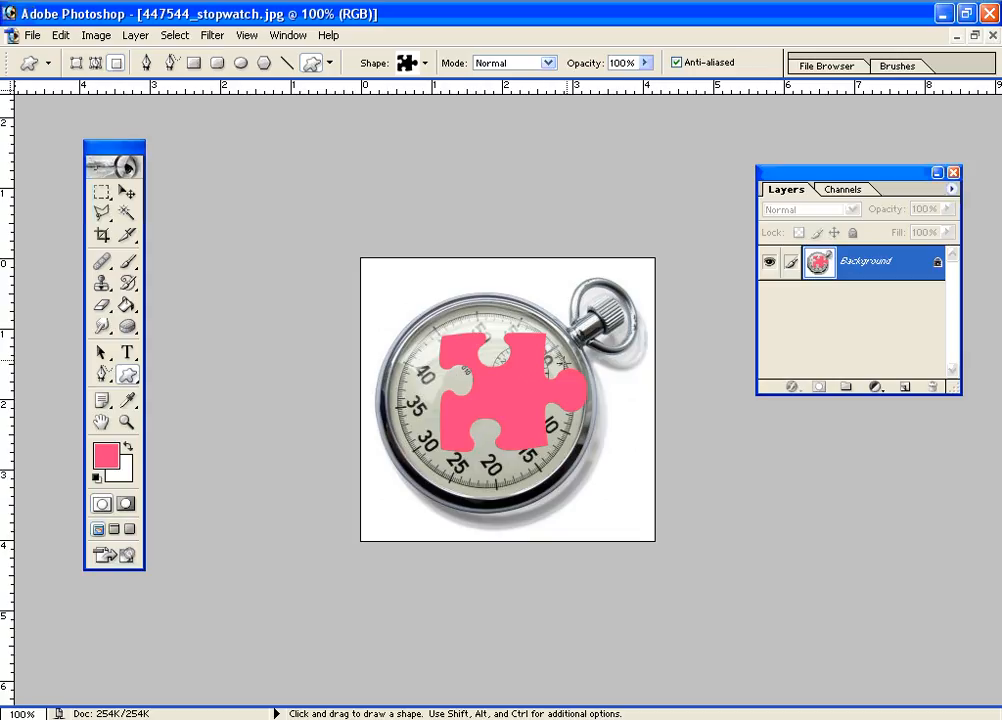
key(v)
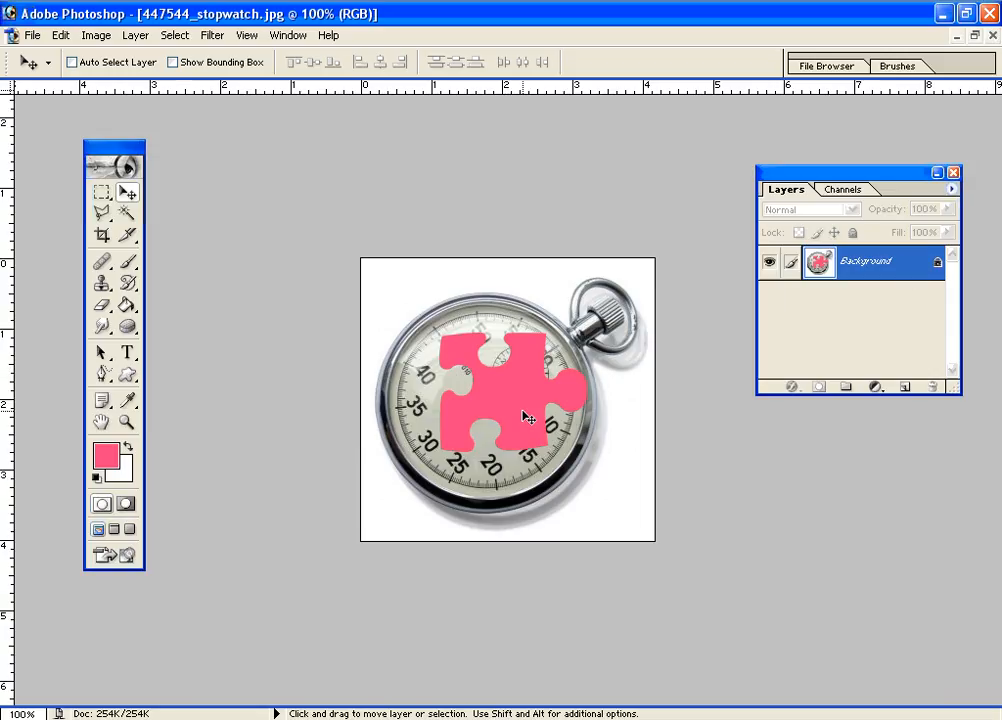
key(ctrl+z)
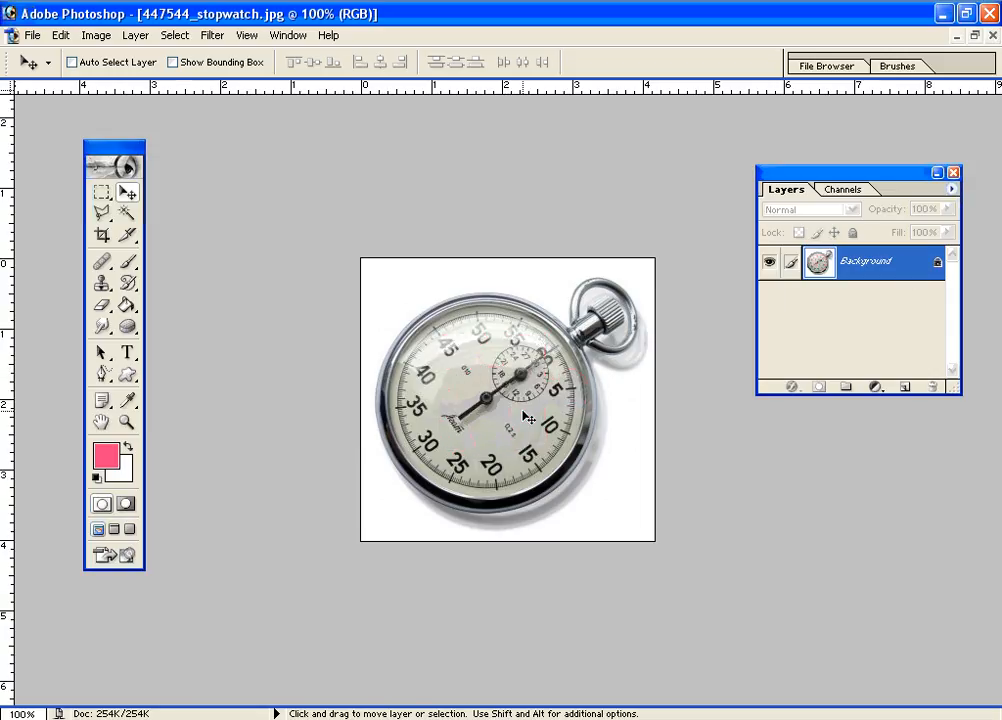
- Draw two small pink puzzle pieces on a new layer, at the stopwatch's upper left and lower right, and shift them slightly right together
click(902, 388)
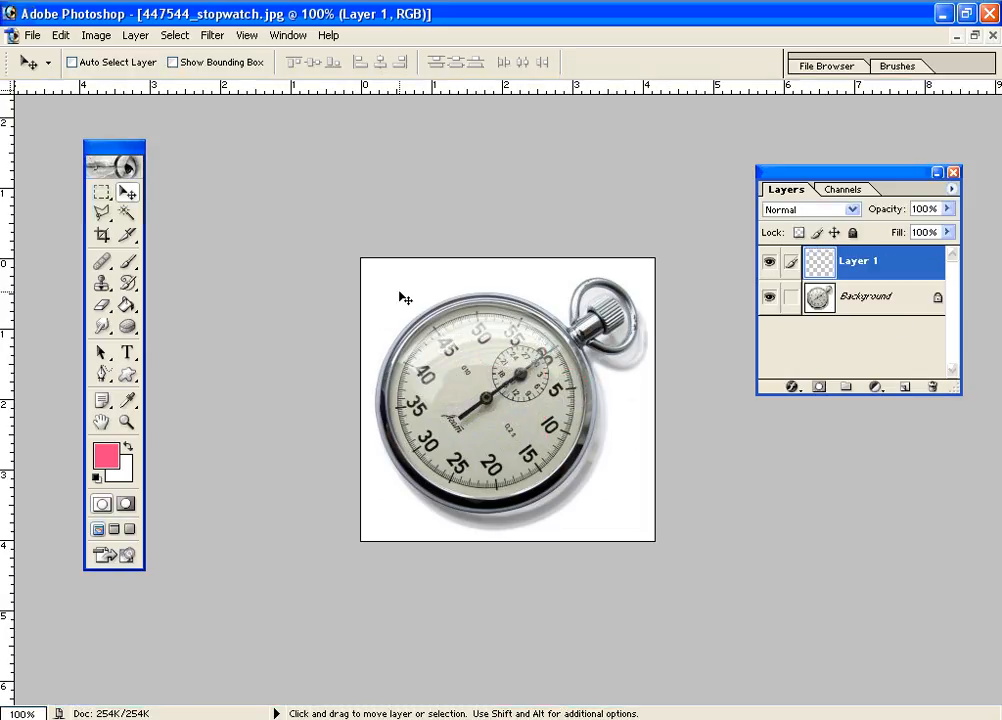
click(127, 374)
drag(386, 291, 448, 342)
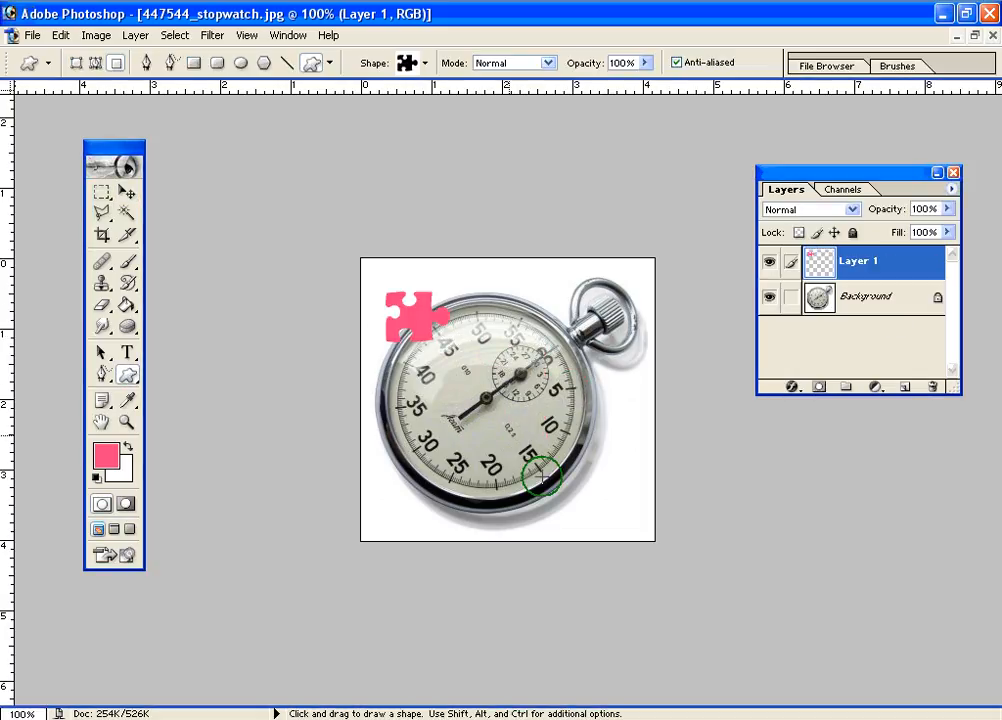
drag(507, 433, 590, 497)
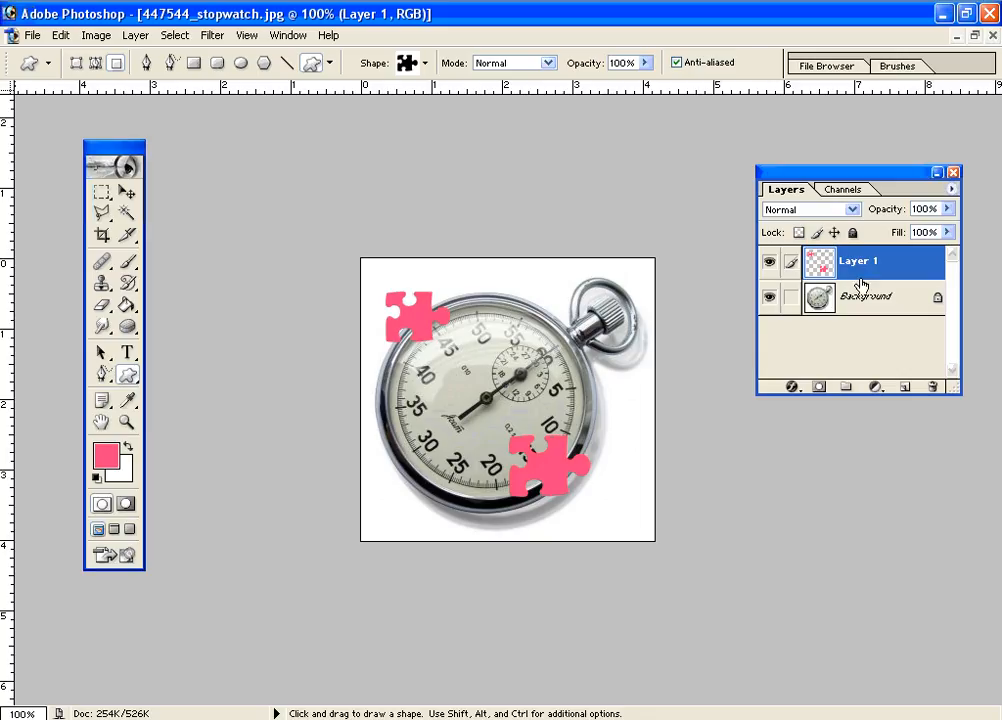
key(v)
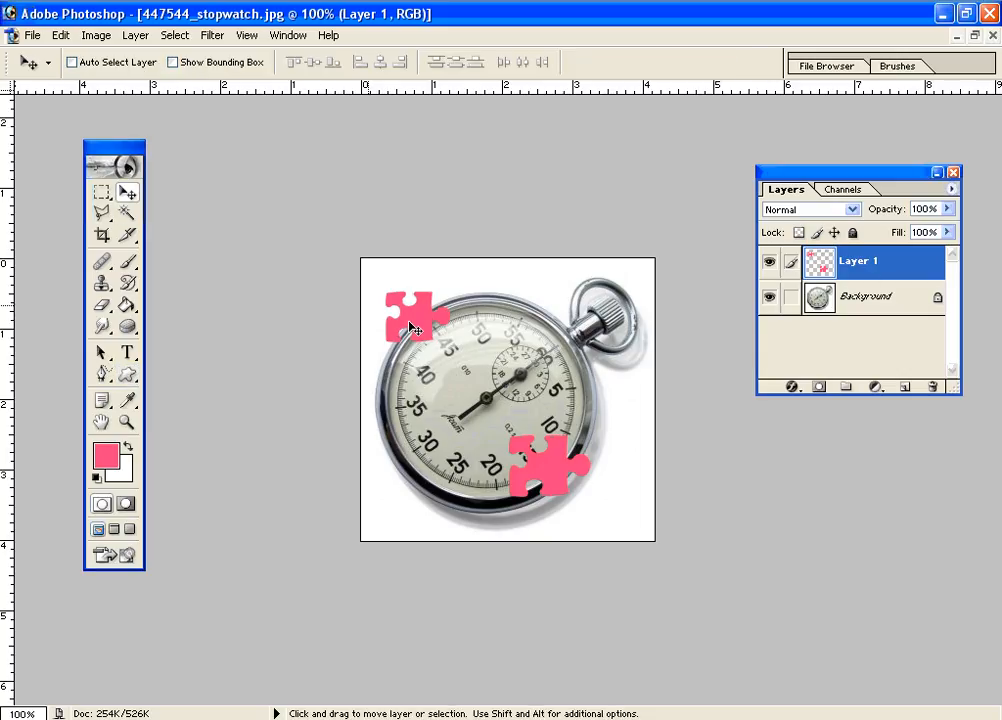
mouse_move(423, 321)
mouse_down()
mouse_move(455, 306)
mouse_move(440, 317)
mouse_move(478, 313)
mouse_move(488, 354)
mouse_move(456, 322)
mouse_move(446, 325)
mouse_up()
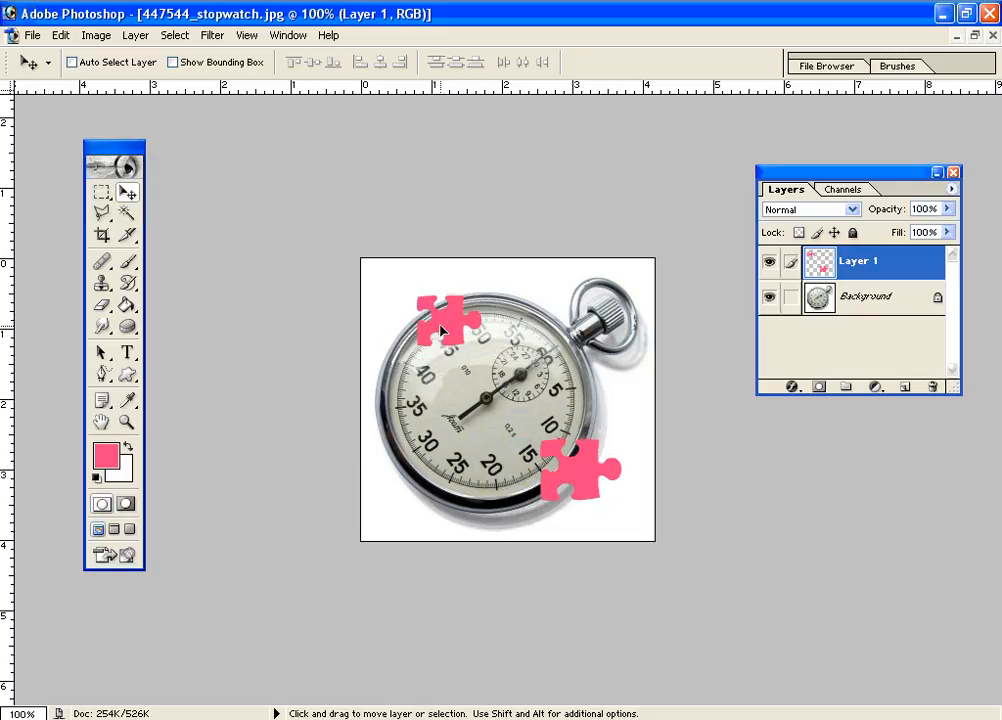
- Select the lower puzzle piece with a rectangular marquee, move it up and left onto the dial, and deselect it
click(101, 192)
drag(512, 412, 671, 539)
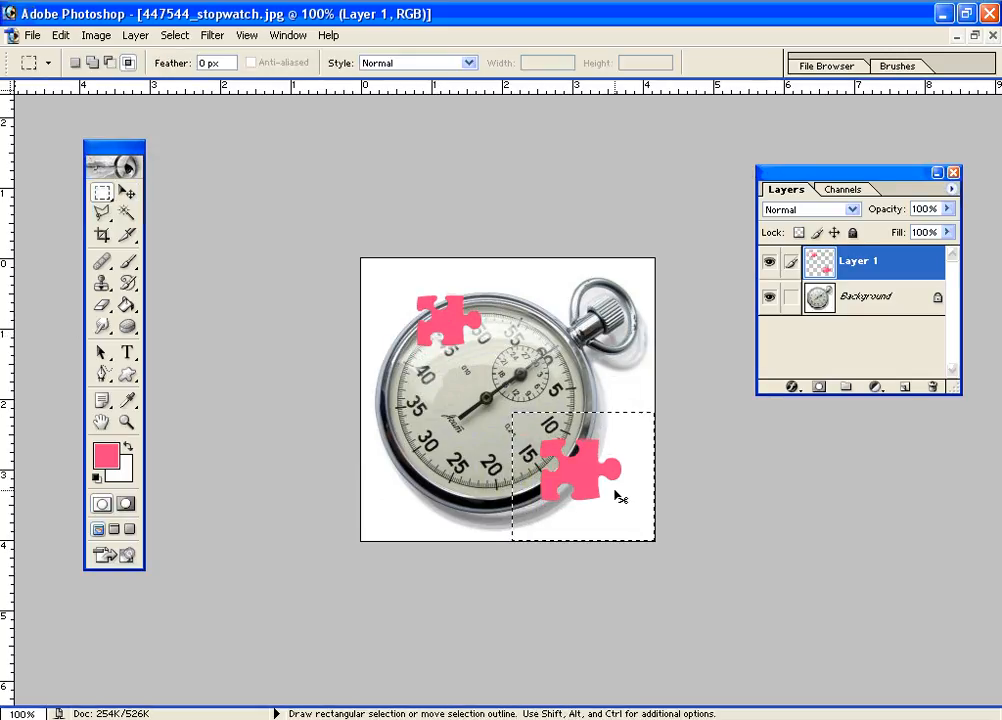
drag(595, 492, 523, 443)
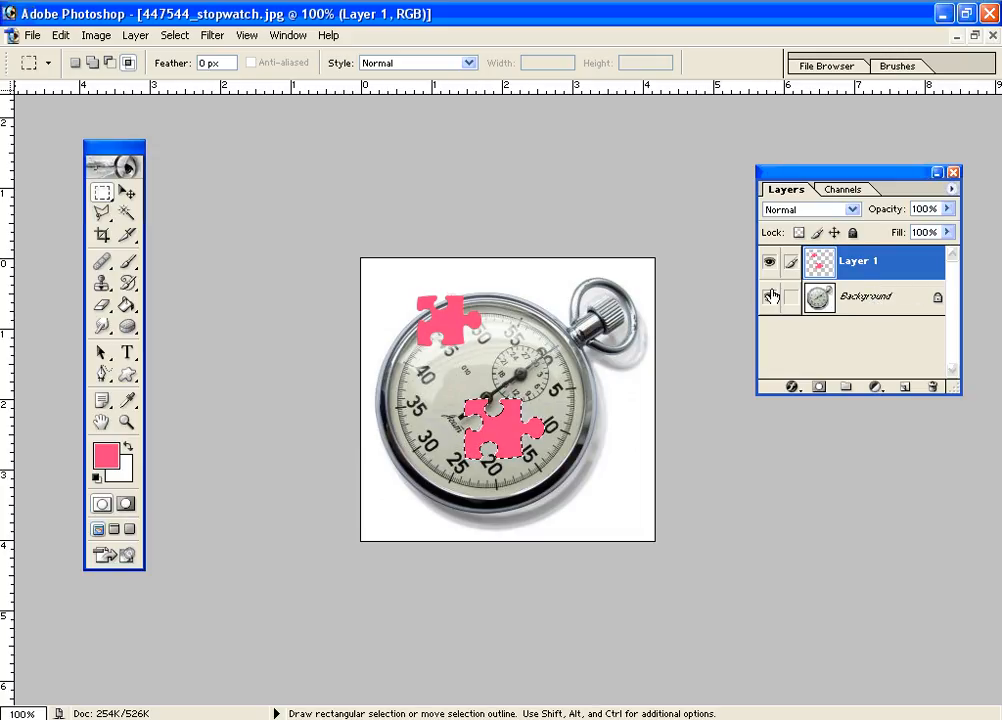
key(ctrl+d)
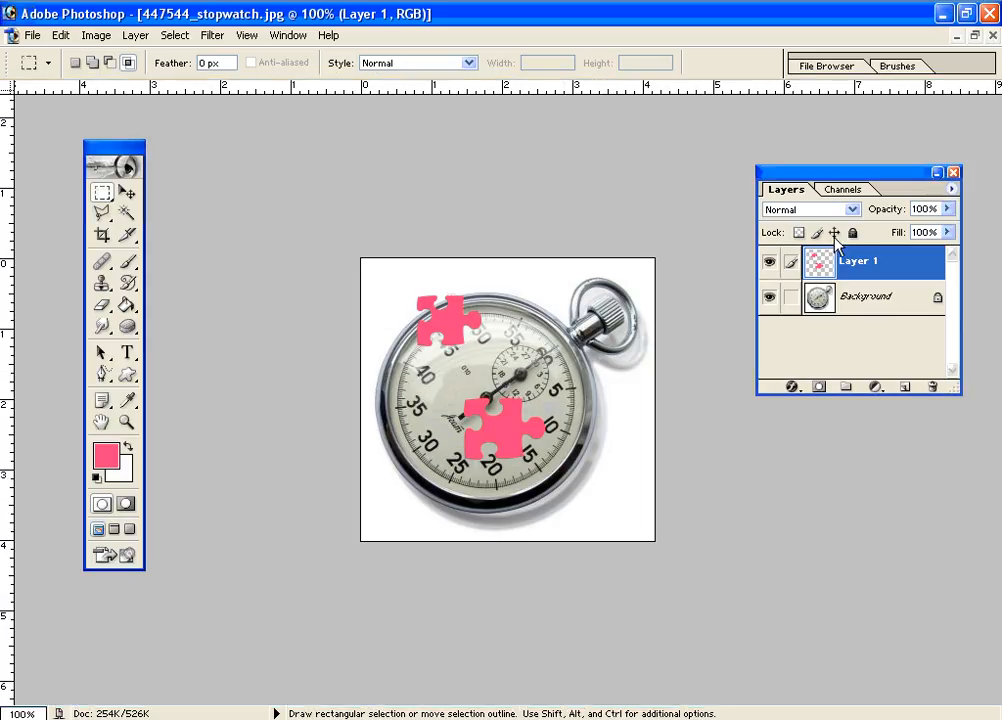
- Add four empty layers above Layer 1, and lengthen and reposition the Layers palette to show the whole stack
click(909, 388)
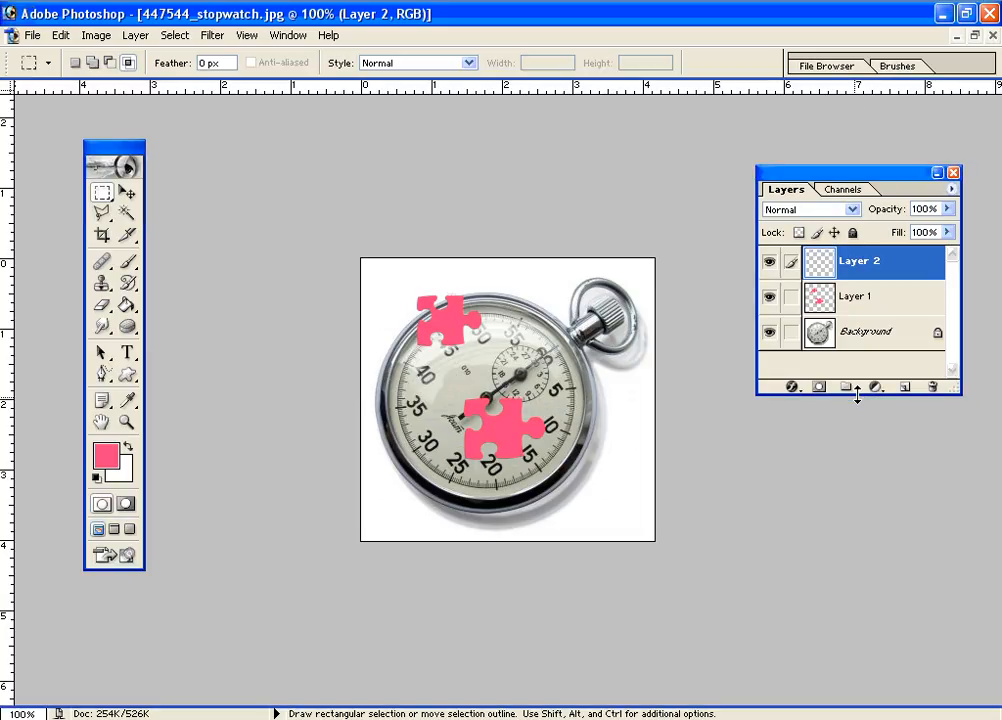
drag(857, 395, 870, 692)
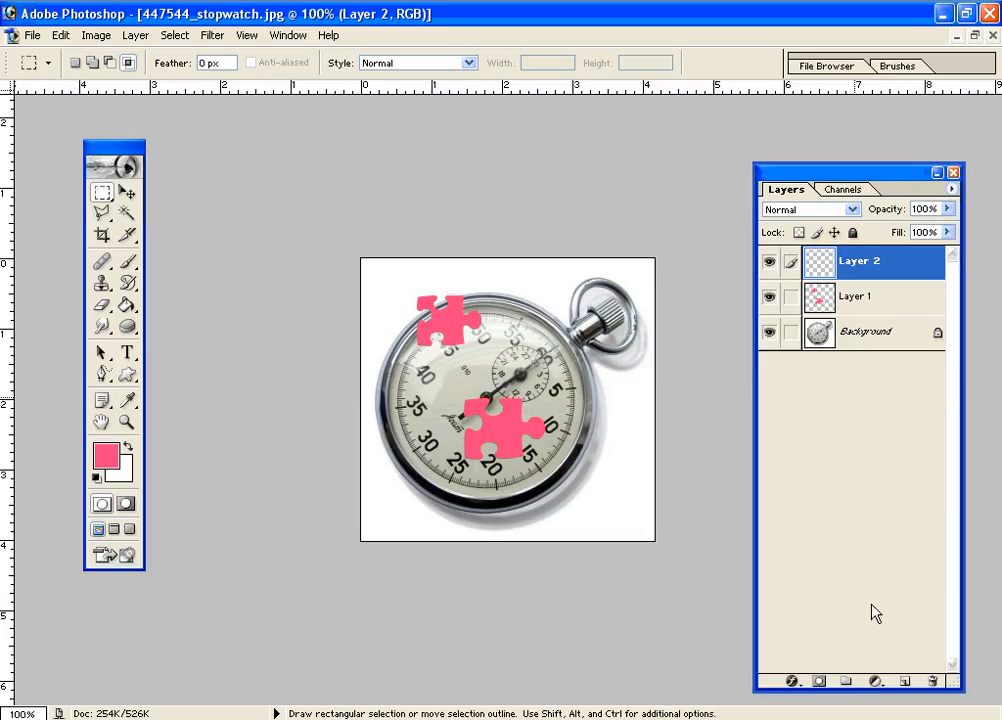
click(905, 682)
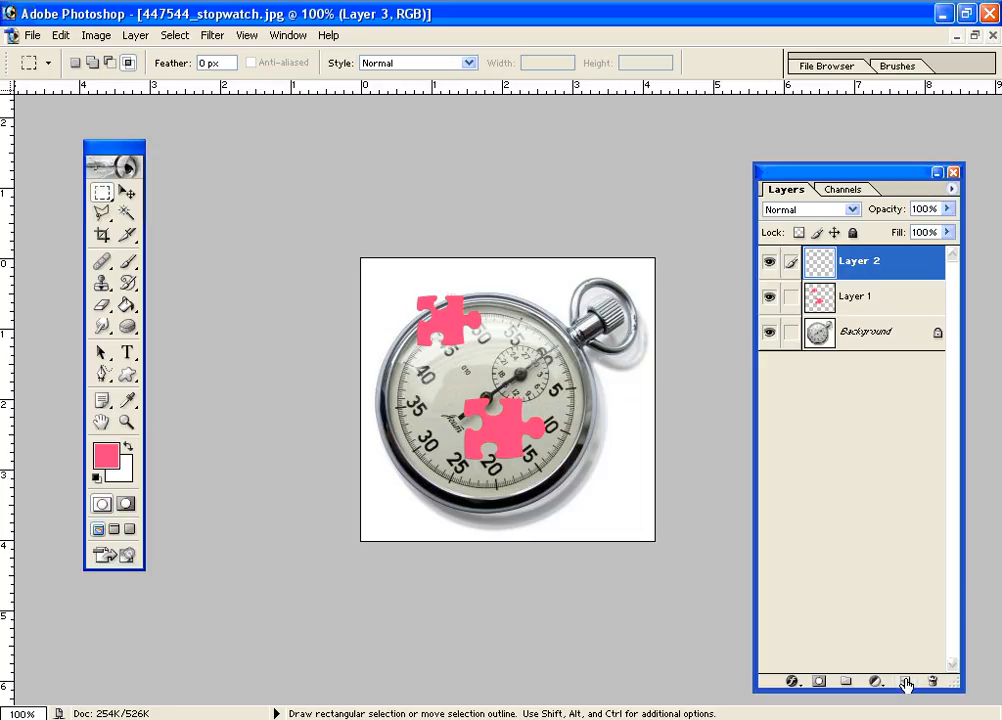
click(905, 682)
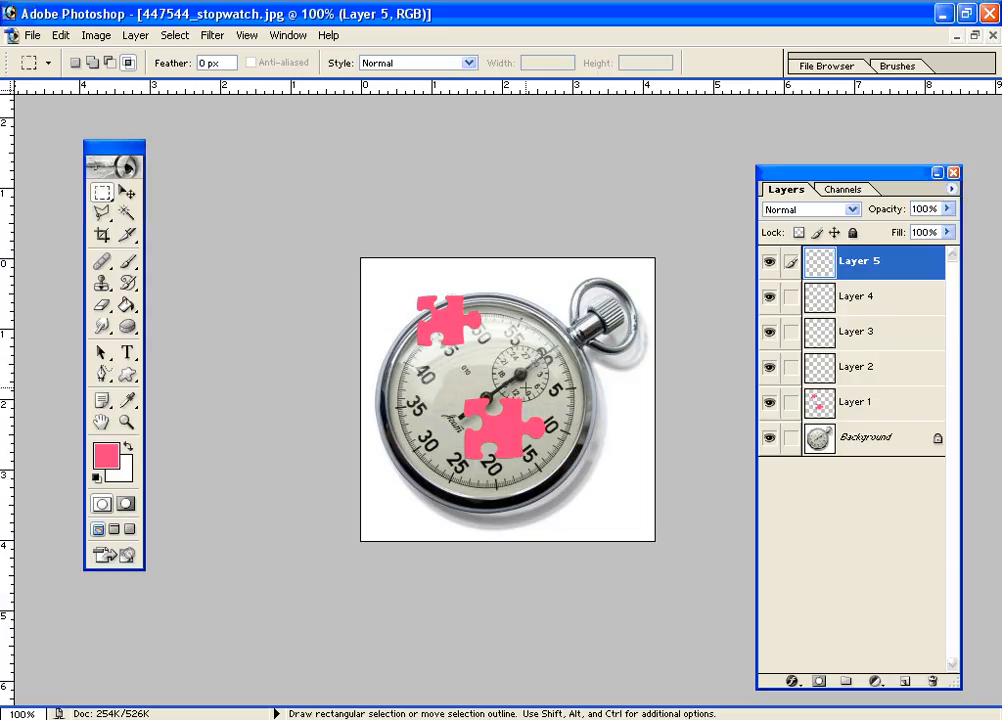
drag(843, 171, 839, 100)
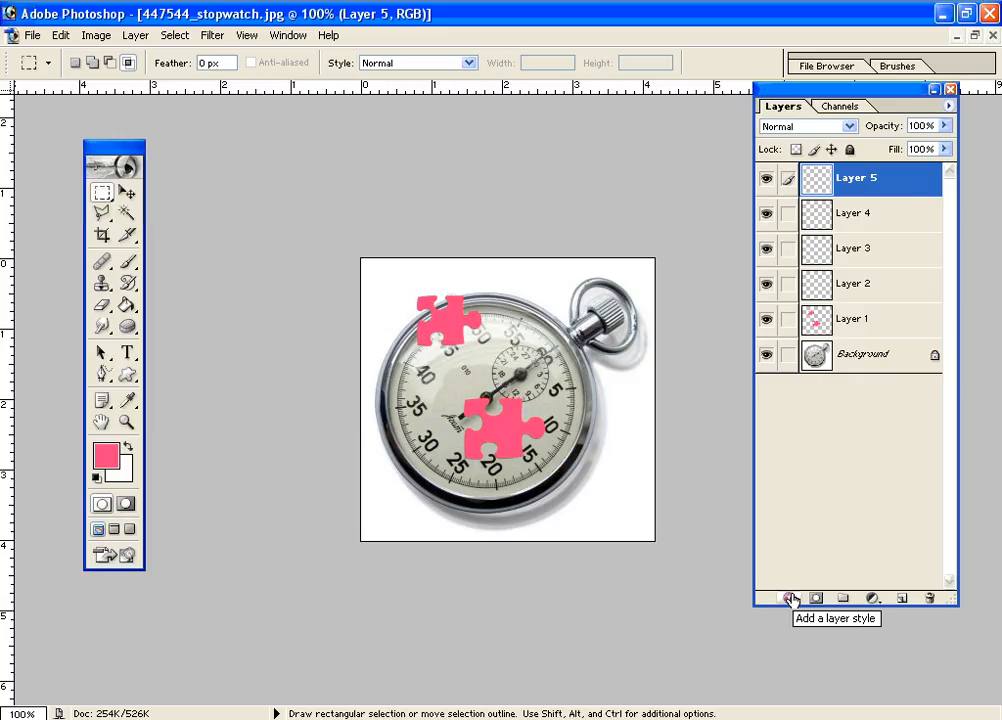
- Open the Layer Style dialog for Layer 5, place it clear of the puzzle pieces, and enable Drop Shadow with its settings displayed
click(791, 599)
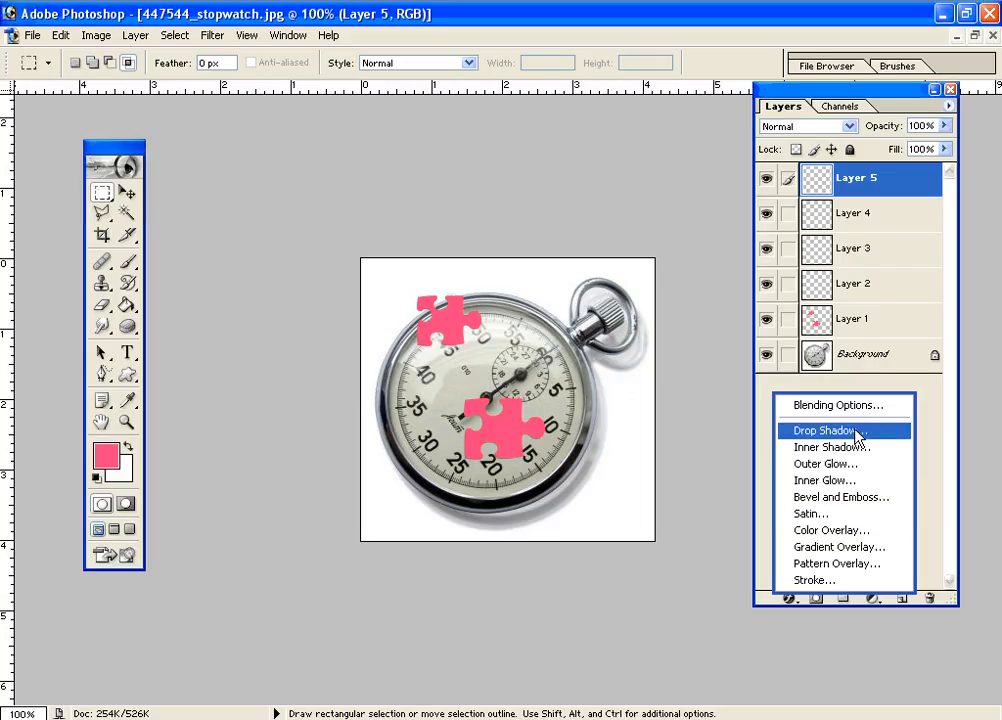
click(705, 500)
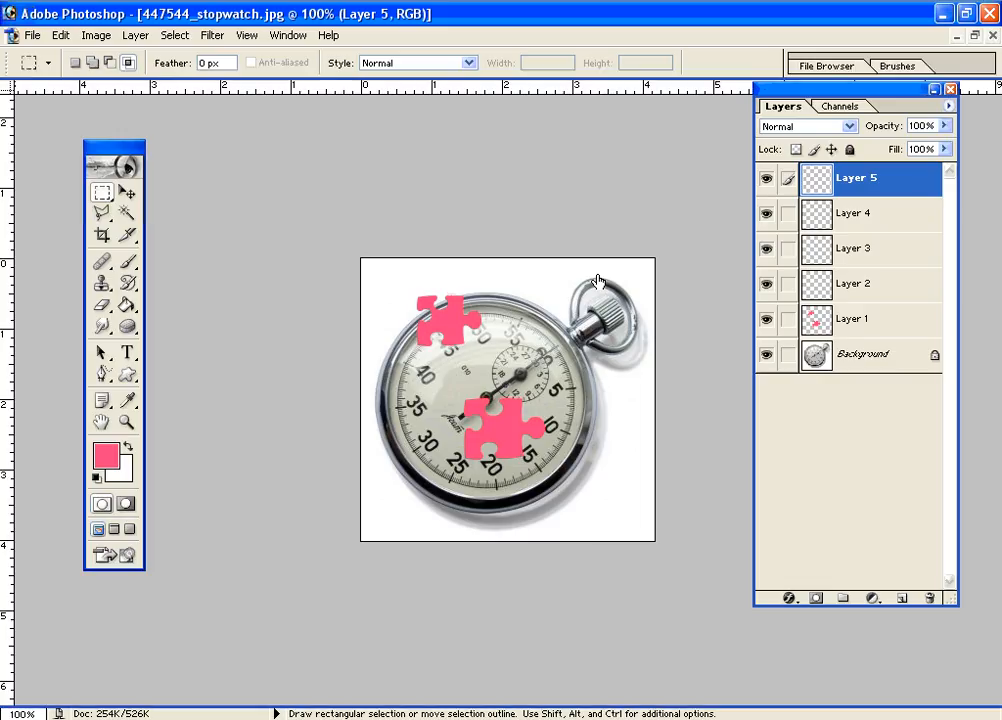
double_click(912, 193)
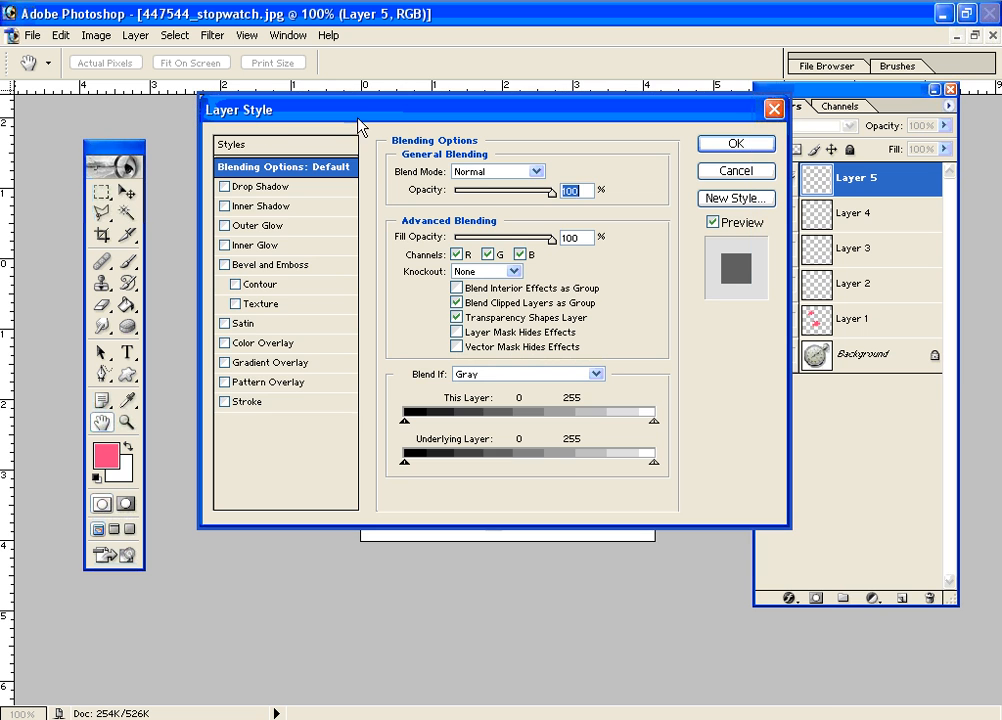
drag(449, 117, 454, 161)
drag(466, 238, 767, 105)
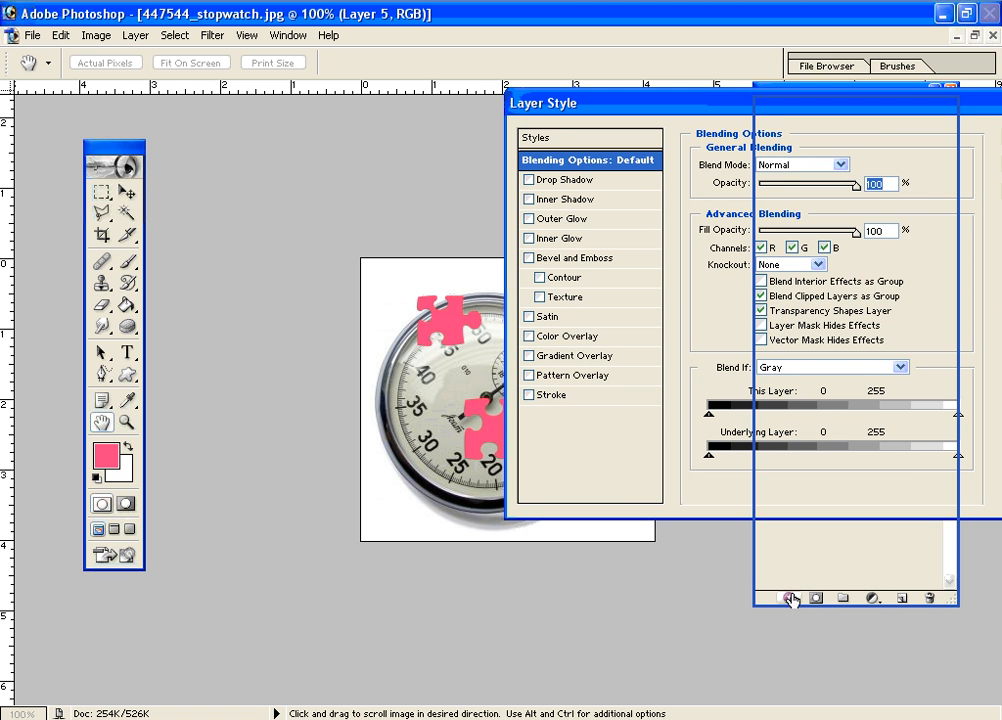
click(672, 344)
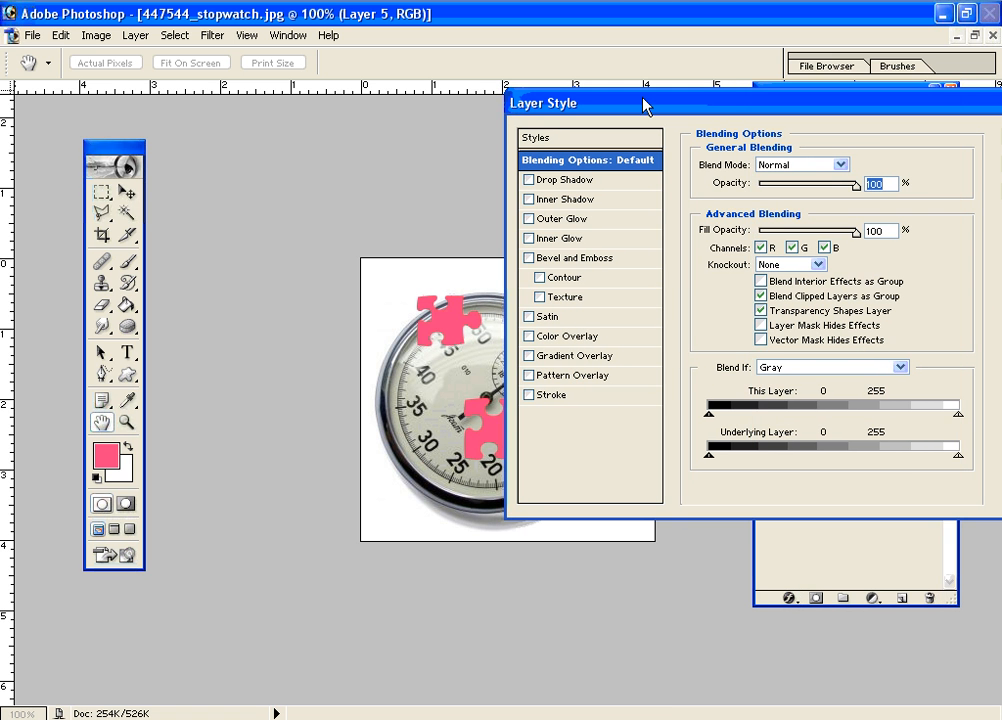
drag(664, 96, 783, 347)
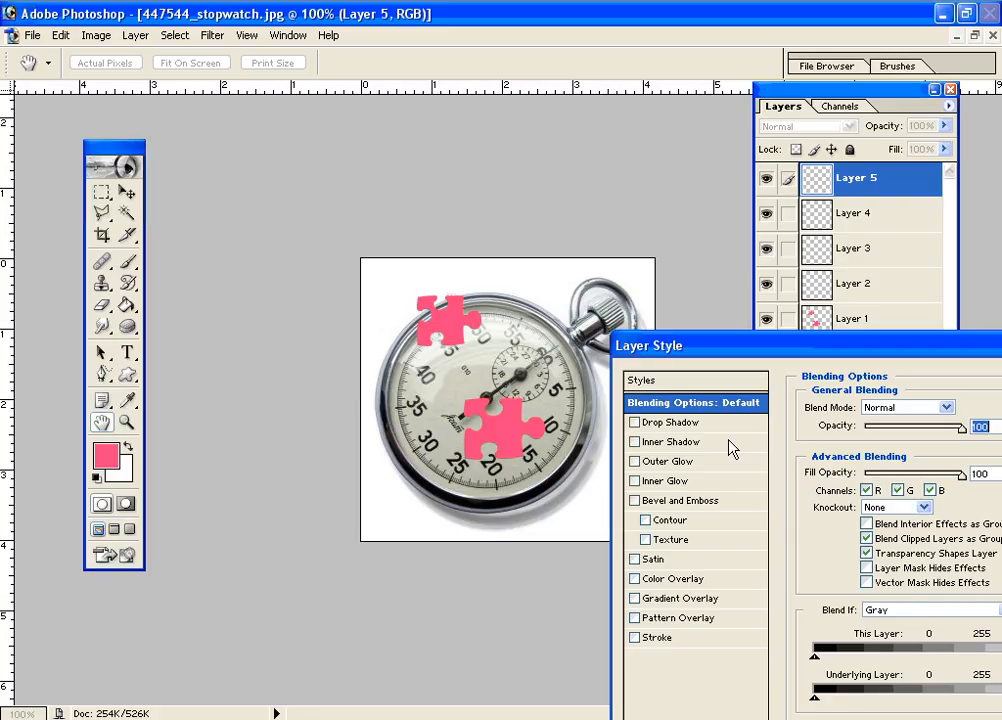
click(635, 423)
click(677, 423)
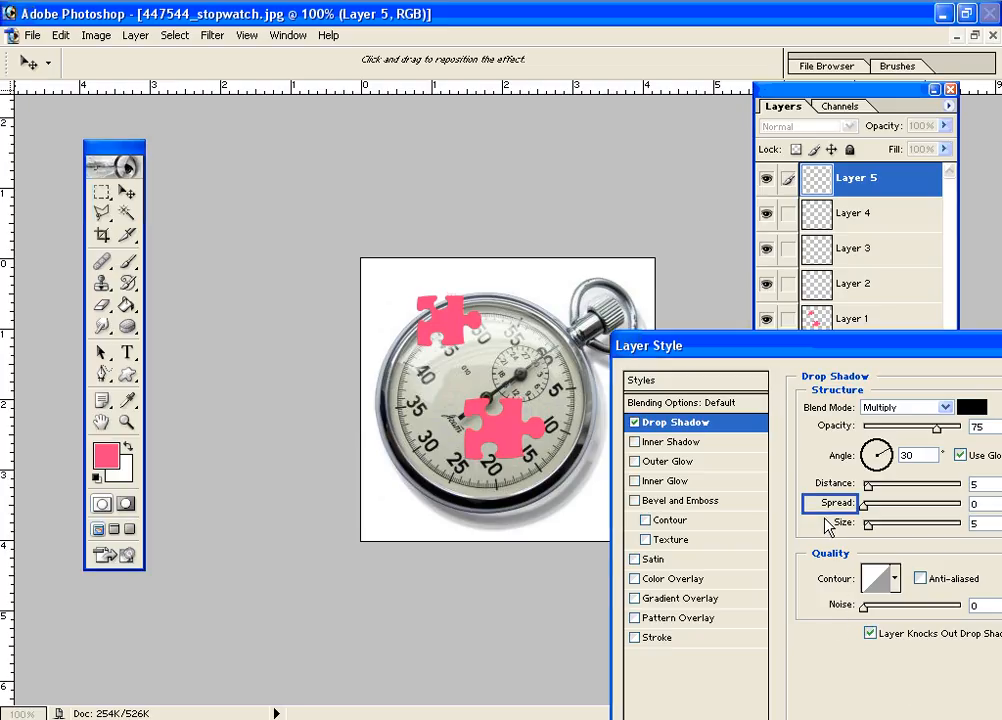
- Turn off Drop Shadow for Layer 5 and close the Layer Style dialog without applying anything
click(642, 422)
click(634, 422)
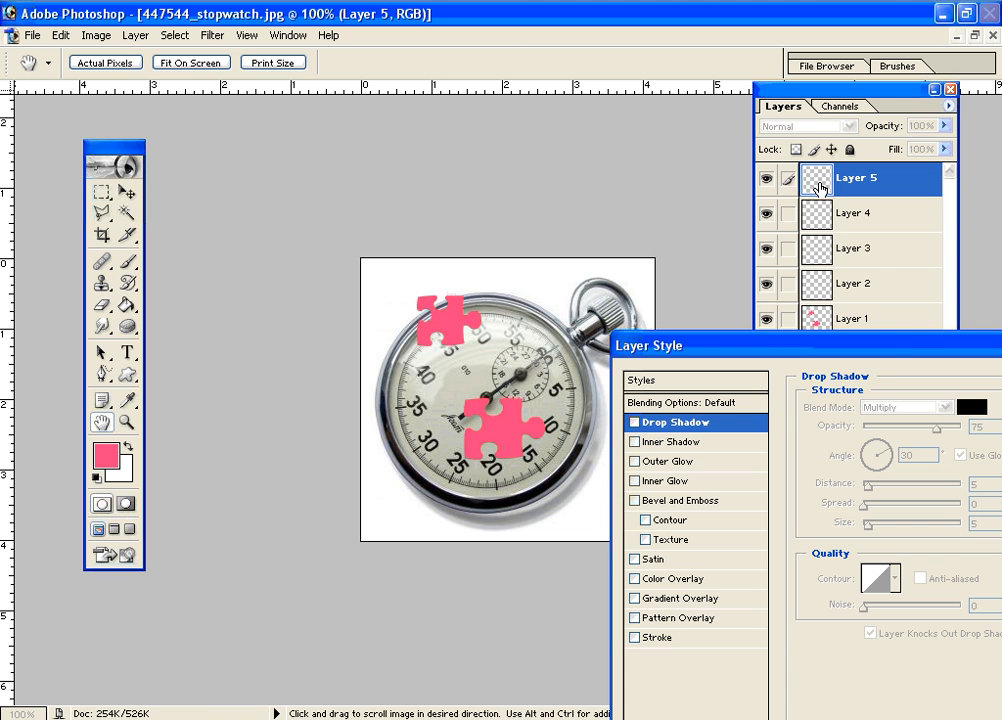
drag(895, 342, 459, 306)
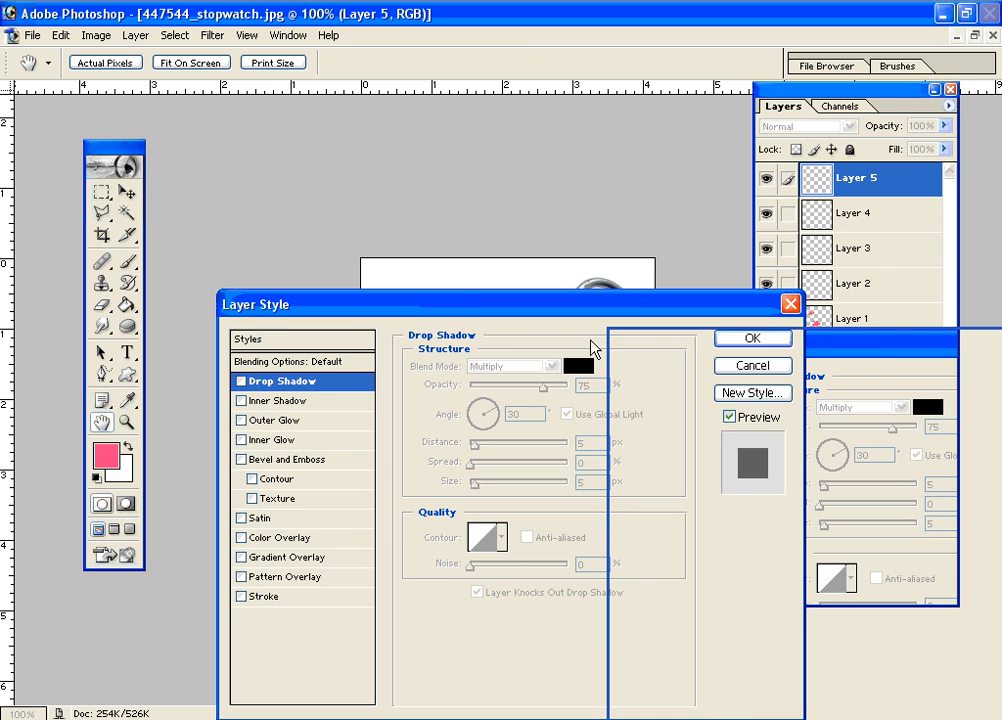
click(680, 358)
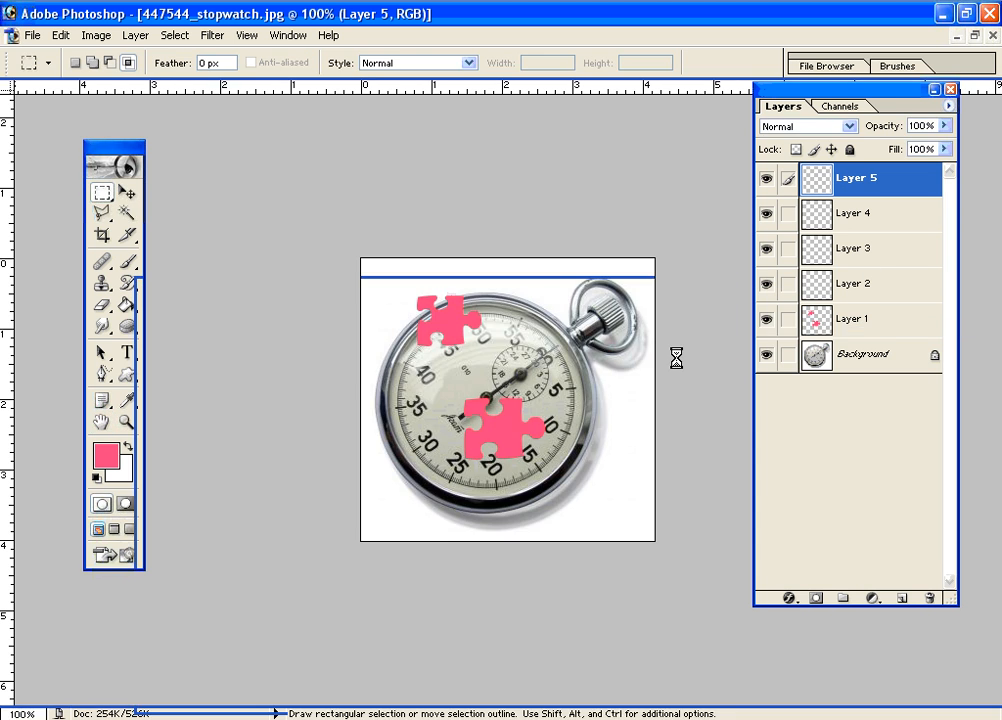
- Make Layer 1 with the puzzle pieces the active layer and show the stopwatch at 200%
click(835, 326)
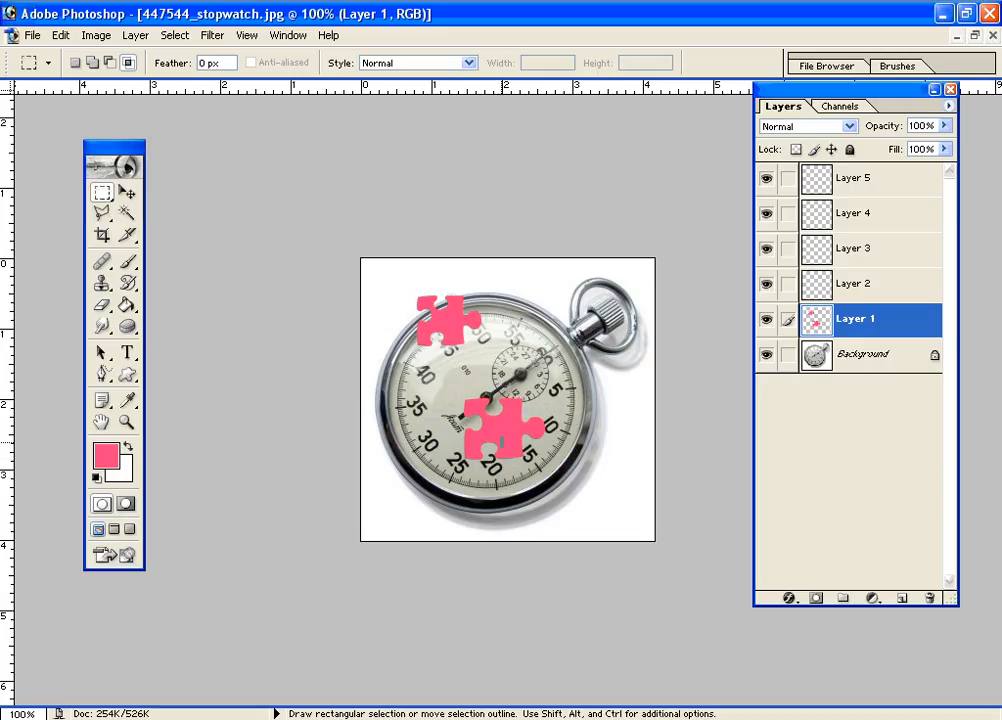
key(z)
click(505, 415)
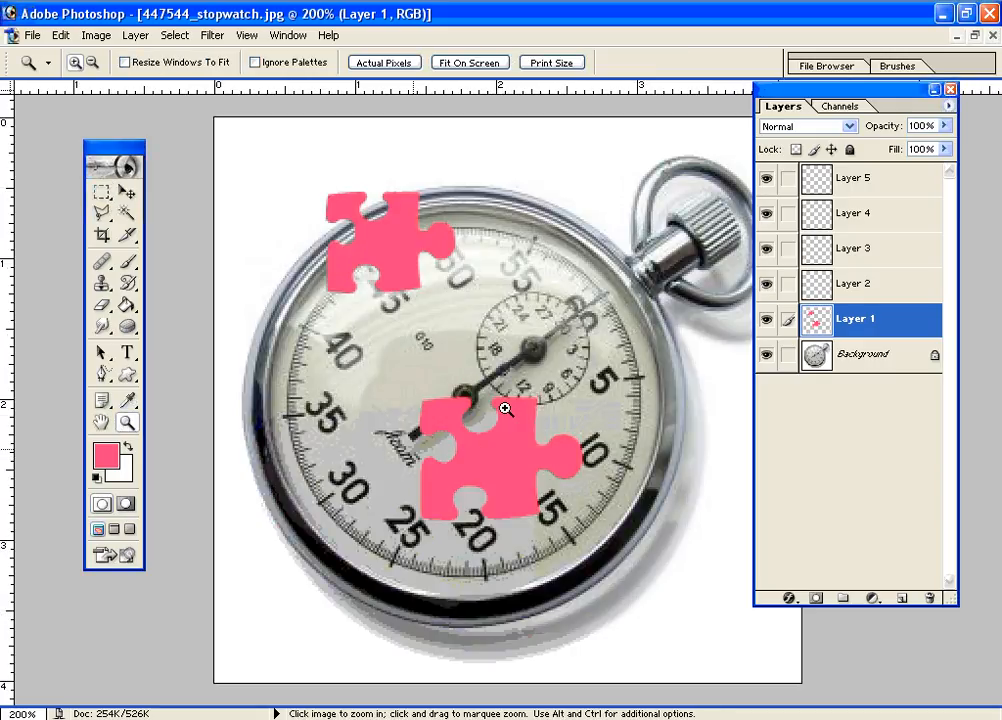
- Open the Layer Style dialog for Layer 1, try Drop Shadow on the puzzle pieces, and turn it off again
double_click(928, 319)
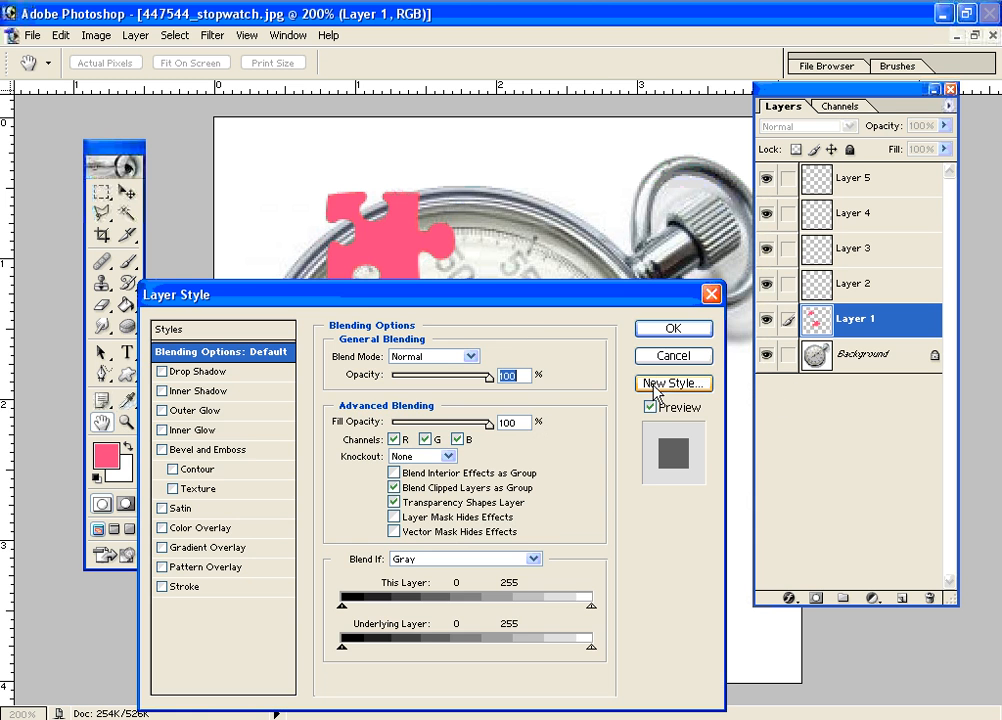
drag(452, 293, 752, 183)
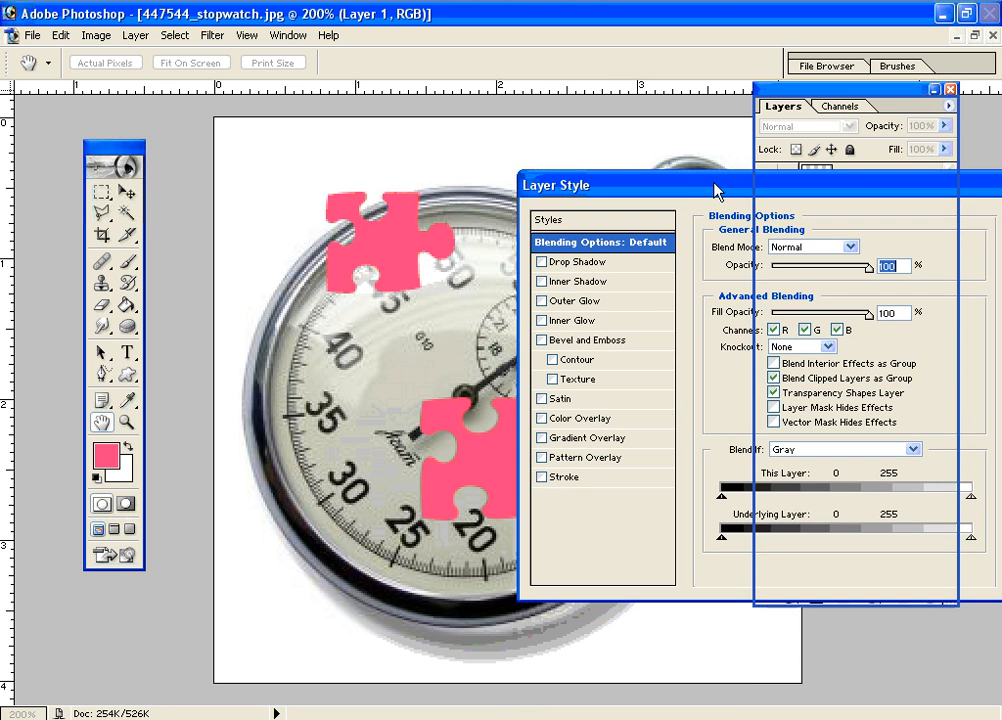
click(542, 263)
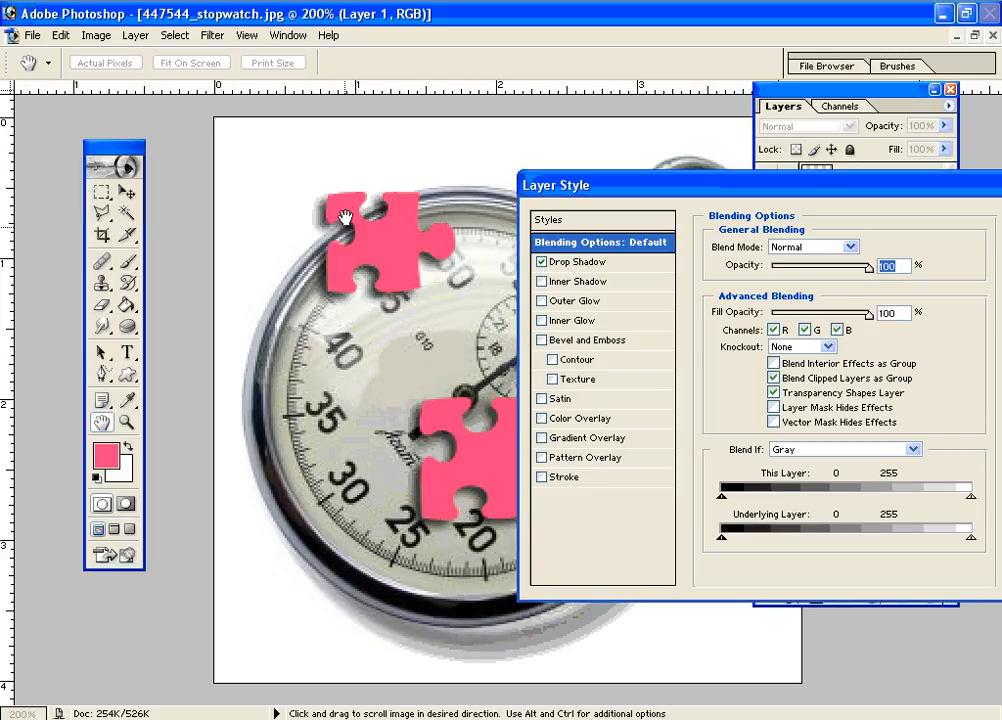
click(541, 262)
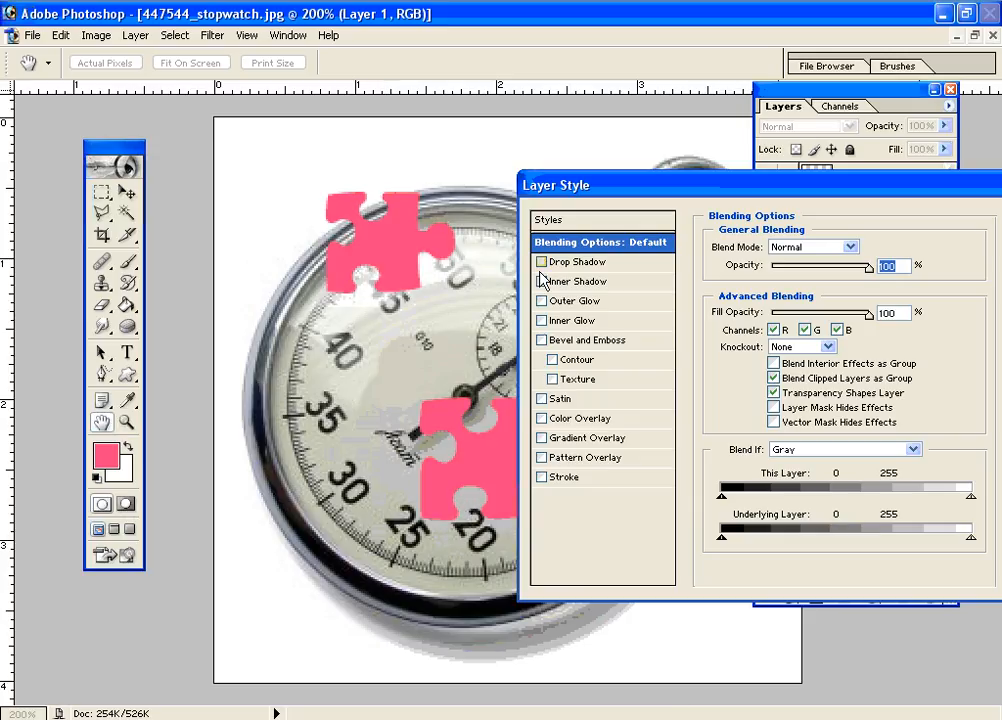
- Enable Bevel and Emboss on Layer 1, keep the dialog clear of the puzzle pieces, and display the effect's settings
click(541, 340)
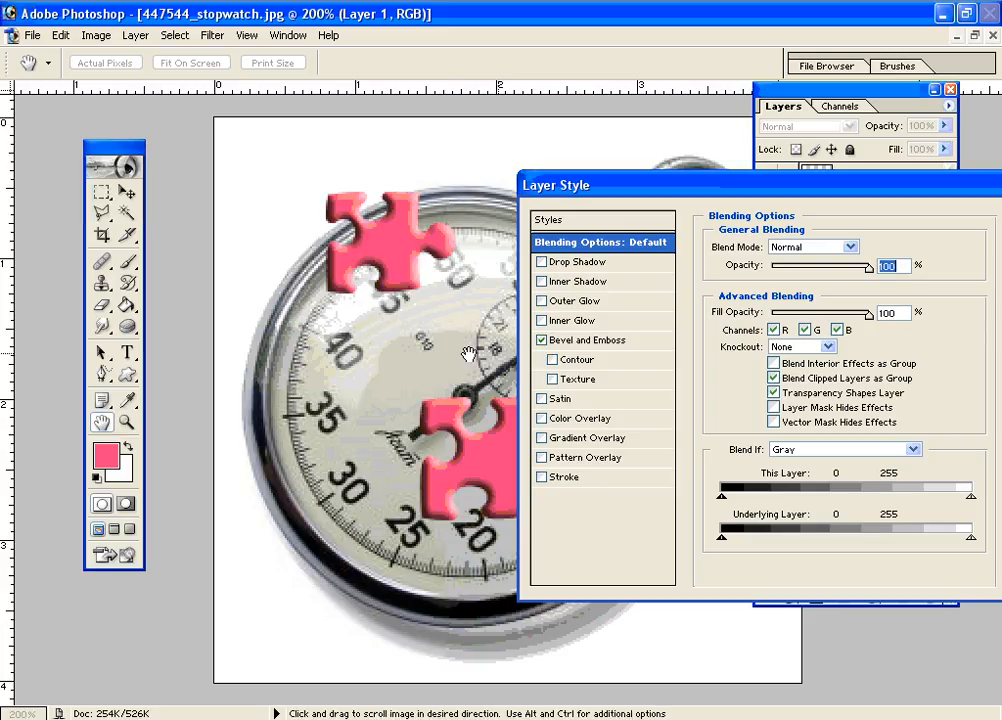
drag(648, 194, 748, 272)
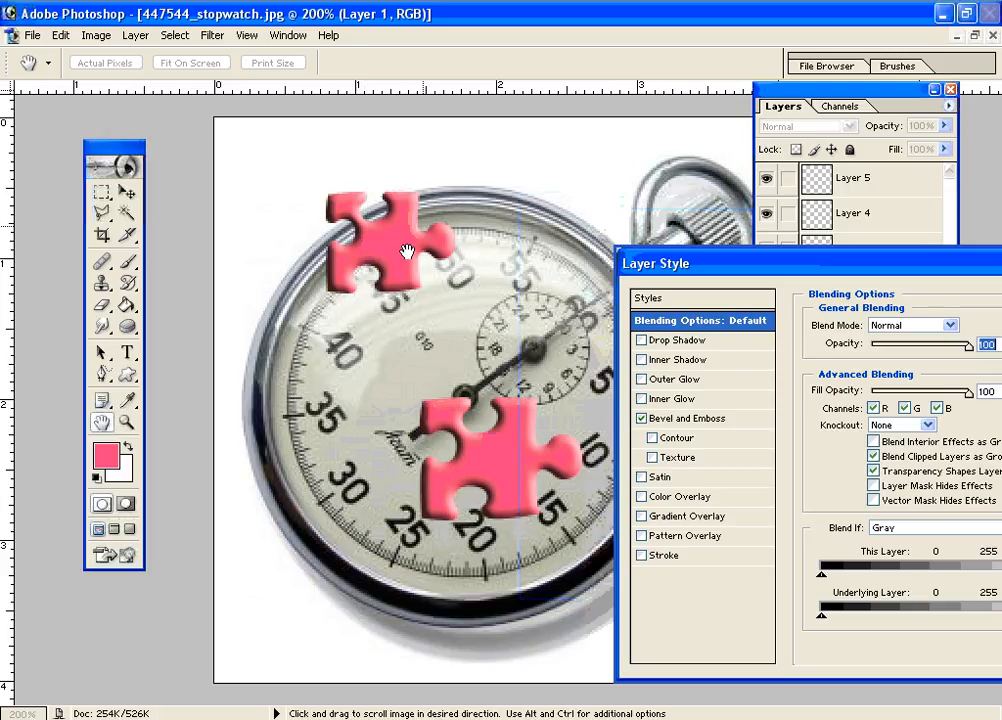
drag(675, 252, 631, 167)
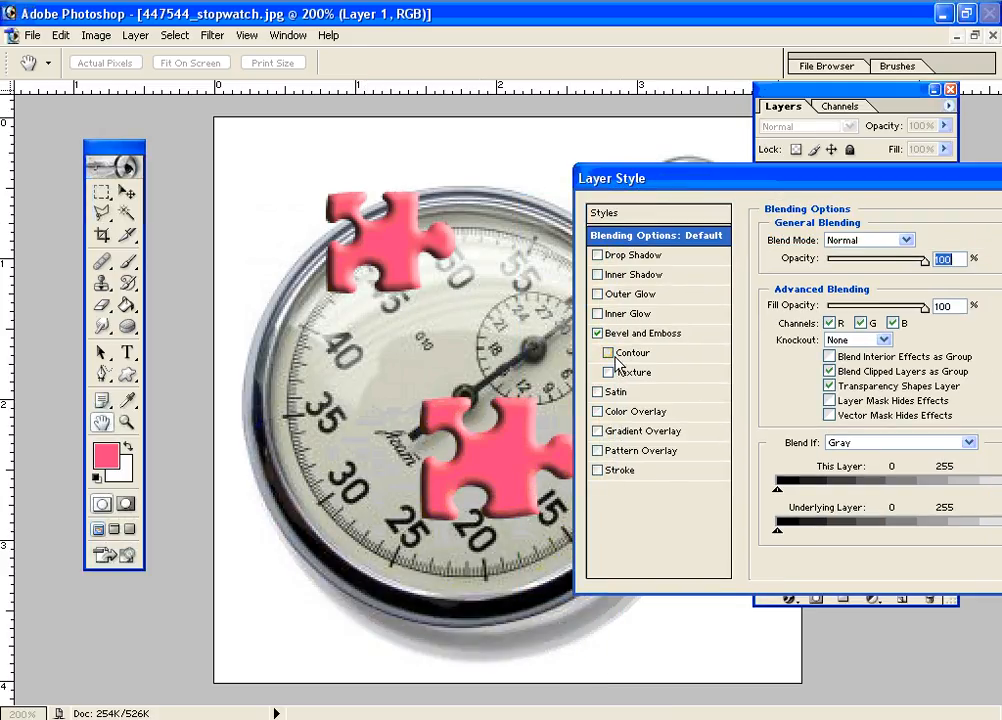
click(651, 336)
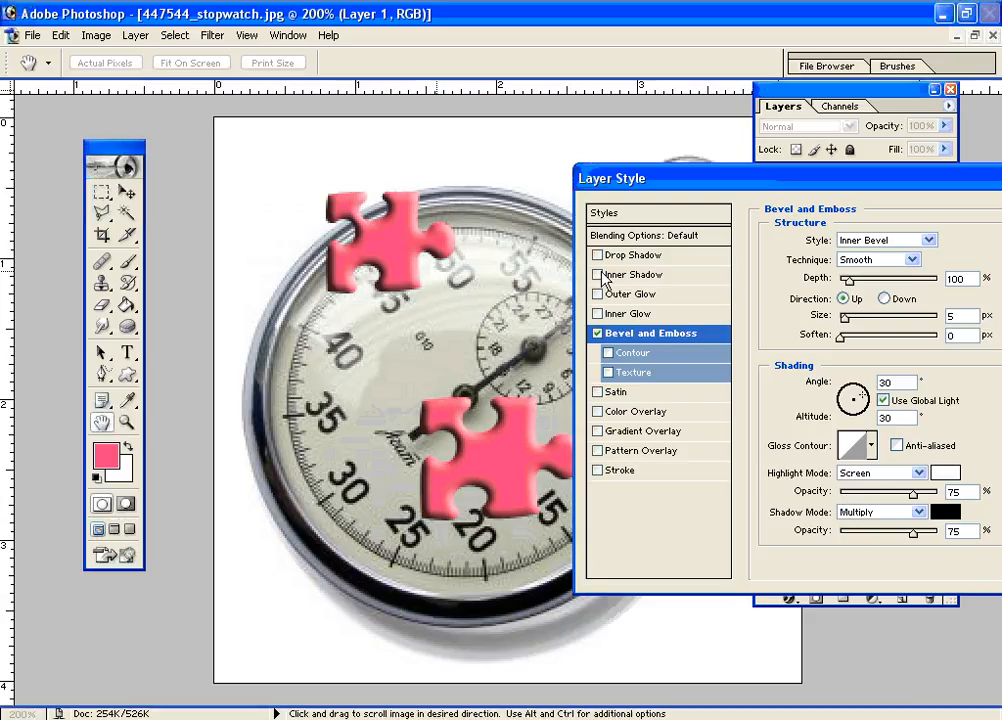
- Try the Emboss and Pillow Emboss styles on the puzzle pieces, and turn Bevel and Emboss off
click(912, 240)
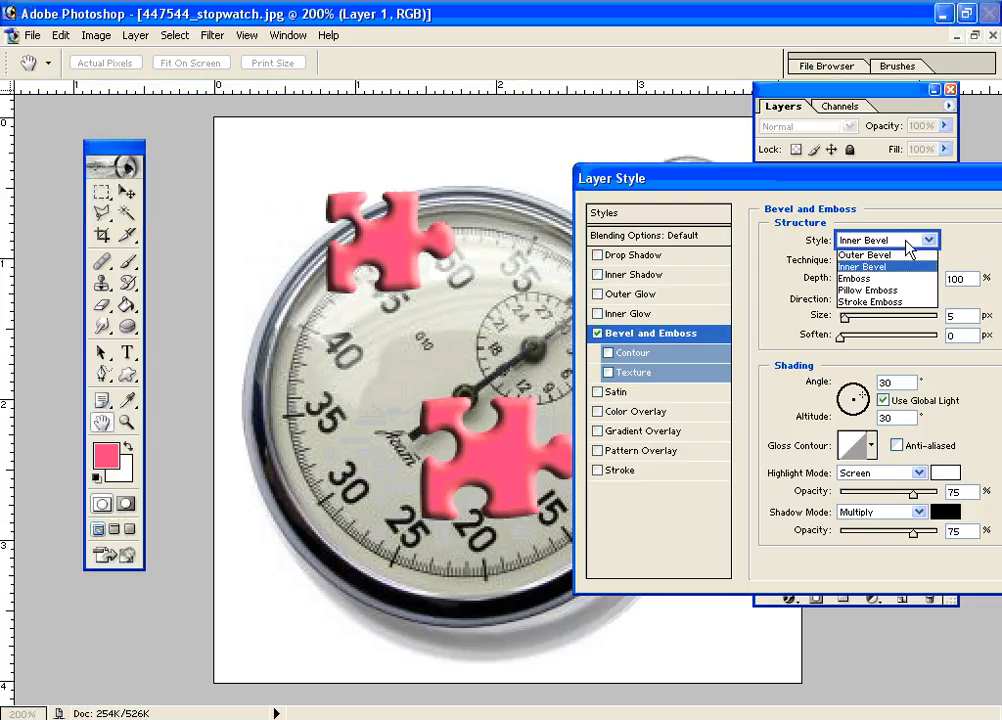
click(905, 279)
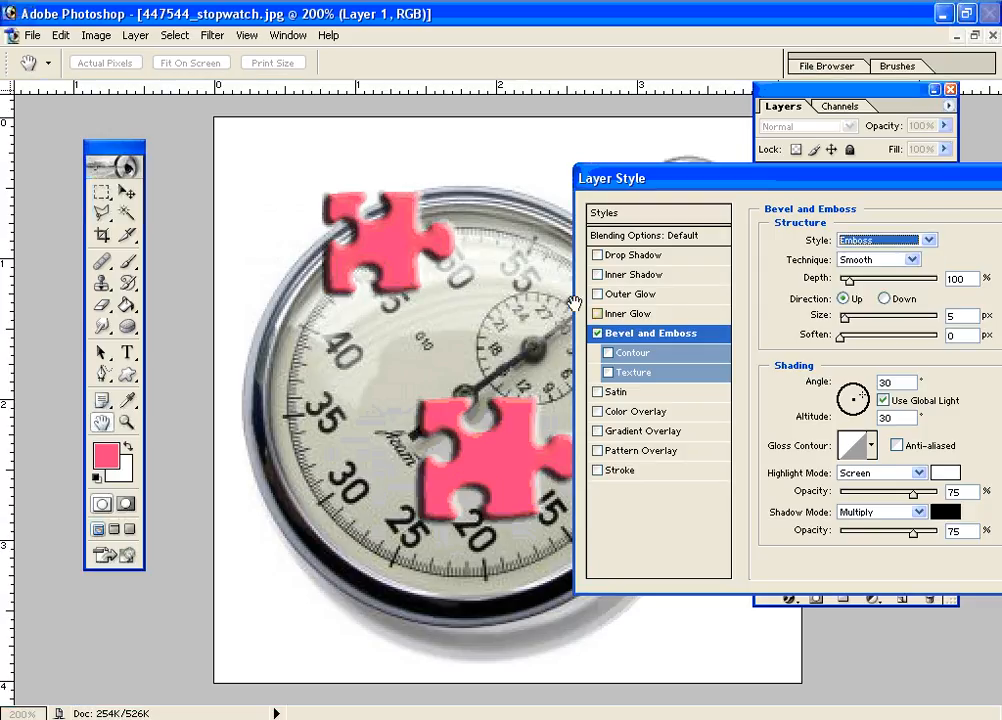
click(903, 240)
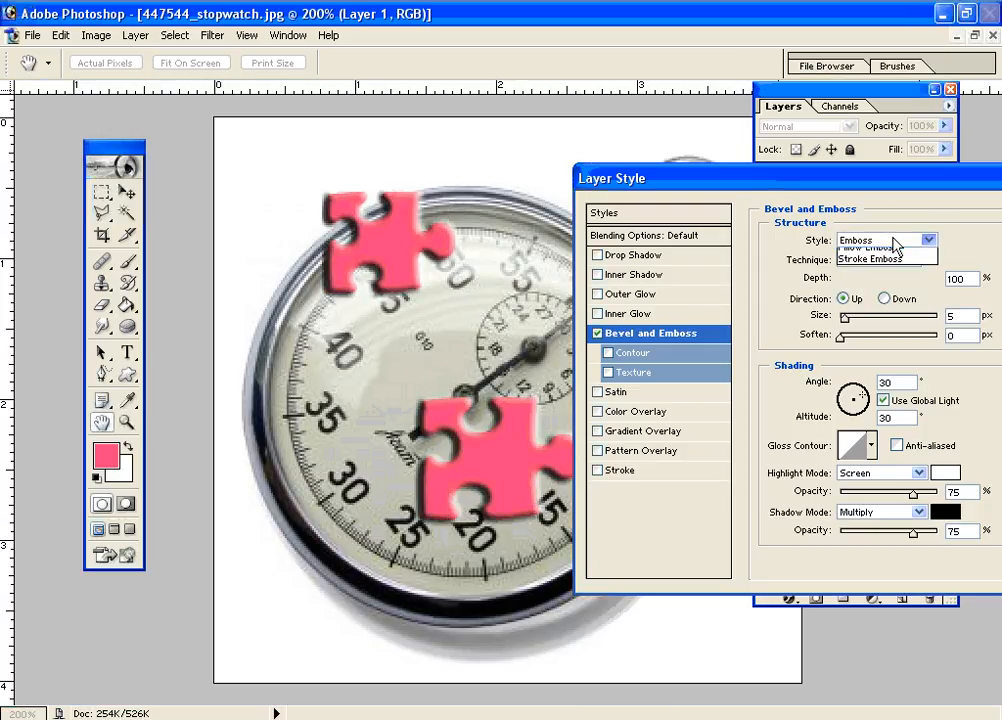
click(868, 290)
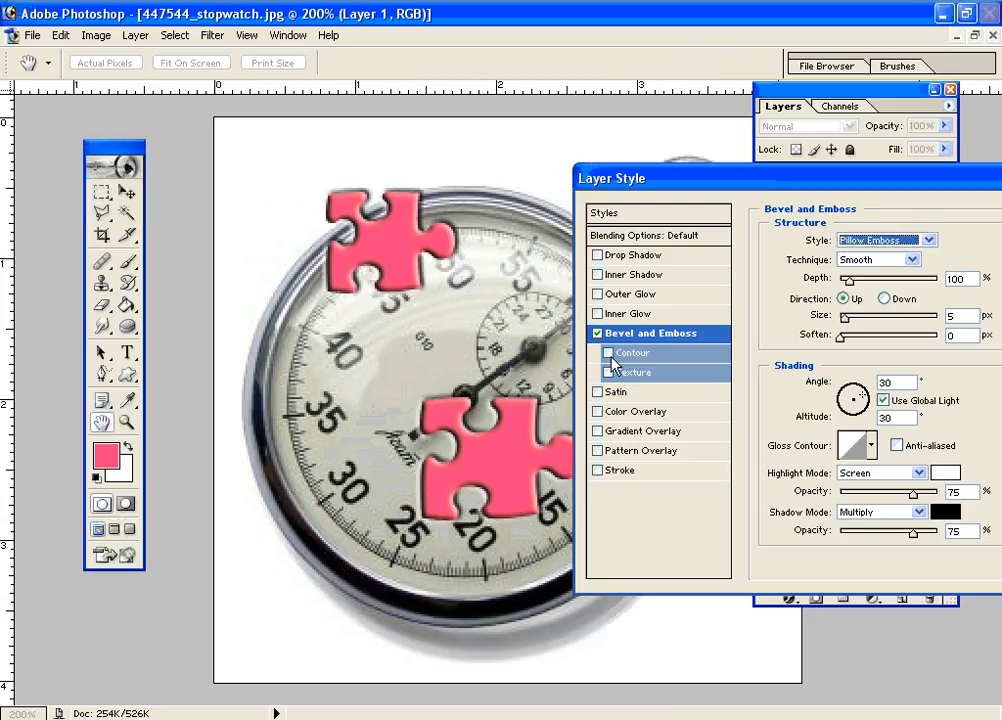
click(598, 334)
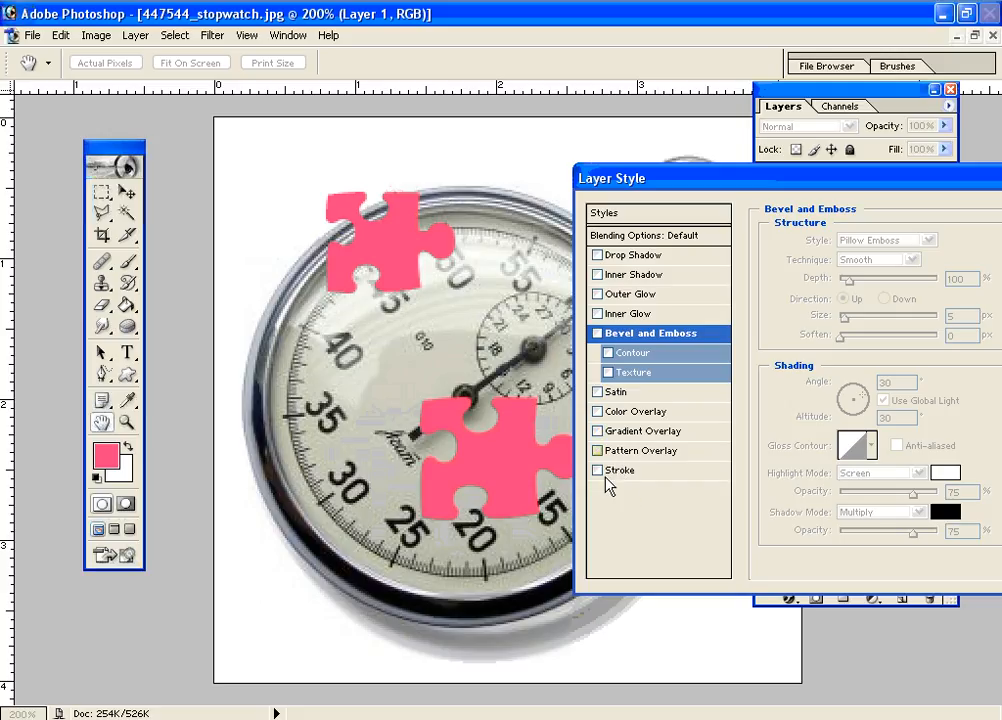
- Enable a Stroke around the puzzle pieces and set its color to blue 272BCF
click(598, 470)
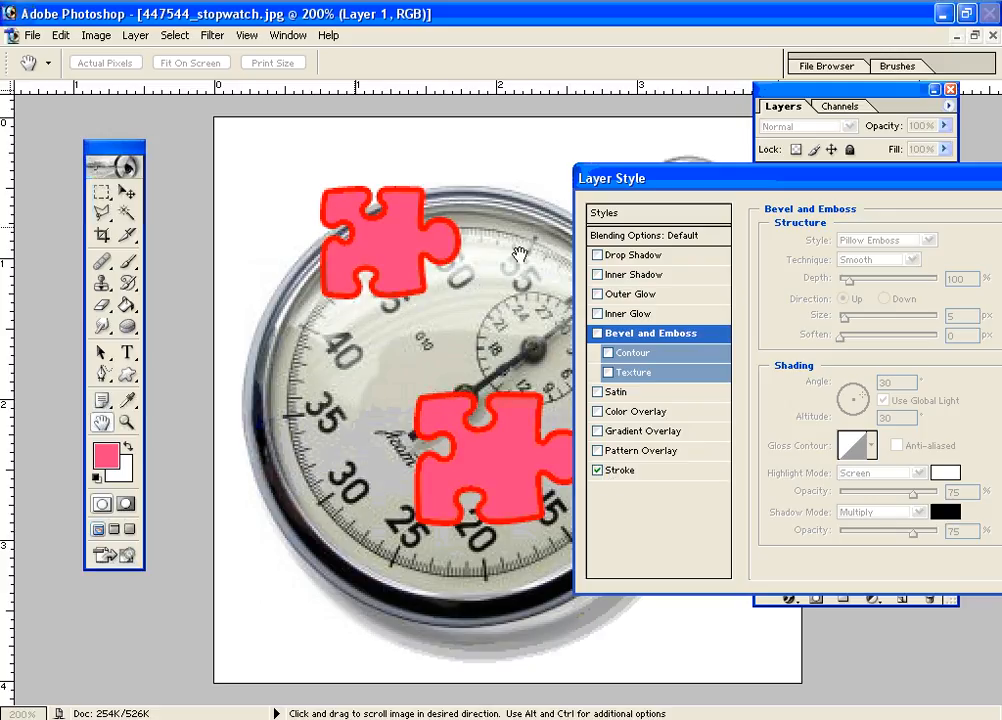
click(626, 473)
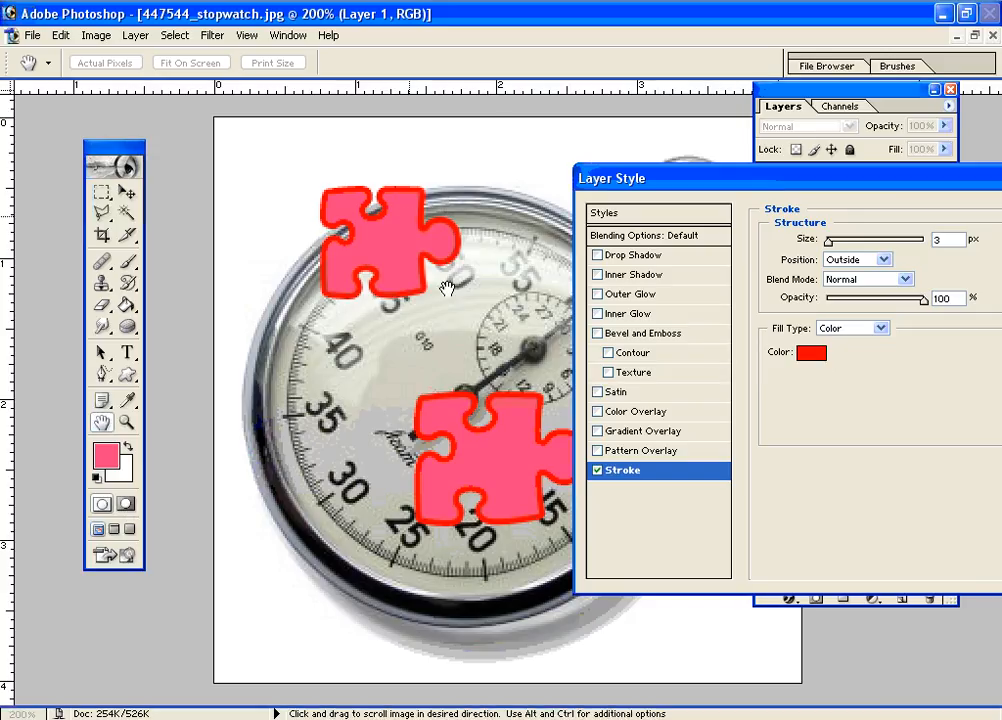
click(808, 352)
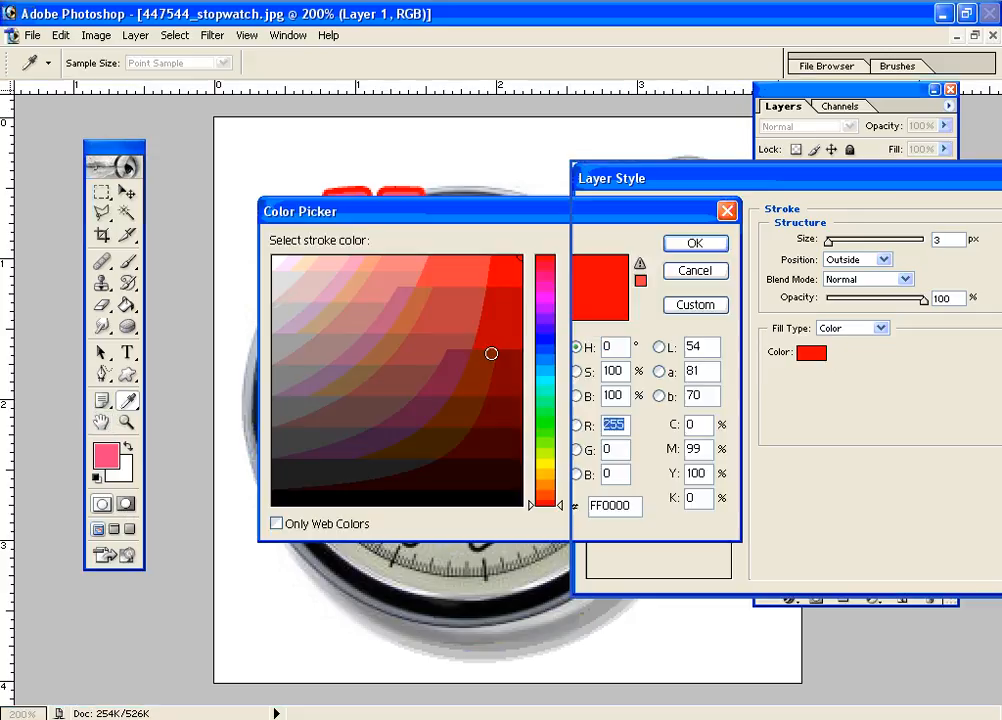
click(545, 340)
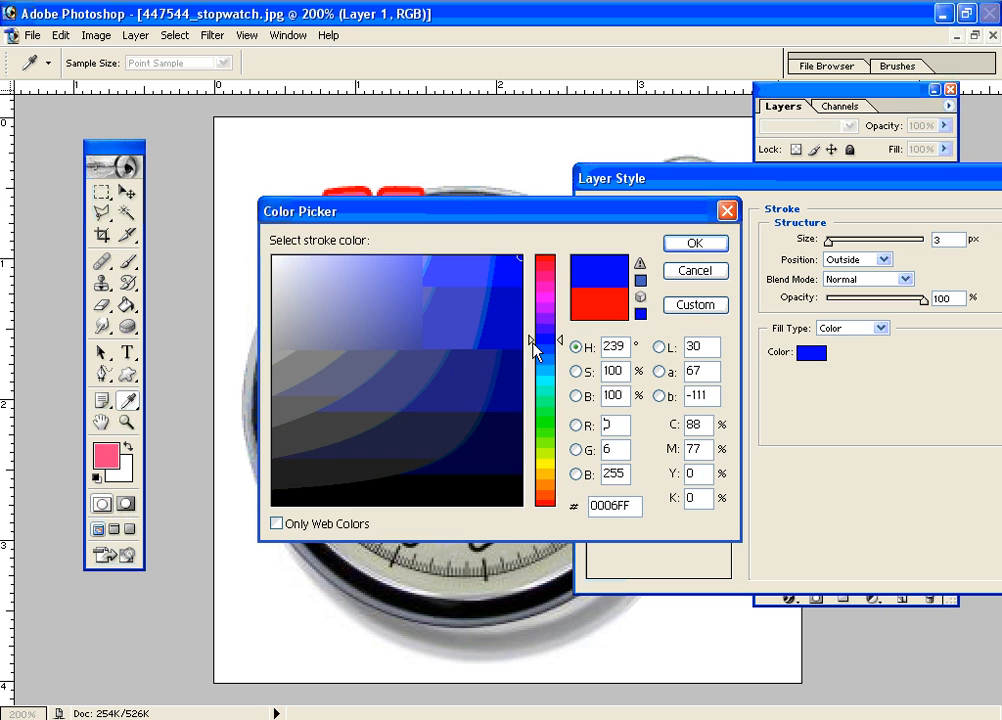
click(474, 300)
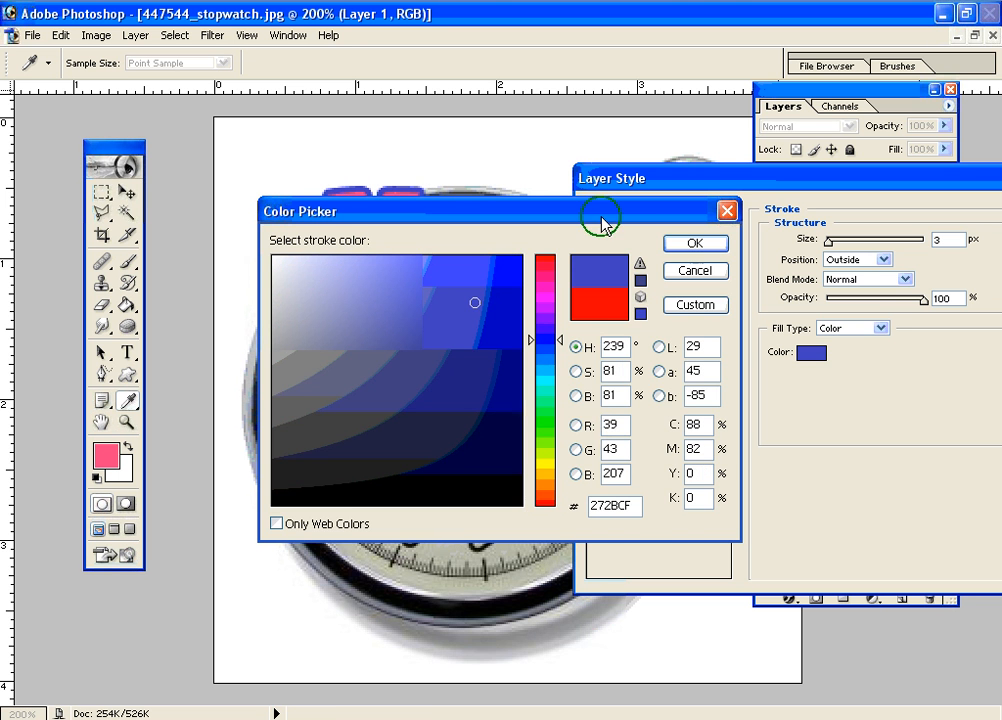
drag(599, 214, 612, 351)
click(708, 380)
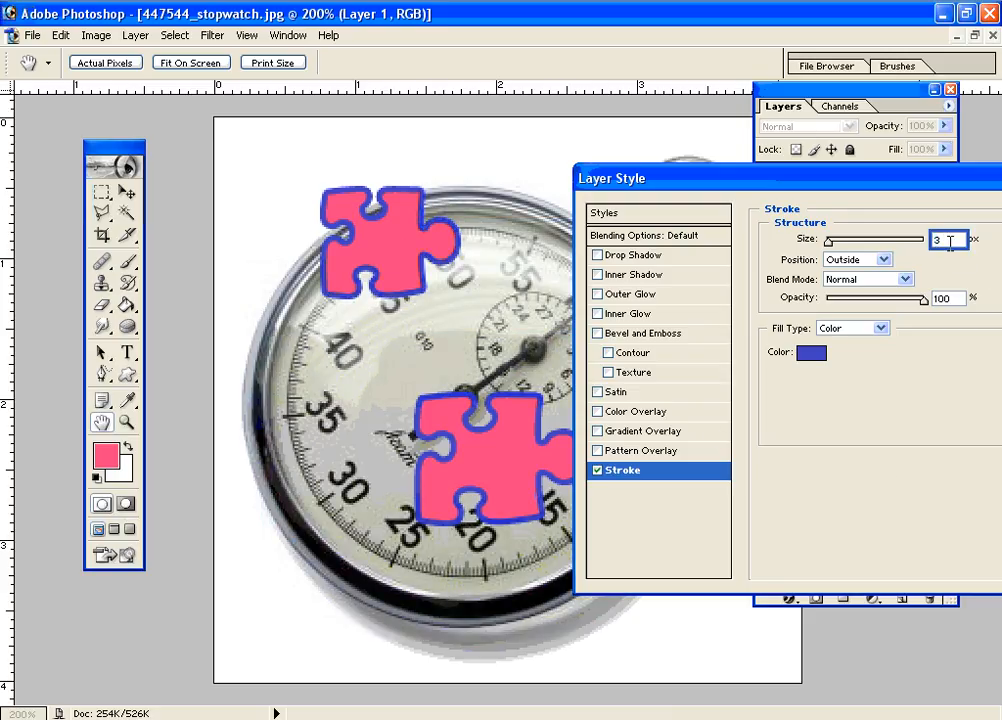
- Set the stroke size to 2 px, try the Inside position, and set the position to Center
text(2)
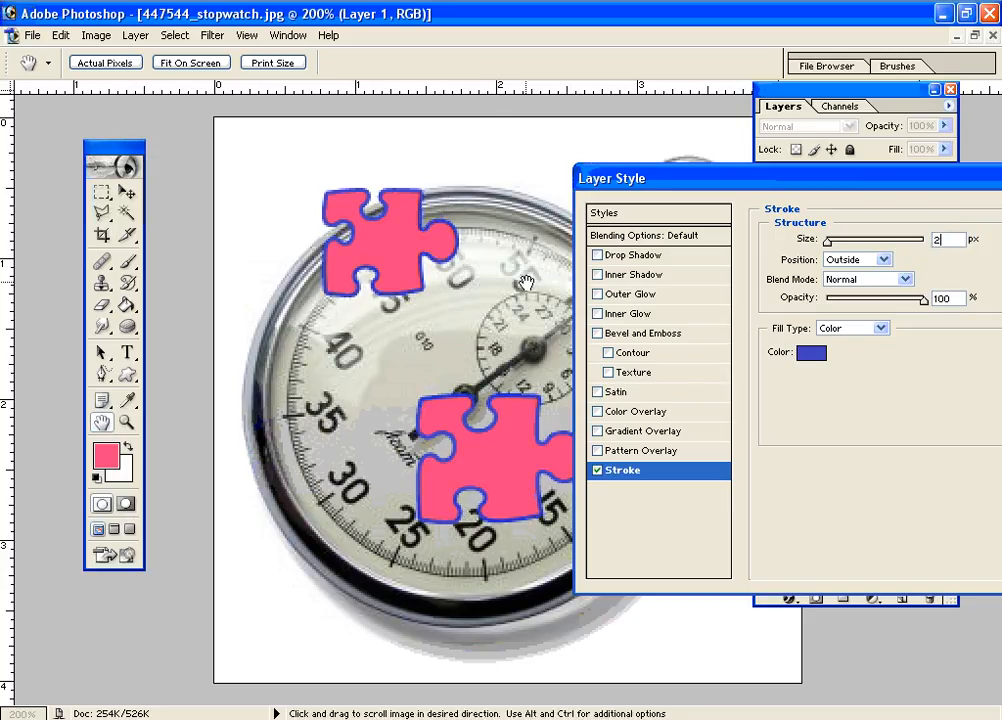
click(884, 259)
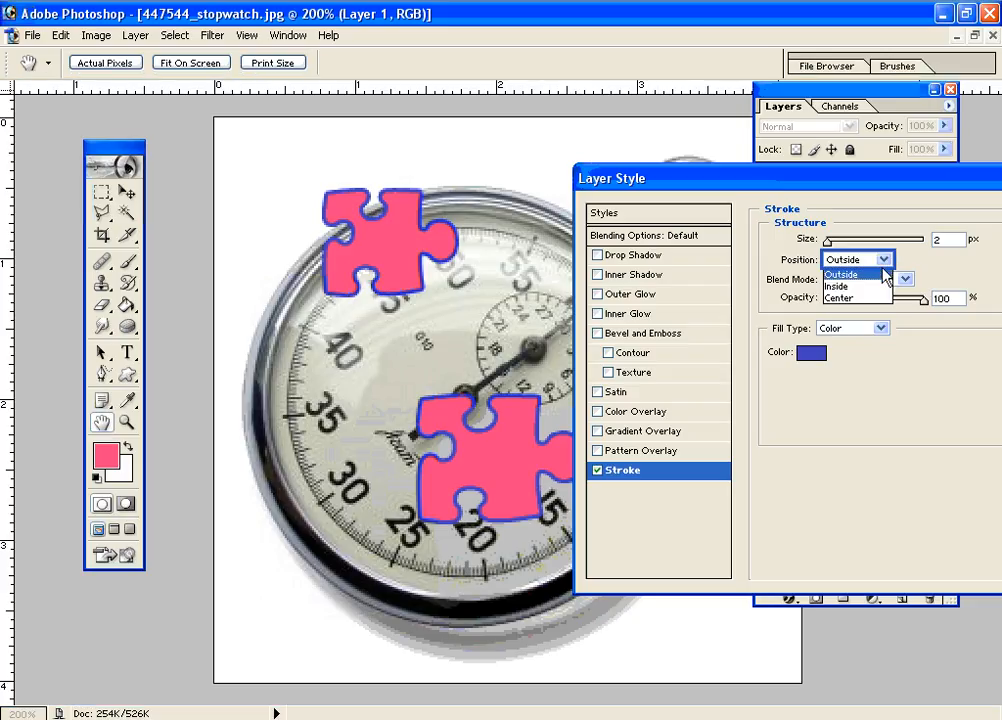
click(884, 288)
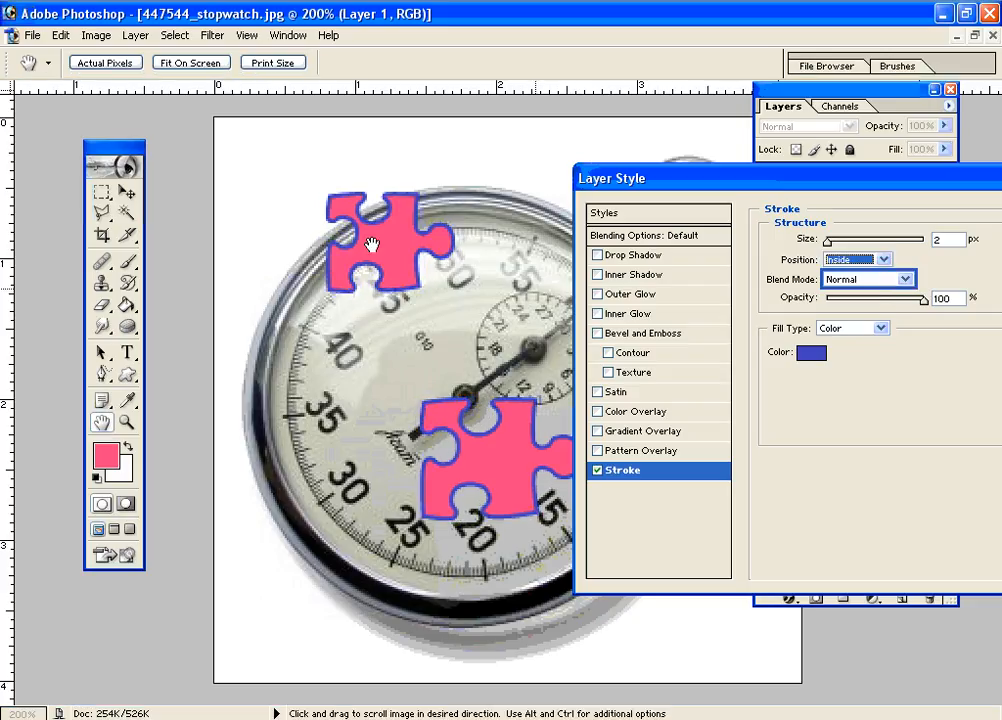
click(883, 260)
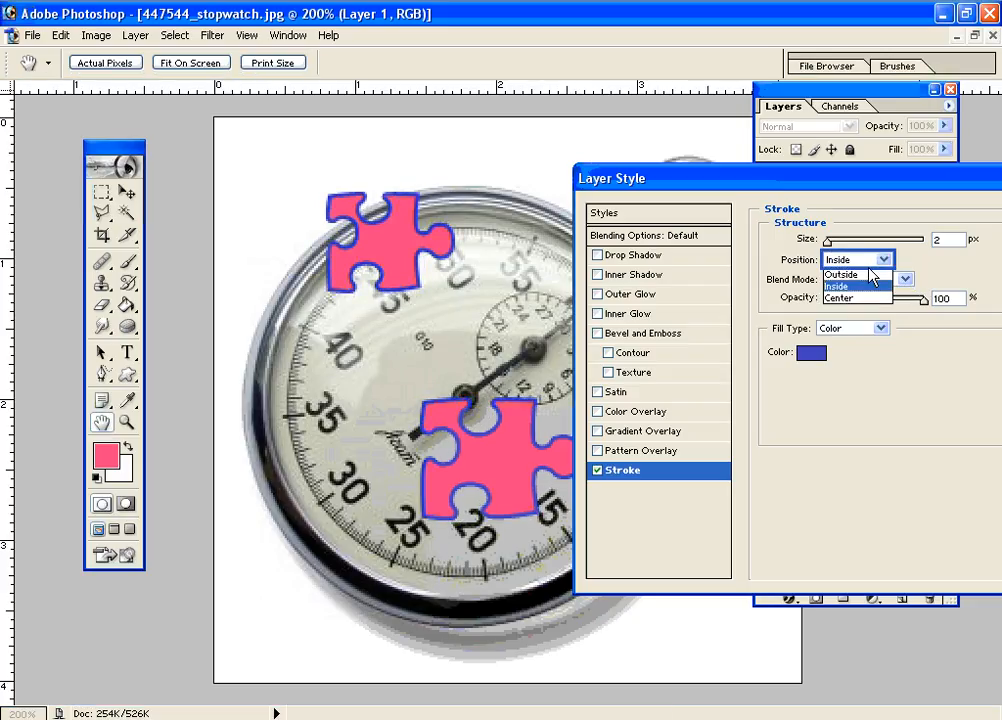
click(858, 297)
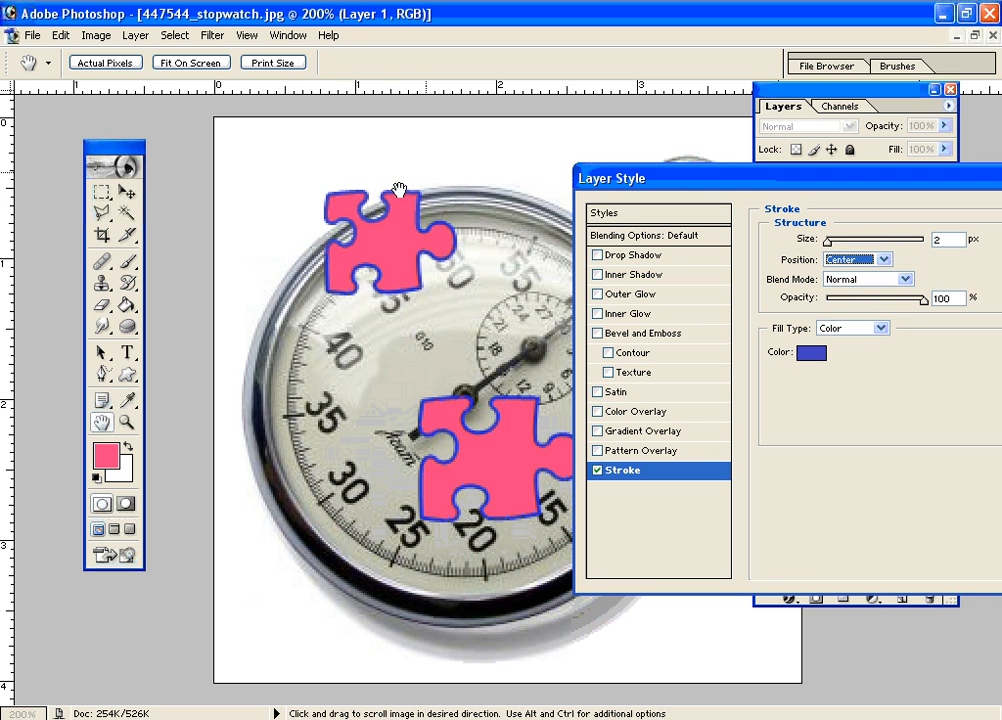
- Turn off the Stroke effect and close Layer 1's Layer Style dialog without applying any effects
click(598, 471)
drag(784, 186, 407, 308)
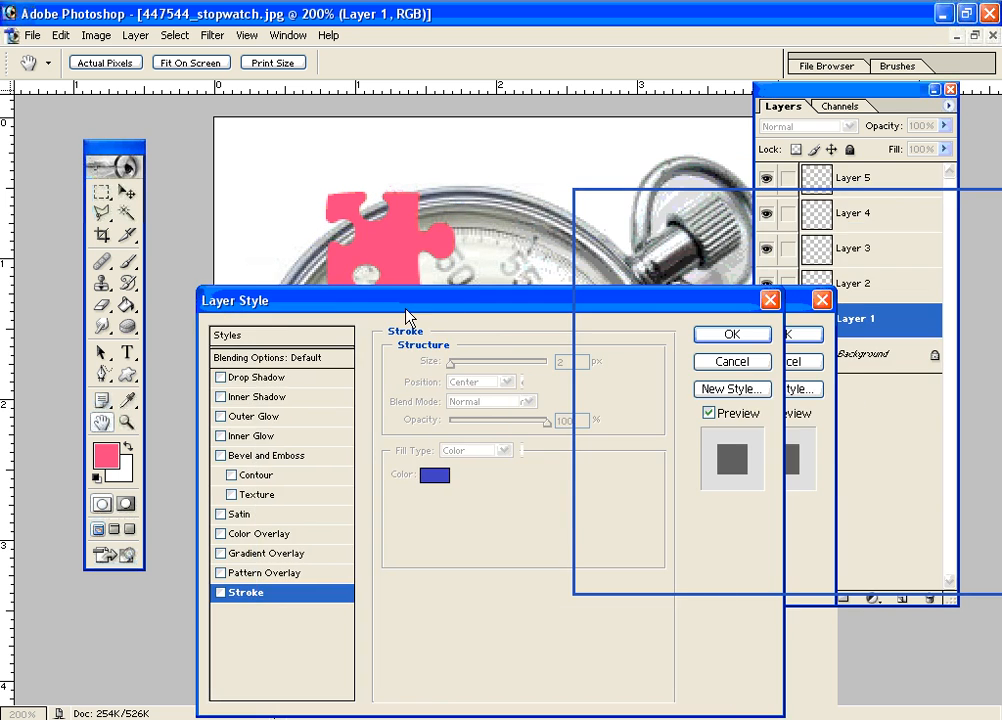
click(717, 366)
- Add the pink text "Testing Layers" in 12 pt Arial across the dial's 40 mark, and select all of it
key(z)
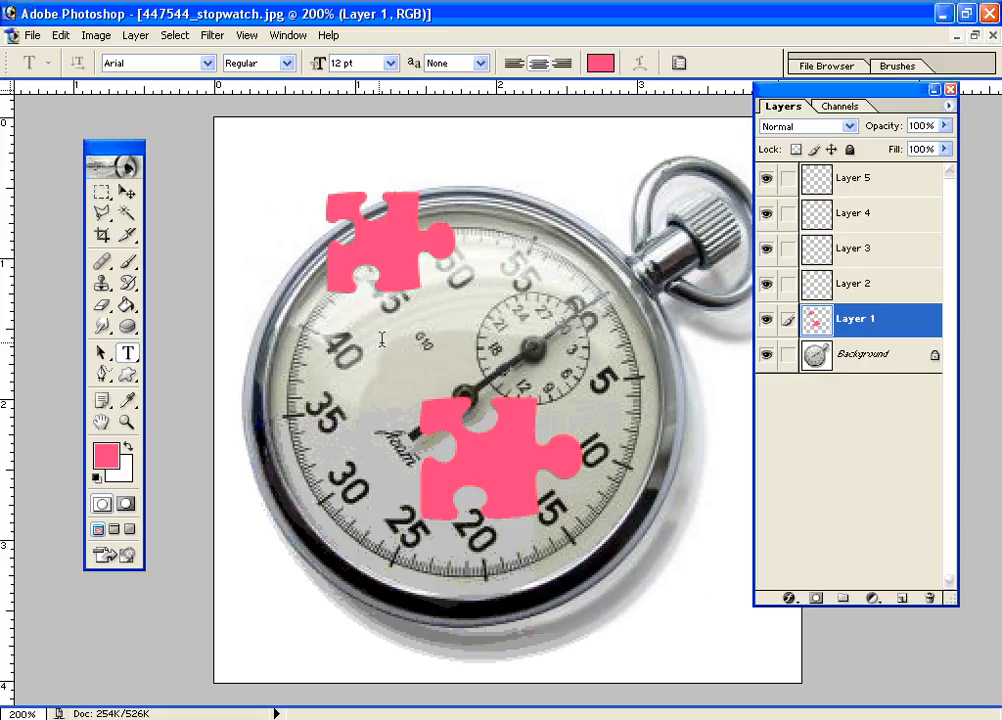
click(381, 340)
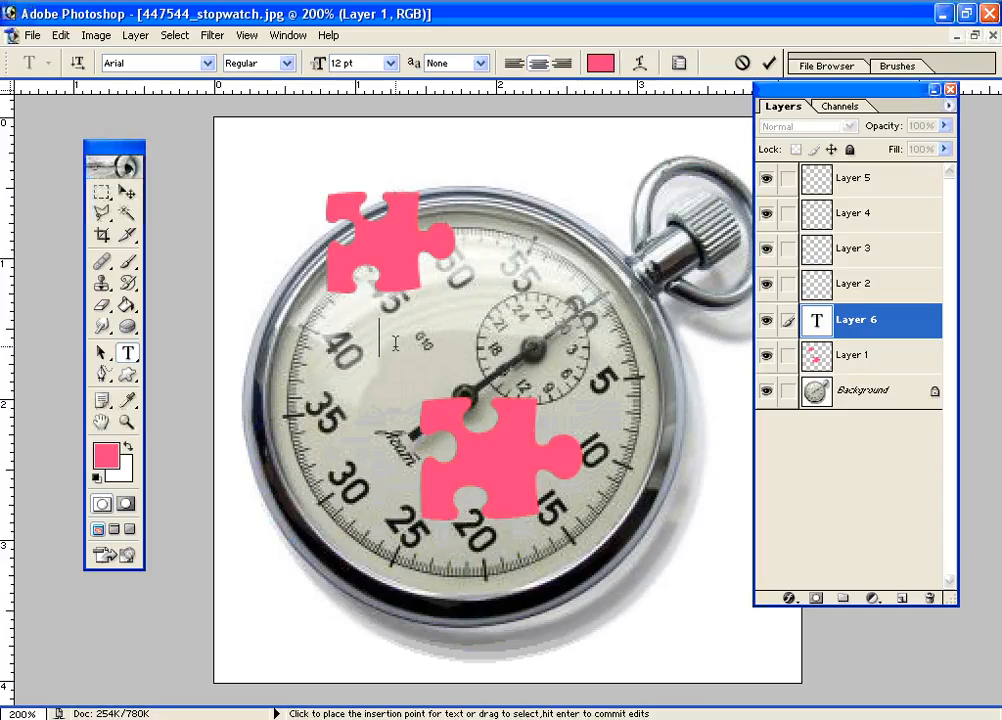
text(Testing)
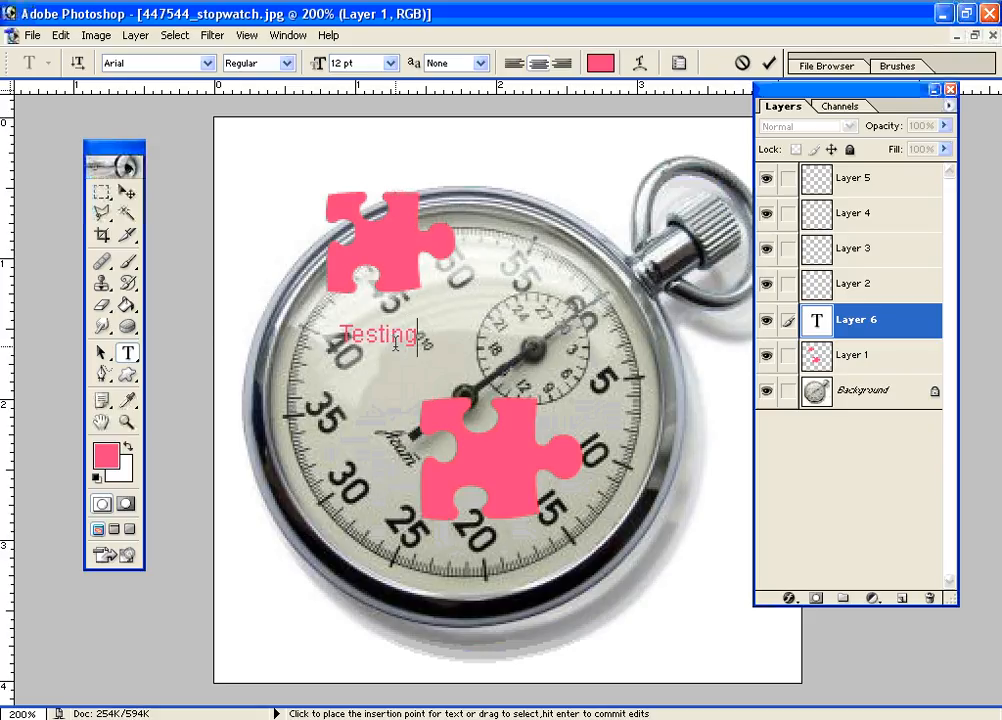
text( Layers)
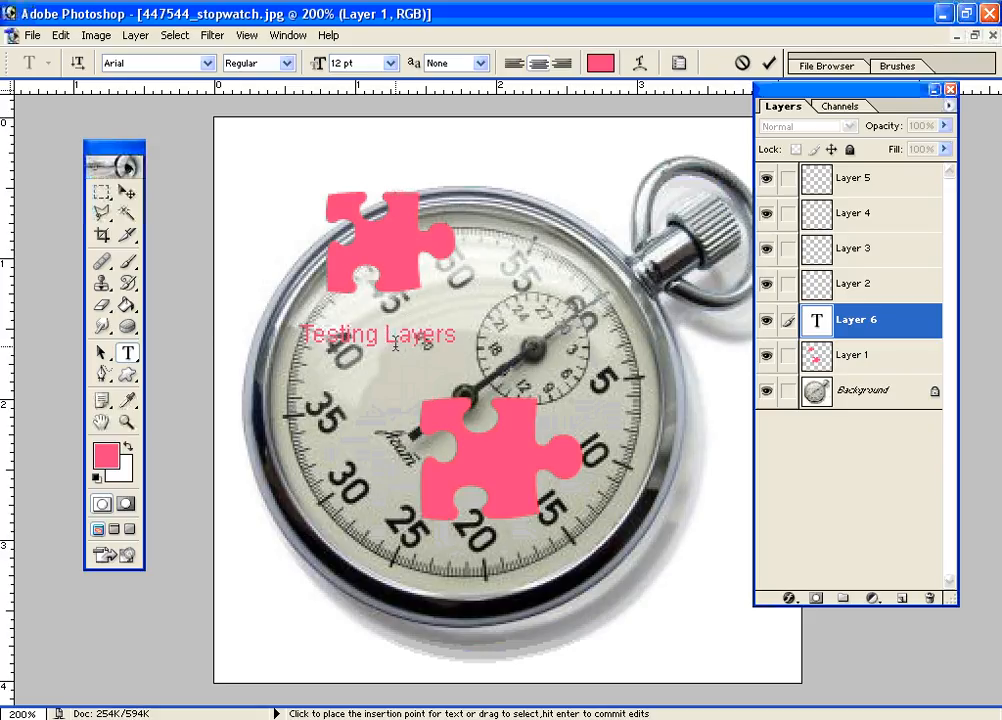
key(ctrl+a)
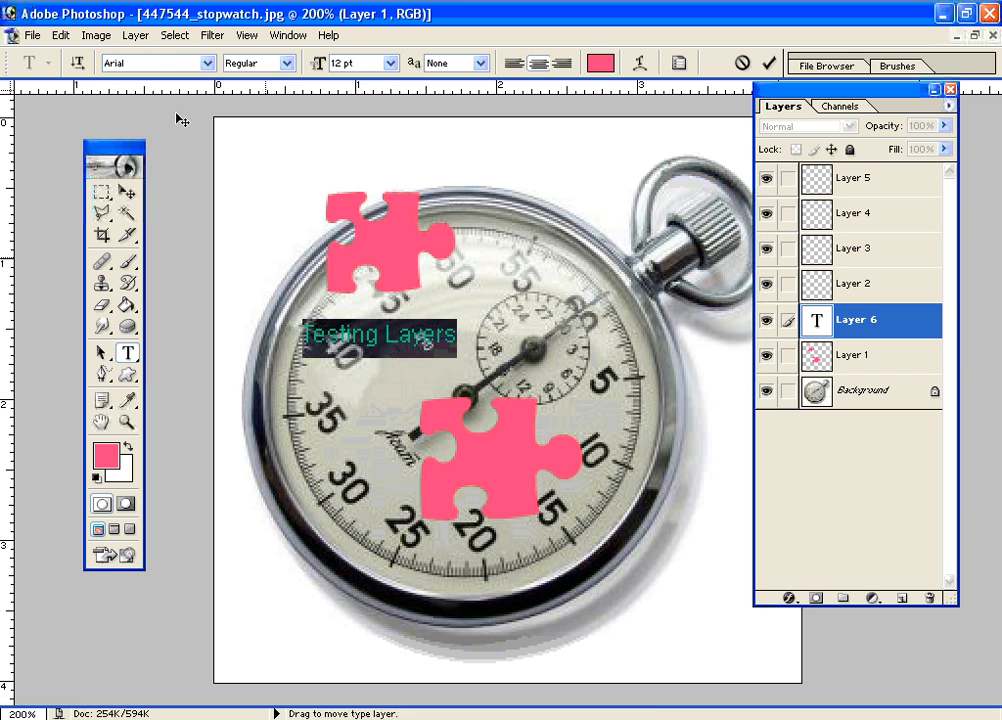
- Change the "Testing Layers" text to 30 pt Arial Black, position it across the middle of the dial, and commit it
click(207, 63)
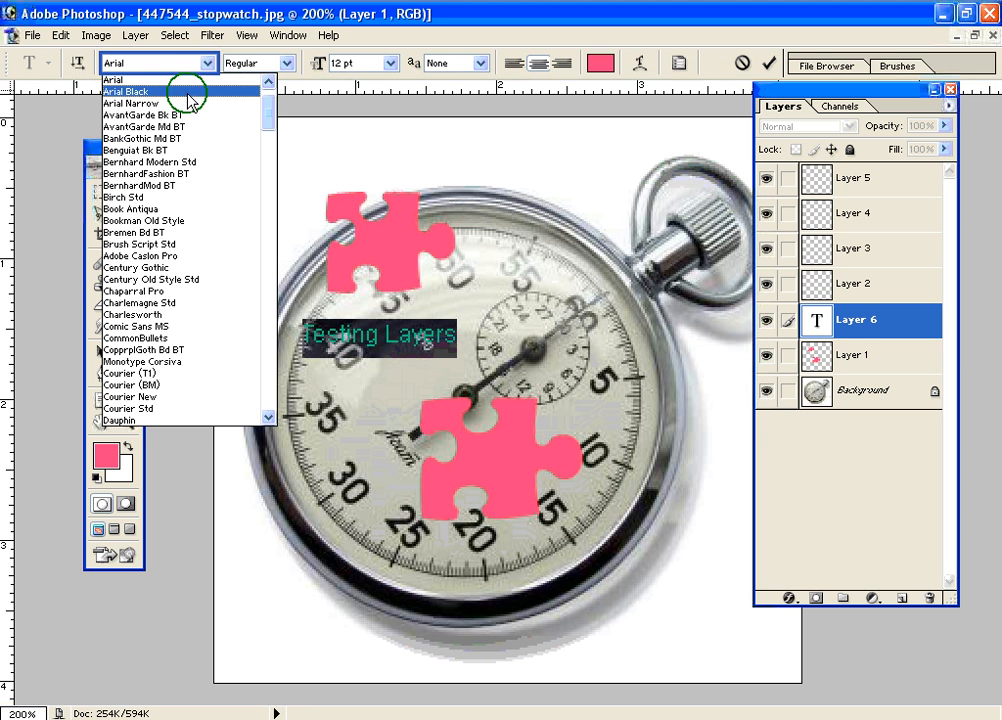
click(195, 91)
click(381, 64)
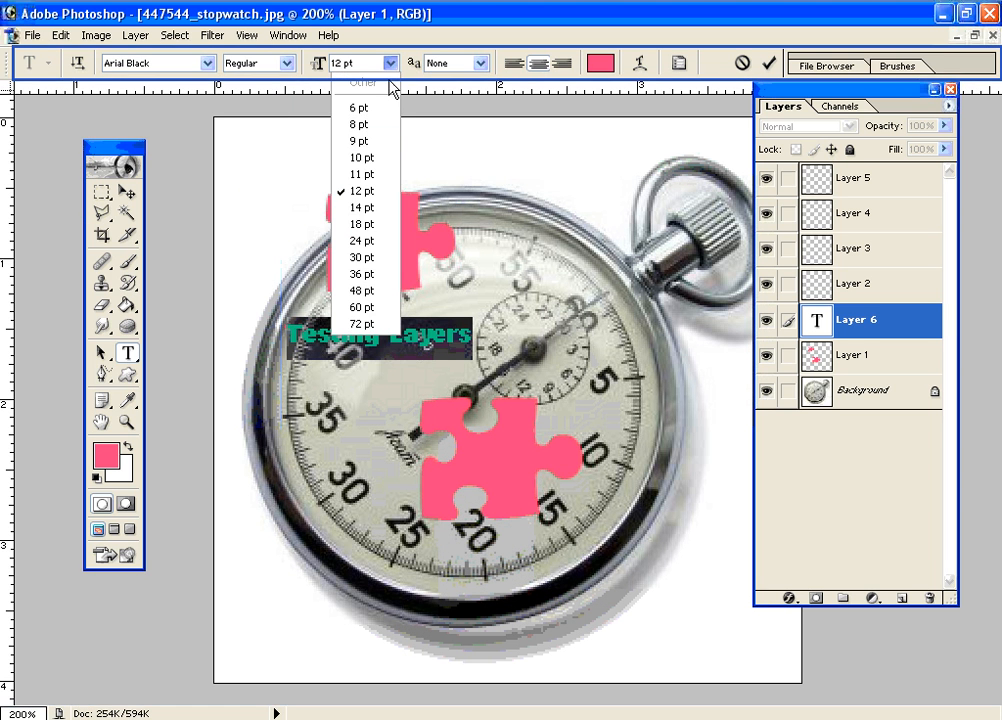
click(379, 265)
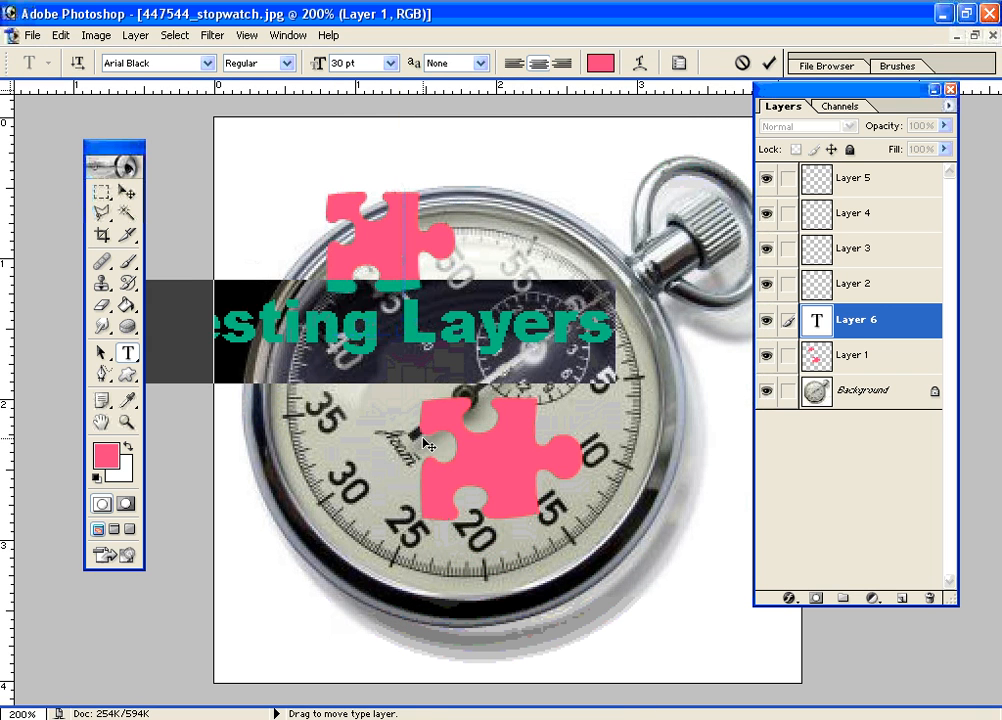
drag(424, 444, 541, 470)
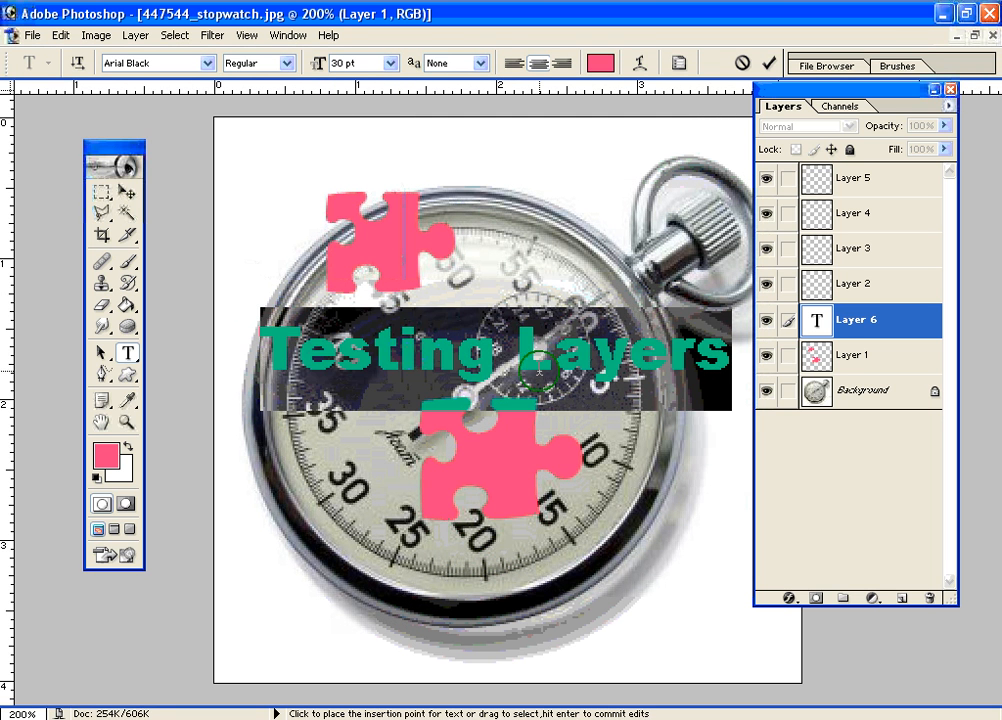
key(ctrl+Return)
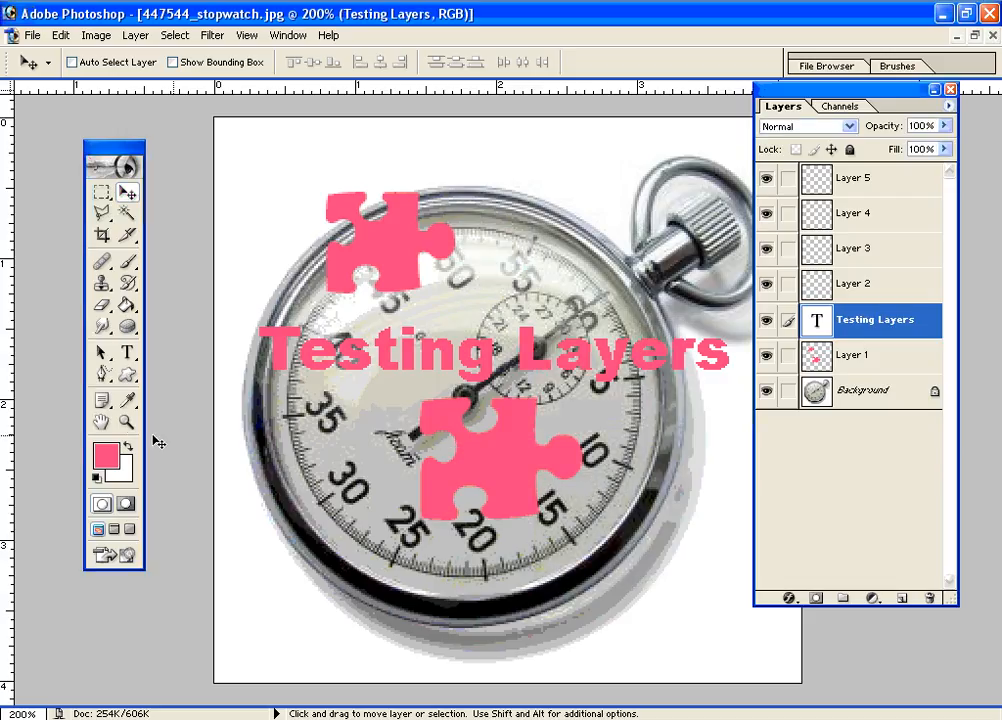
- Move the "Testing Layers" text down to the lower edge of the stopwatch, viewing the image at actual pixels
click(126, 421)
right_click(423, 412)
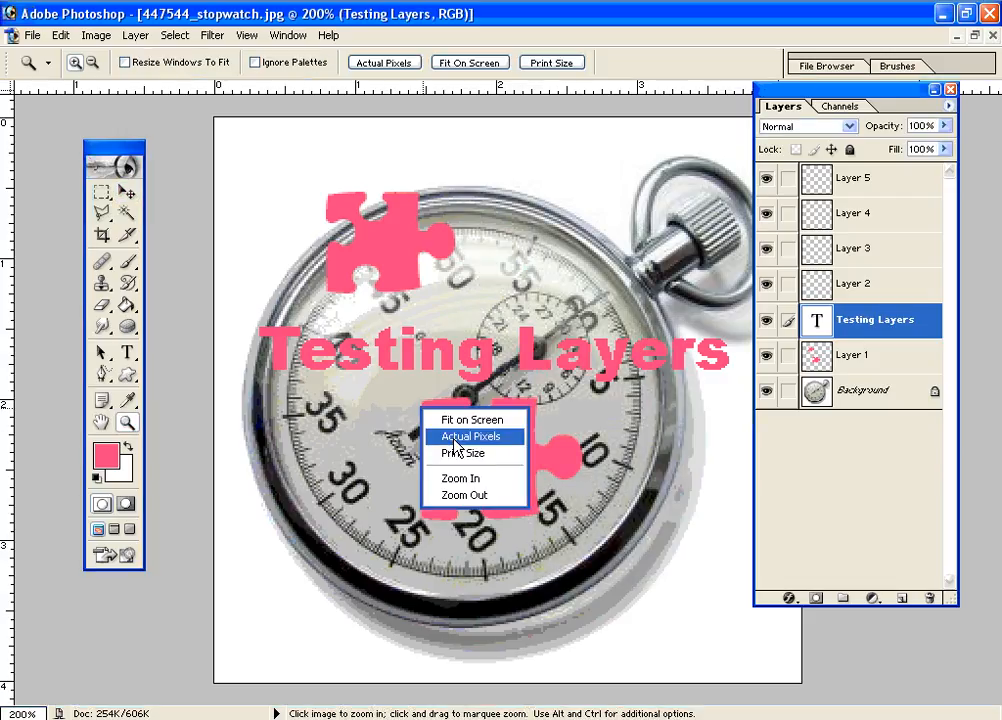
click(452, 437)
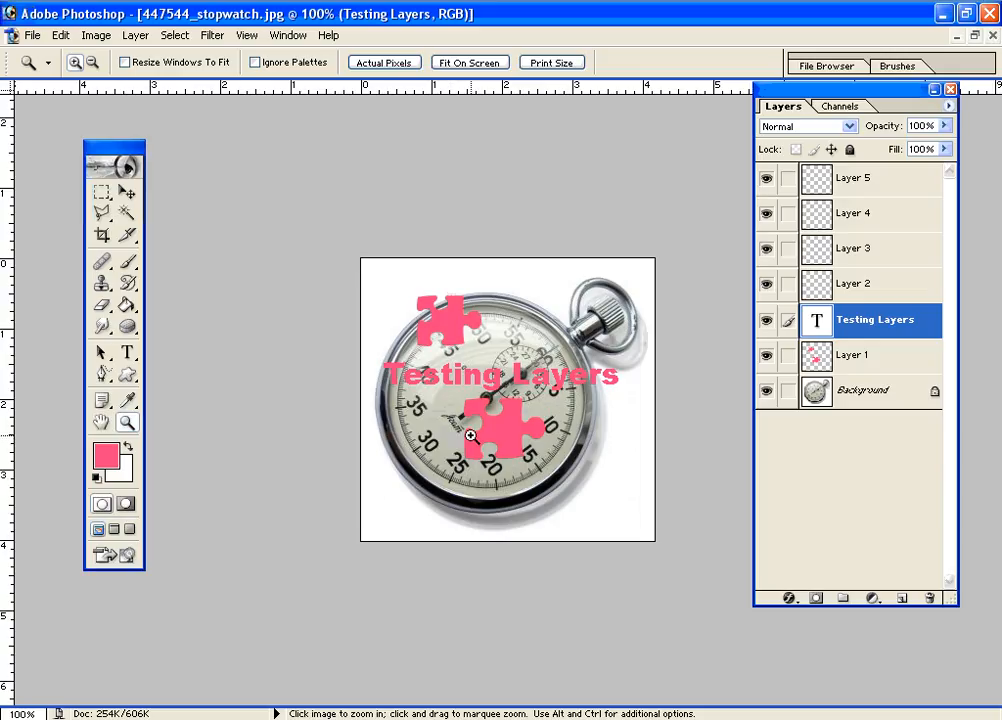
click(126, 192)
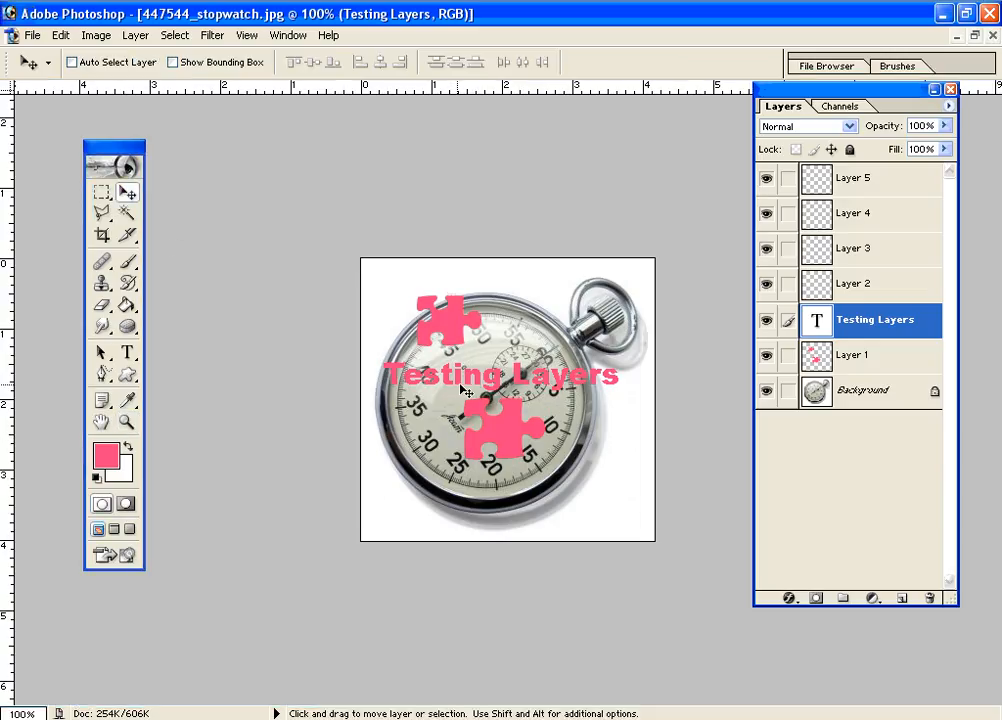
drag(465, 401, 472, 520)
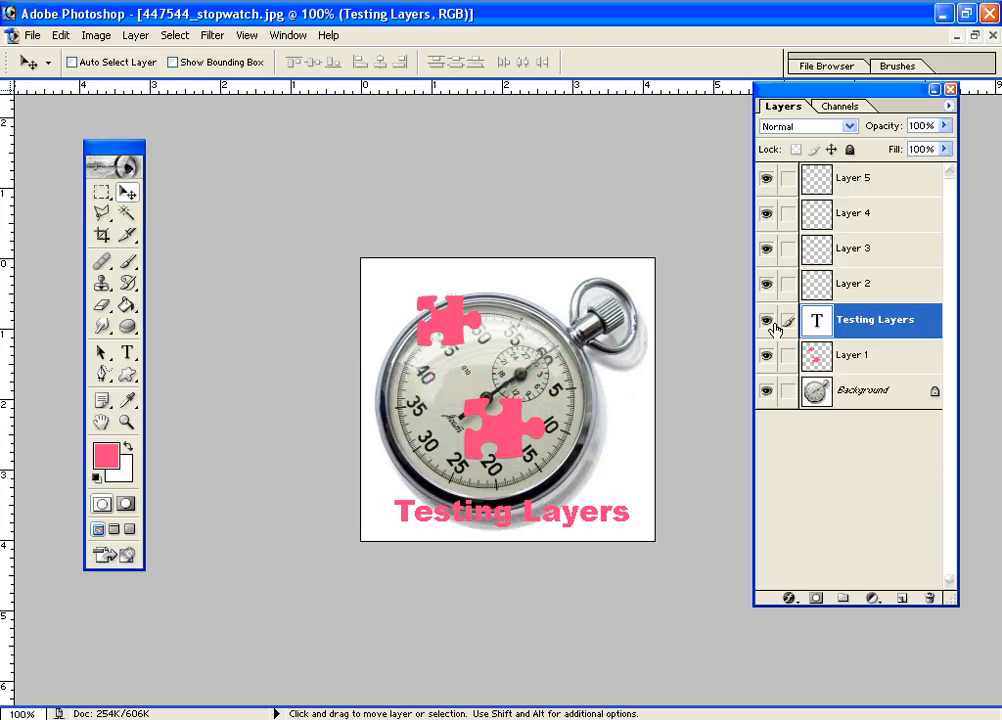
- Open the Layer Style settings of the Testing Layers text layer and enable Color Overlay
click(927, 322)
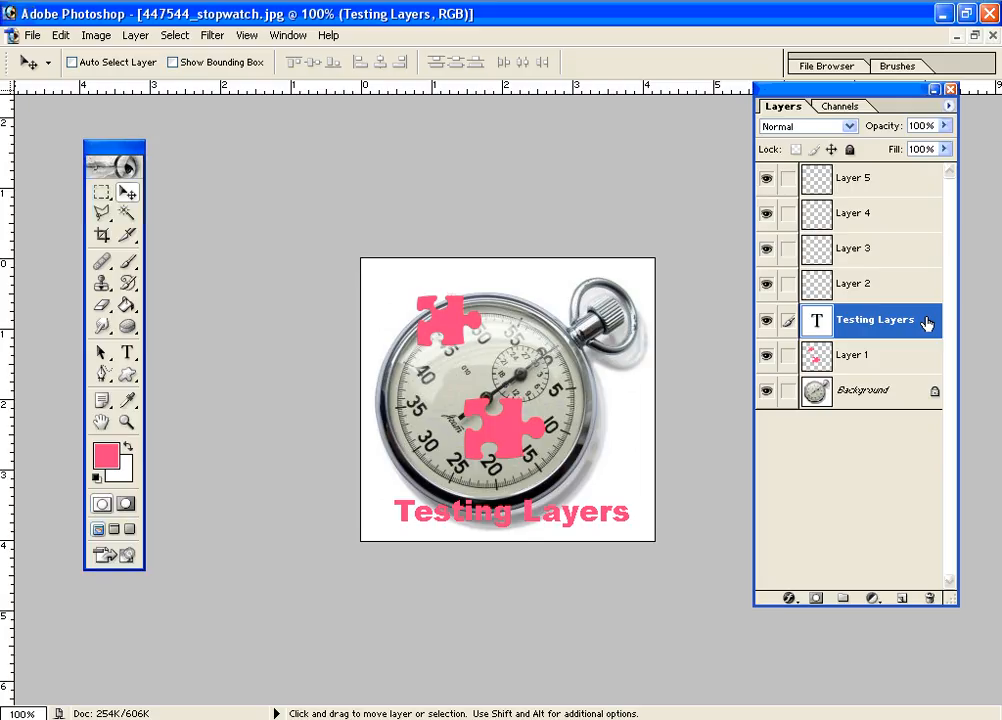
double_click(927, 322)
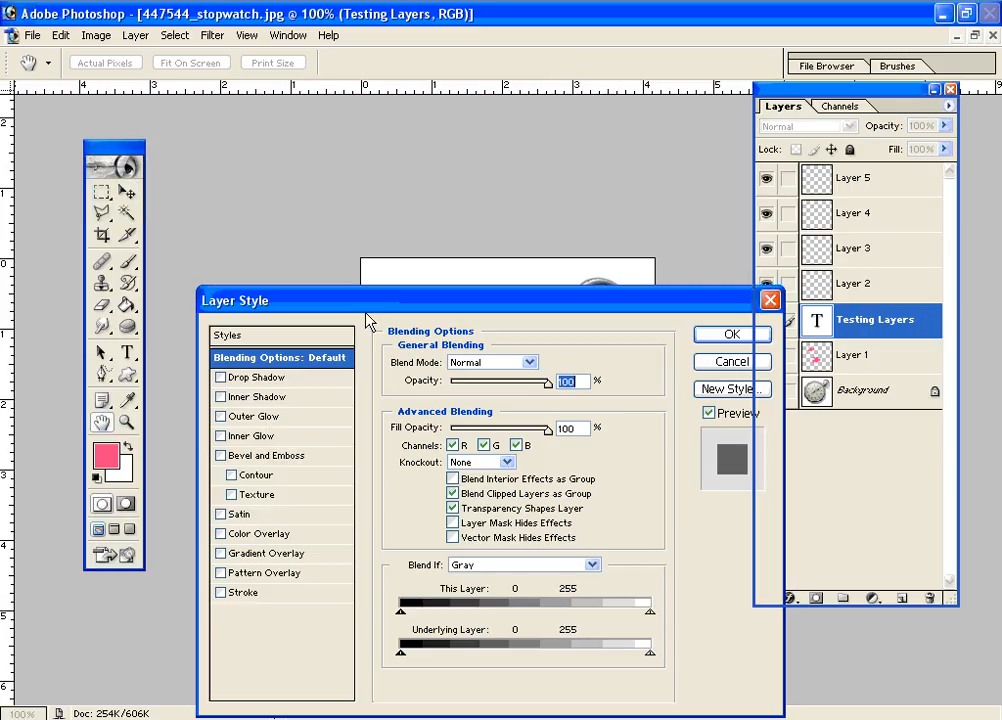
drag(364, 302, 720, 140)
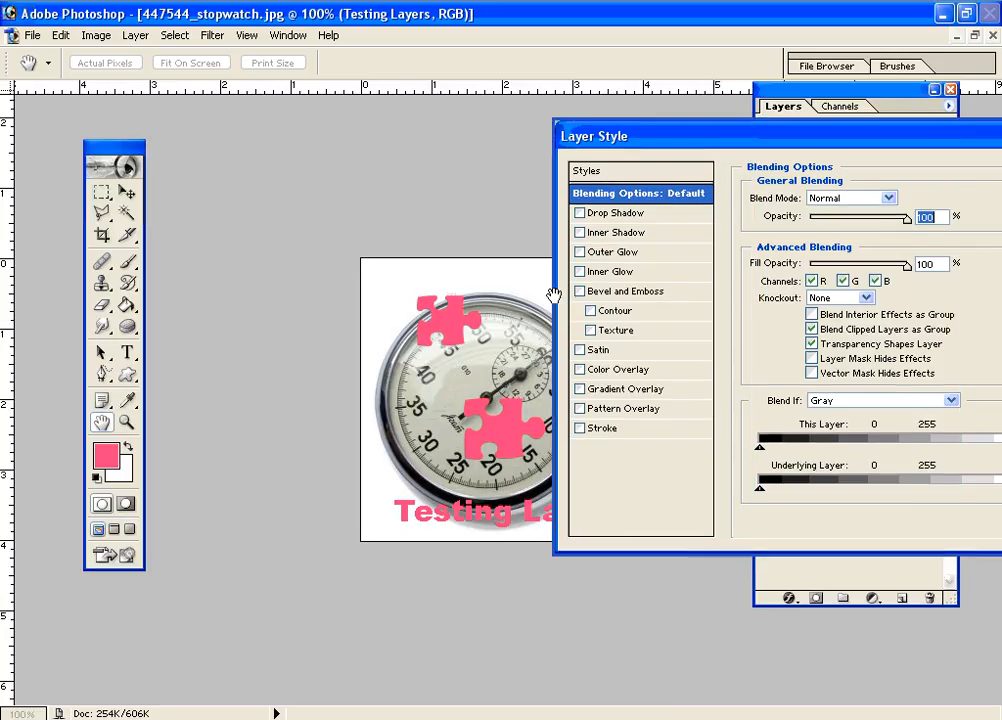
right_click(407, 520)
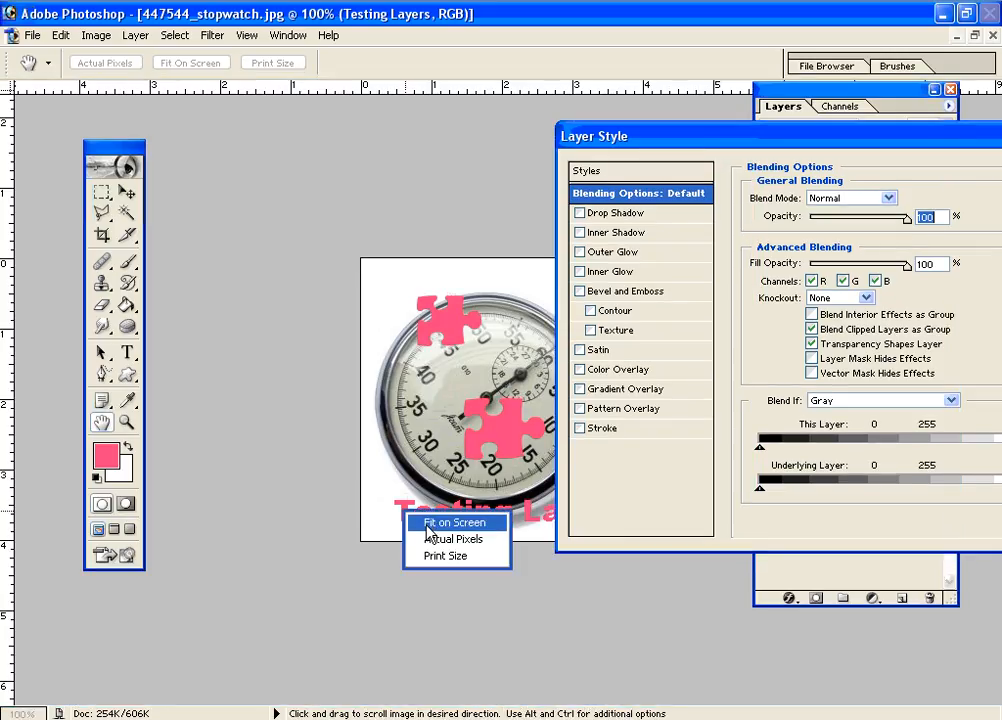
click(425, 522)
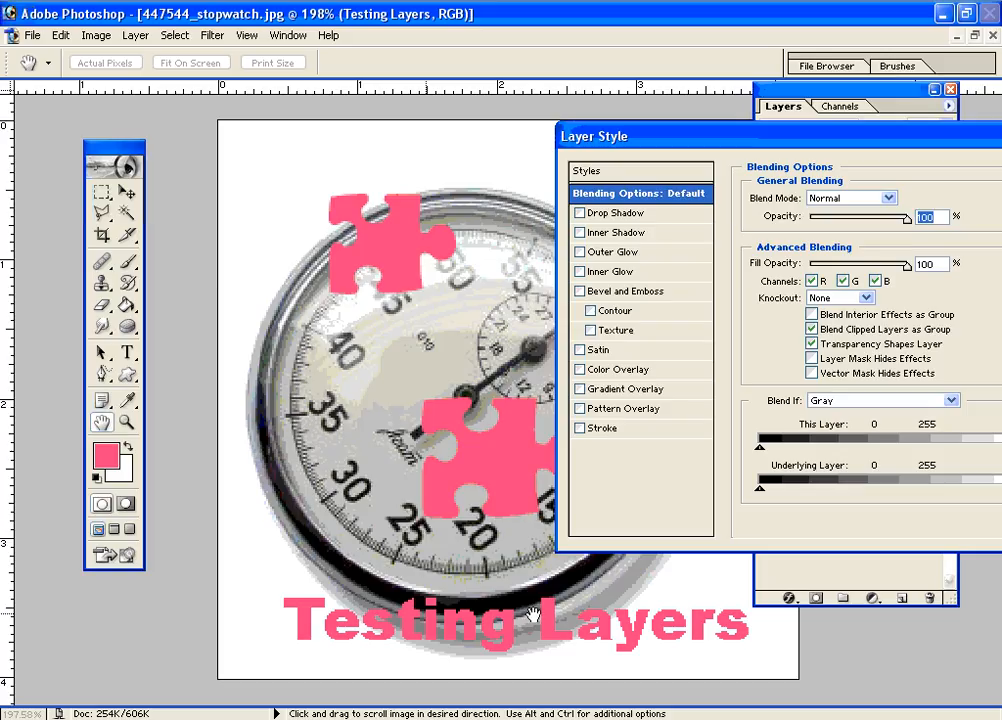
click(610, 375)
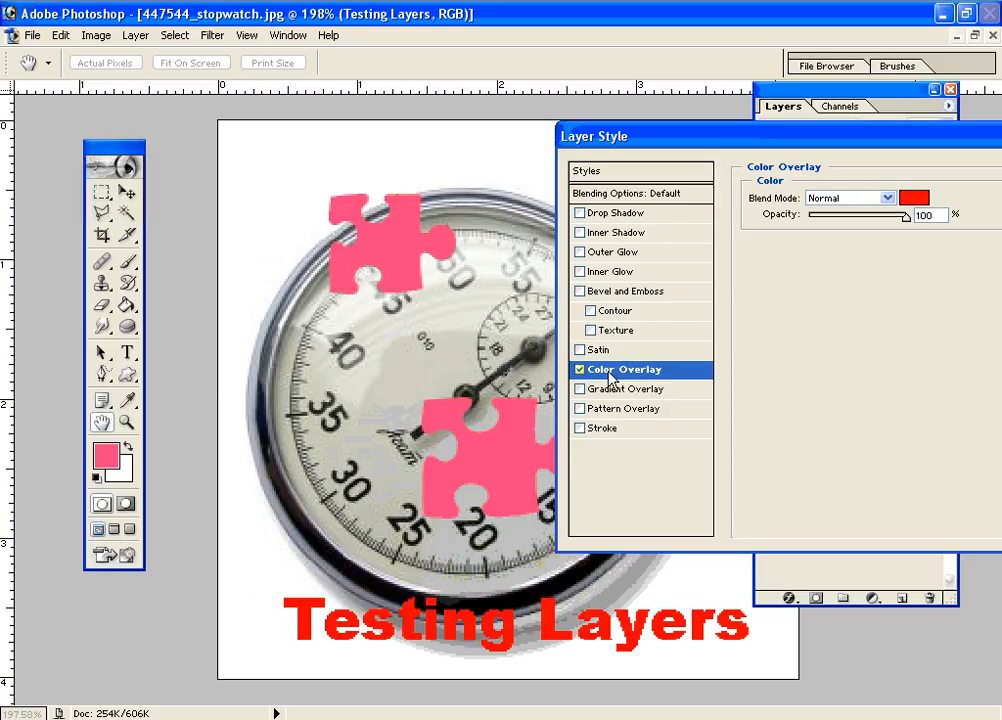
- Set the text's overlay color to dark blue 19378D
double_click(921, 214)
click(913, 198)
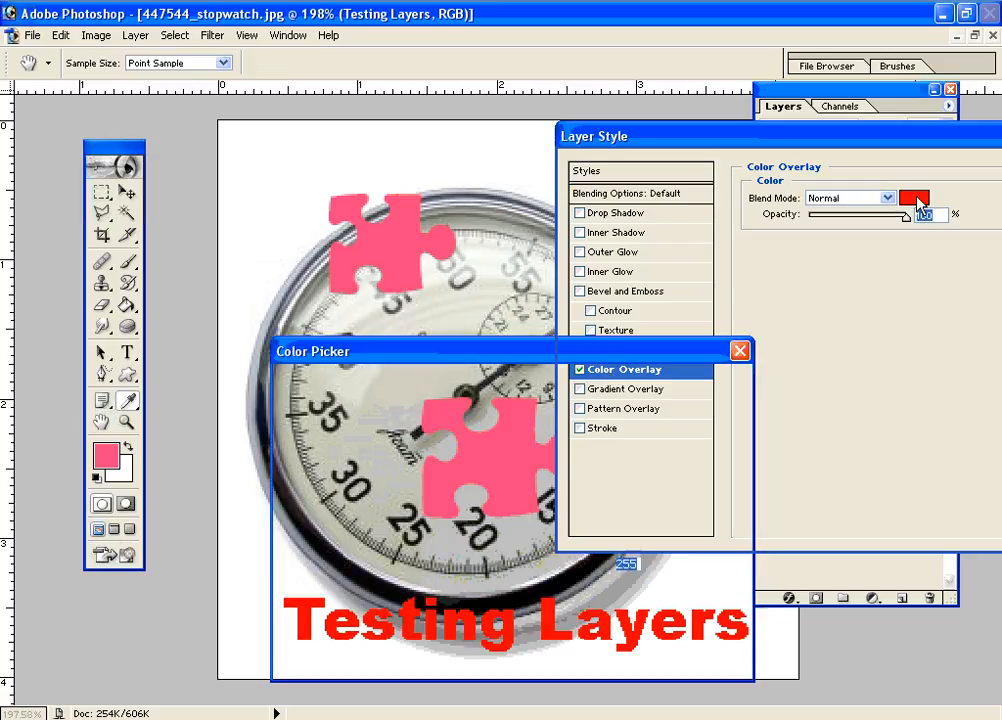
drag(537, 362, 776, 173)
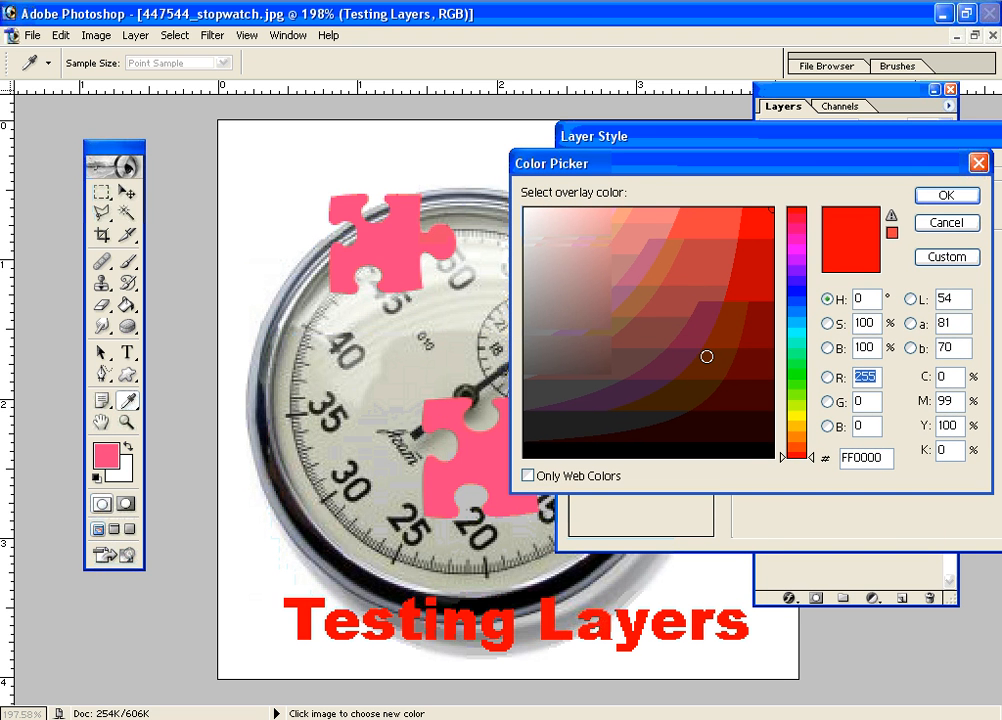
click(745, 261)
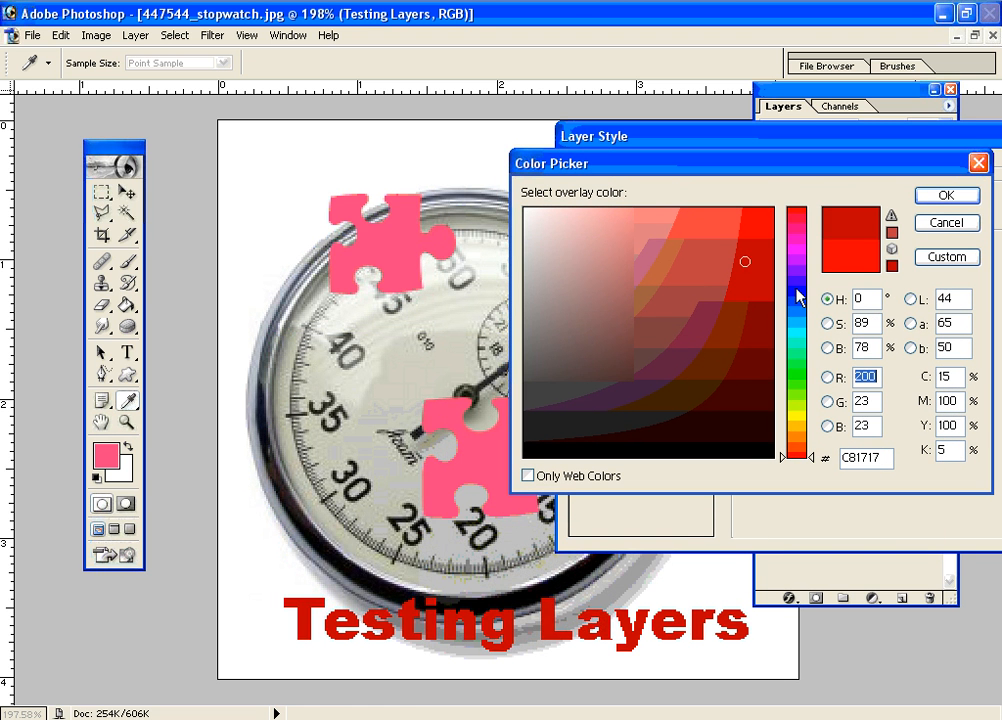
mouse_move(762, 312)
mouse_down()
mouse_move(749, 385)
mouse_move(765, 312)
mouse_up()
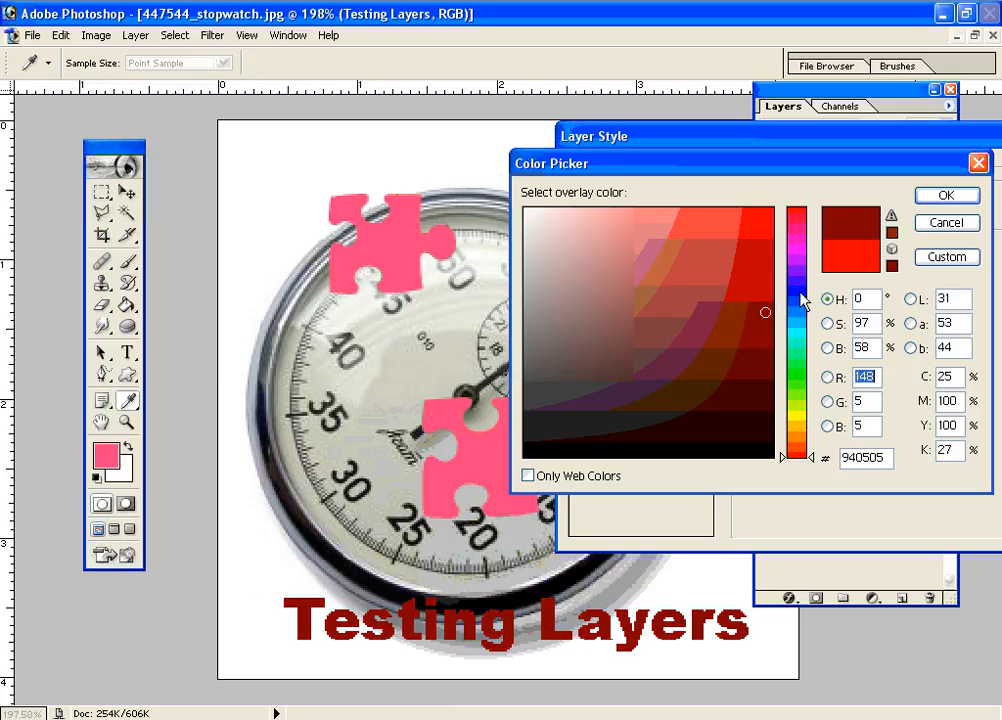
click(800, 301)
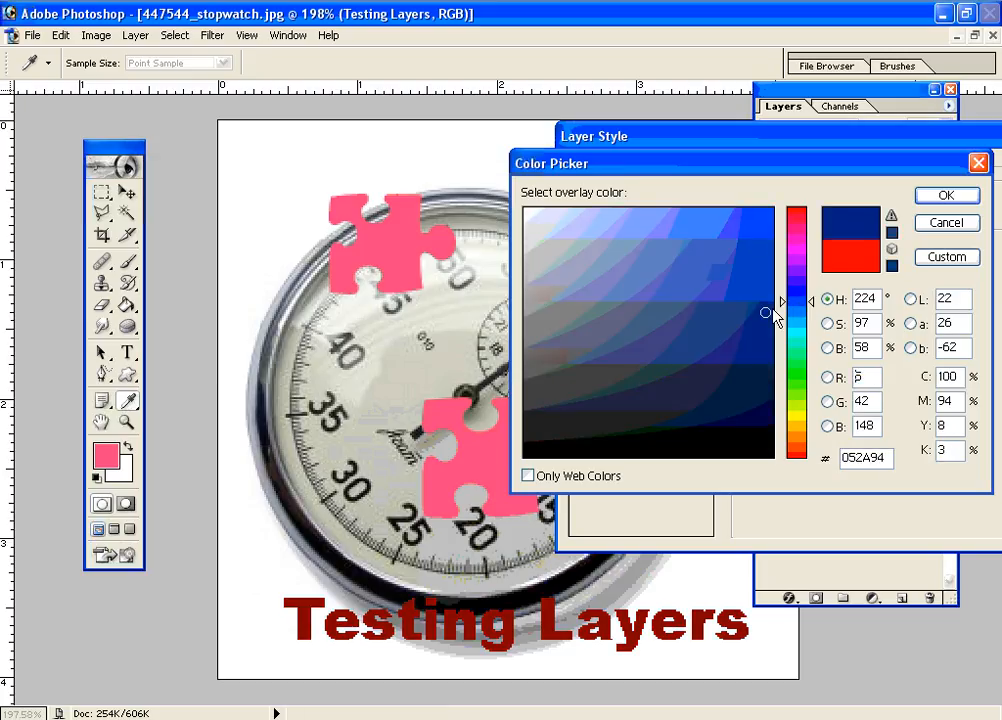
click(727, 320)
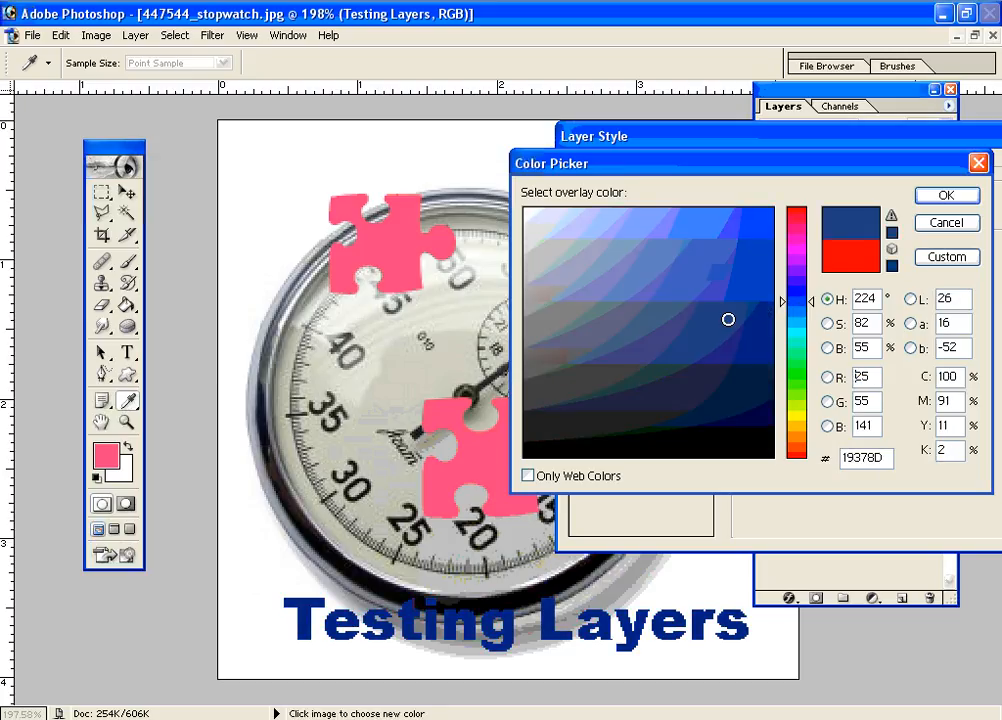
click(946, 197)
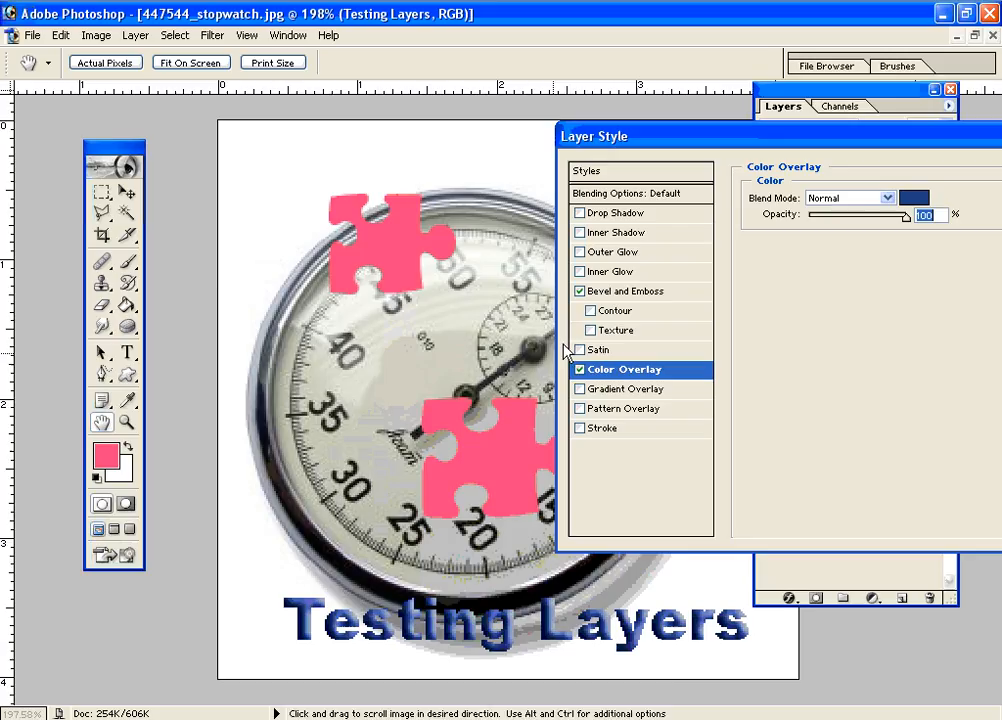
- Try Bevel and Emboss and Stroke on the text, leaving both off, and enable Drop Shadow instead
click(580, 291)
click(580, 428)
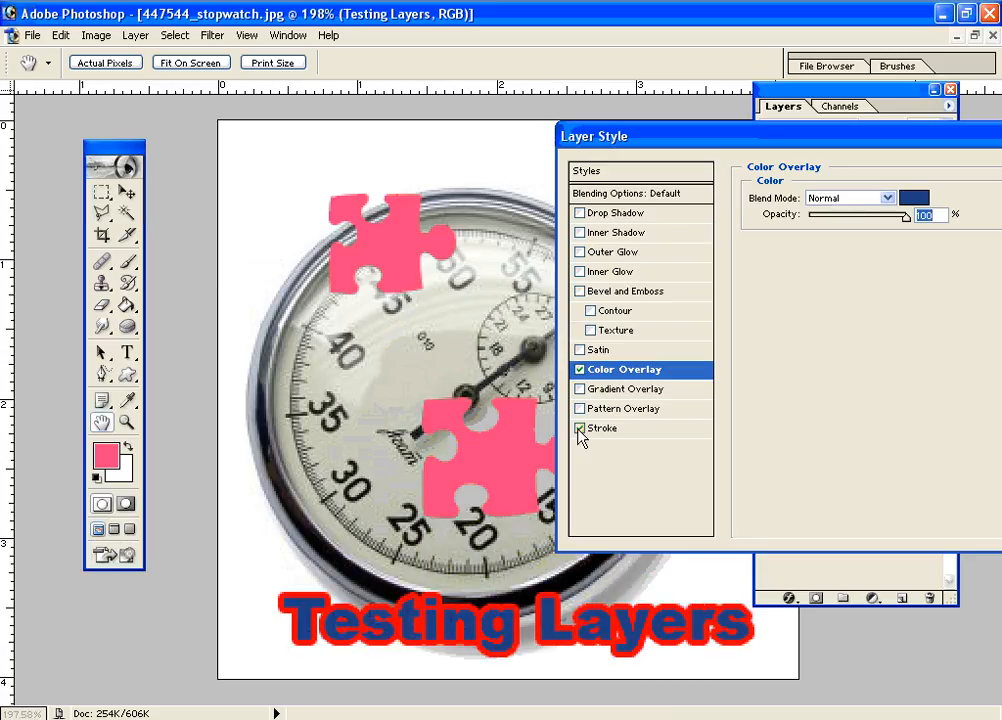
click(580, 429)
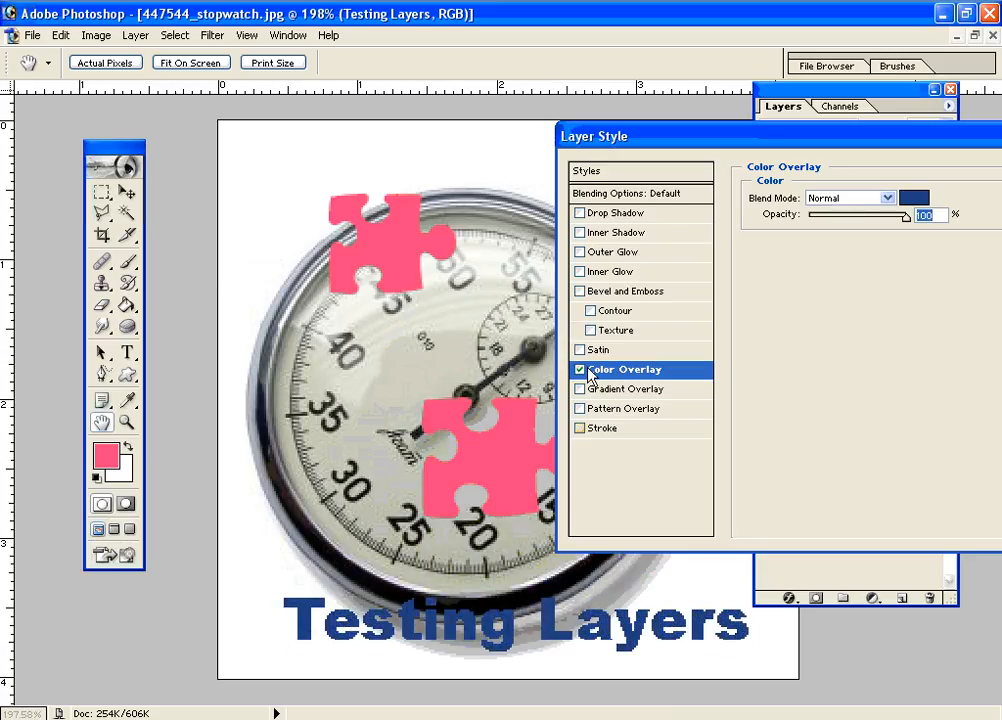
click(580, 213)
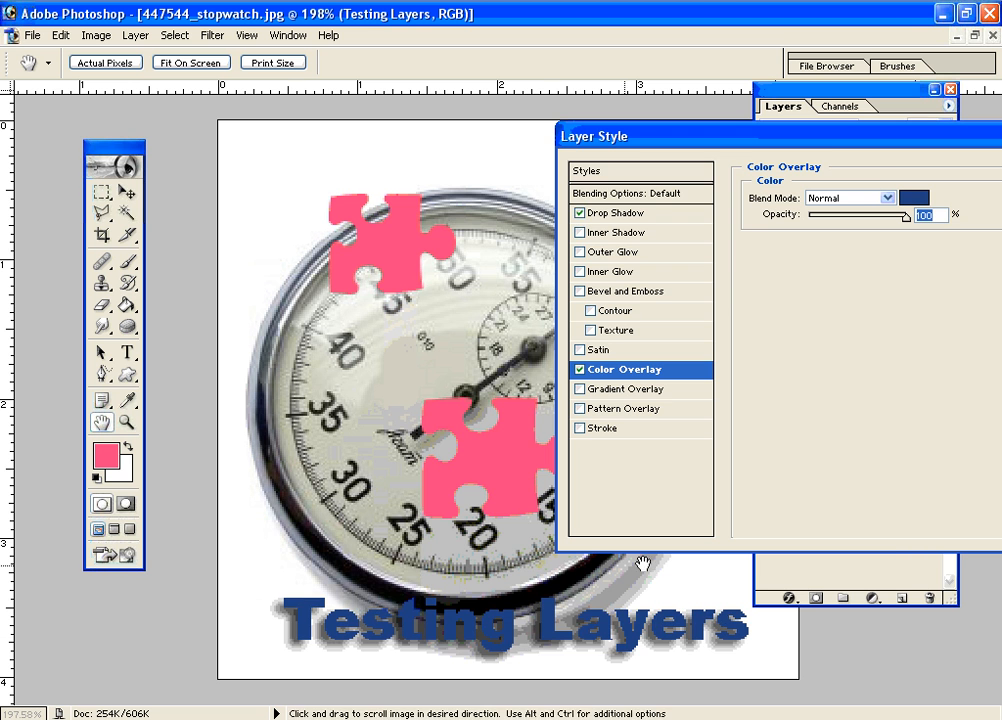
- Apply the Color Overlay and Drop Shadow to the text layer, and undo the layer style
drag(578, 128, 322, 258)
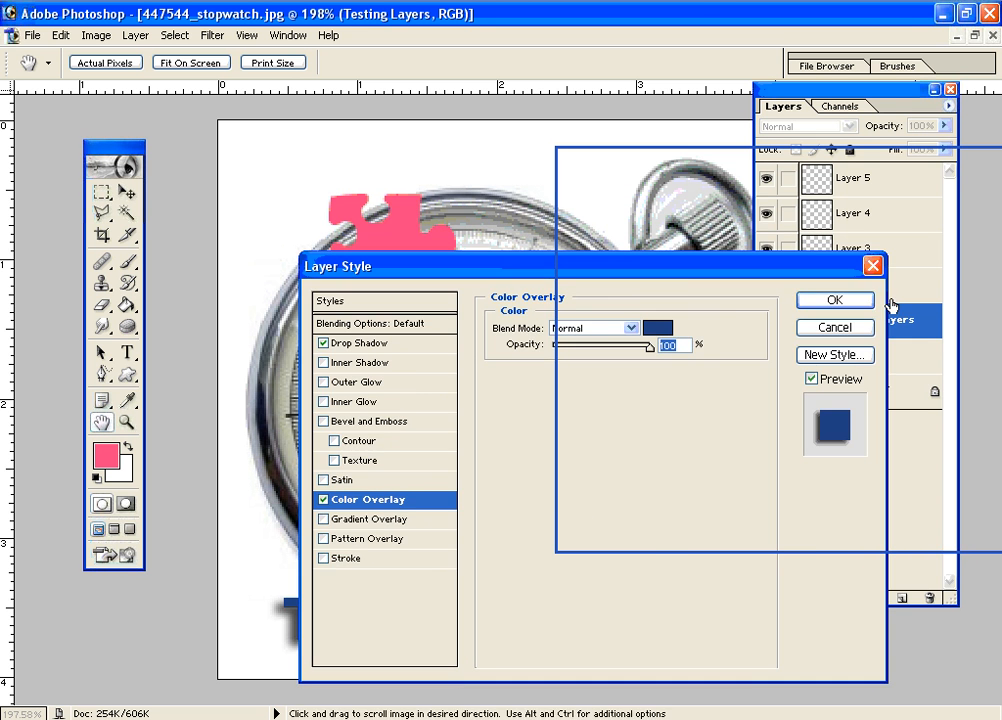
click(834, 300)
key(v)
key(ctrl+z)
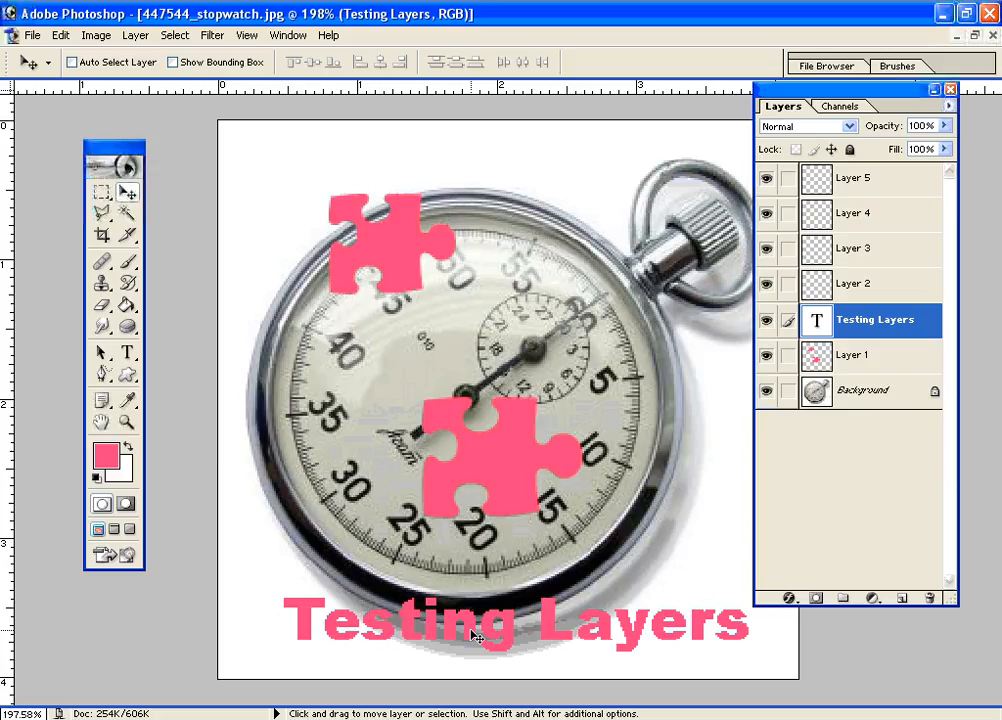
- Shift the "Testing Layers" text slightly down and left, and delete Layer 1 with the puzzle pieces
drag(477, 636, 452, 645)
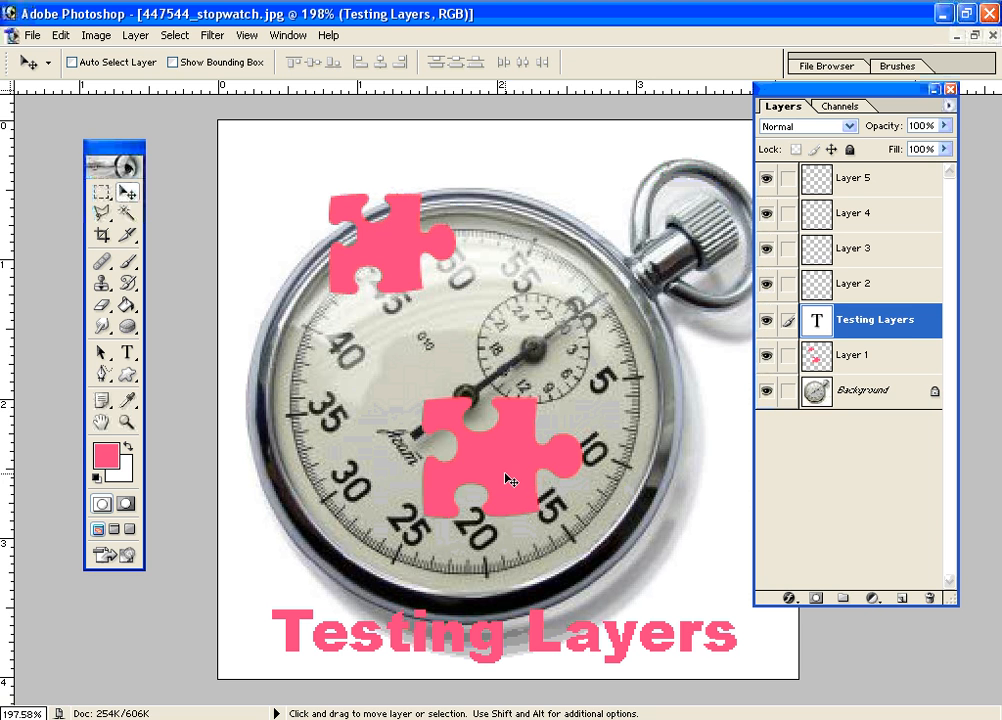
drag(525, 477, 660, 458)
drag(908, 368, 939, 603)
- Select the Testing Layers layer, nudge its text slightly lower, and move the layer list clear of the stopwatch
click(886, 332)
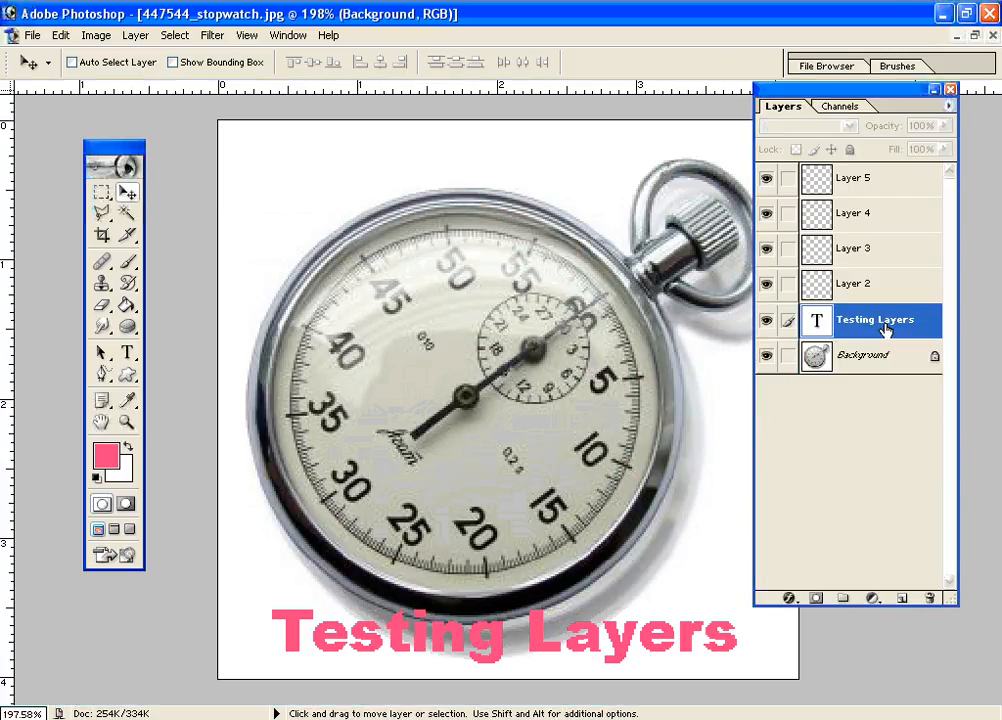
click(479, 646)
drag(479, 646, 479, 654)
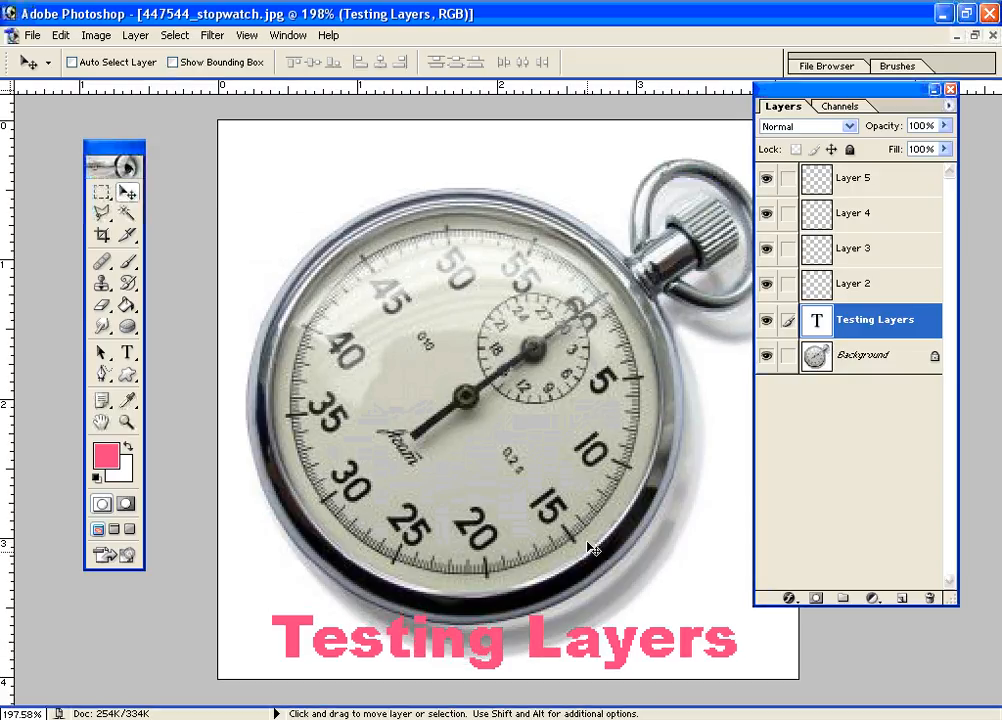
drag(762, 90, 804, 90)
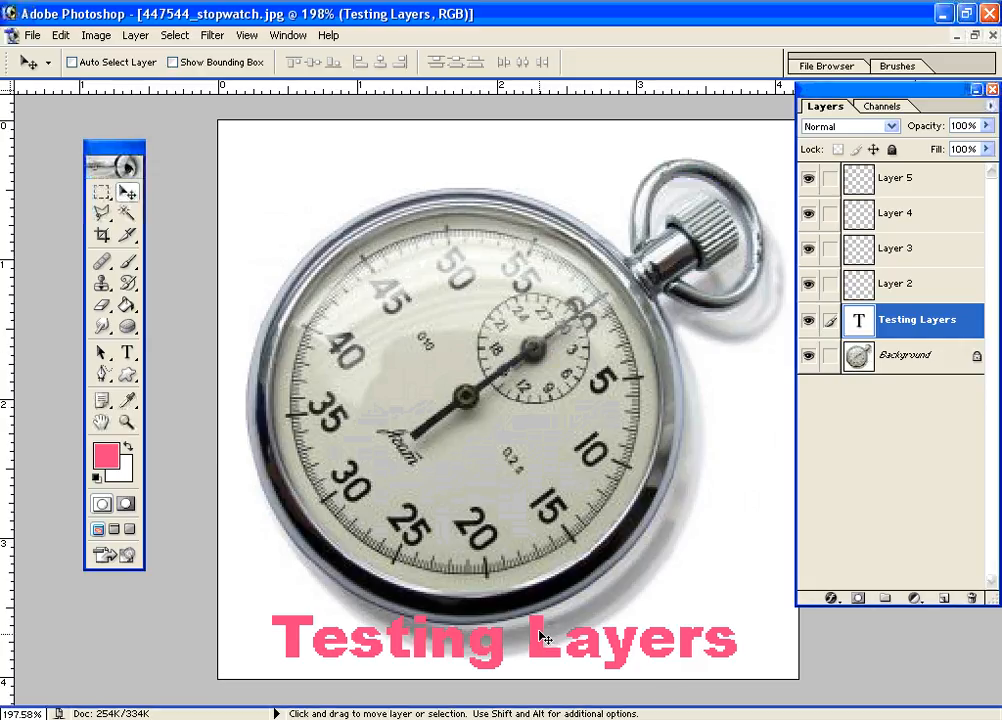
- Hide the Testing Layers text layer and show it again
click(135, 36)
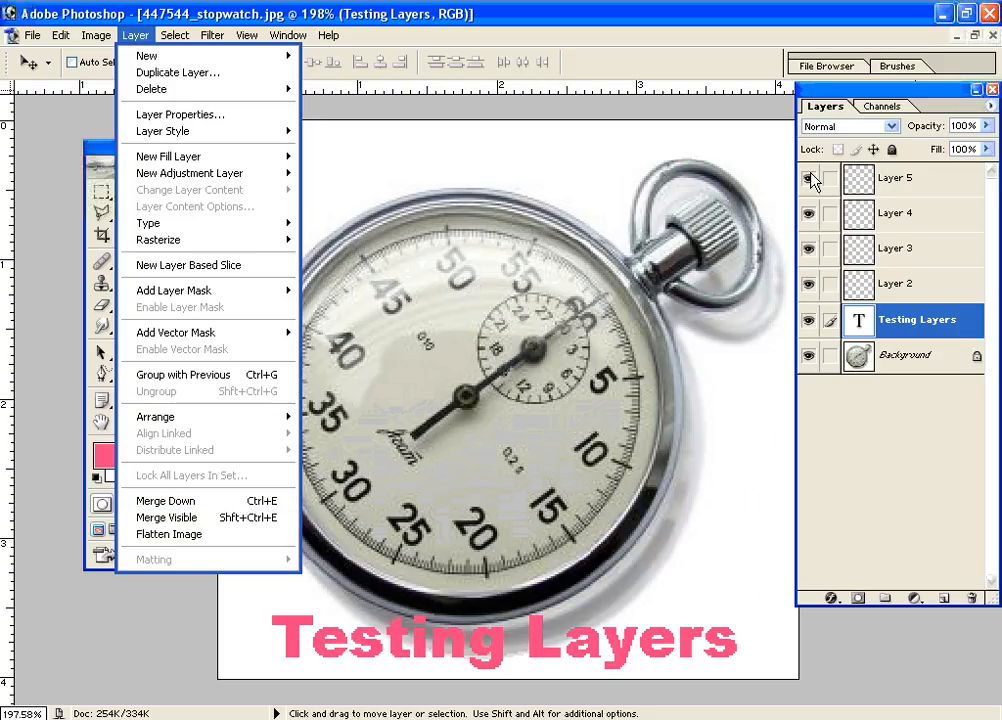
click(810, 323)
click(810, 323)
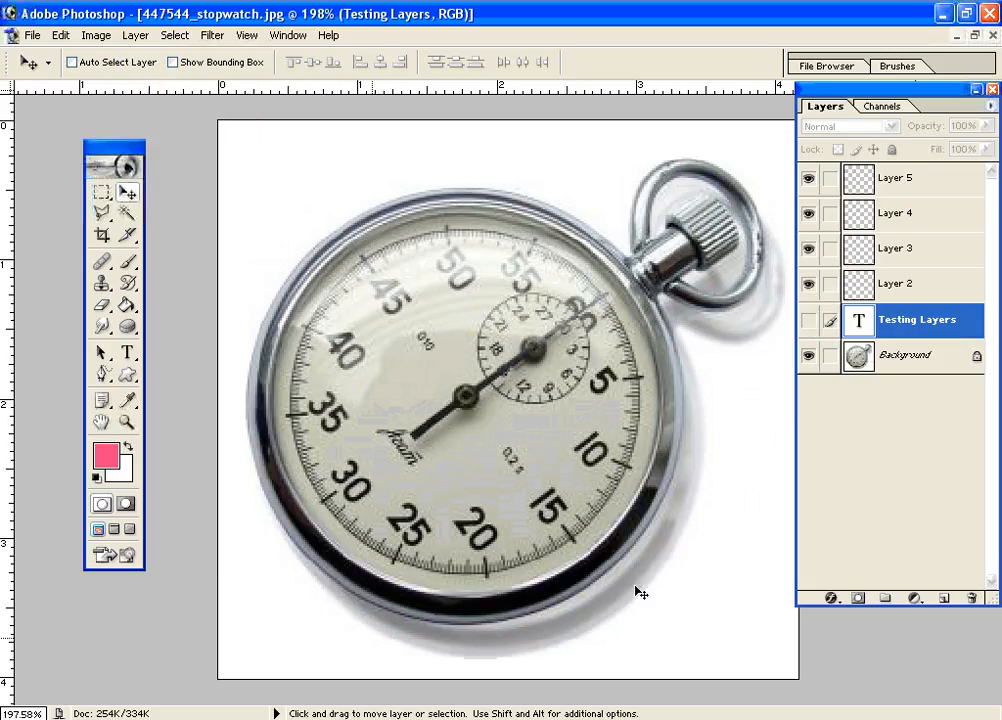
click(807, 319)
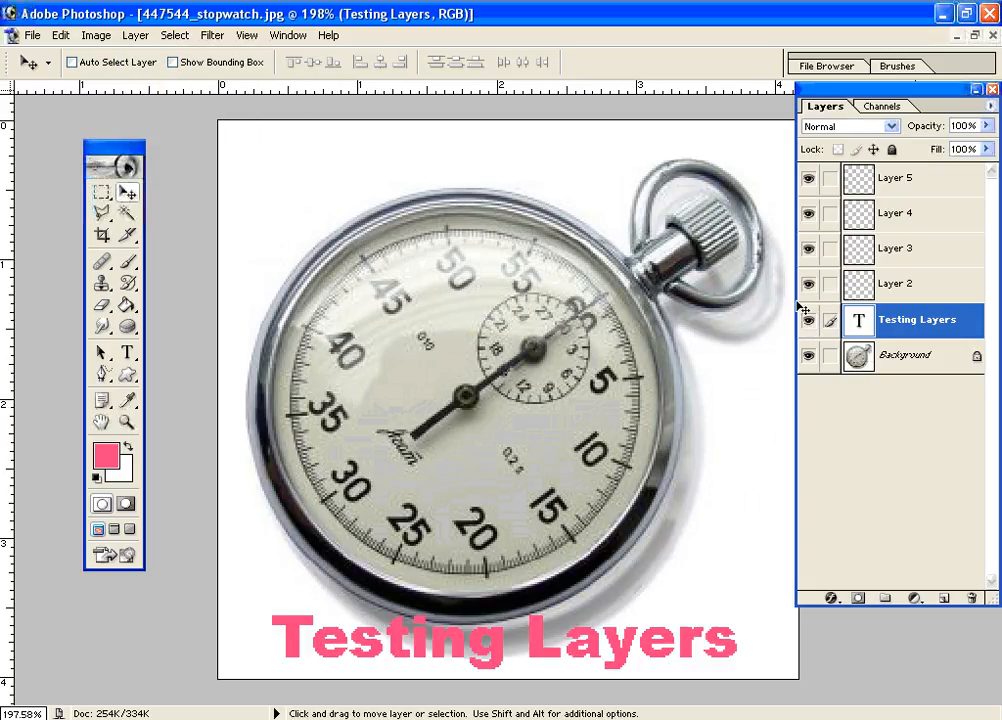
- Merge the Testing Layers text down into the Background, and undo back to before Layer 1 was deleted
click(135, 36)
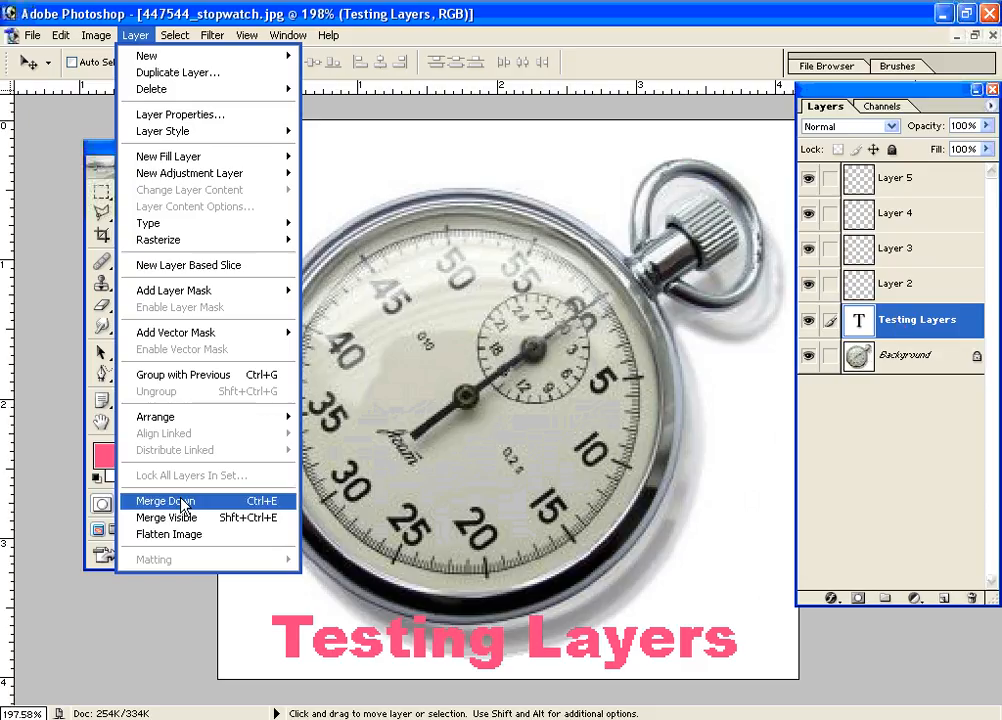
click(258, 503)
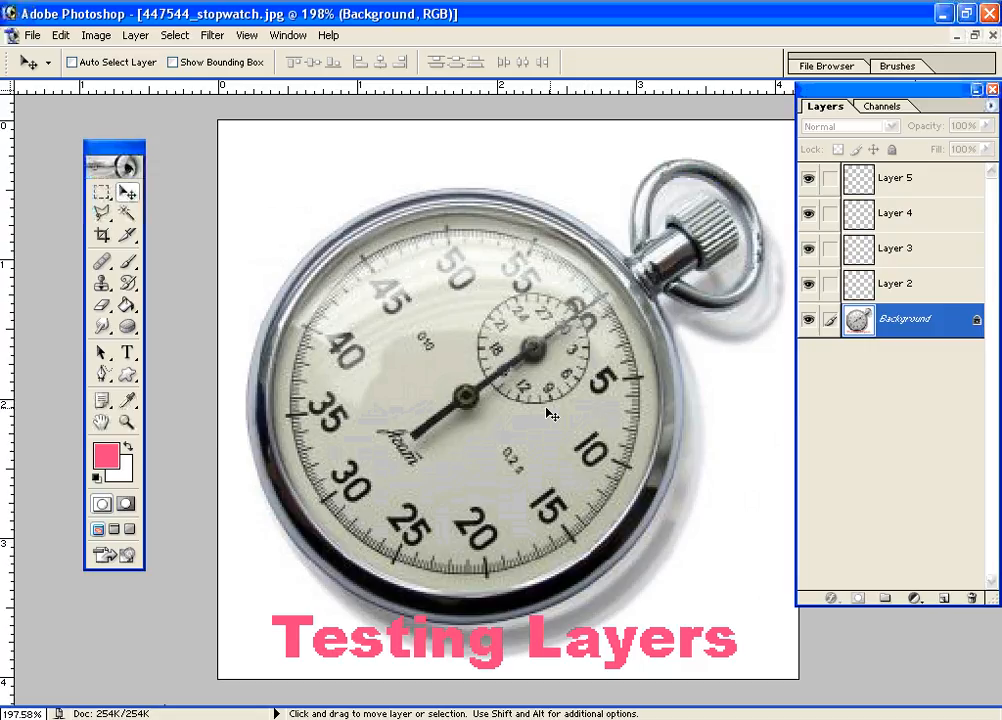
key(ctrl+alt+z)
key(ctrl+alt+z)
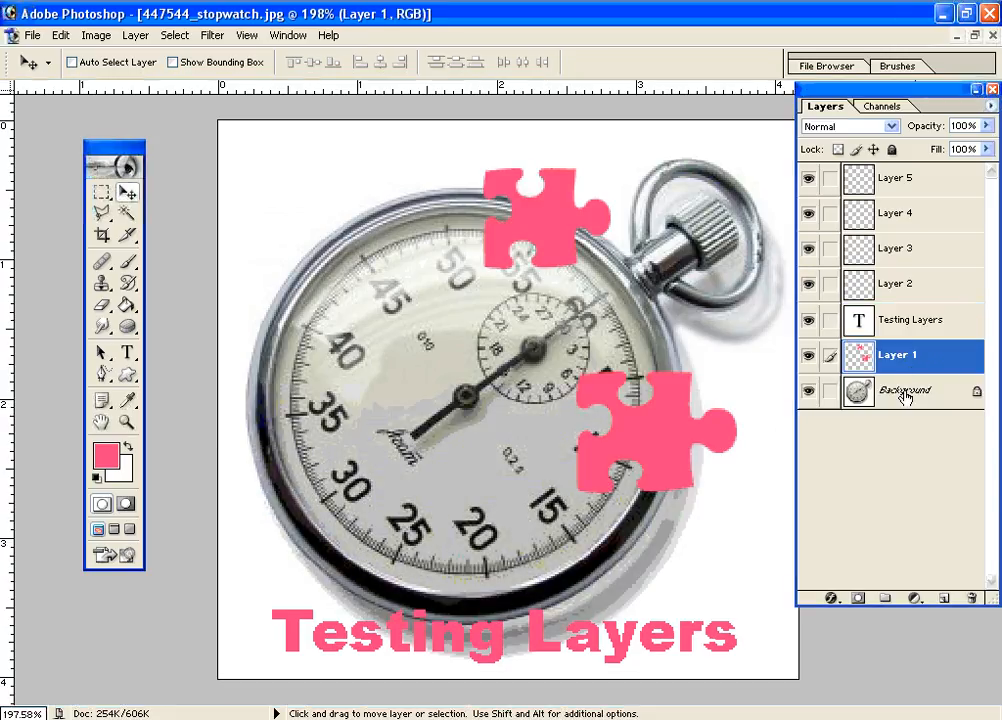
- Duplicate the Background layer as "Background copy" in the same document
click(905, 396)
right_click(908, 399)
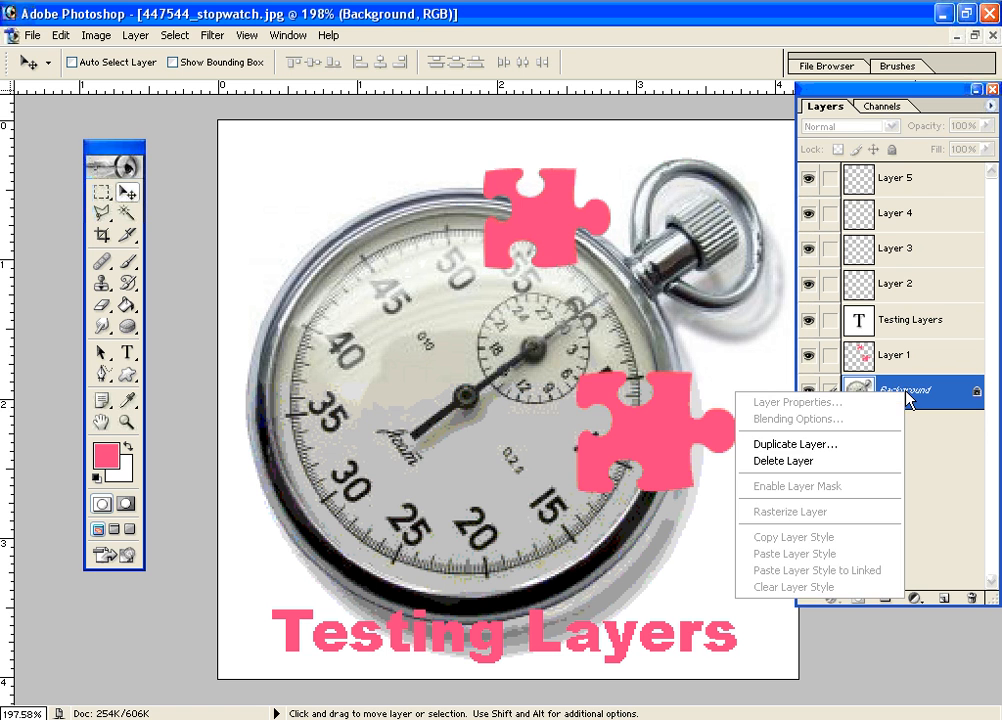
click(846, 446)
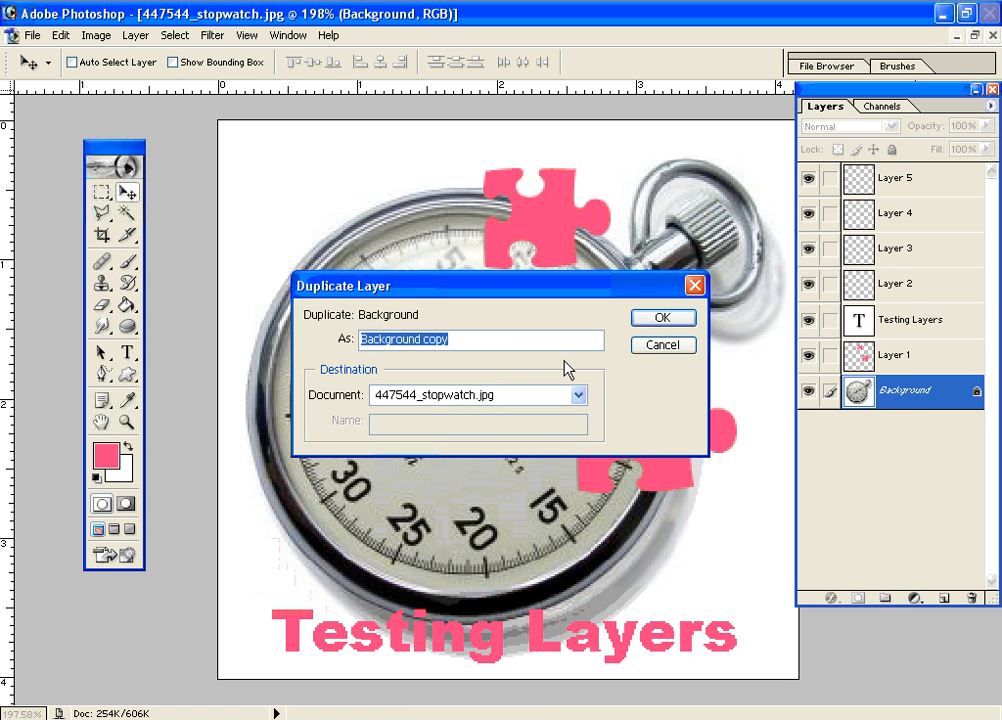
click(655, 320)
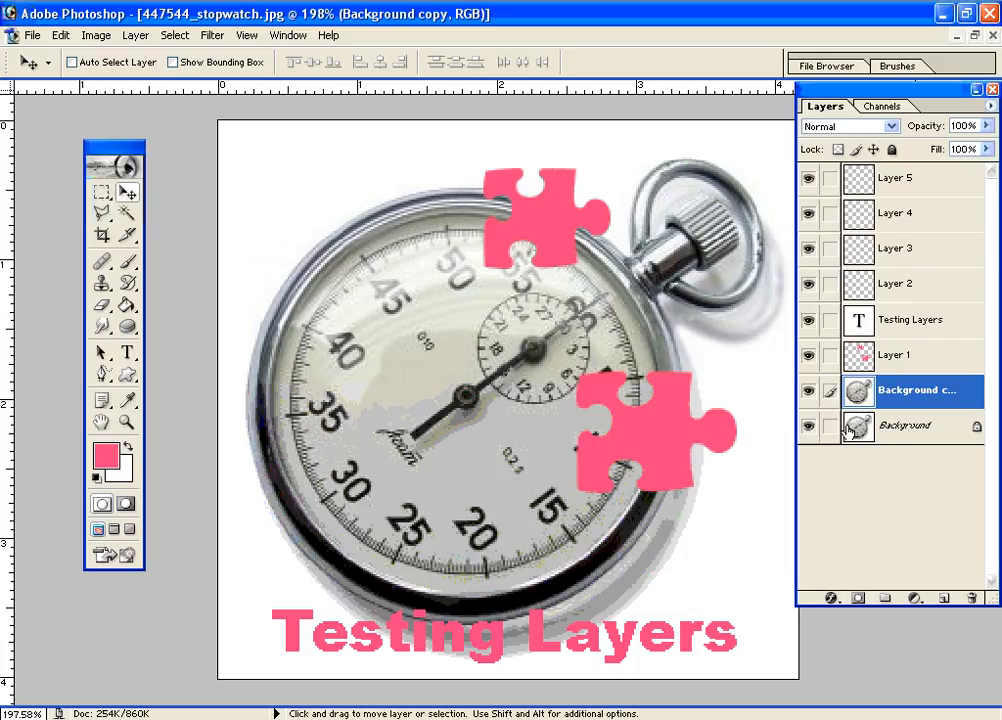
- Hide the original Background, place Background copy directly above Layer 1, and clip it to Layer 1's puzzle shapes
click(809, 427)
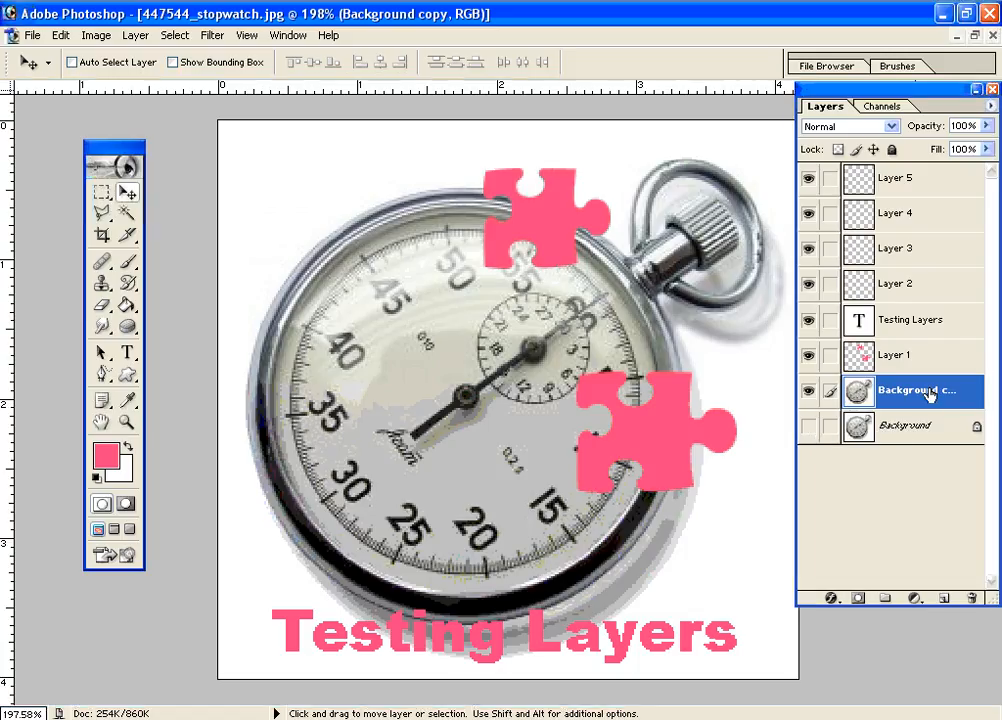
drag(940, 395, 940, 355)
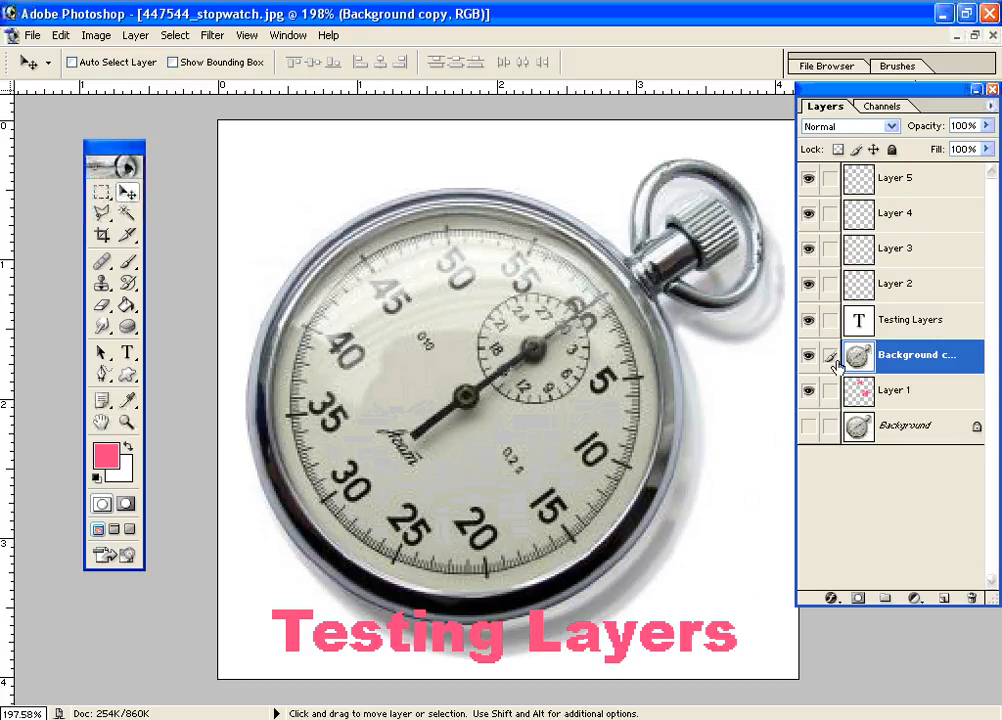
alt+click(938, 374)
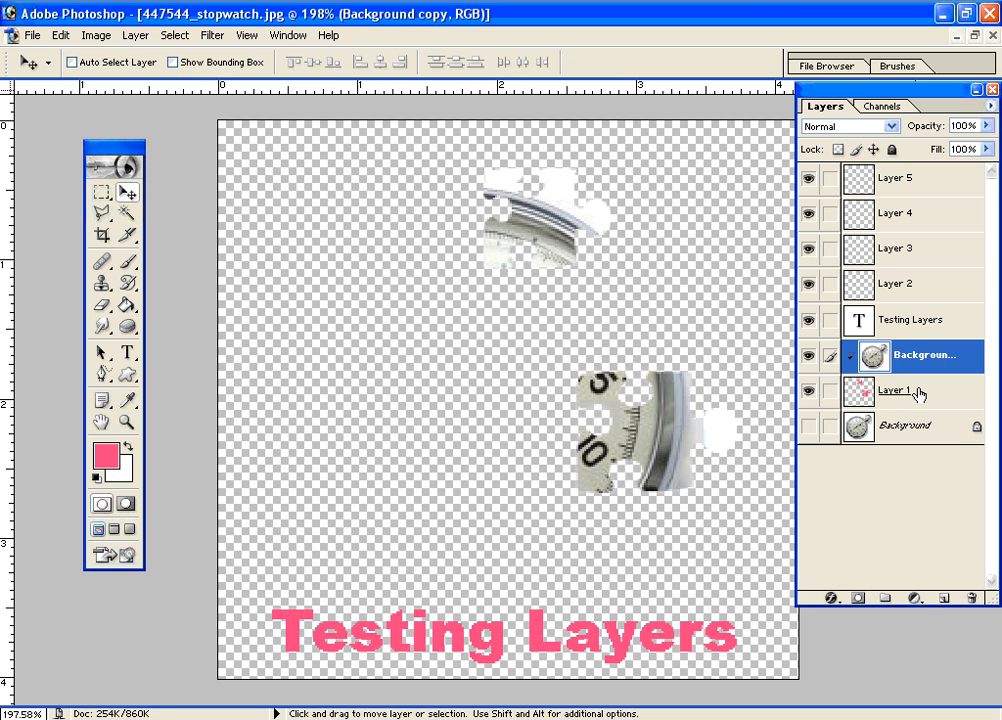
- Fill the Background layer with white, and move Layer 1's puzzle pieces down and left beneath the clipped photo
click(880, 432)
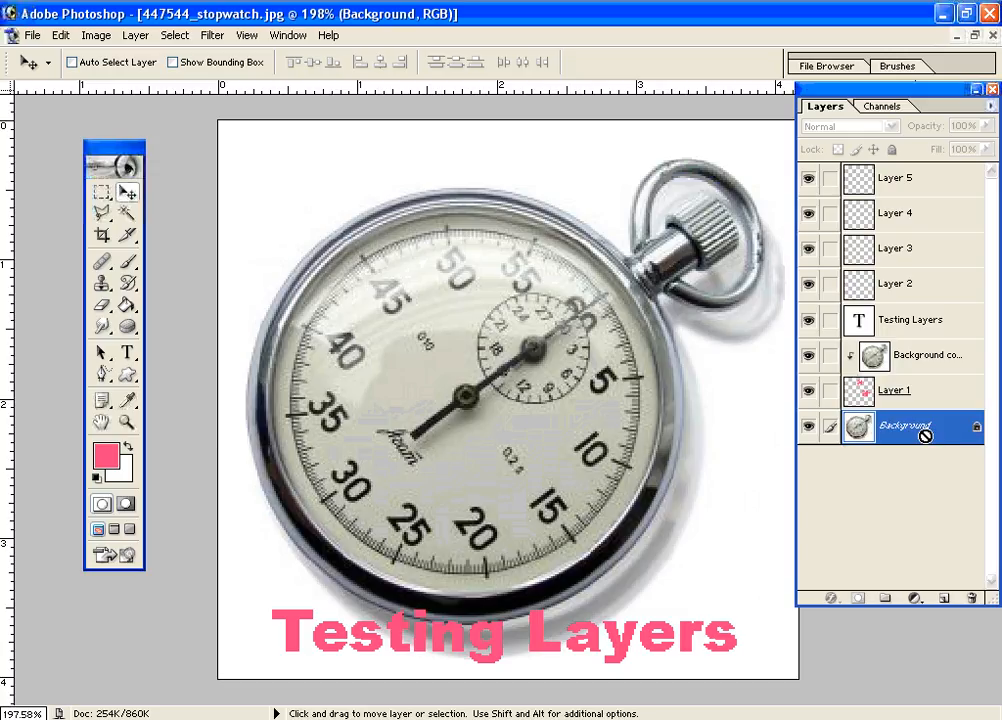
key(ctrl+BackSpace)
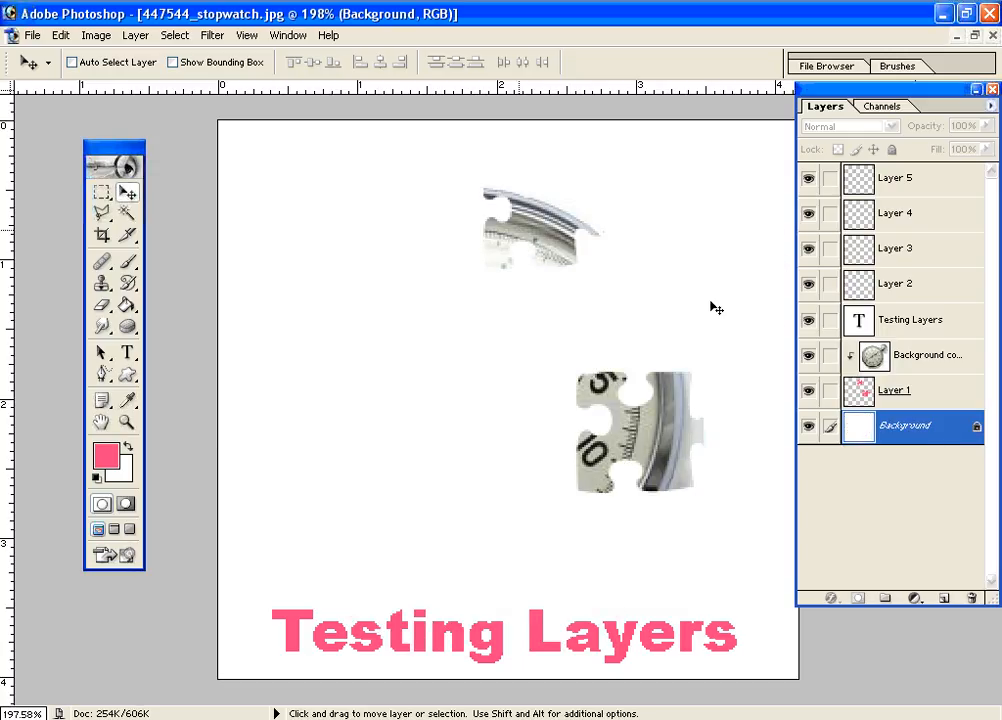
click(940, 393)
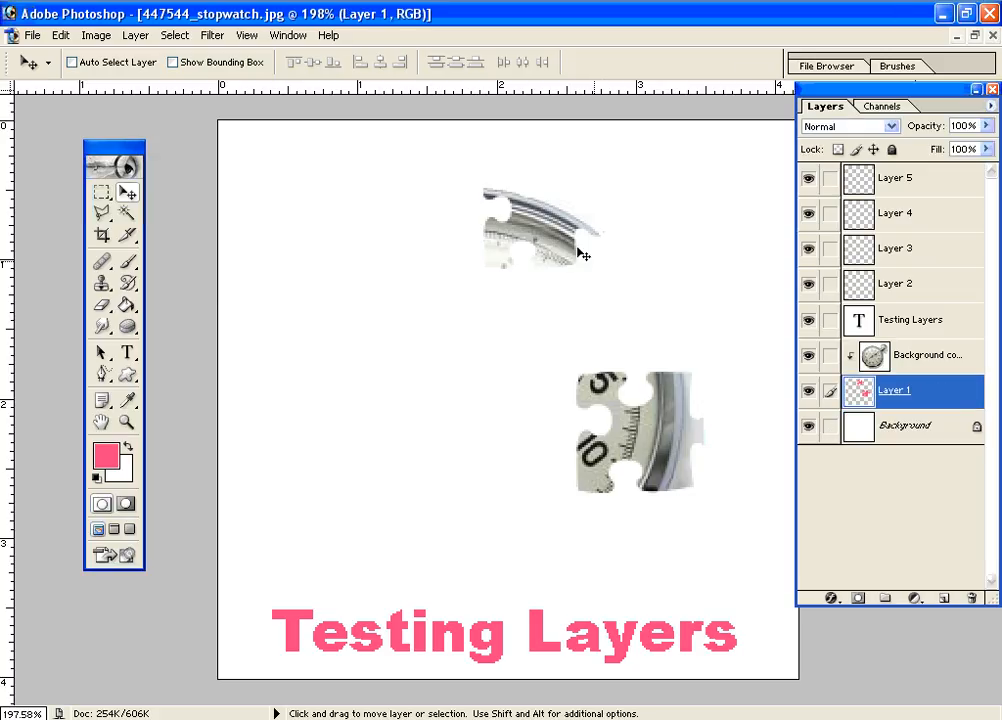
drag(577, 253, 502, 299)
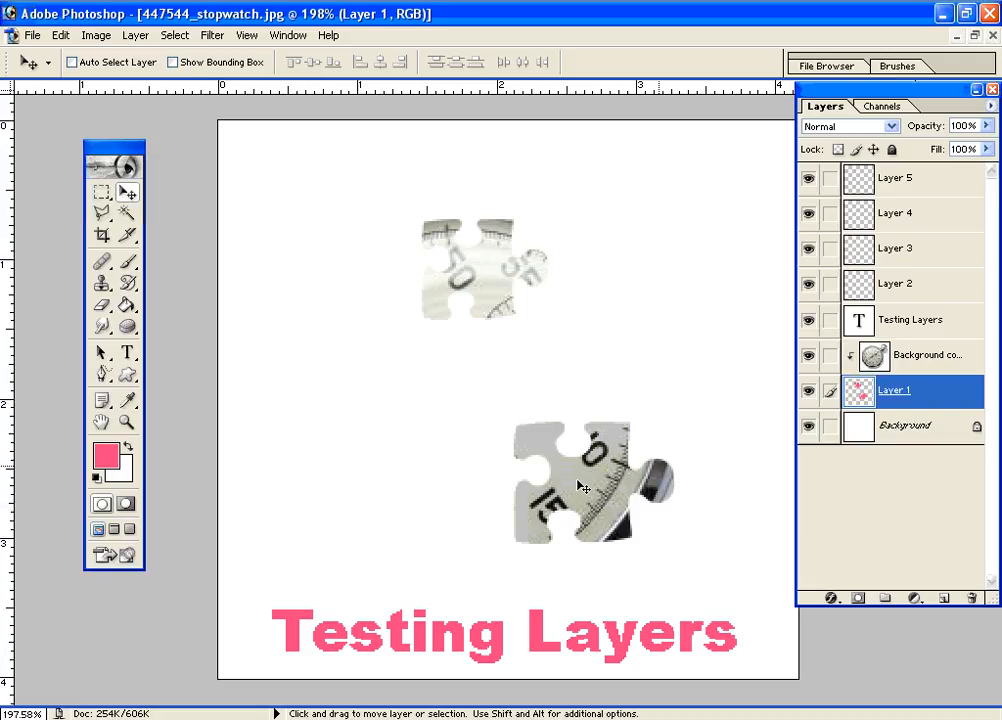
- Bring the Background stopwatch photo back into view and move Layer 1's puzzle pieces down and left over the dial
click(807, 428)
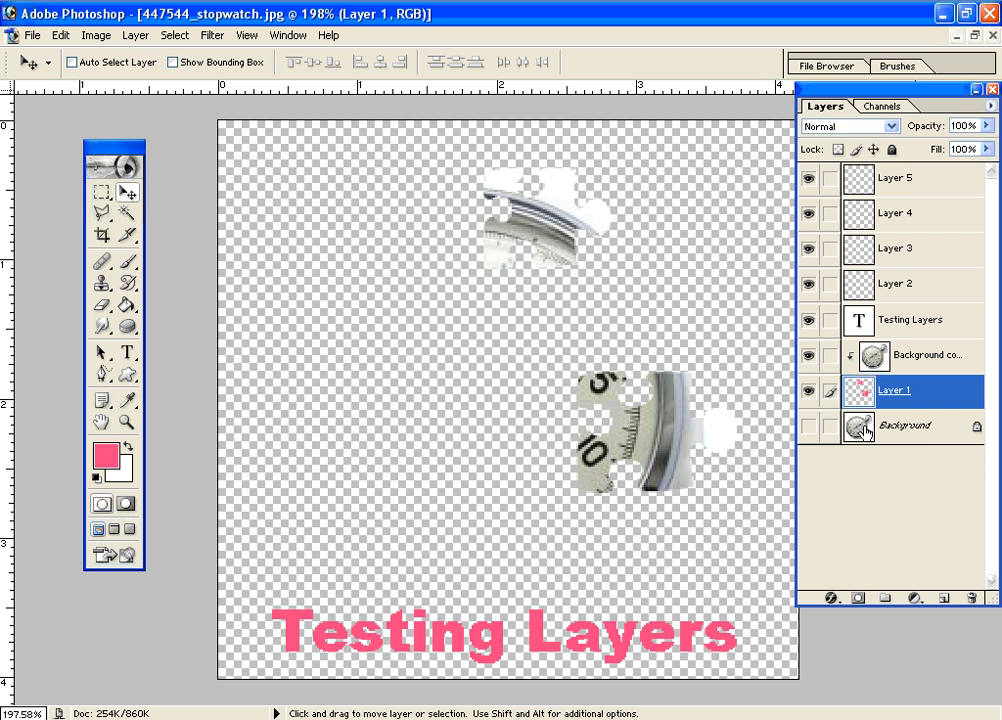
click(808, 427)
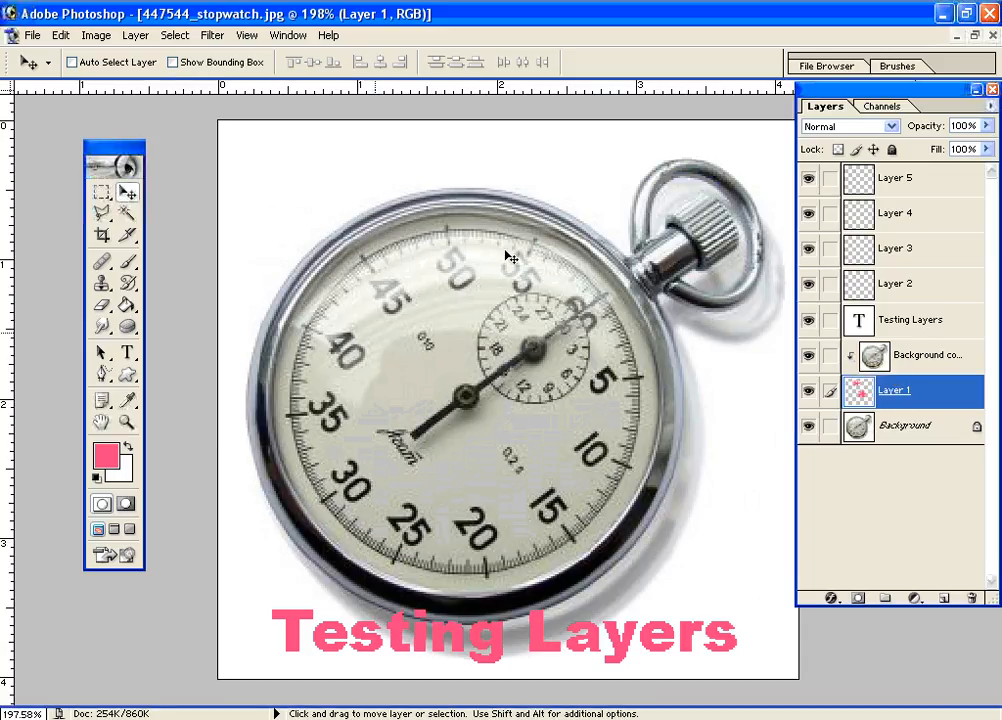
click(586, 358)
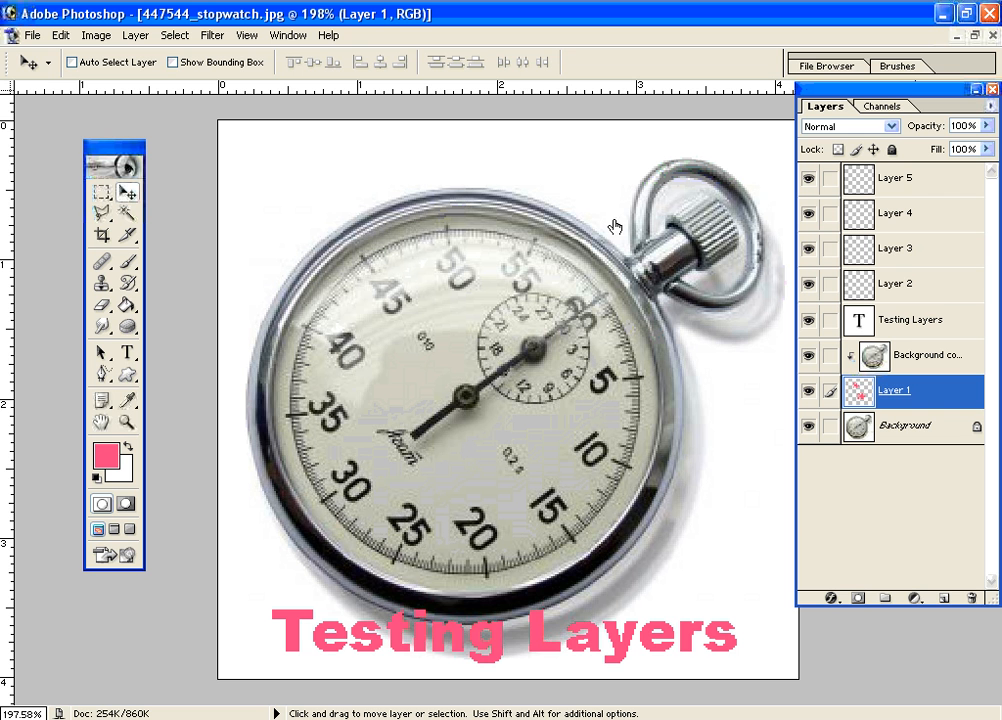
- Open Layer 1's layer style, try a Stroke on the puzzle pieces, and turn it off
key(h)
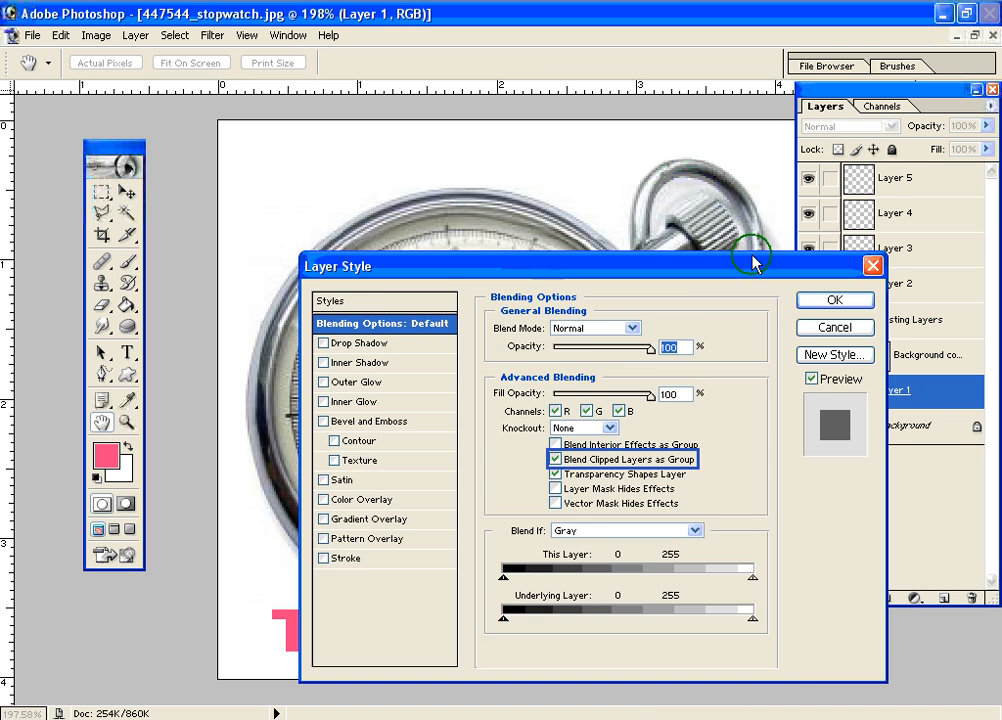
drag(752, 257, 877, 240)
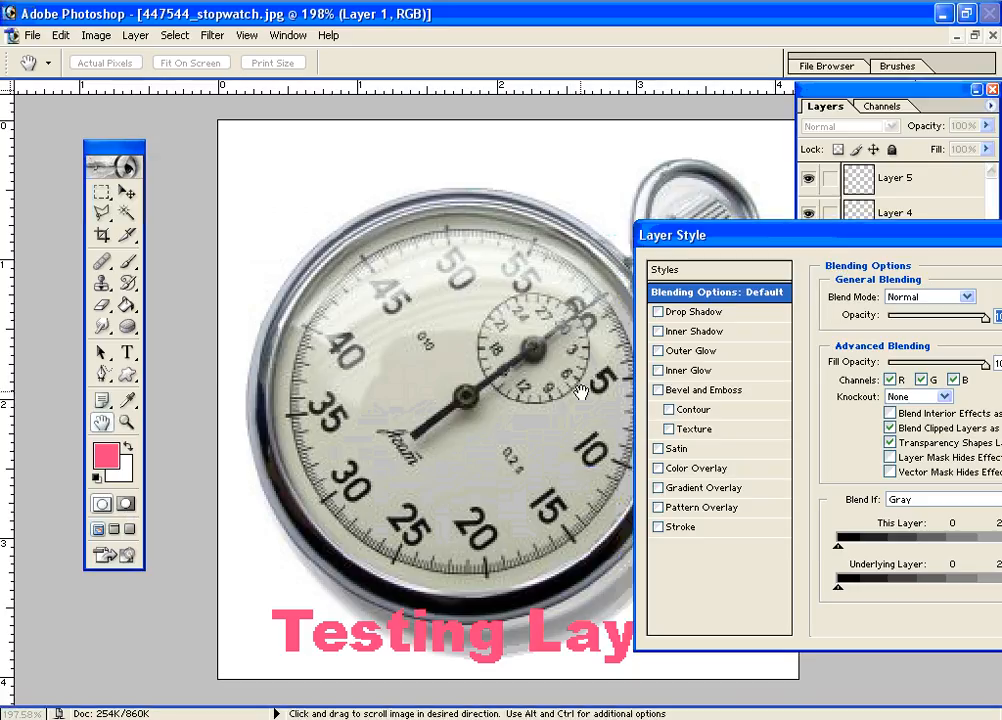
click(659, 527)
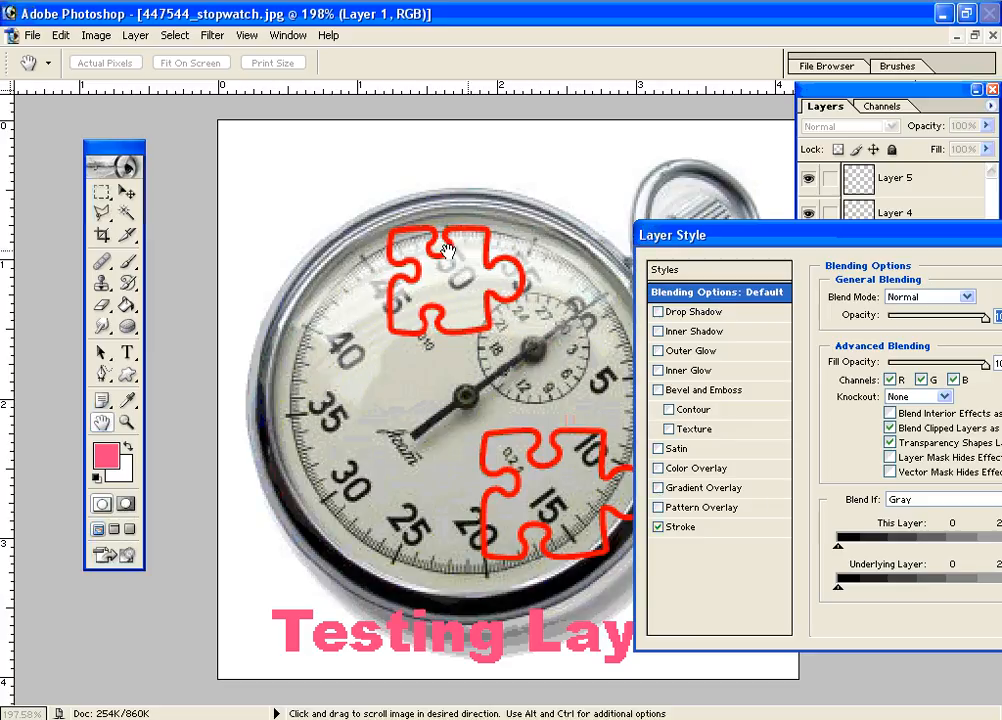
click(664, 531)
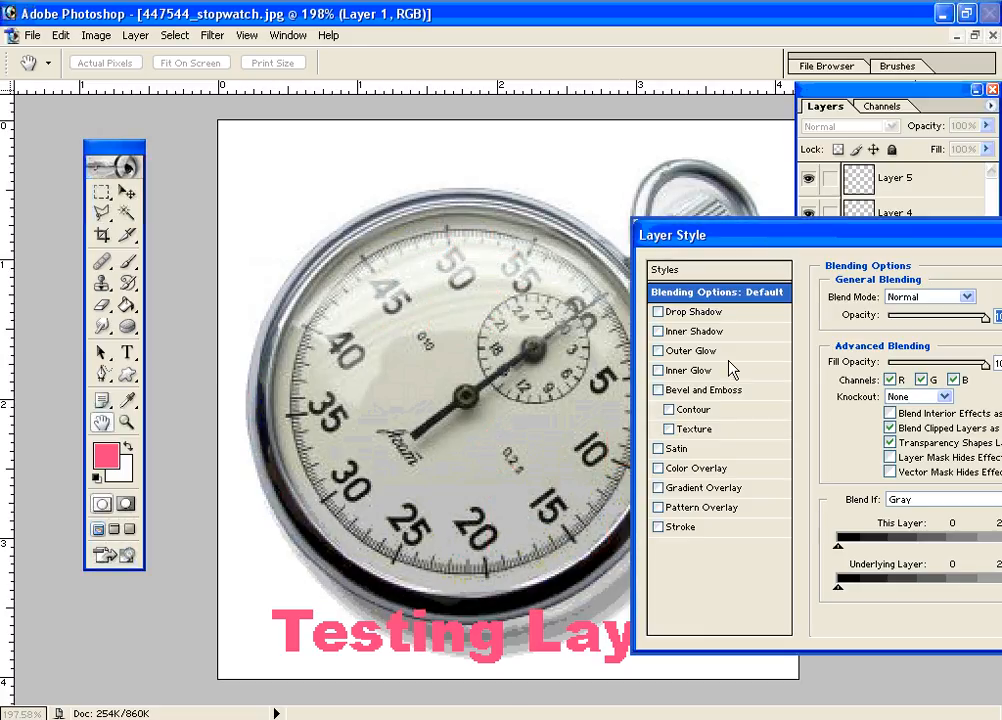
- Try Bevel and Emboss on Layer 1's puzzle pieces and switch it off
click(658, 390)
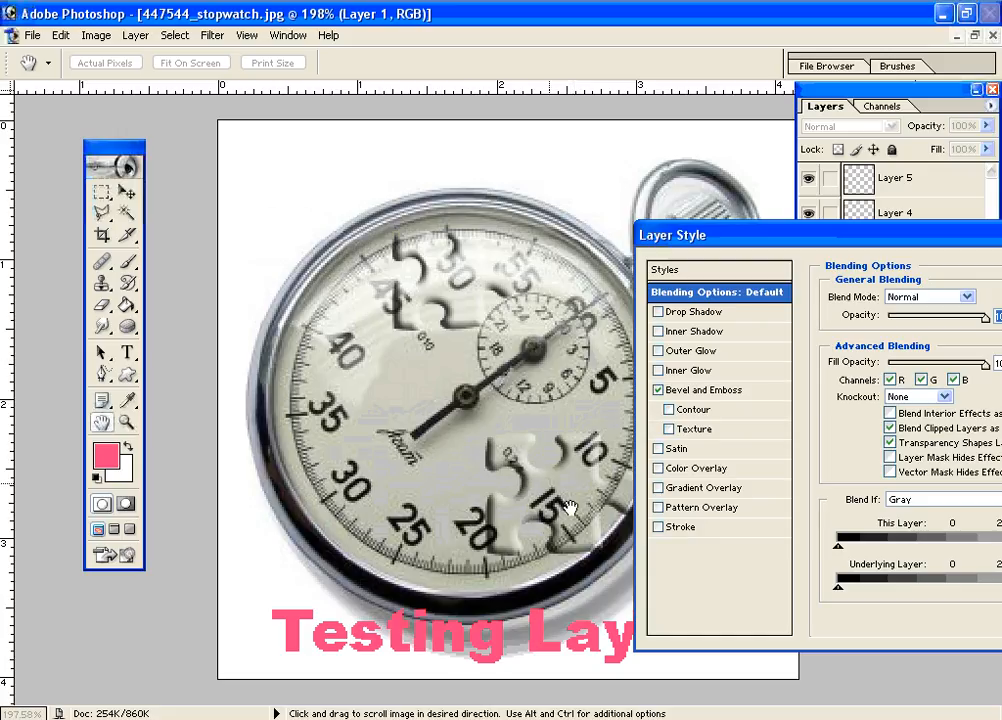
drag(719, 245, 777, 238)
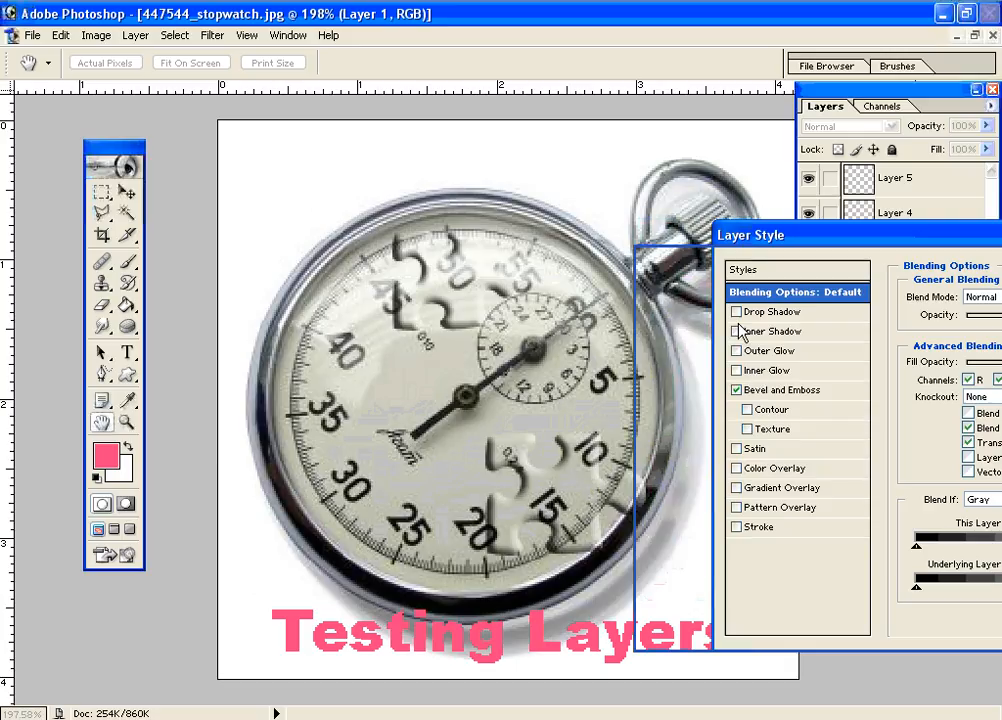
click(736, 390)
- Try a Drop Shadow on Layer 1's puzzle pieces and cancel the layer style
click(736, 312)
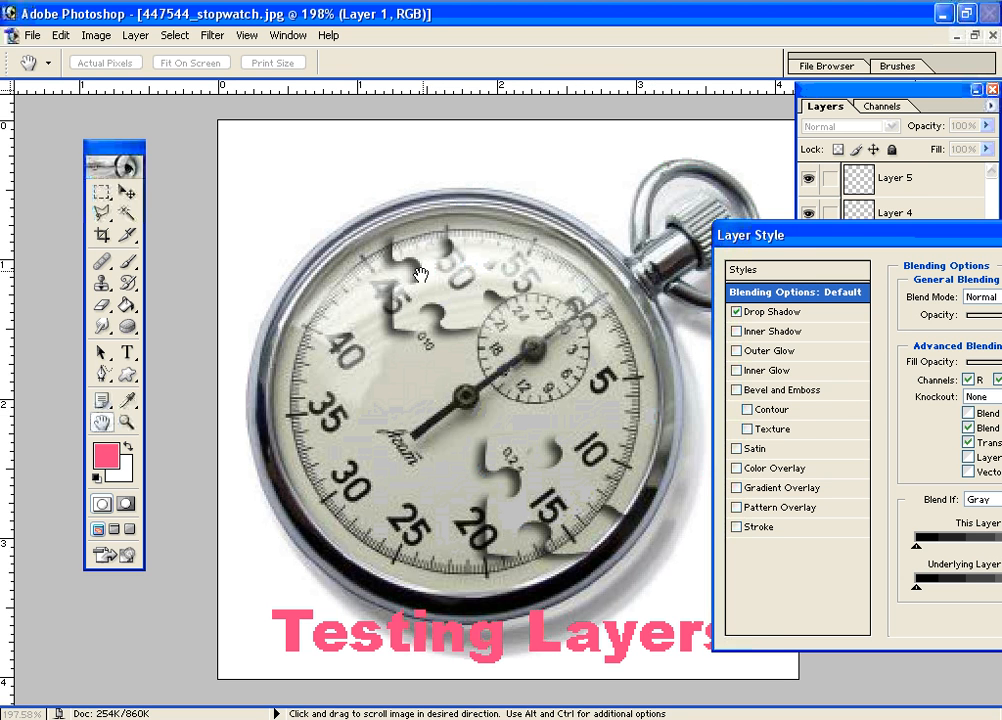
drag(798, 240, 357, 339)
click(810, 396)
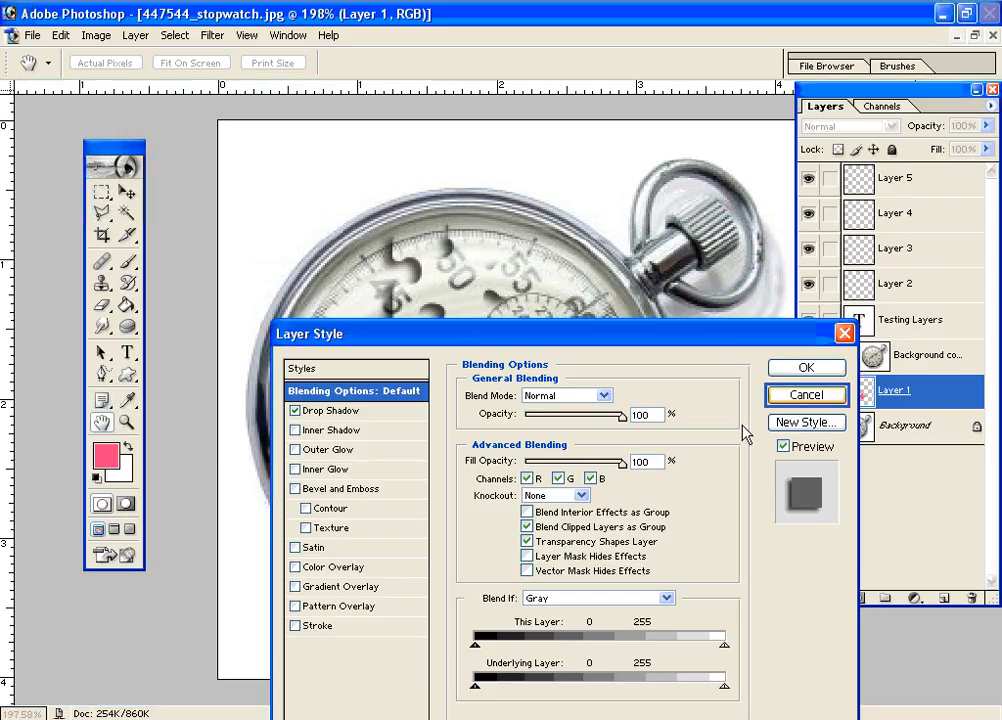
drag(737, 342, 593, 411)
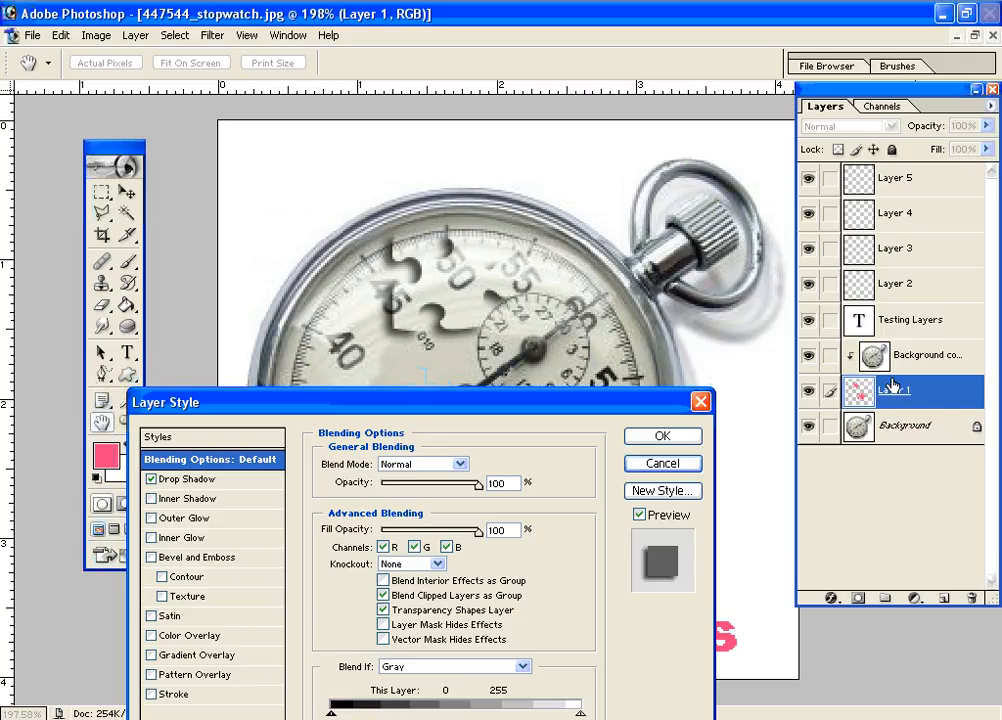
click(673, 462)
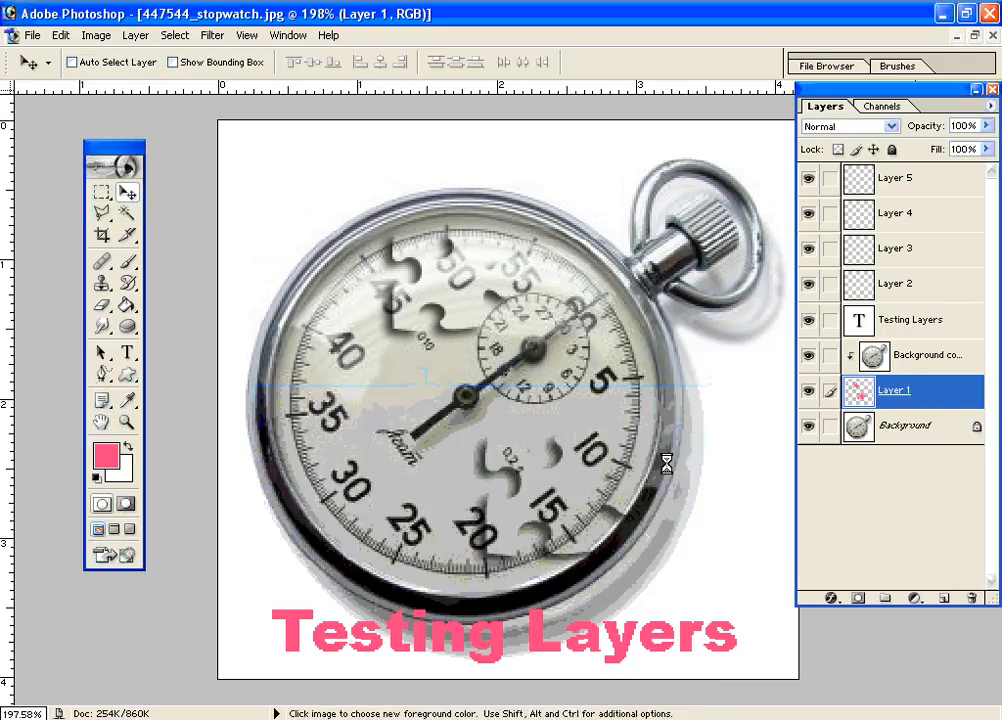
- Fill the Background layer with white and select Layer 1
click(809, 429)
click(898, 432)
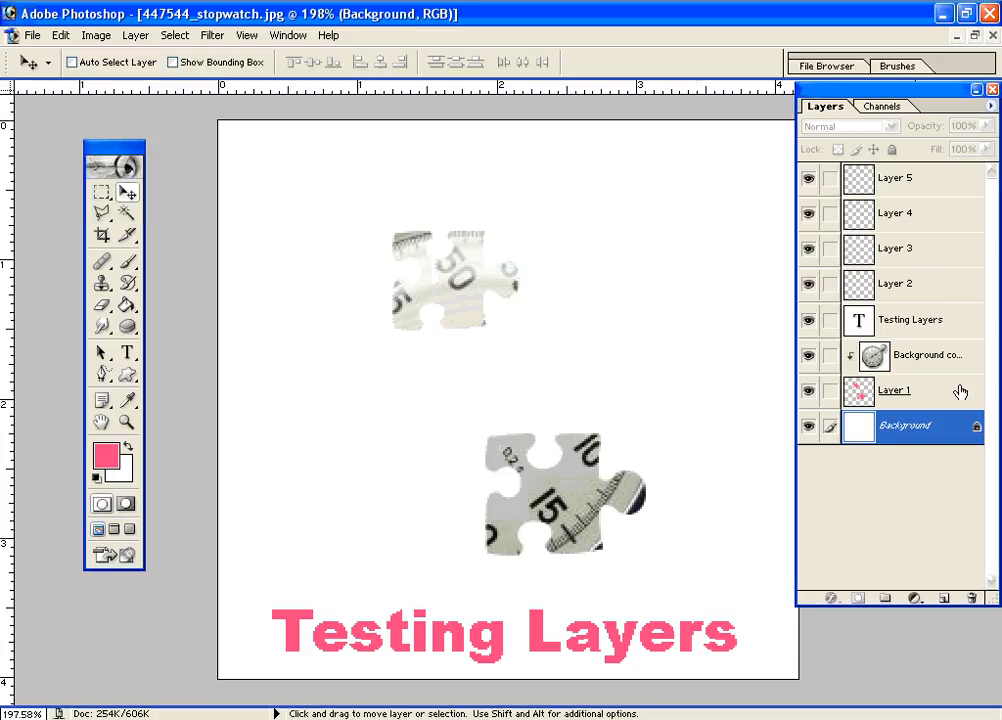
click(960, 392)
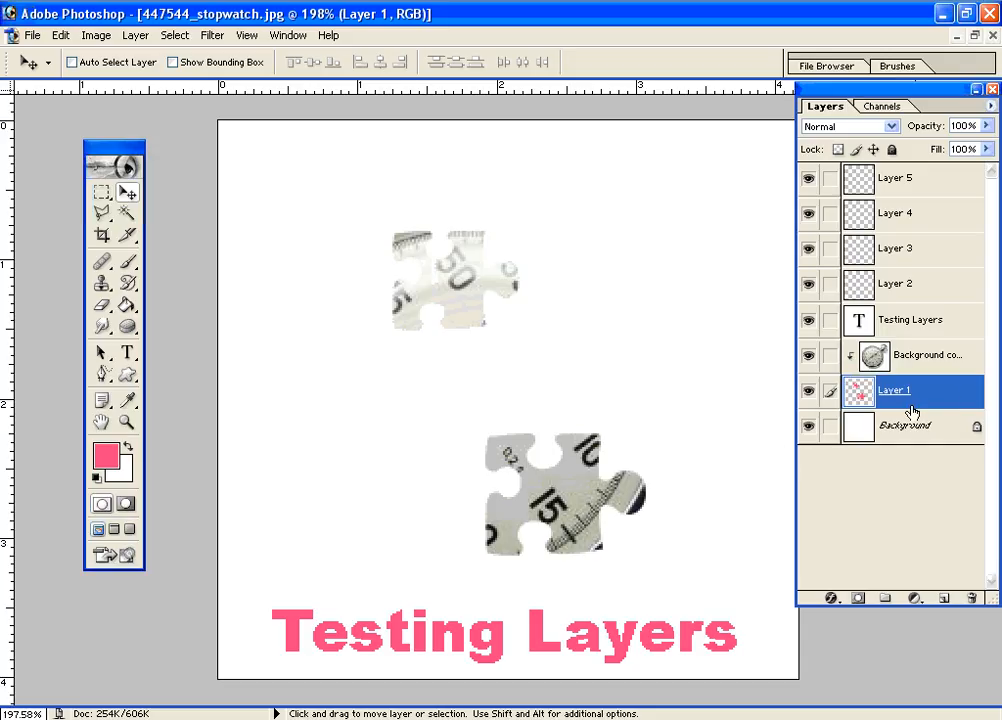
- Reopen Layer 1's layer style, preview a Drop Shadow against the white background, and turn it off
key(h)
double_click(963, 395)
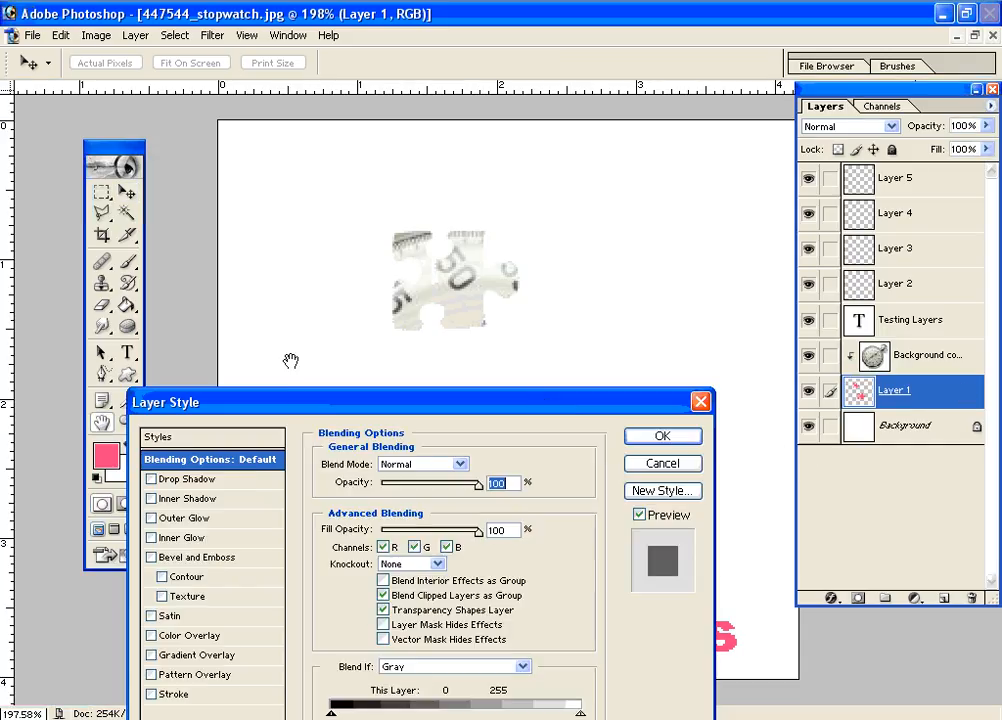
drag(291, 405, 782, 234)
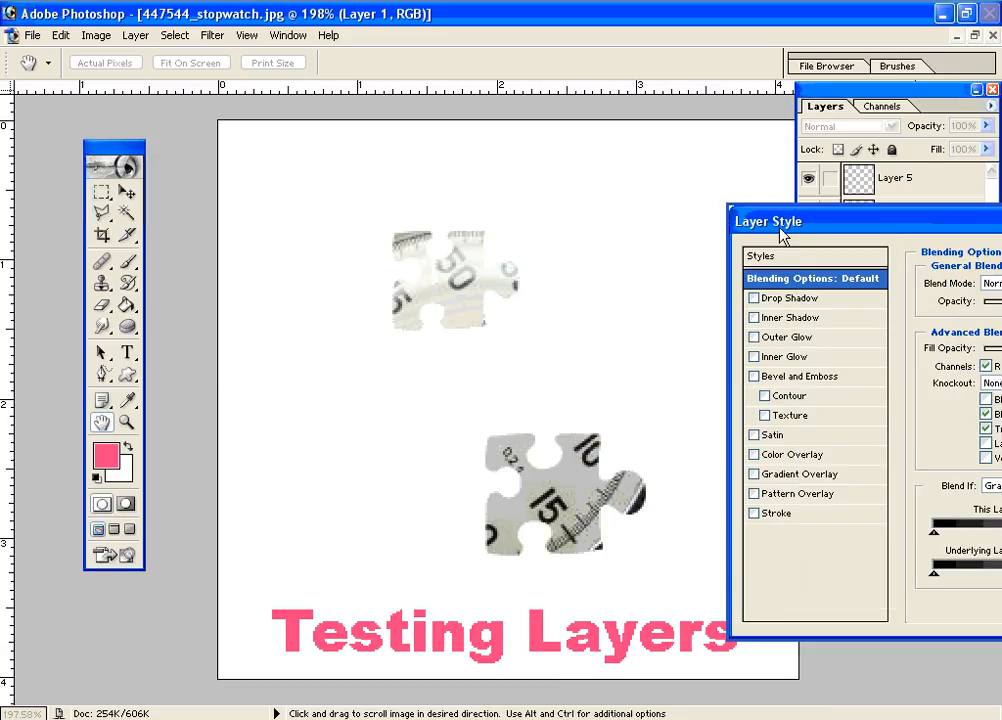
click(754, 298)
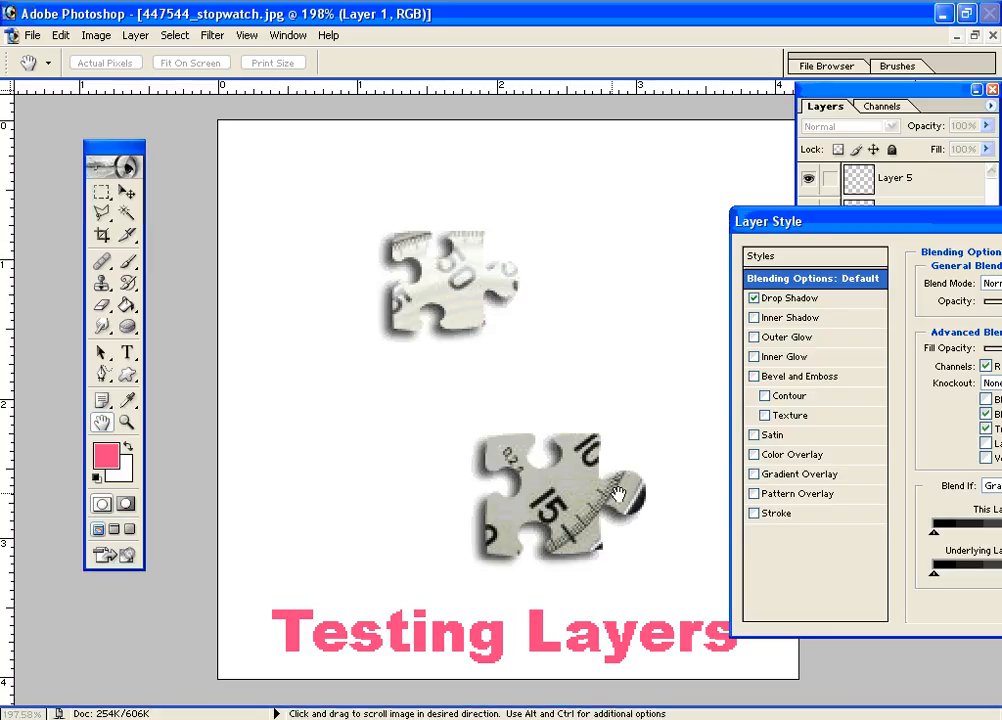
click(755, 298)
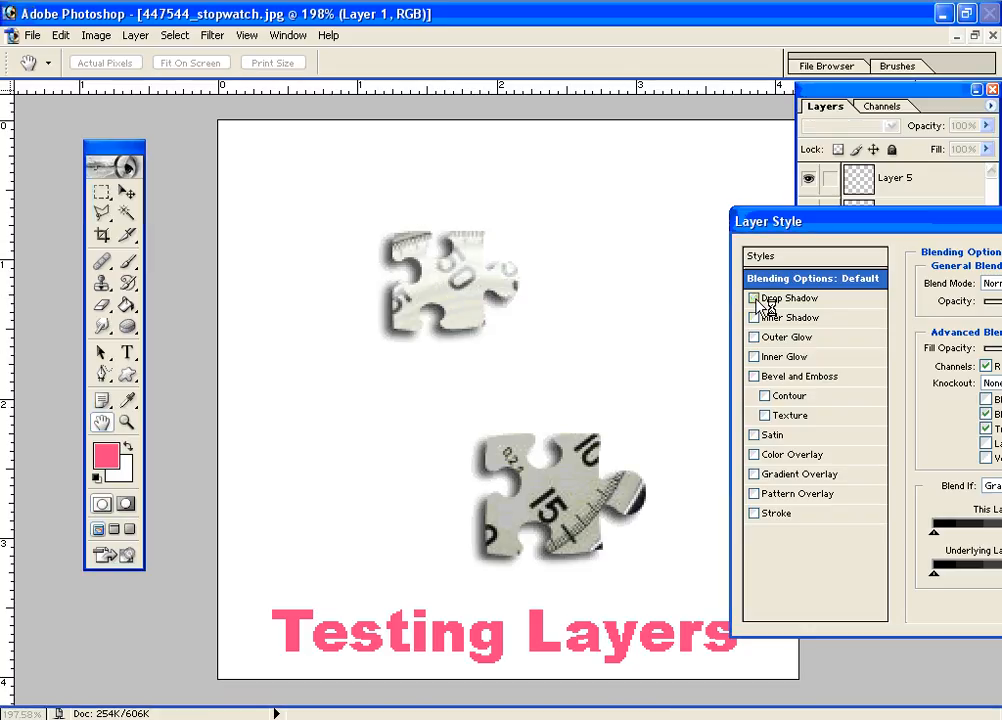
- Preview Bevel and Emboss on the puzzle pieces, switch it off, and cancel Layer 1's layer style
click(755, 377)
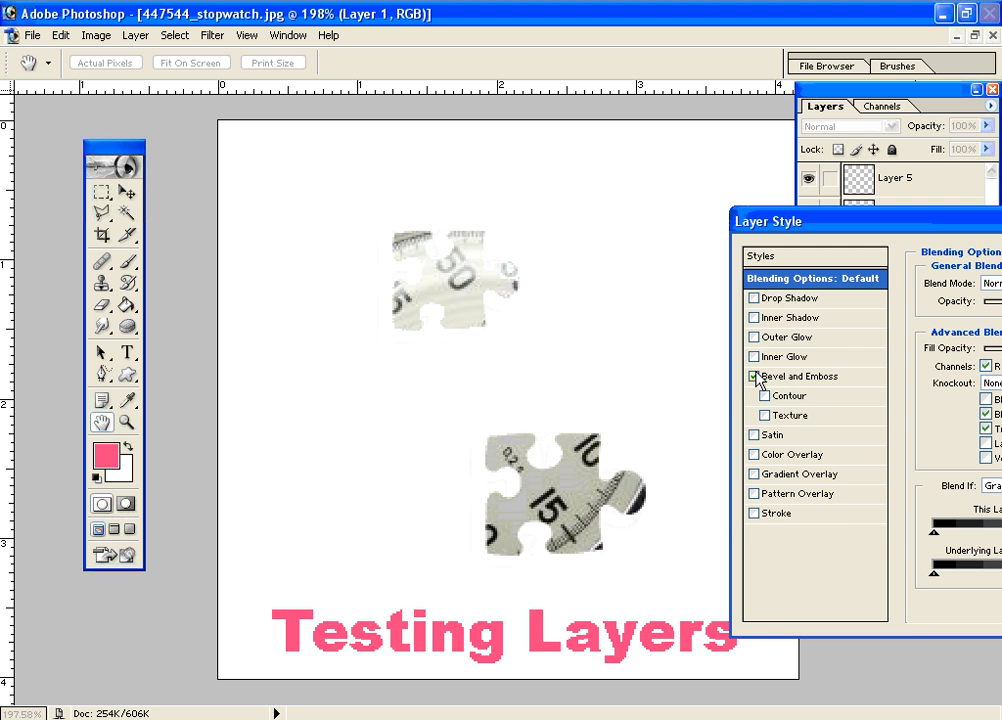
click(756, 375)
drag(885, 221, 305, 355)
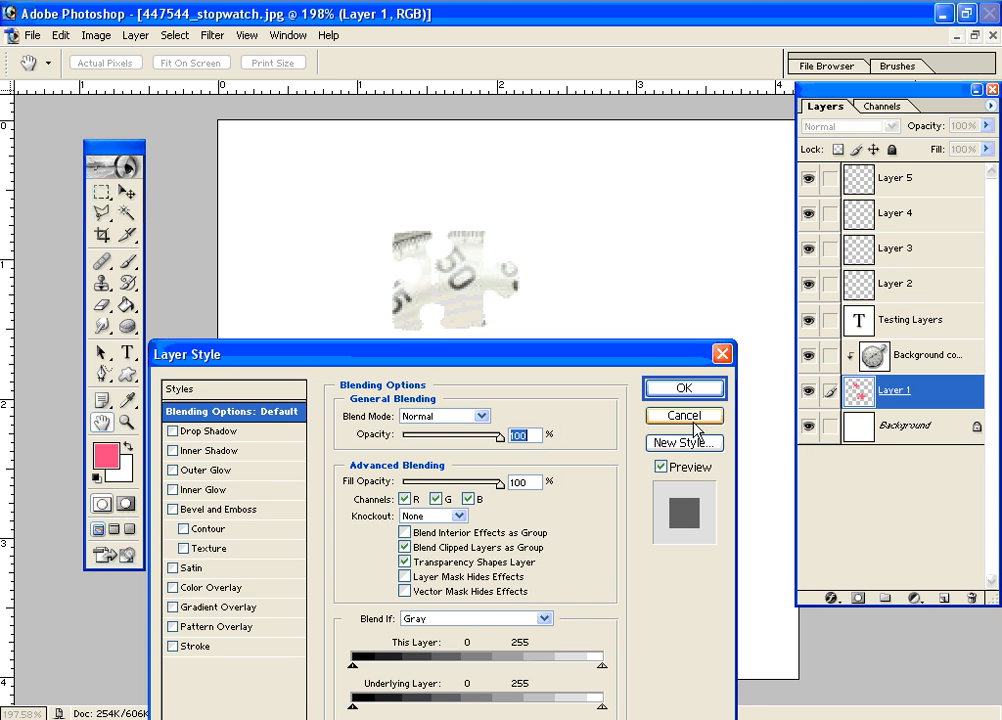
click(697, 425)
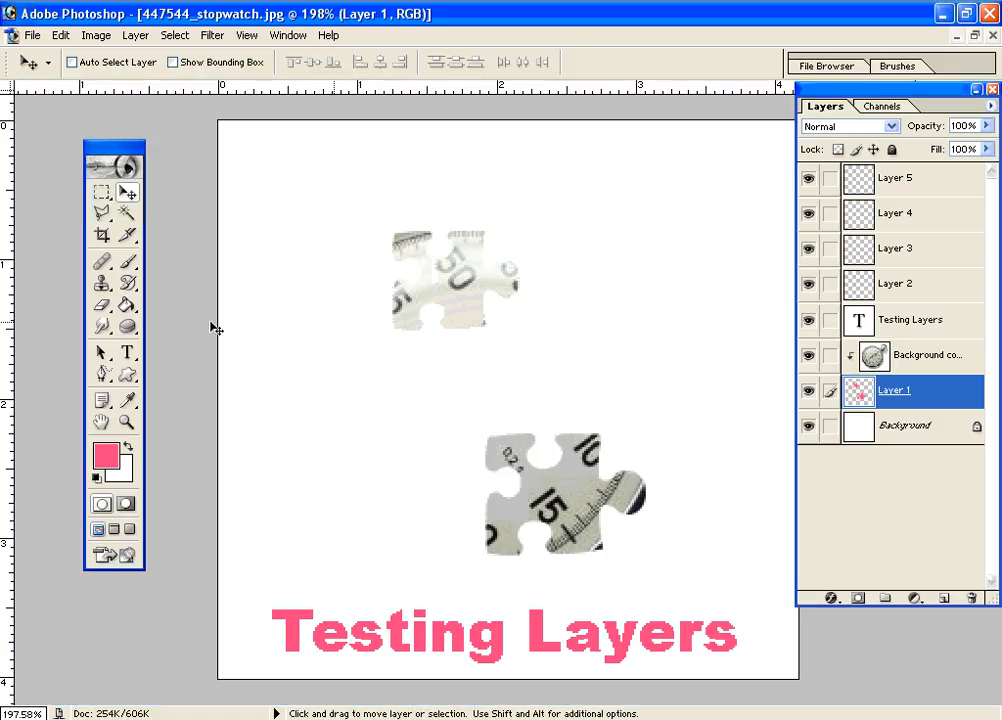
- Change the font of the word "Testing" in the Testing Layers text to Bookman Old Style
click(127, 353)
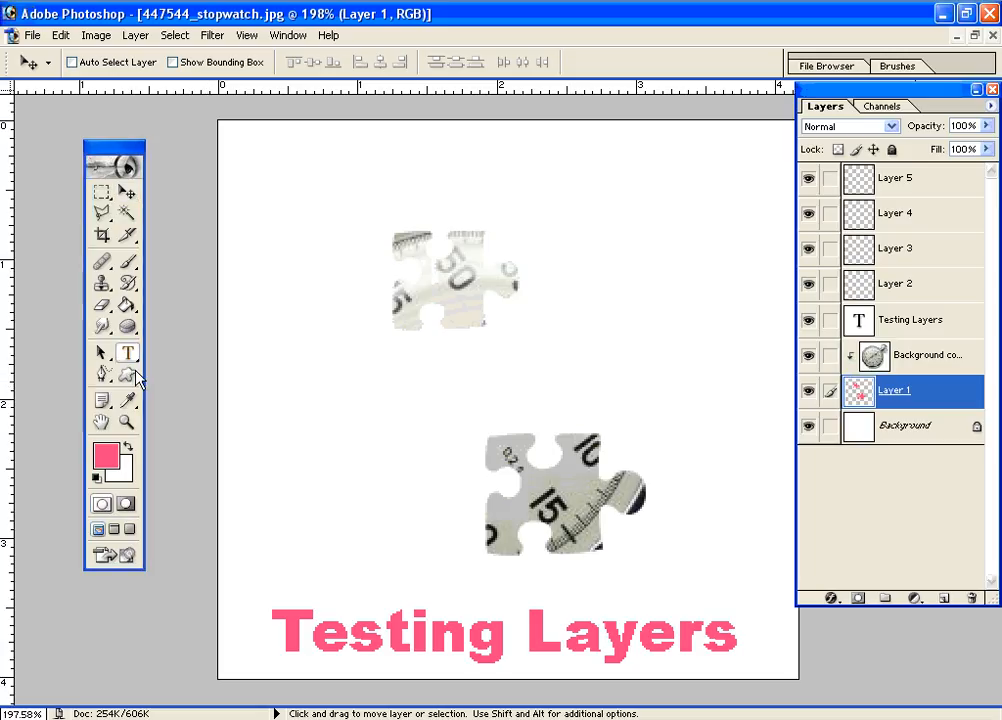
click(385, 635)
drag(272, 635, 515, 664)
click(208, 63)
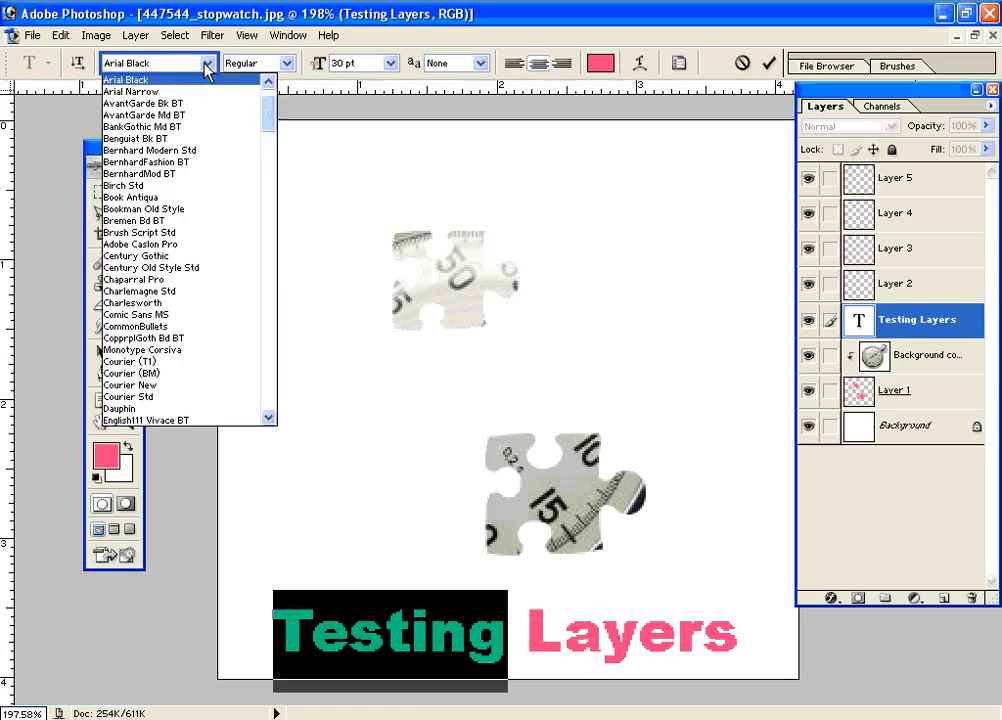
click(217, 209)
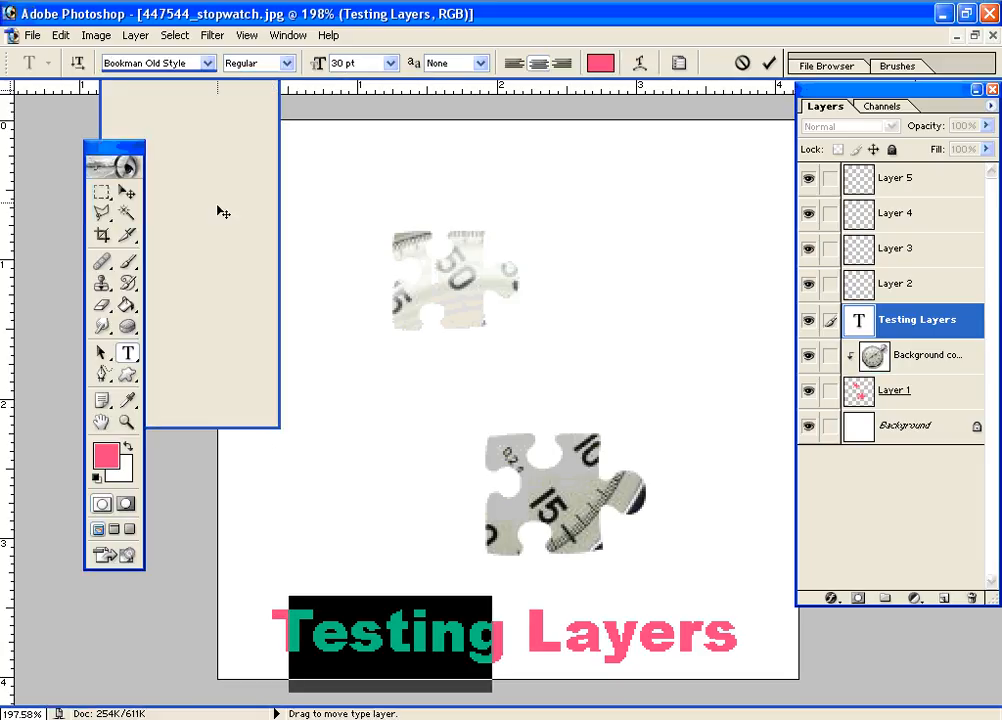
click(127, 192)
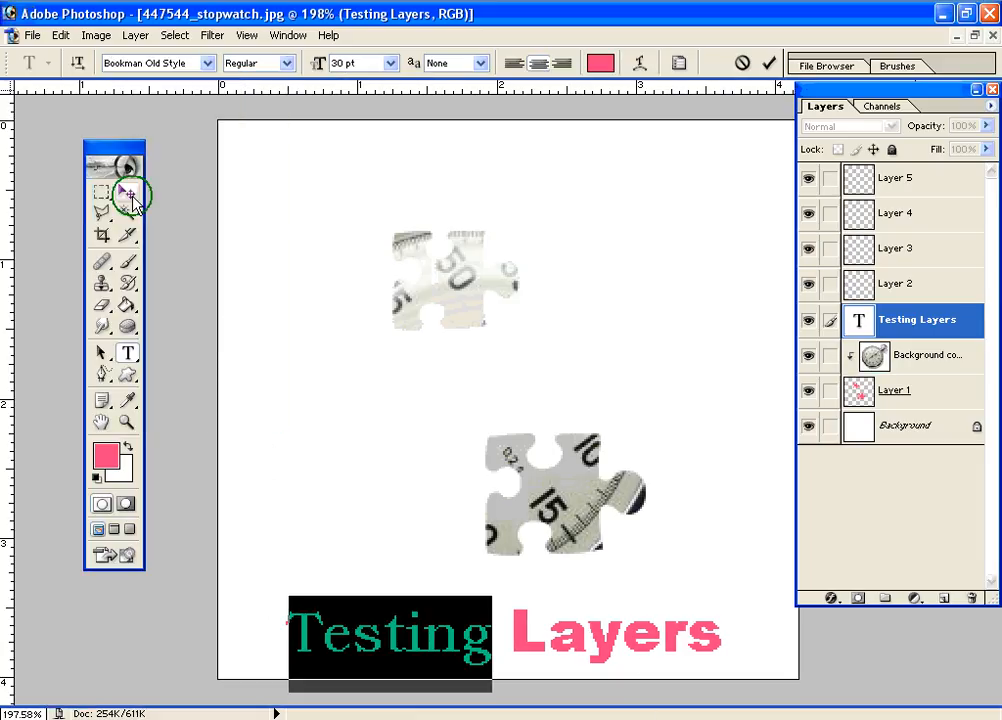